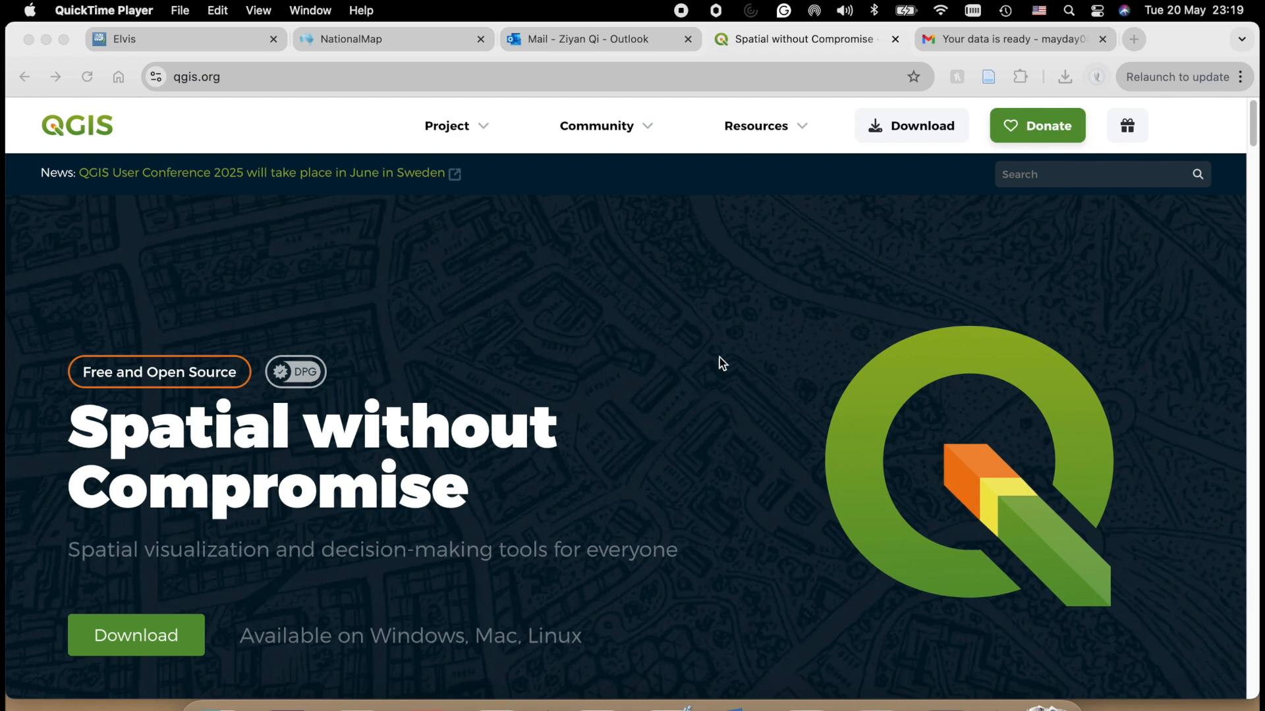
- Open the QGIS website's download page, skip the donation request, and review the macOS installers and other platform options
{"action": "left_click", "coordinate": [248, 79]}
{"action": "left_click", "coordinate": [246, 80]}
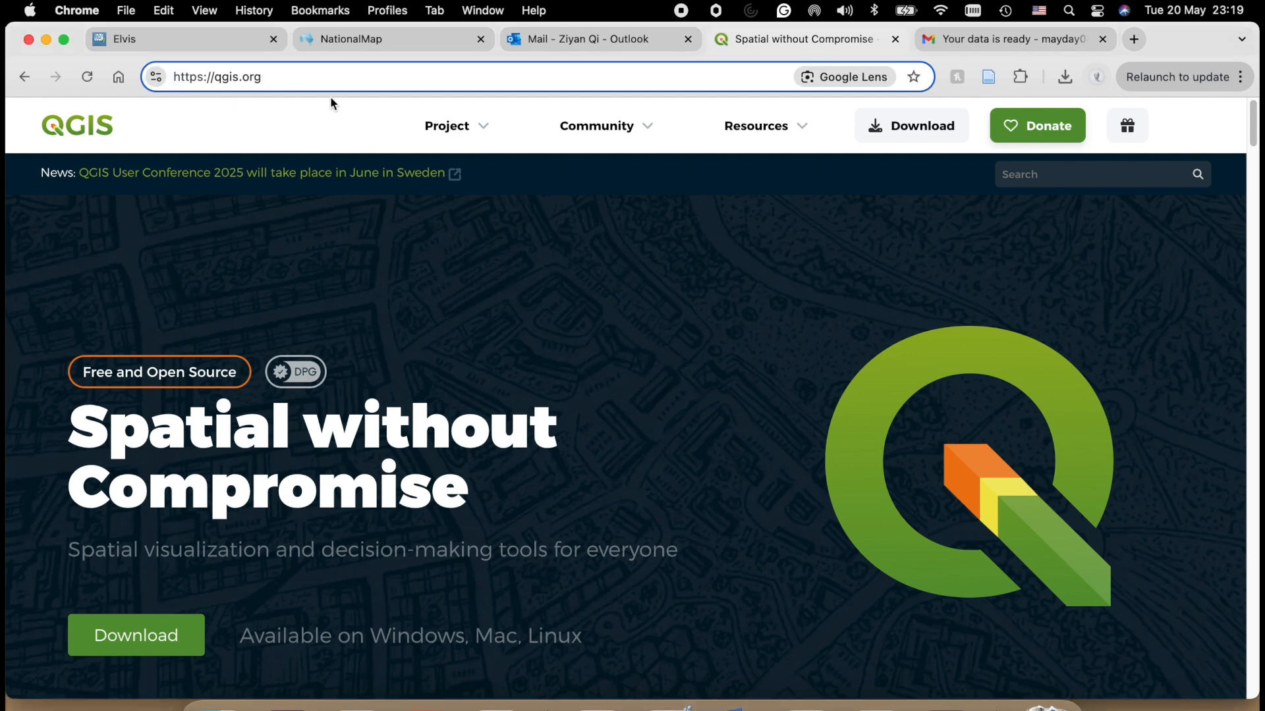
{"action": "left_click", "coordinate": [897, 127]}
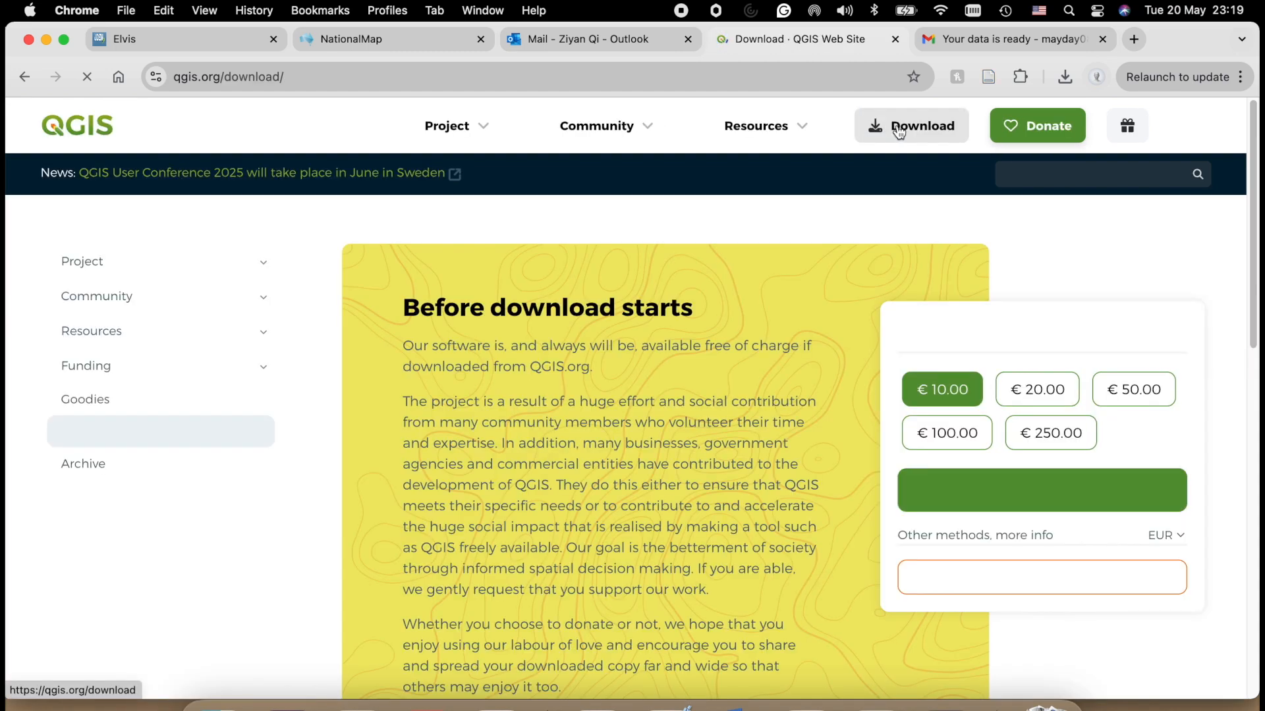
{"action": "scroll", "coordinate": [674, 452], "scroll_direction": "down", "scroll_amount": 3}
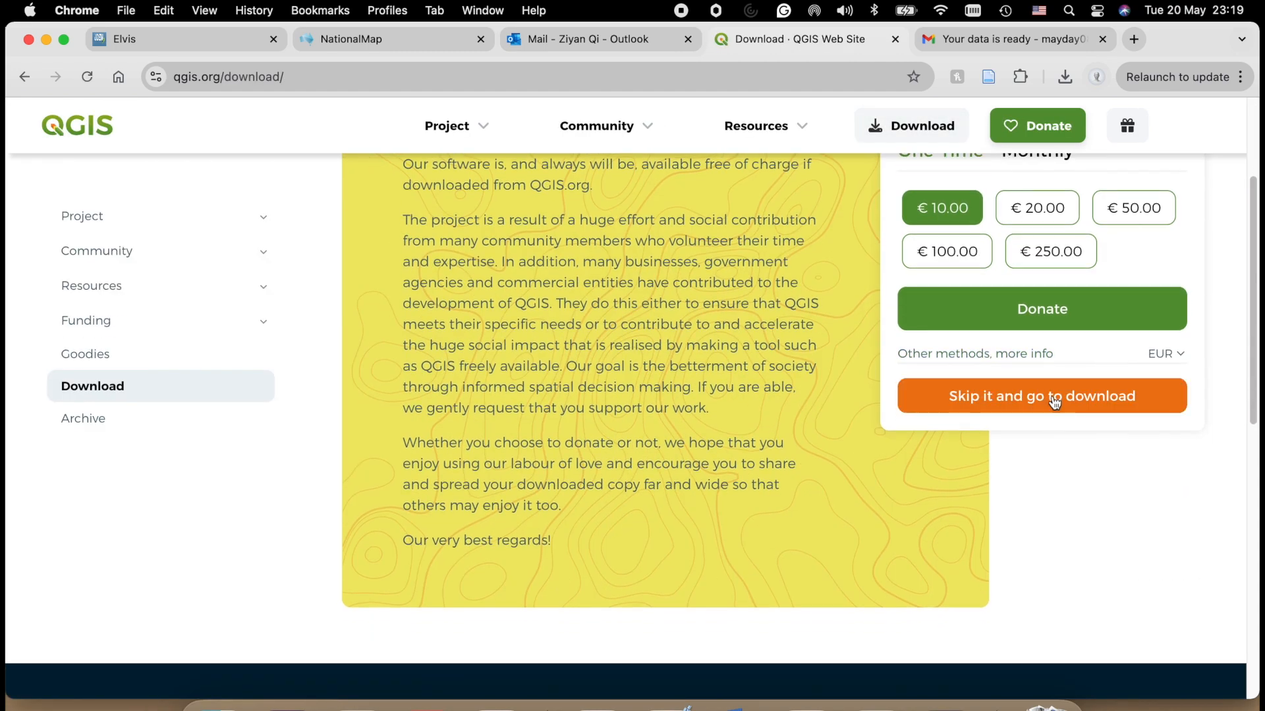
{"action": "left_click", "coordinate": [1047, 401]}
{"action": "scroll", "coordinate": [849, 435], "scroll_direction": "down", "scroll_amount": 4}
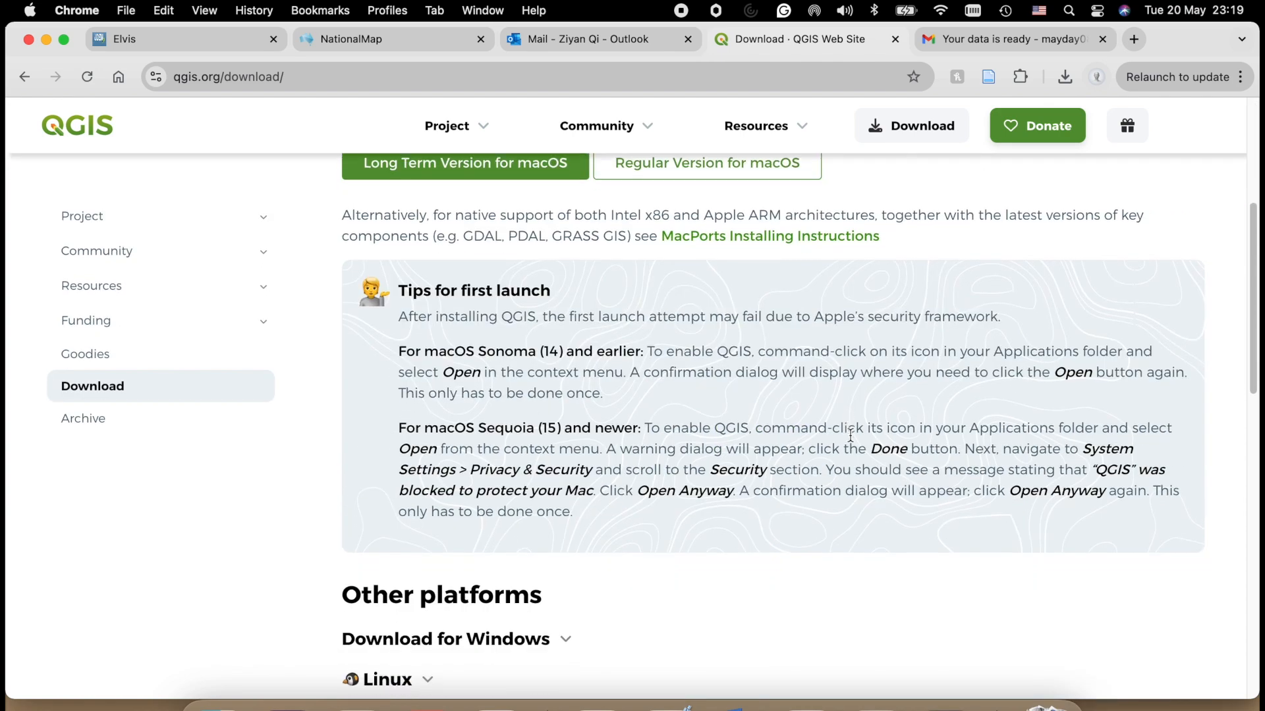
{"action": "scroll", "coordinate": [850, 434], "scroll_direction": "down", "scroll_amount": 5}
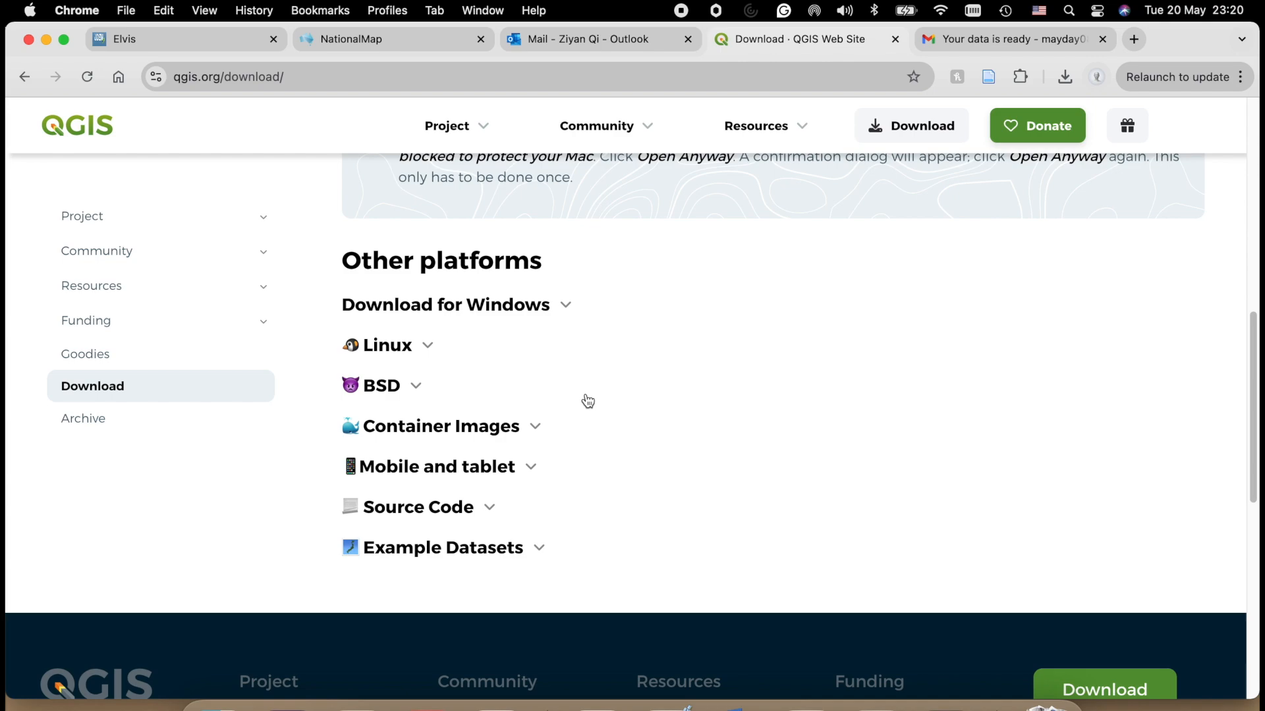
- Switch to the installed QGIS application and start a new empty project from the EPSG:4326 - WGS 84 template
{"action": "left_click", "coordinate": [349, 691]}
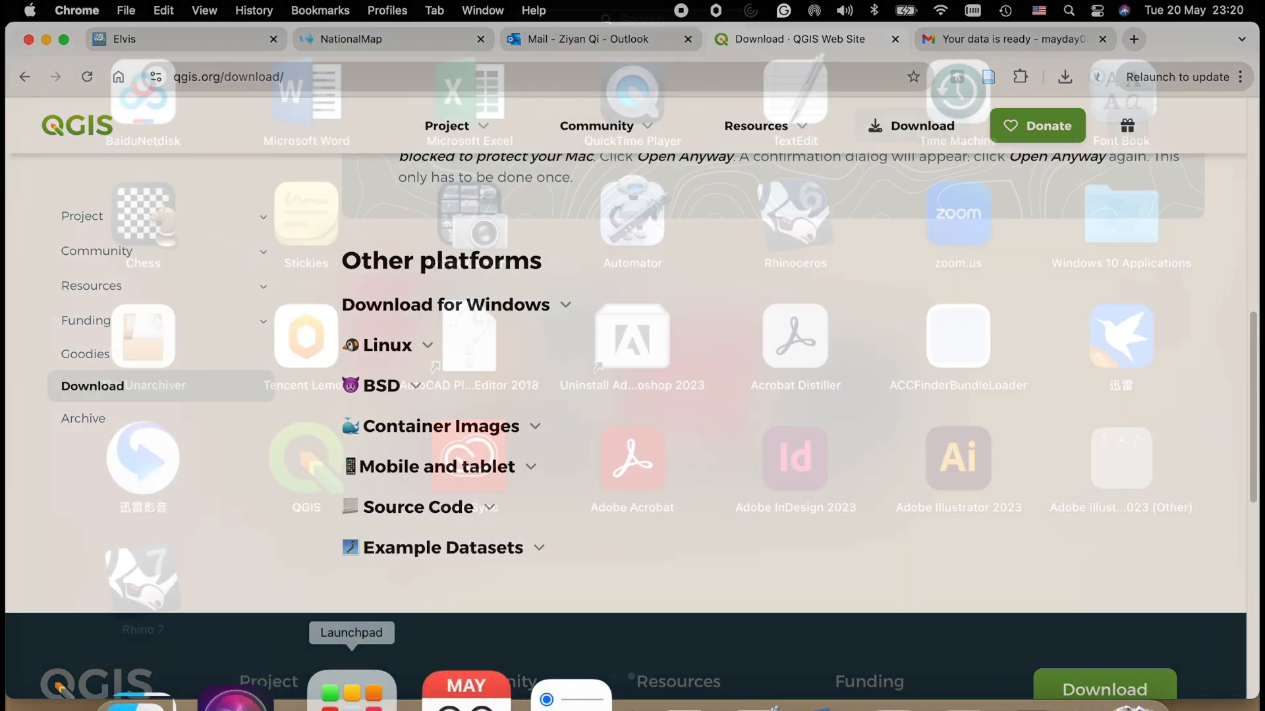
{"action": "left_click", "coordinate": [347, 508]}
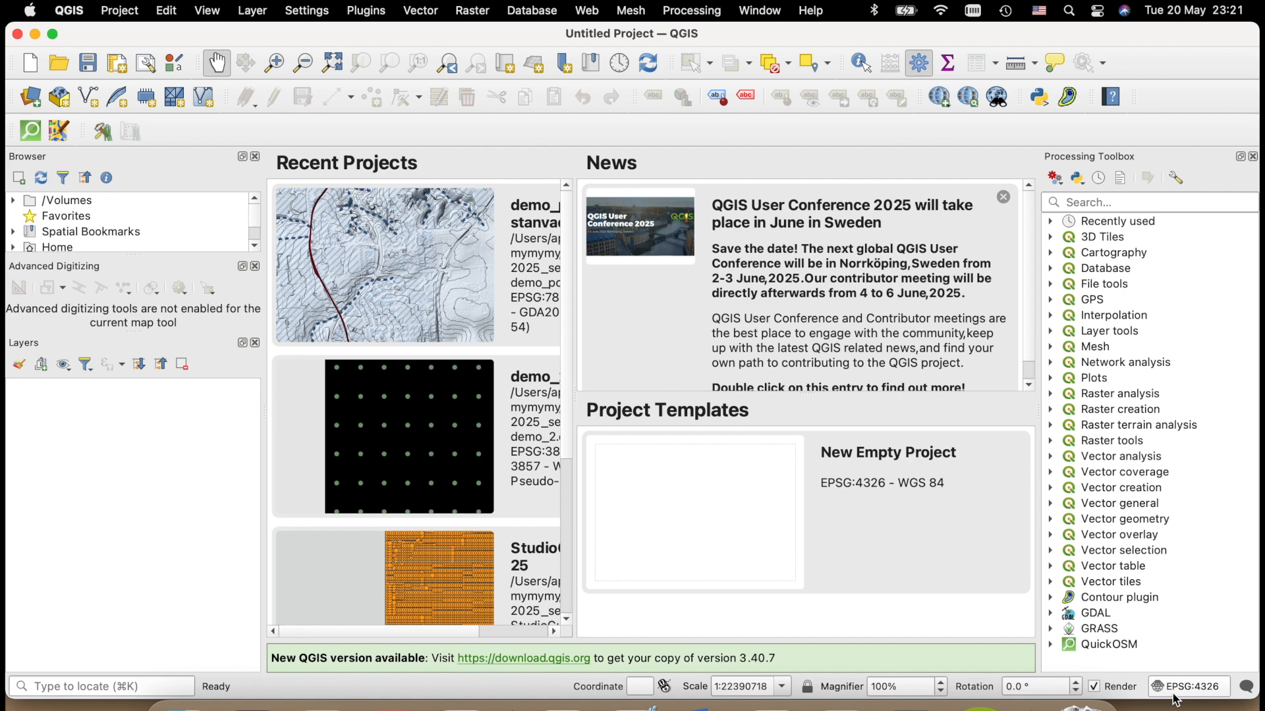
{"action": "double_click", "coordinate": [842, 505]}
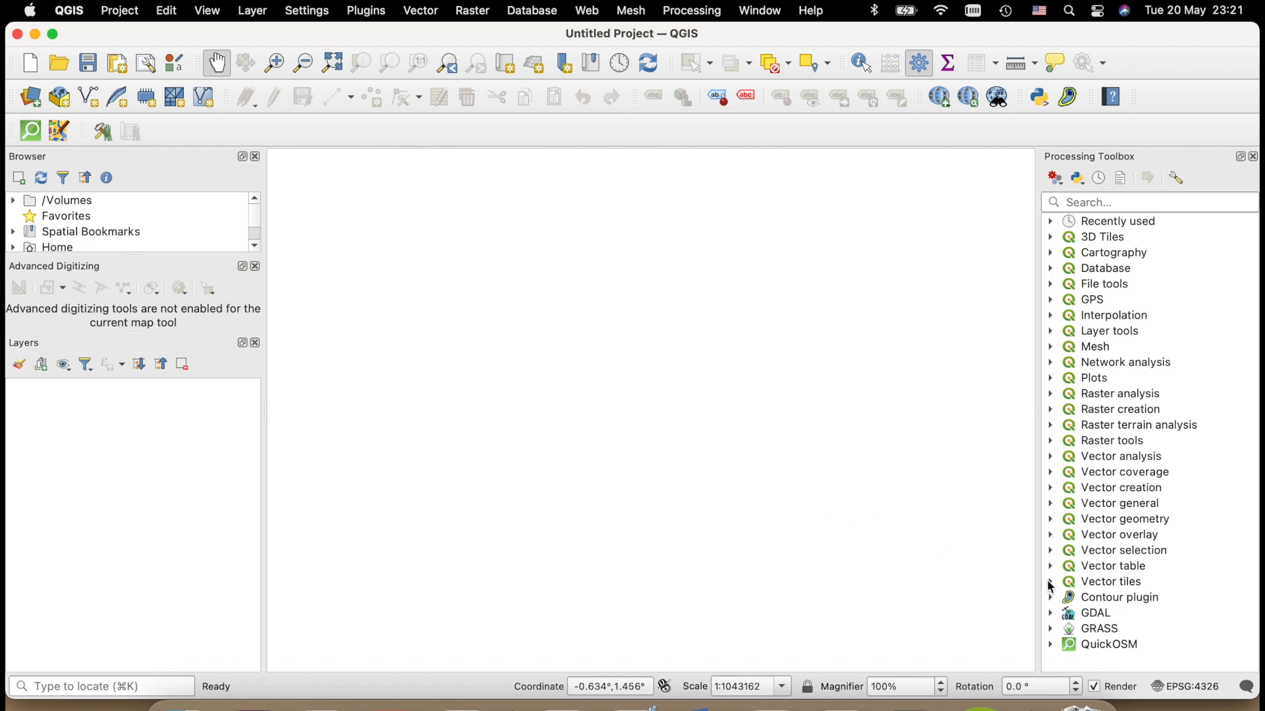
- Set the project coordinate reference system to EPSG:7854 - GDA2020 / MGA zone 54
{"action": "left_click", "coordinate": [1187, 697]}
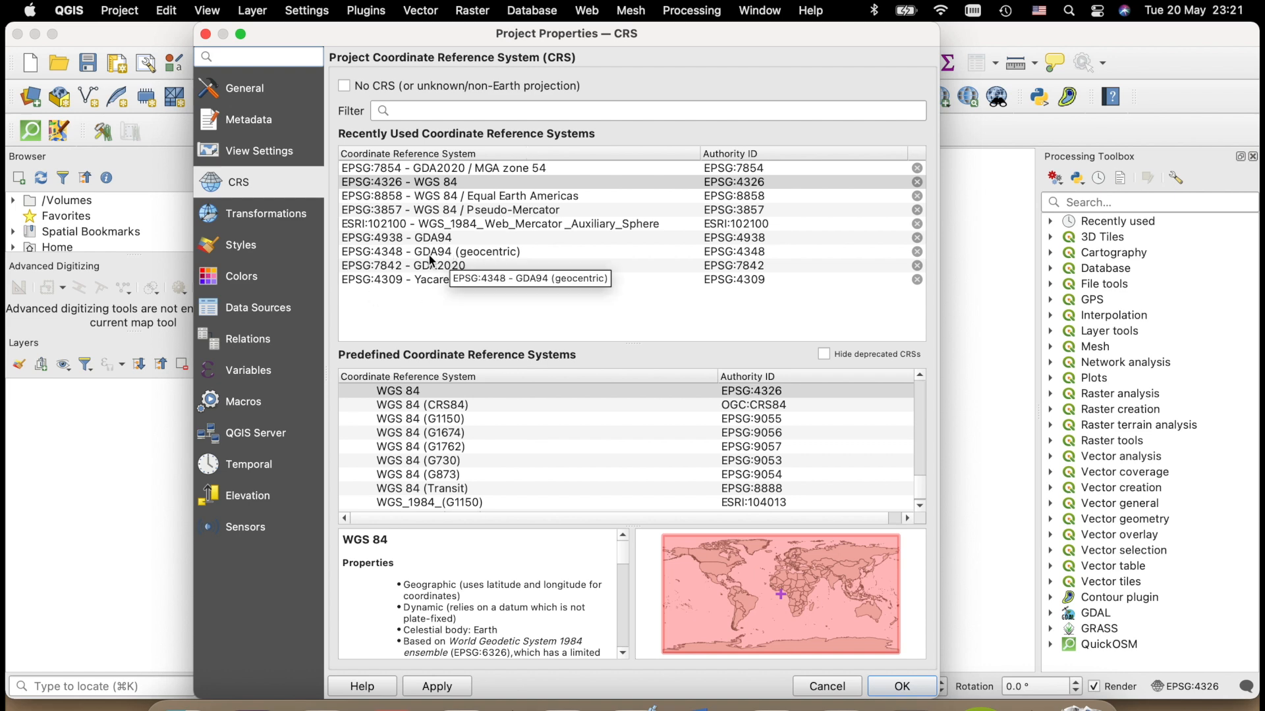
{"action": "left_click", "coordinate": [550, 173]}
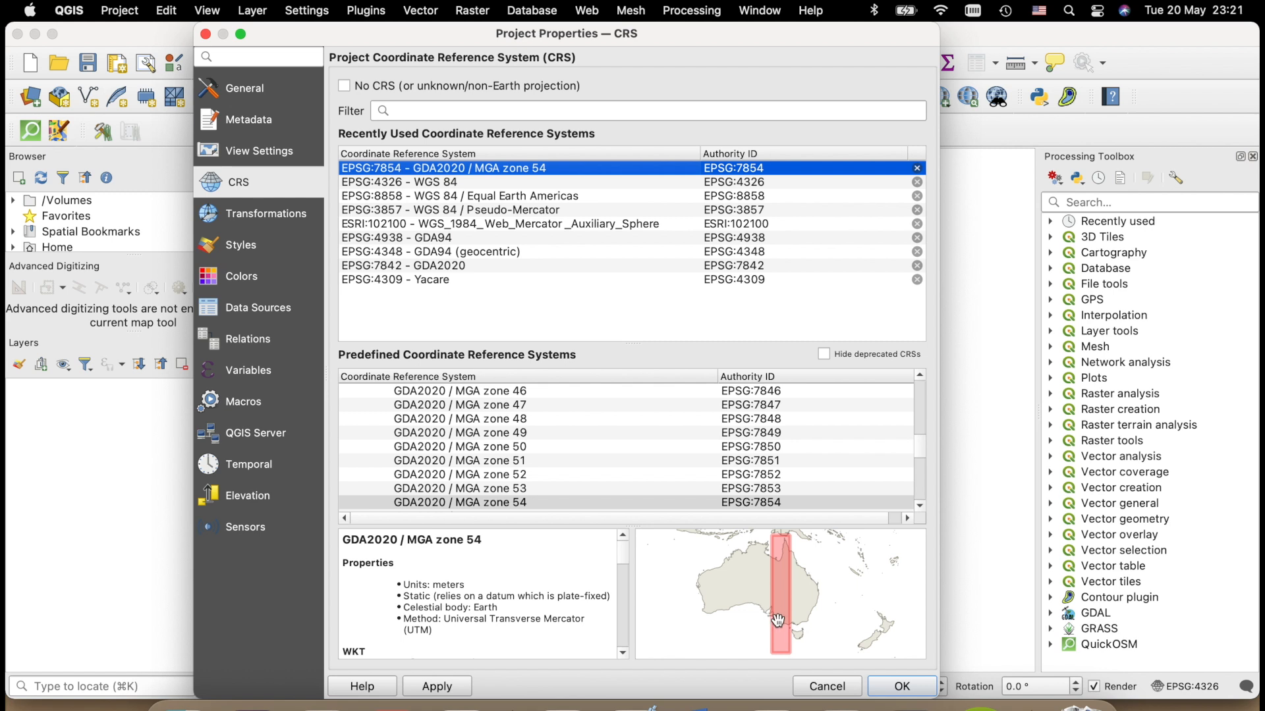
{"action": "left_click", "coordinate": [458, 691]}
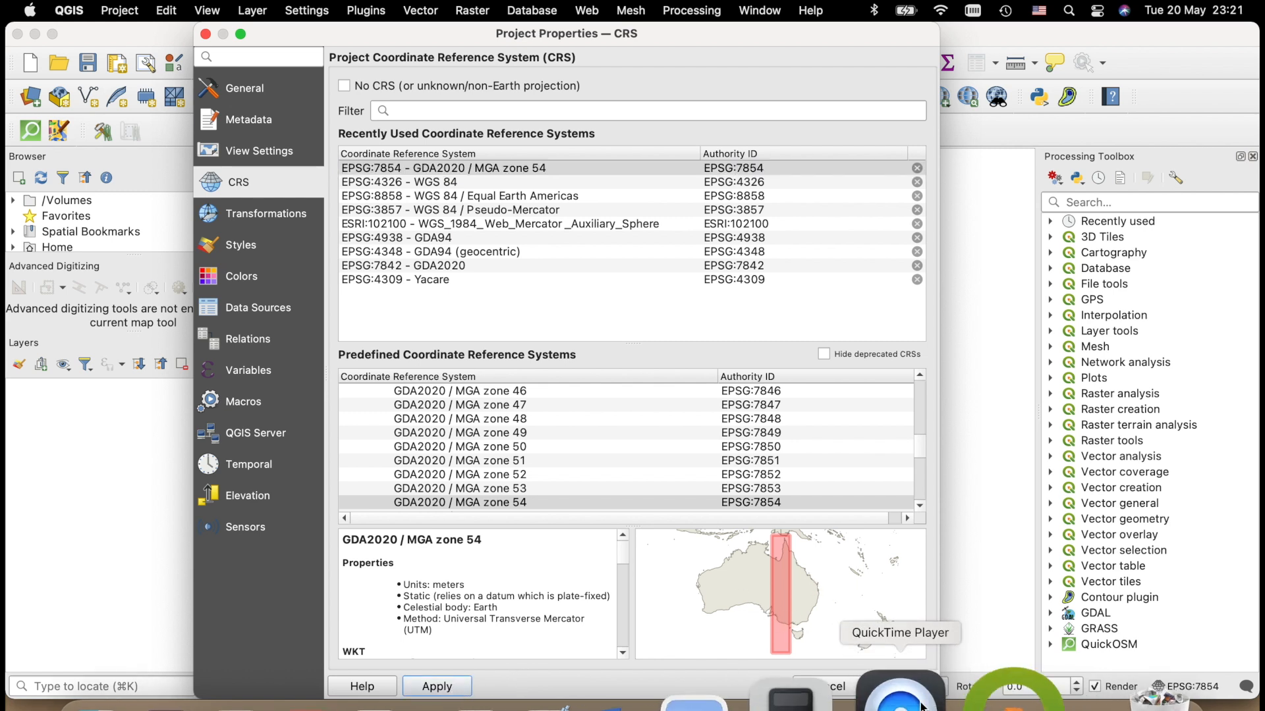
{"action": "left_click", "coordinate": [913, 690]}
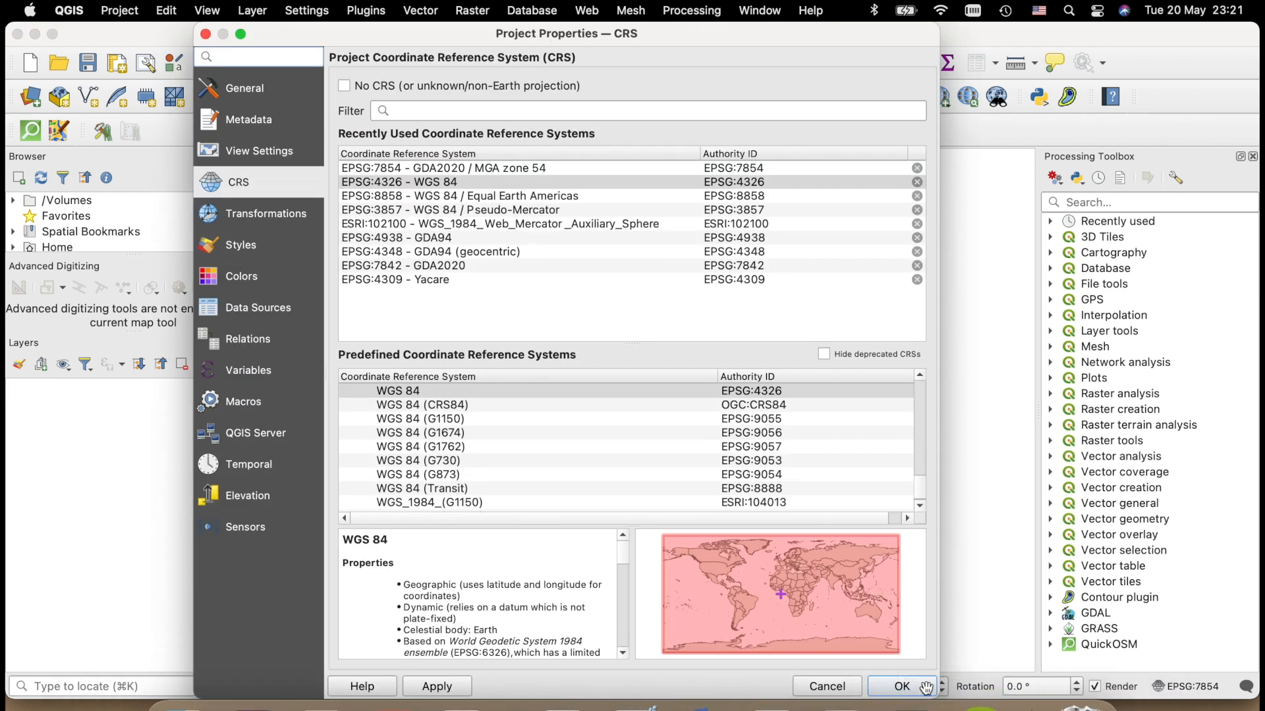
{"action": "left_click", "coordinate": [911, 687]}
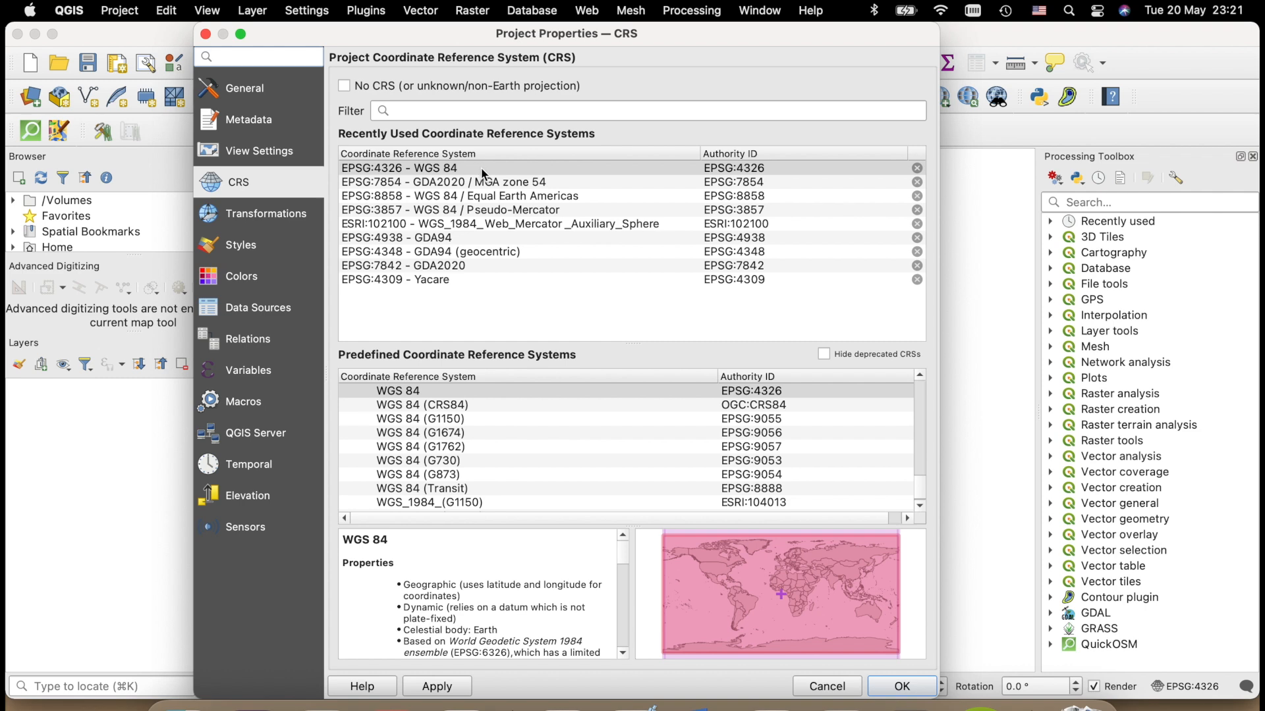
{"action": "left_click", "coordinate": [478, 182]}
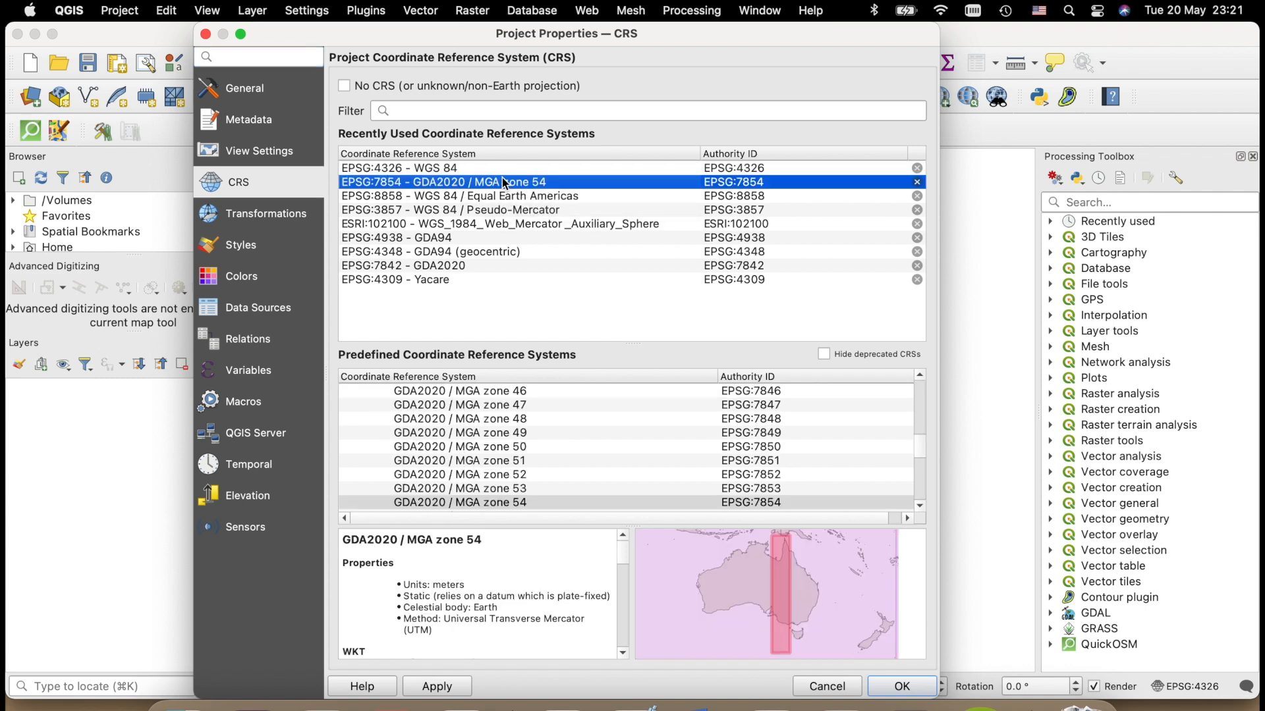
{"action": "left_click", "coordinate": [922, 682]}
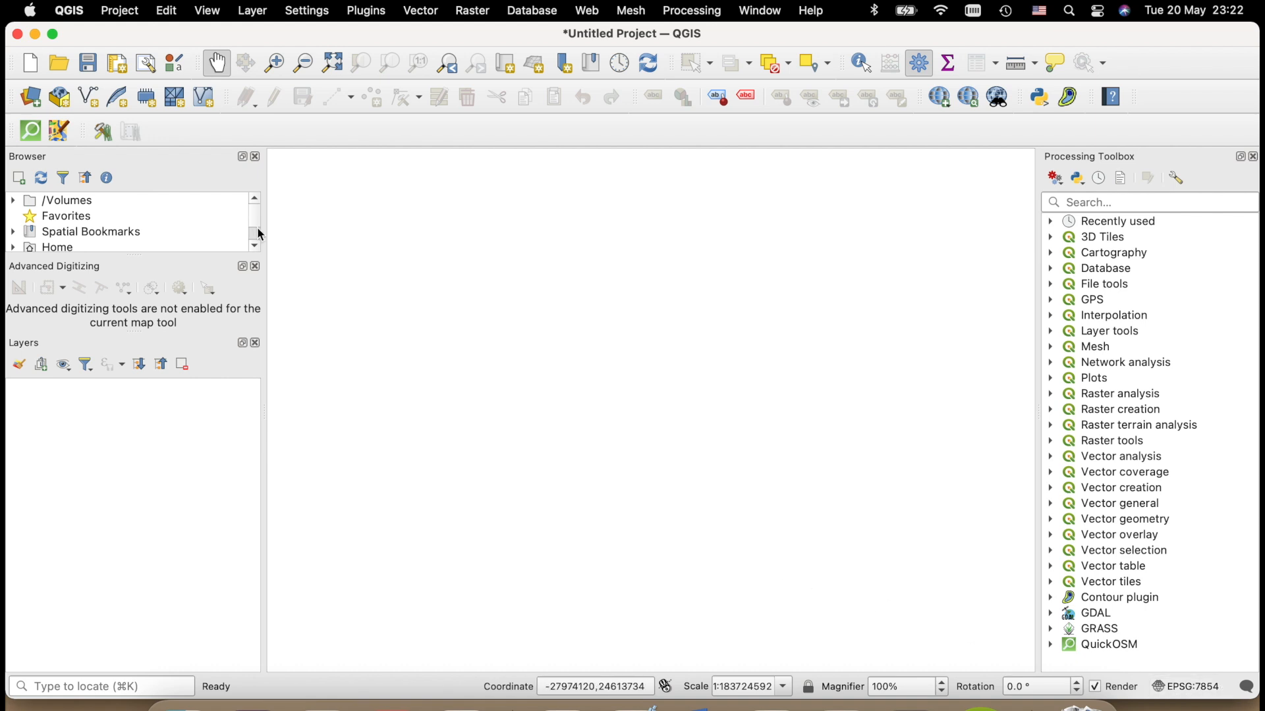
- Enlarge the Browser panel to view its data sources, and restore the compact Browser and Advanced Digitizing heights
{"action": "left_click_drag", "start_coordinate": [263, 257], "coordinate": [263, 489]}
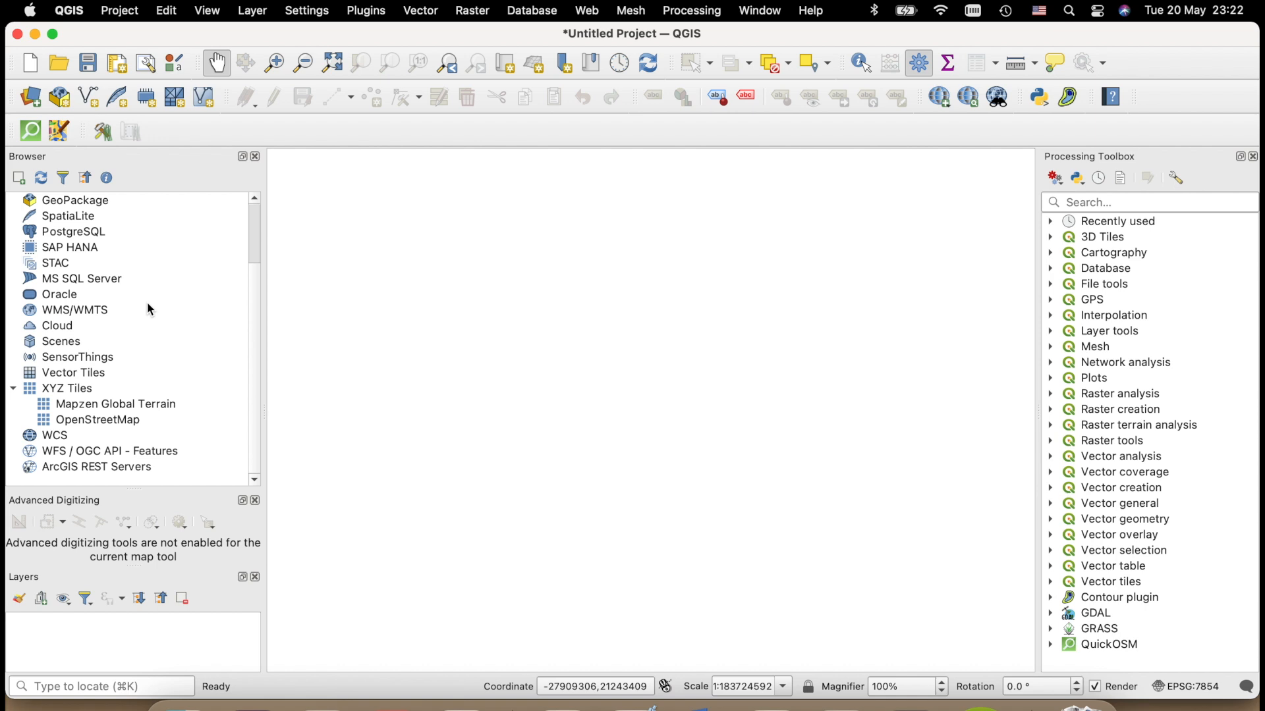
{"action": "left_click_drag", "start_coordinate": [135, 490], "coordinate": [178, 240]}
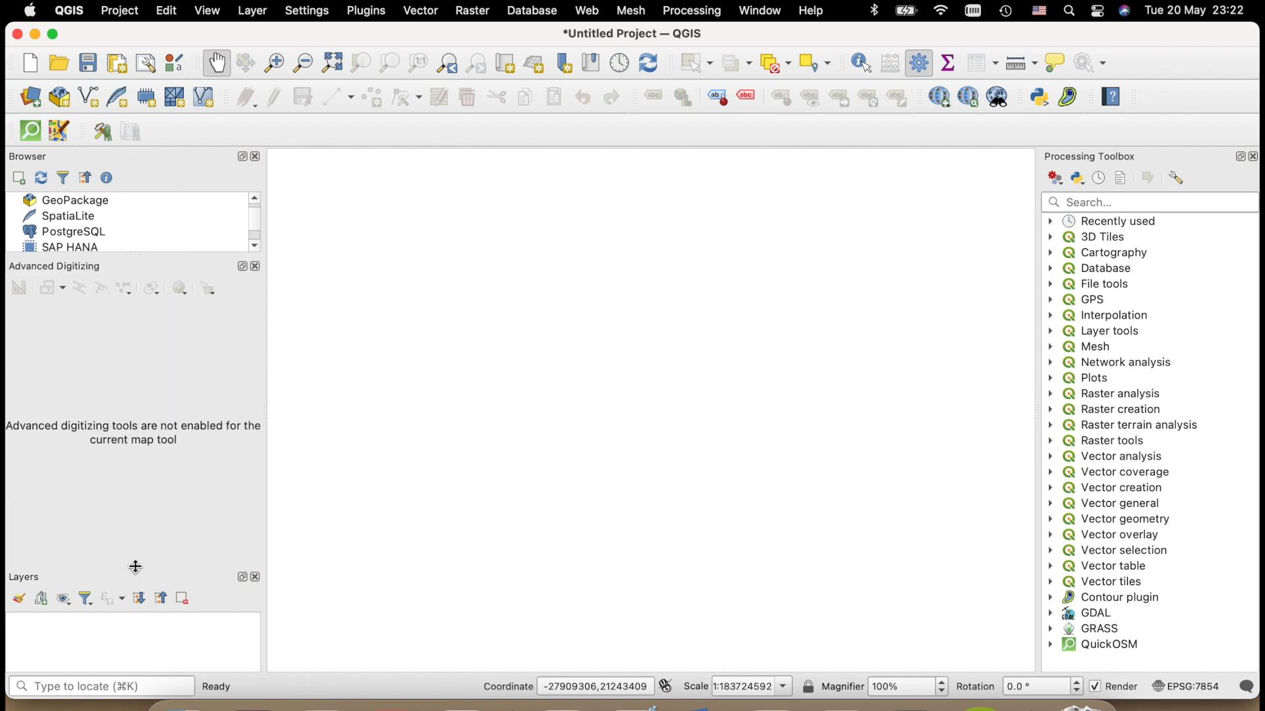
{"action": "left_click_drag", "start_coordinate": [132, 565], "coordinate": [200, 236]}
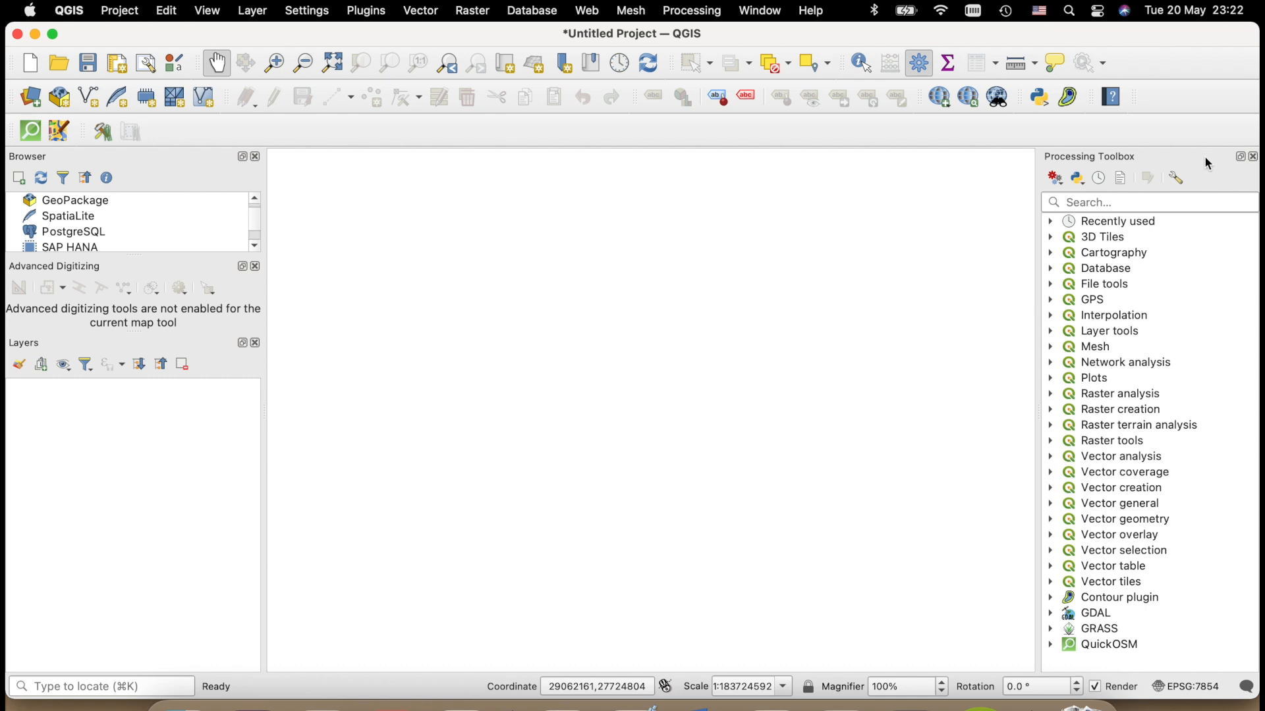
- Close the Processing Toolbox and reopen it
{"action": "left_click", "coordinate": [1252, 156]}
{"action": "left_click", "coordinate": [707, 14]}
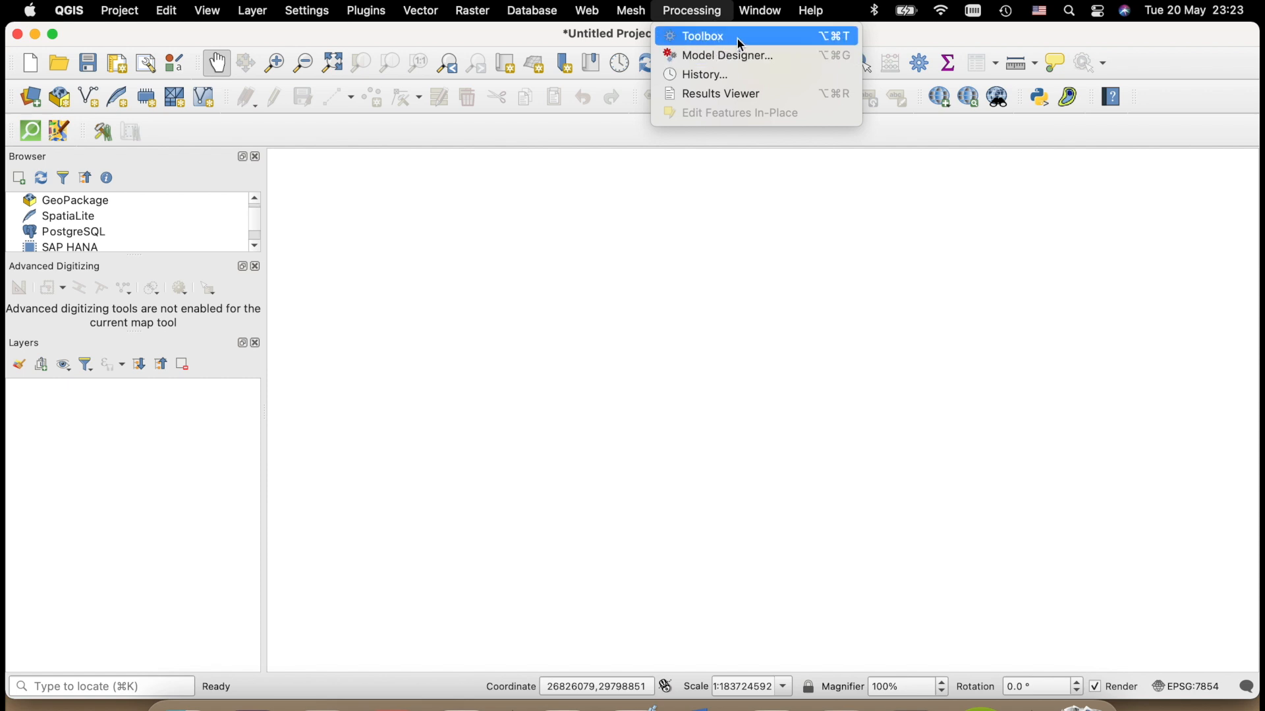
{"action": "left_click", "coordinate": [697, 36]}
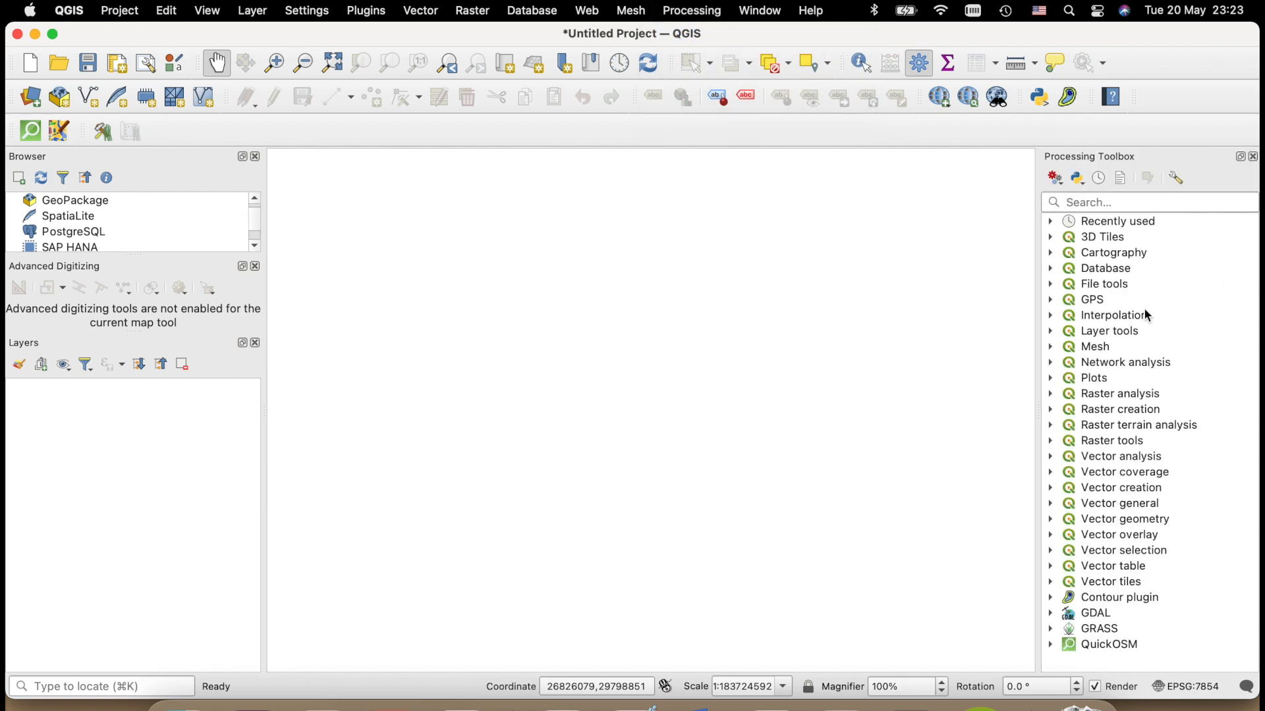
- Review the Vector, Raster and Point Cloud source options in the Data Source Manager and close it without adding data
{"action": "left_click", "coordinate": [31, 99]}
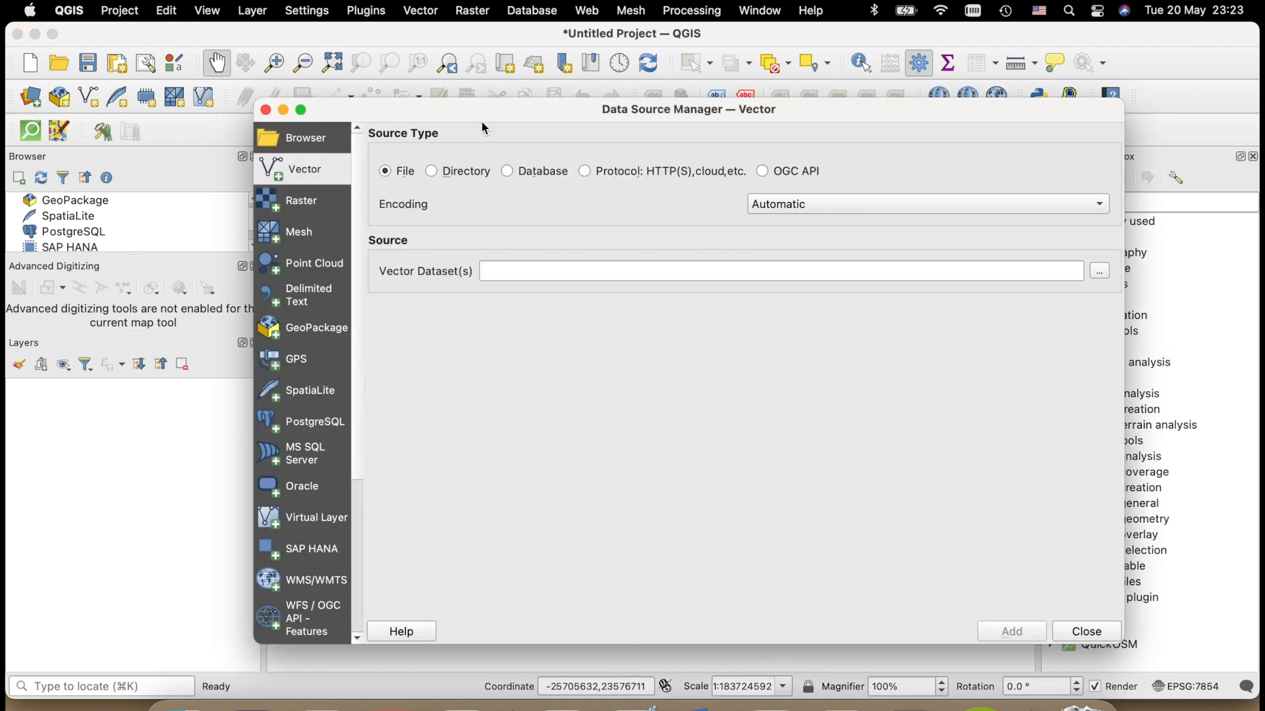
{"action": "left_click_drag", "start_coordinate": [481, 121], "coordinate": [463, 108]}
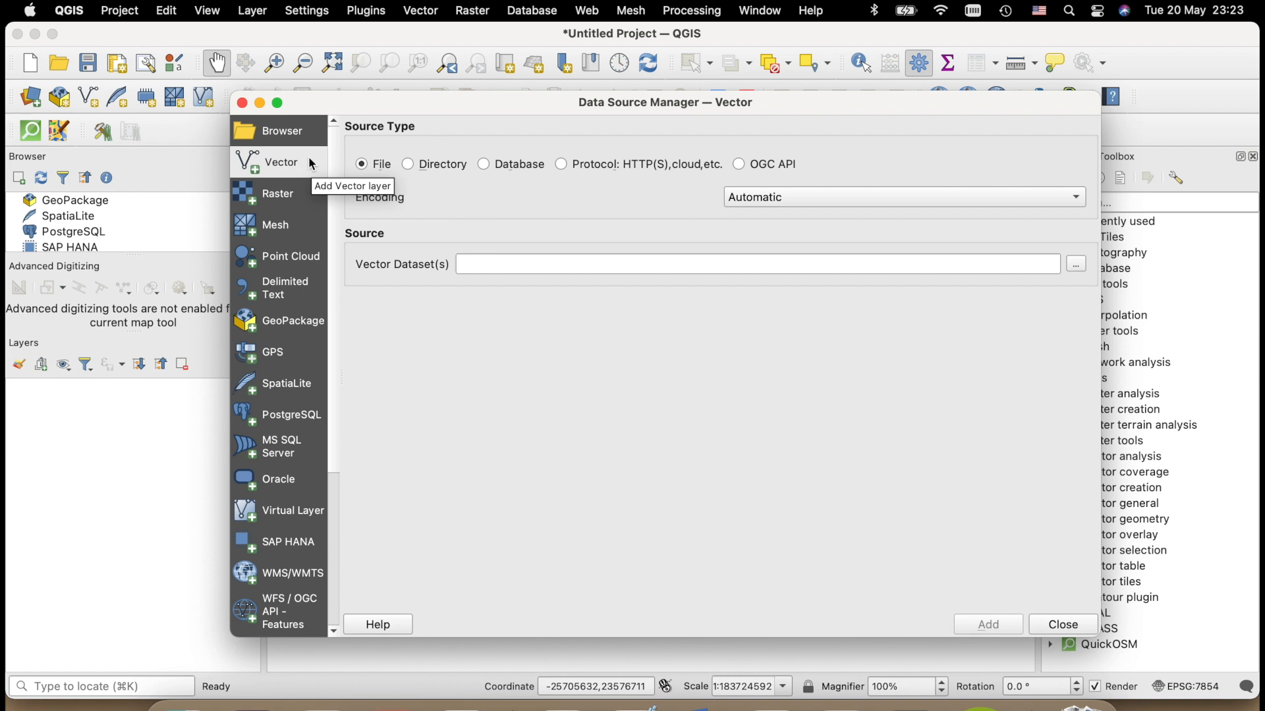
{"action": "left_click", "coordinate": [305, 200]}
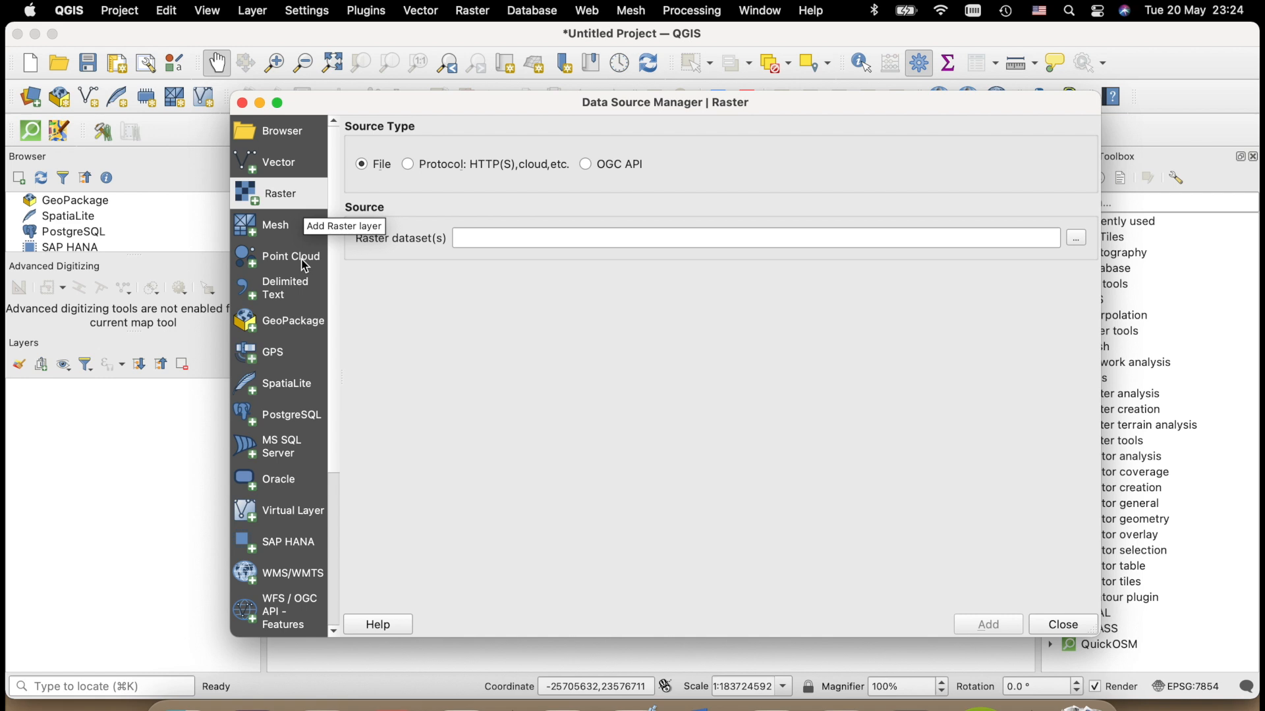
{"action": "left_click", "coordinate": [306, 258]}
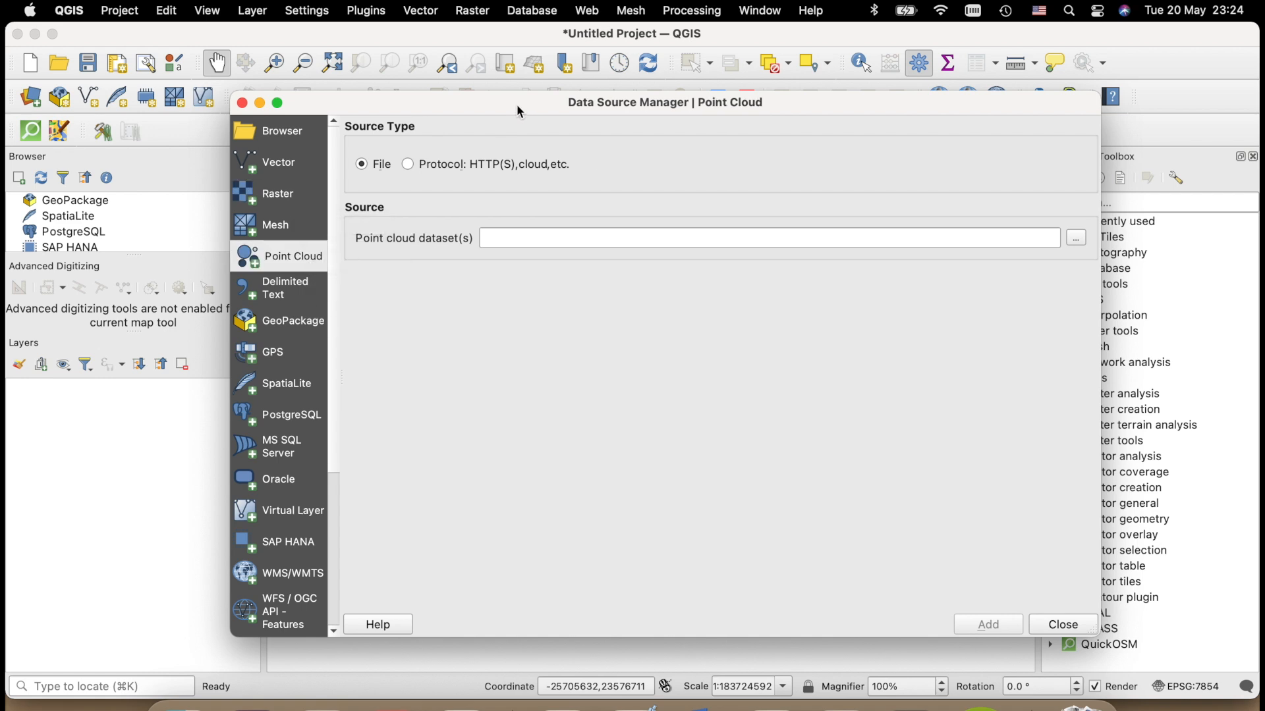
{"action": "key", "text": "Escape"}
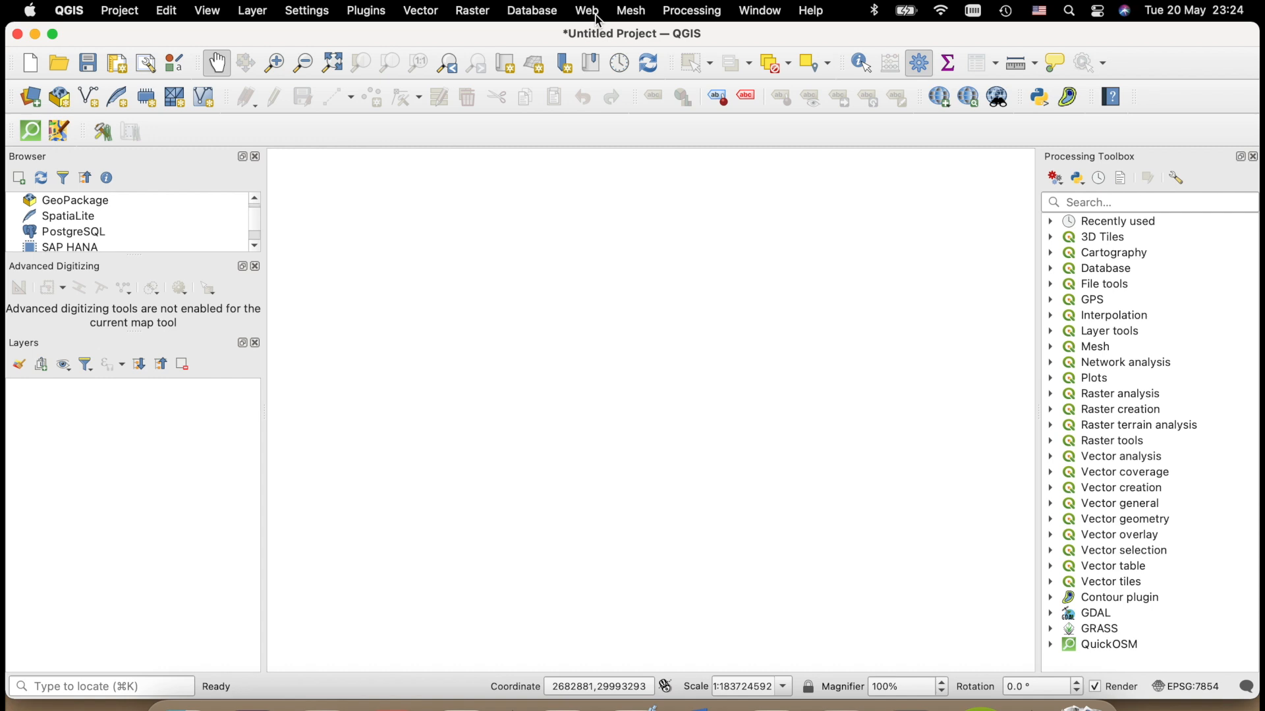
- Add the OSM Standard basemap from QuickMapServices to the project
{"action": "left_click", "coordinate": [598, 15]}
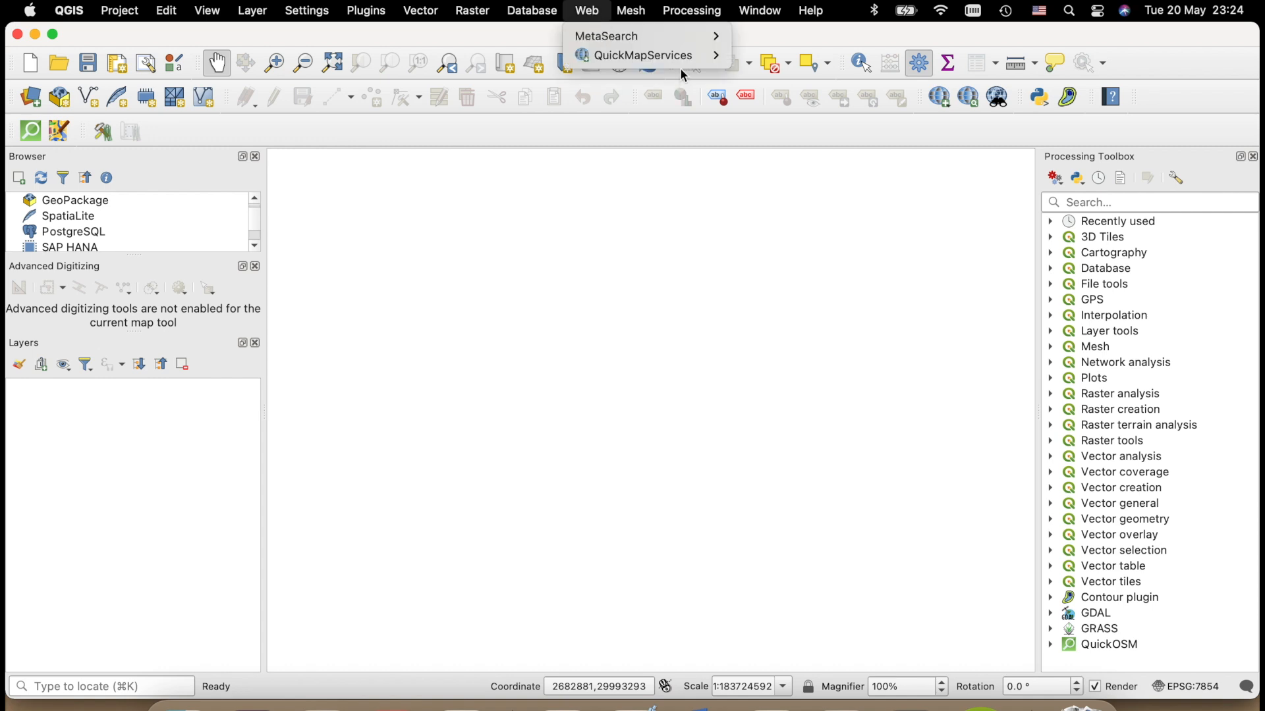
{"action": "mouse_move", "coordinate": [698, 58]}
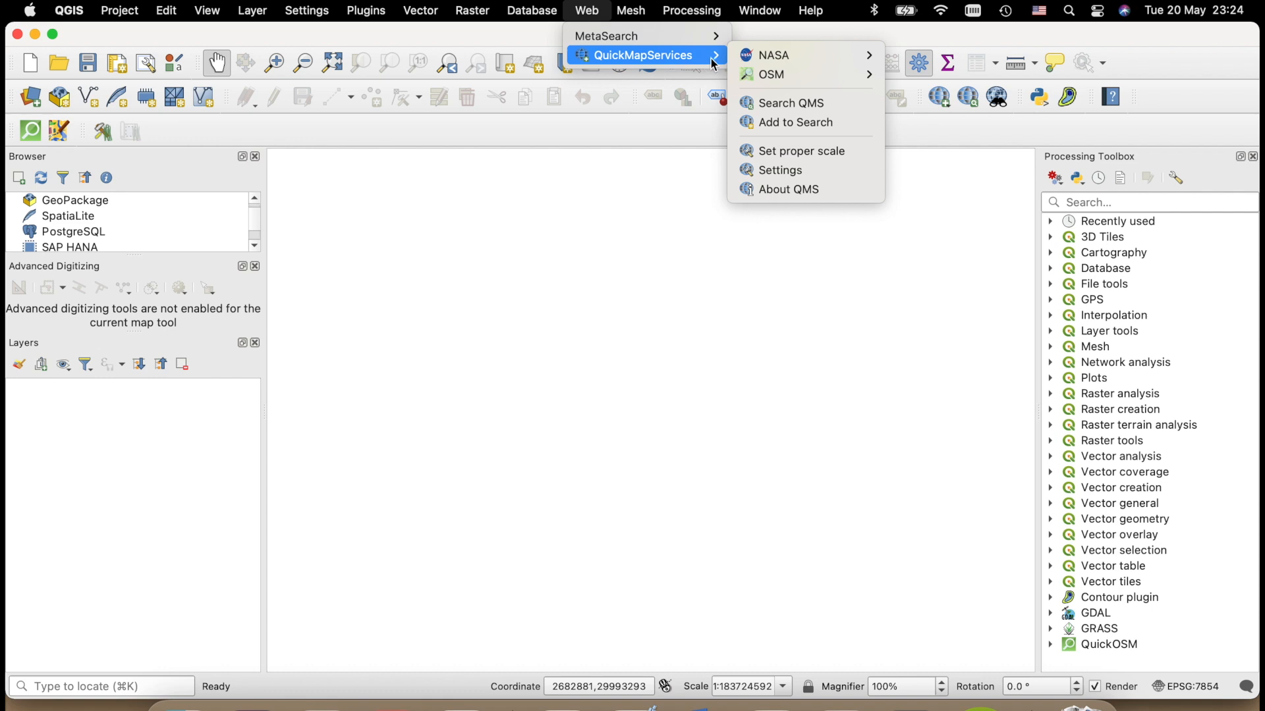
{"action": "mouse_move", "coordinate": [795, 76]}
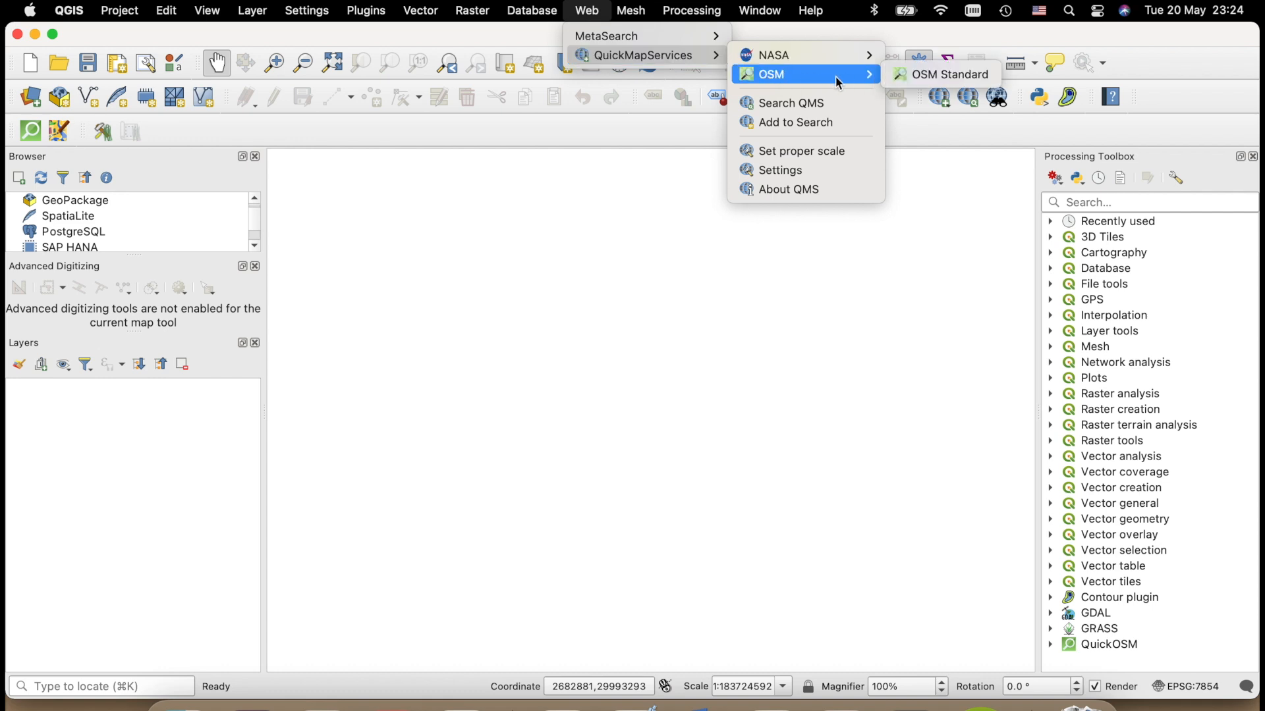
{"action": "left_click", "coordinate": [938, 76]}
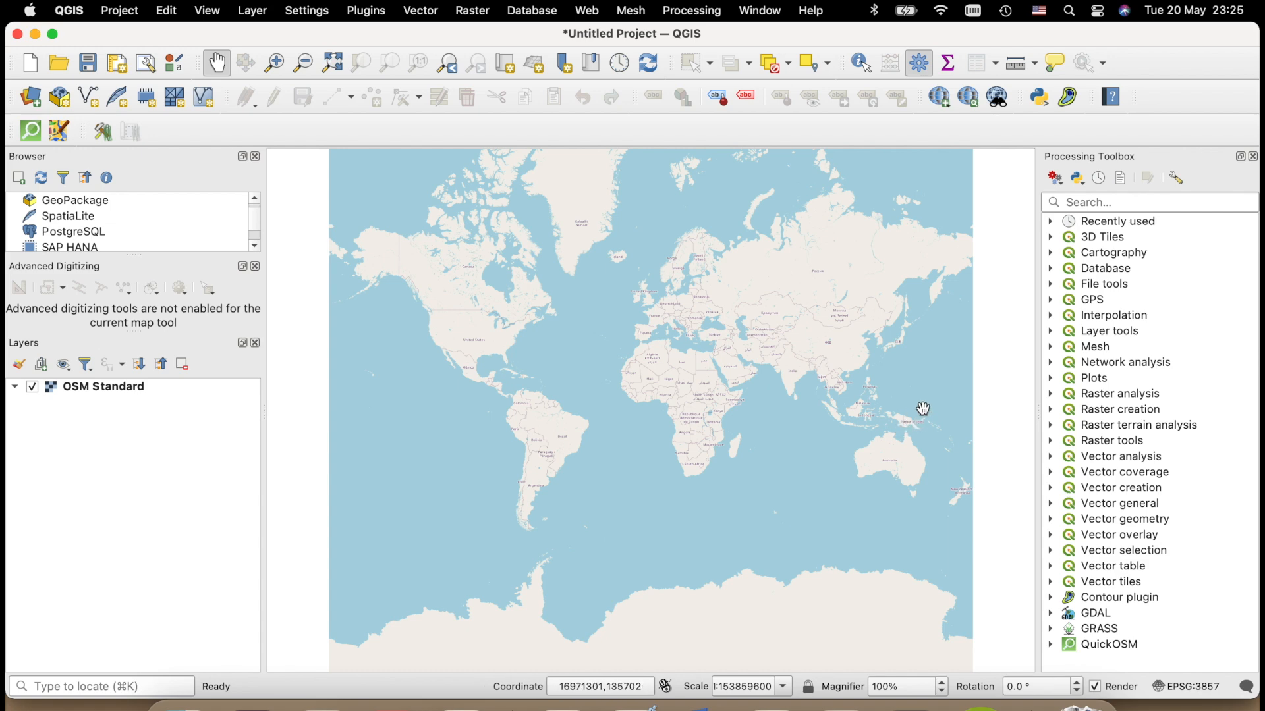
- Examine the coastal industrial area with the jetty south of Adelaide, Australia, on the OSM Standard basemap
{"action": "scroll", "coordinate": [912, 472], "scroll_direction": "up", "scroll_amount": 3}
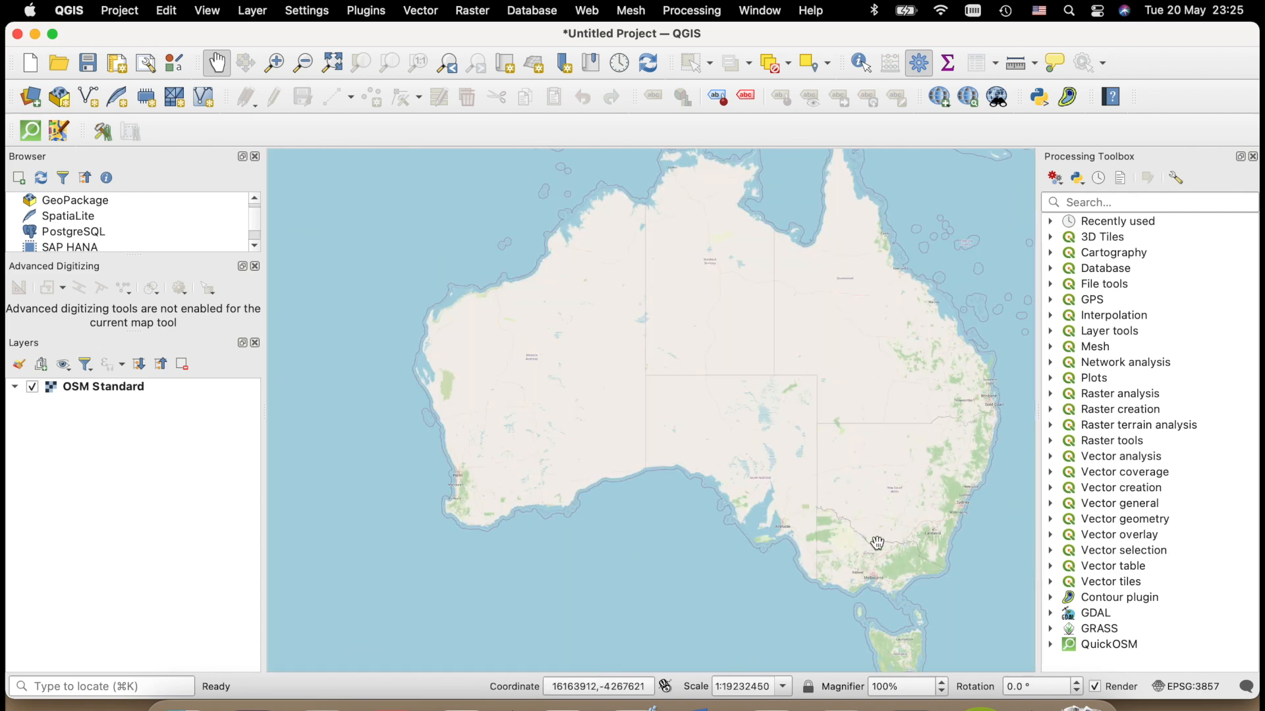
{"action": "scroll", "coordinate": [826, 568], "scroll_direction": "up", "scroll_amount": 2}
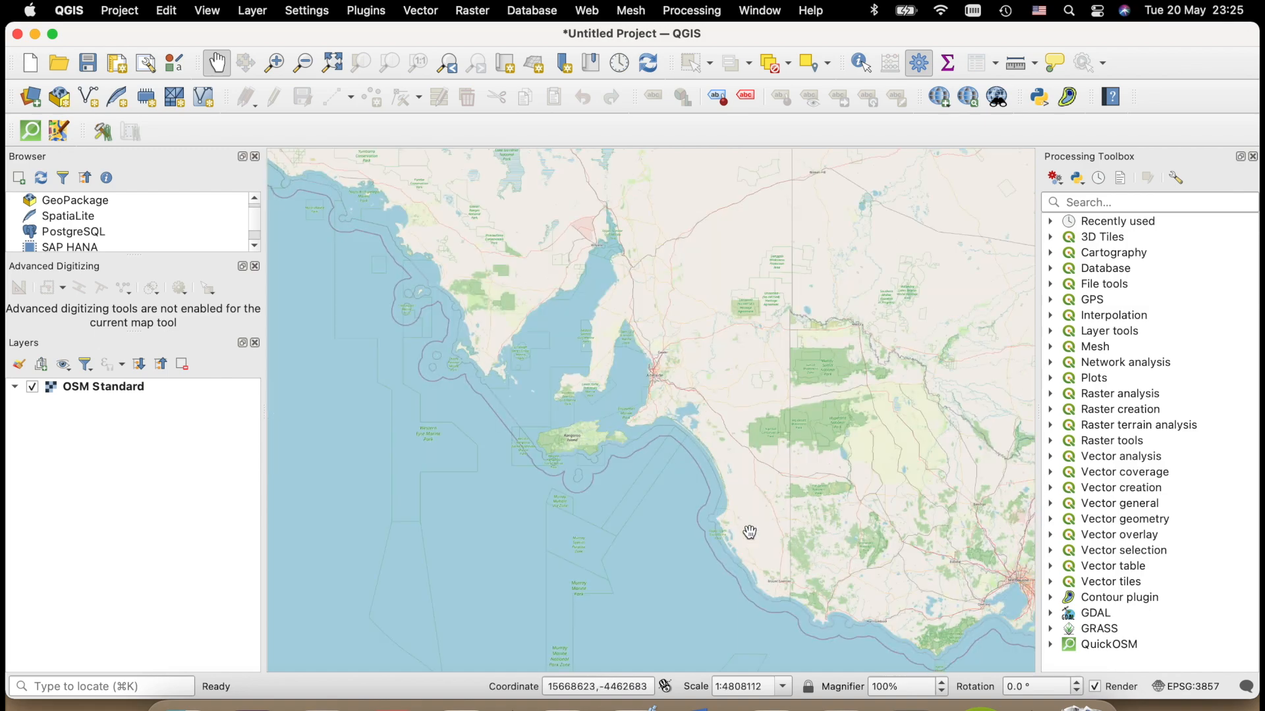
{"action": "scroll", "coordinate": [650, 390], "scroll_direction": "up", "scroll_amount": 5}
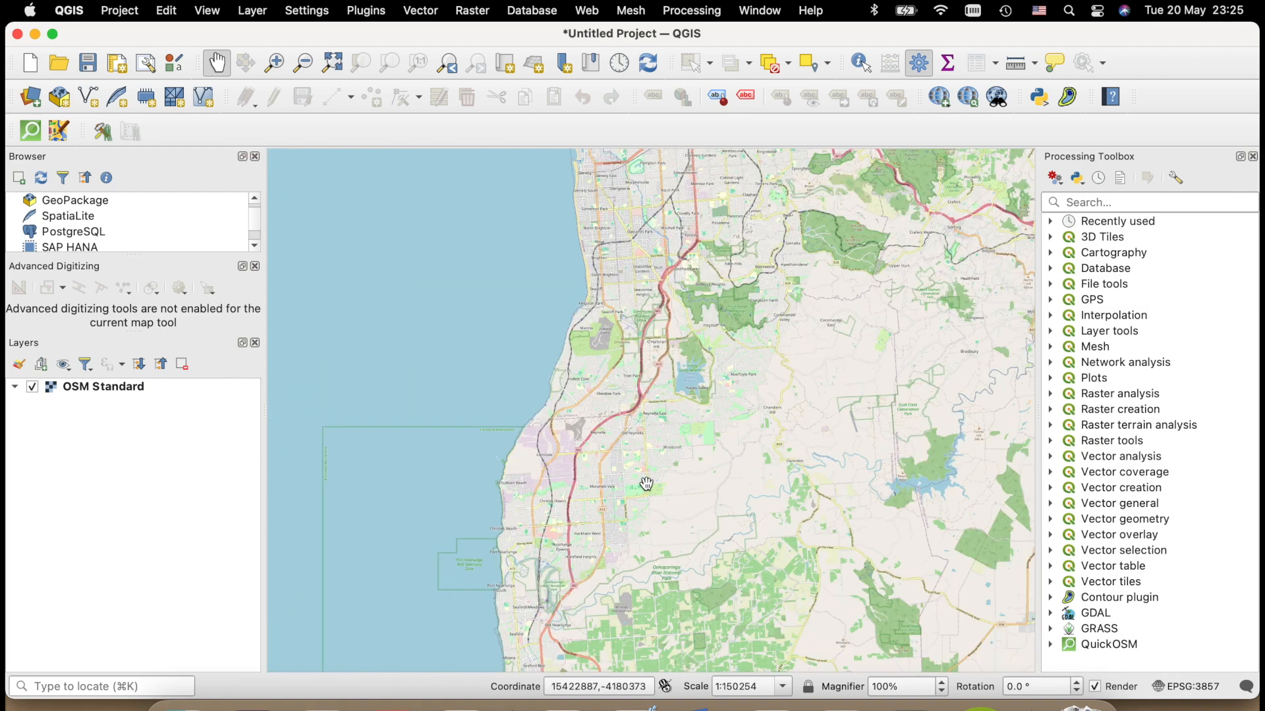
{"action": "left_click_drag", "start_coordinate": [588, 512], "coordinate": [621, 424]}
{"action": "scroll", "coordinate": [556, 392], "scroll_direction": "up", "scroll_amount": 2}
{"action": "left_click_drag", "start_coordinate": [653, 368], "coordinate": [695, 408]}
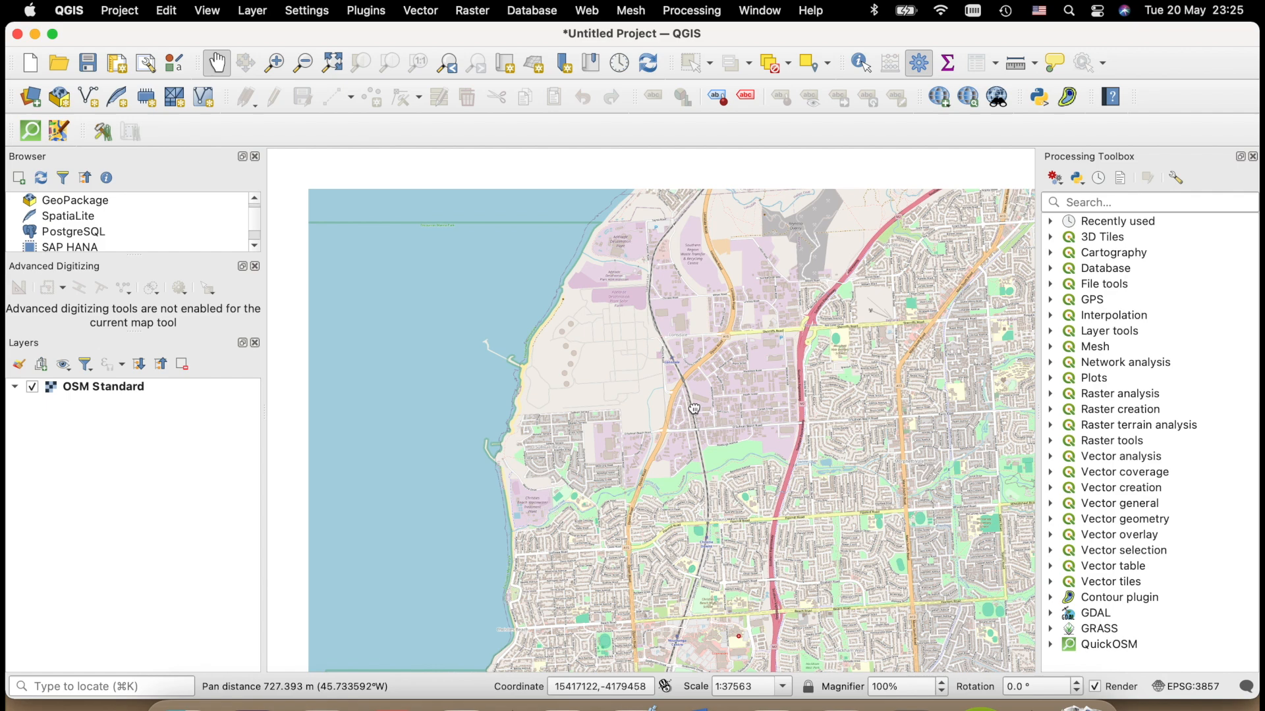
{"action": "scroll", "coordinate": [465, 306], "scroll_direction": "up", "scroll_amount": 1}
{"action": "left_click_drag", "start_coordinate": [715, 296], "coordinate": [689, 288]}
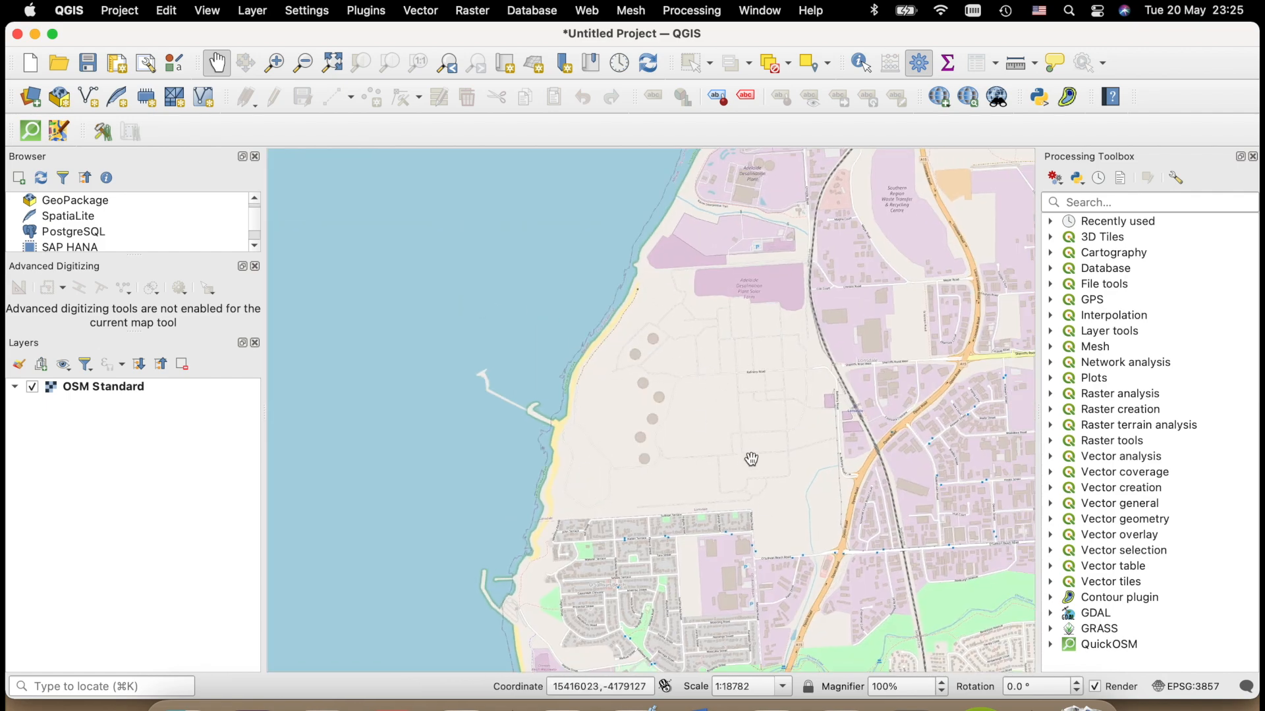
{"action": "scroll", "coordinate": [543, 458], "scroll_direction": "down", "scroll_amount": 2}
{"action": "left_click_drag", "start_coordinate": [604, 453], "coordinate": [632, 406]}
{"action": "scroll", "coordinate": [567, 438], "scroll_direction": "up", "scroll_amount": 1}
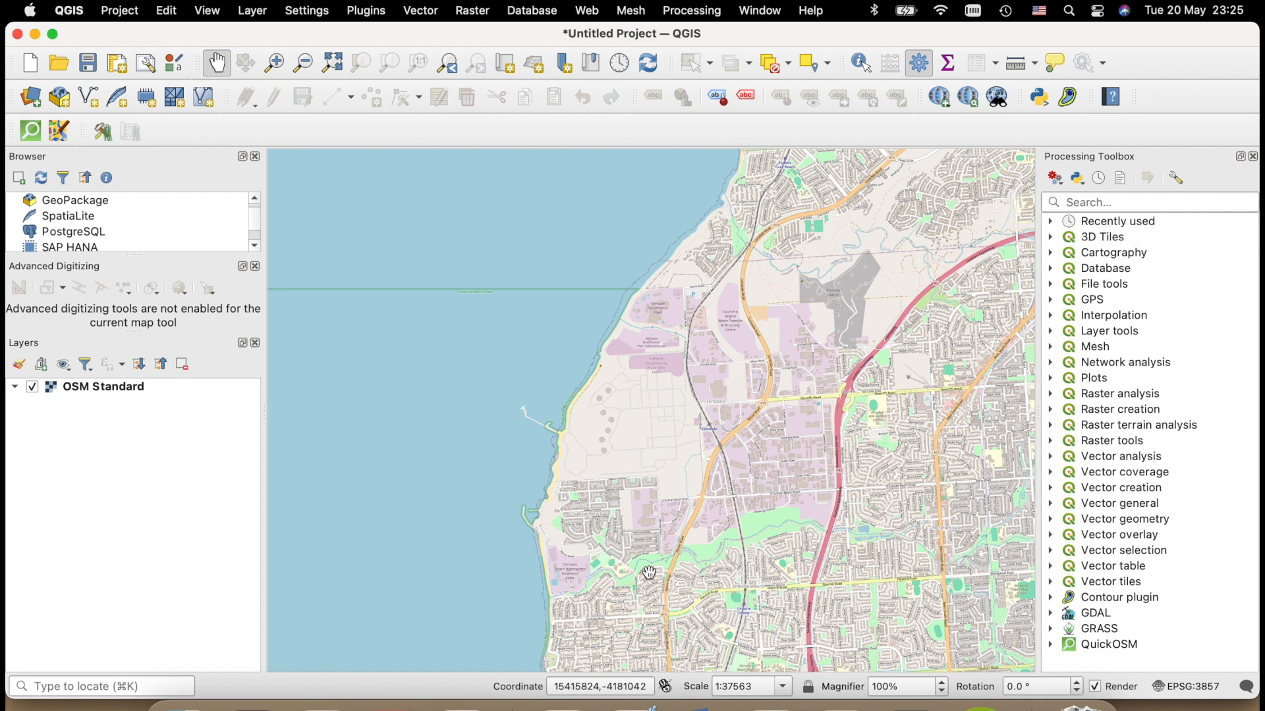
- Set the OSM Standard layer's global opacity to 50.4% and its saturation to -72 in the layer properties
{"action": "left_click_drag", "start_coordinate": [794, 506], "coordinate": [768, 472]}
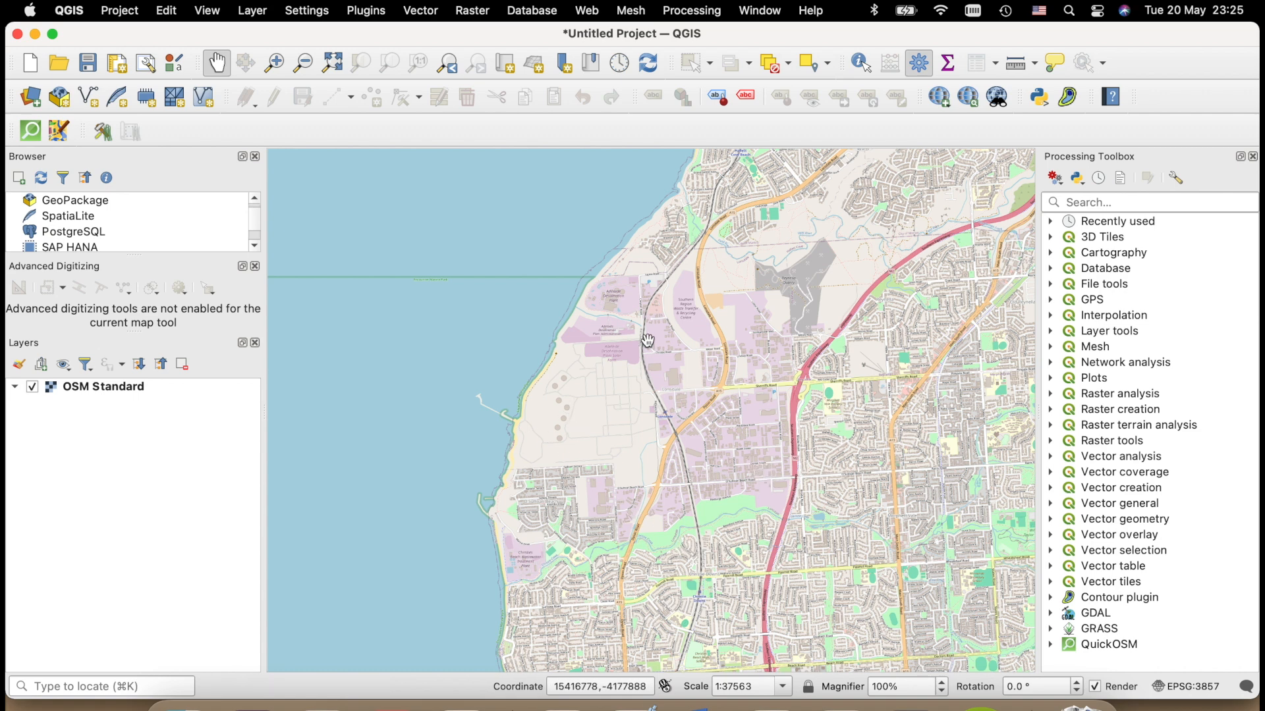
{"action": "double_click", "coordinate": [126, 389]}
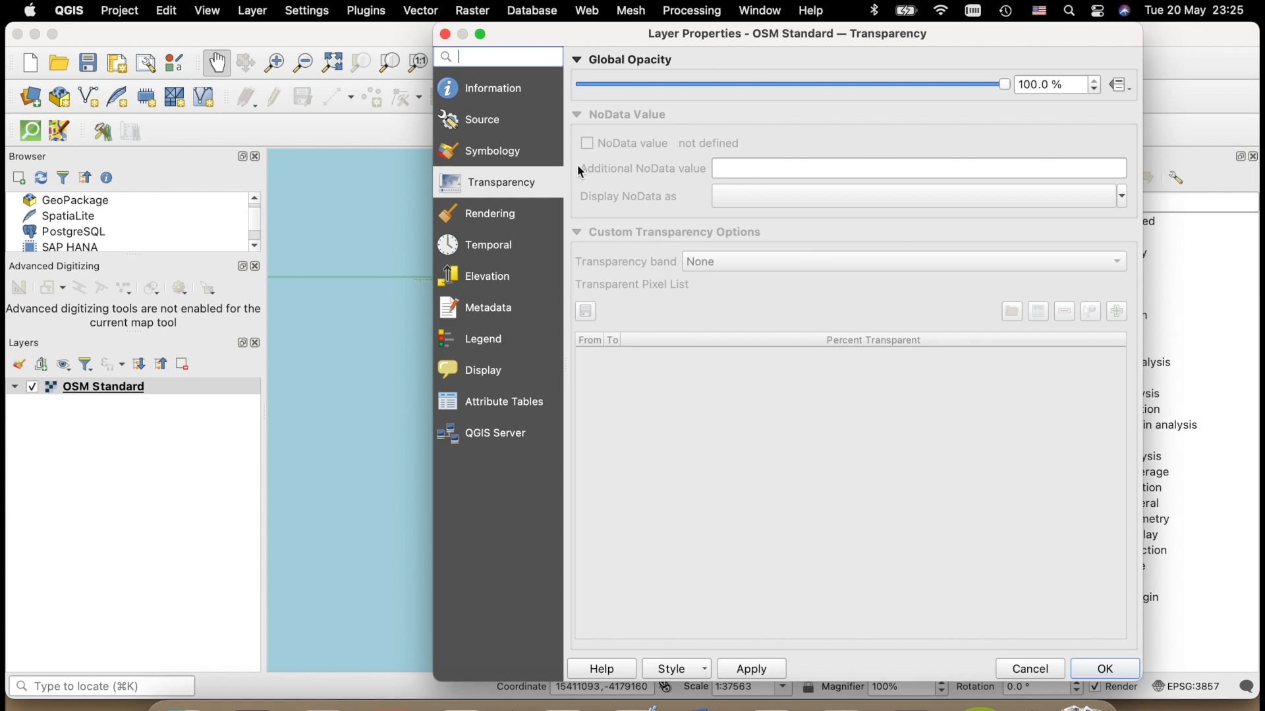
{"action": "left_click_drag", "start_coordinate": [1005, 91], "coordinate": [799, 100]}
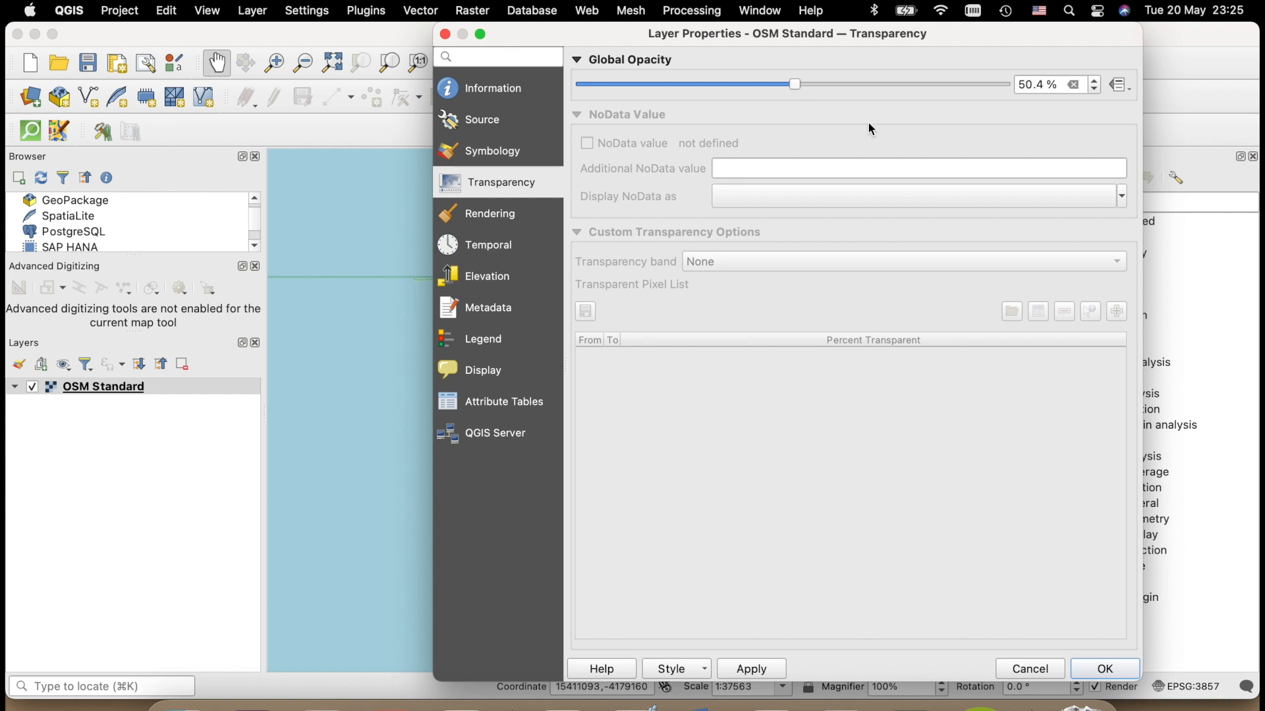
{"action": "left_click", "coordinate": [506, 160]}
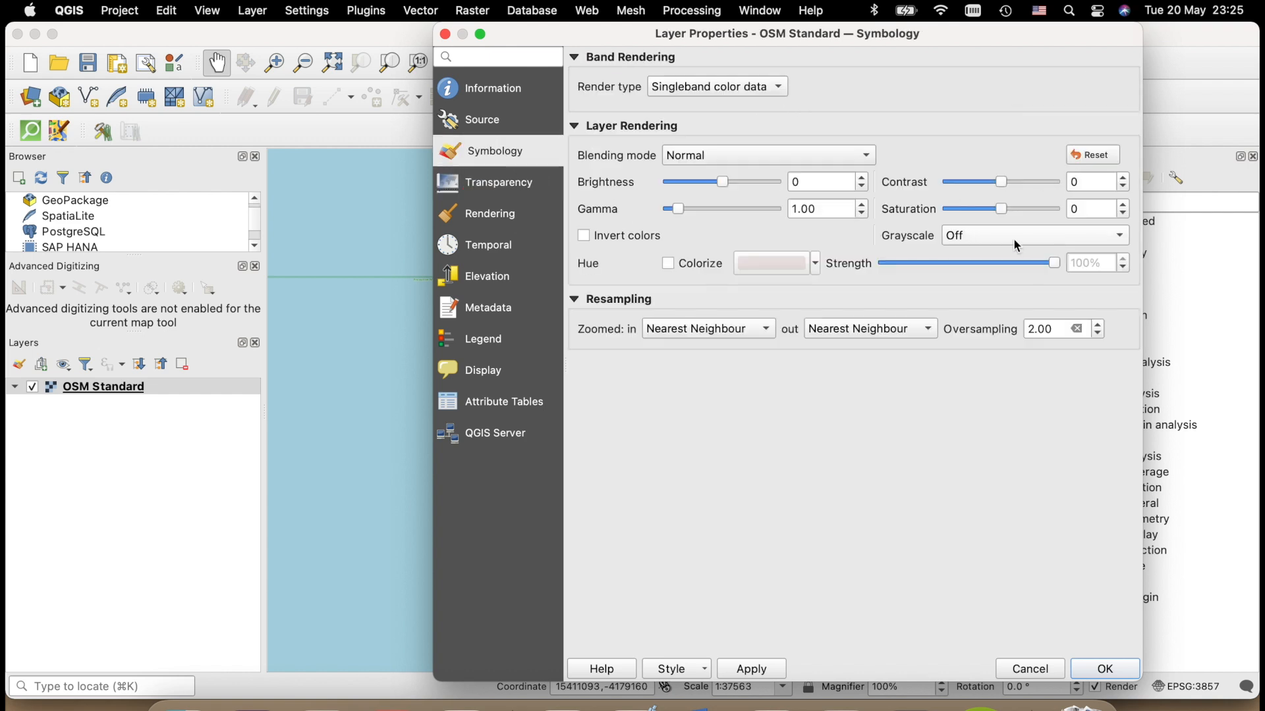
{"action": "left_click_drag", "start_coordinate": [1001, 209], "coordinate": [964, 226]}
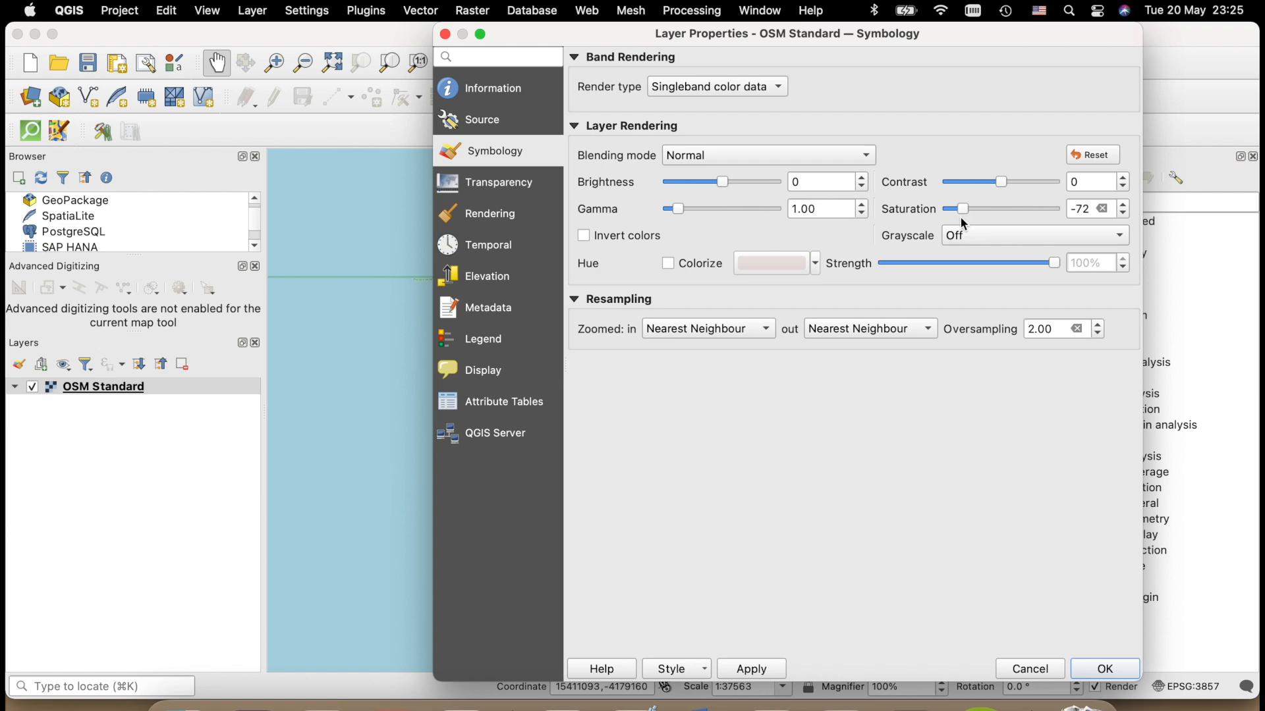
{"action": "left_click", "coordinate": [771, 671]}
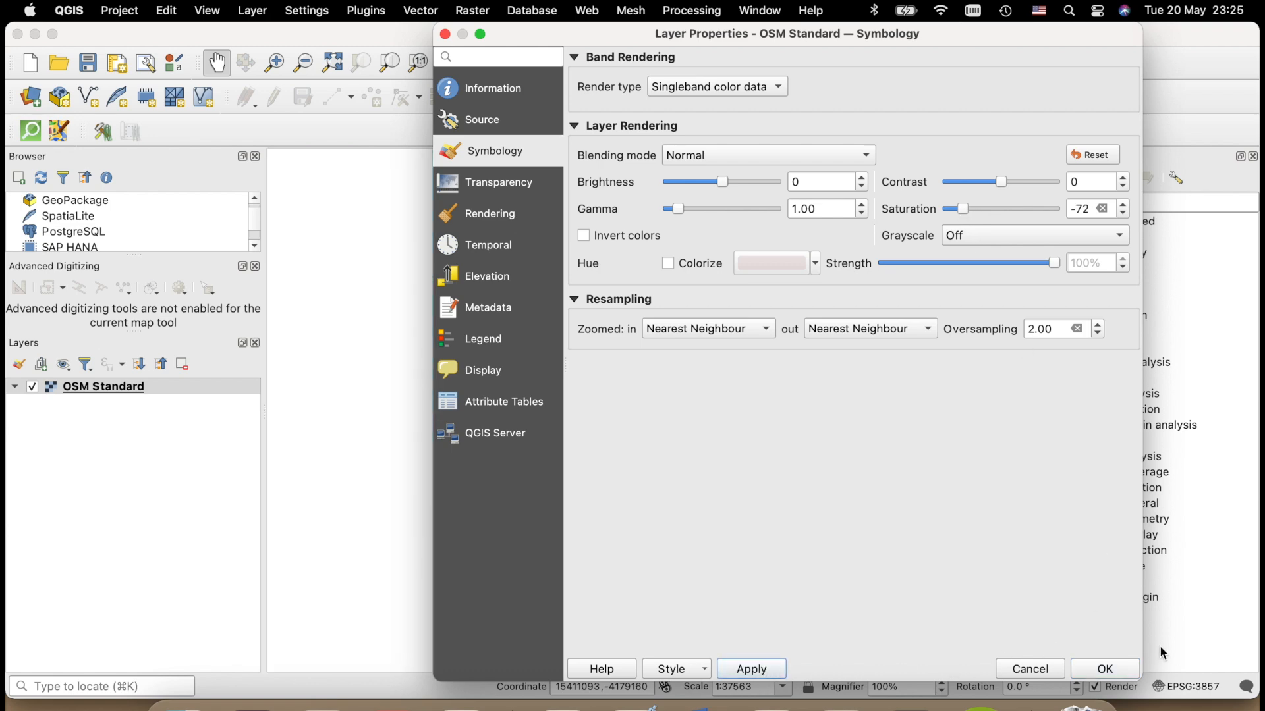
{"action": "left_click", "coordinate": [1107, 669]}
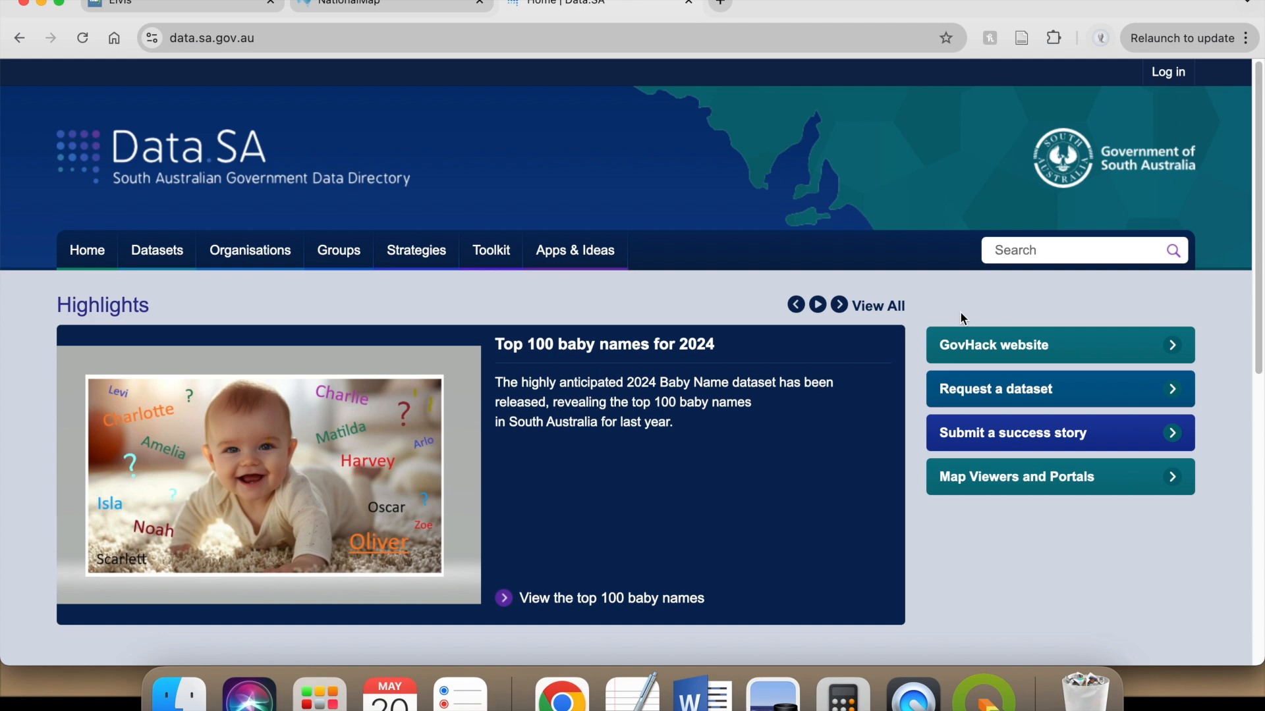
- Switch to the Data.SA website in the browser and search its data directory for "watercourse"
{"action": "left_click", "coordinate": [1053, 248]}
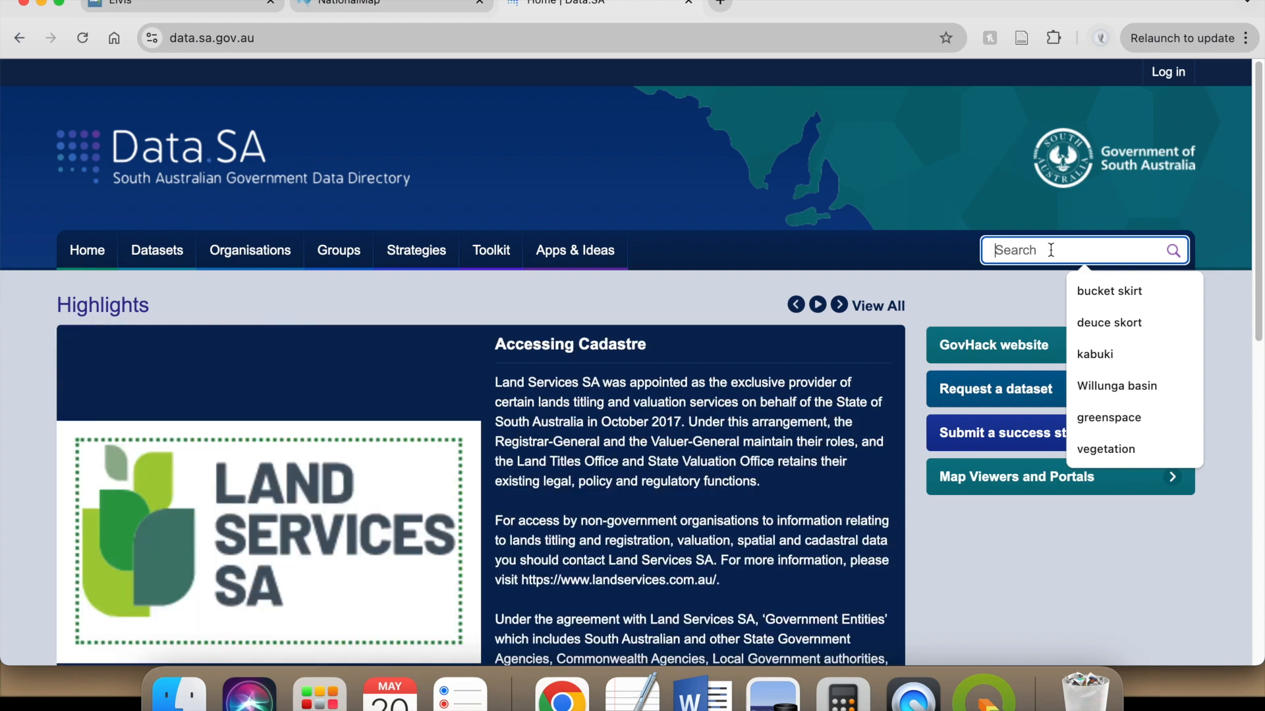
{"action": "type", "text": "ware"}
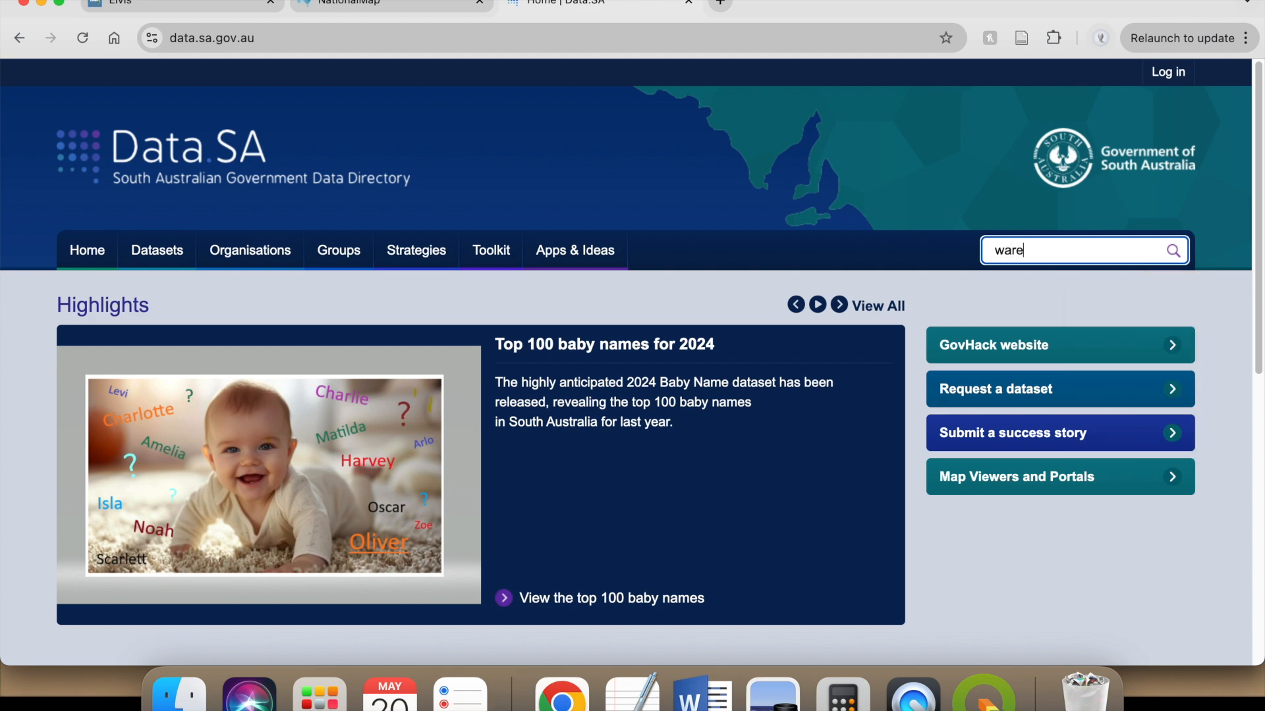
{"action": "key", "text": "BackSpace"}
{"action": "key", "text": "BackSpace"}
{"action": "type", "text": "tercourse"}
{"action": "key", "text": "Return"}
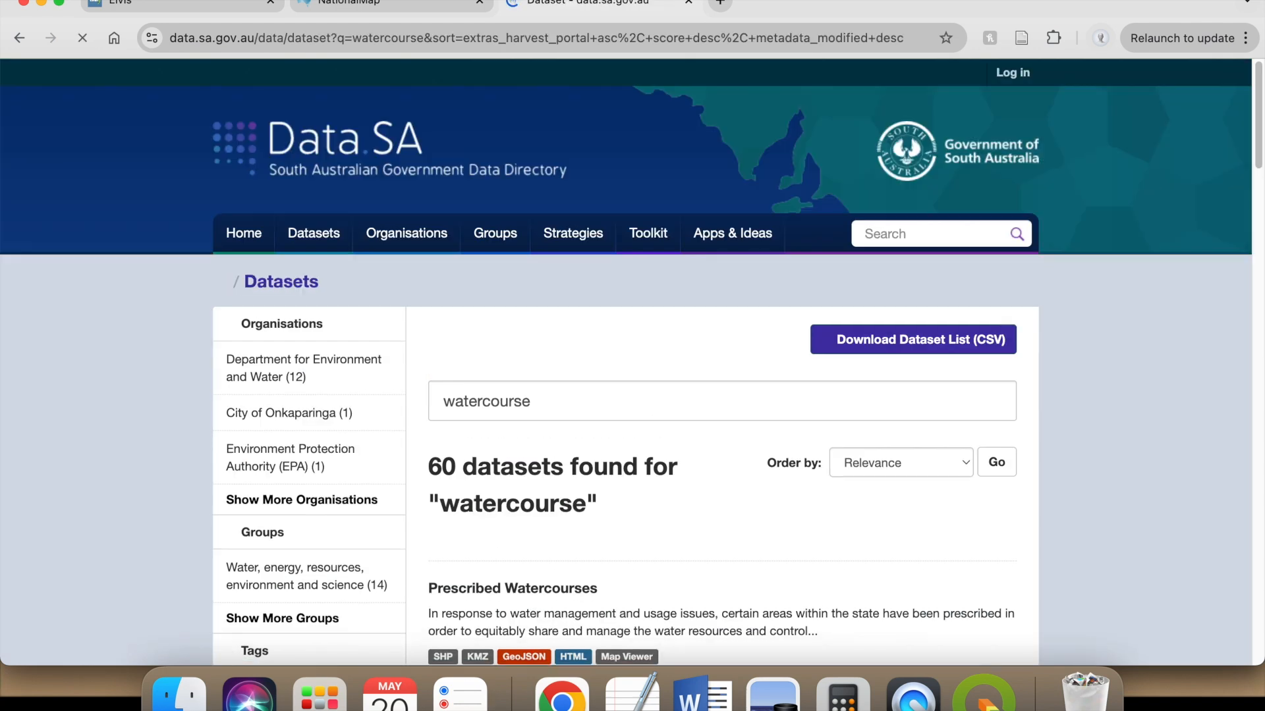
{"action": "scroll", "coordinate": [734, 435], "scroll_direction": "down", "scroll_amount": 2}
{"action": "scroll", "coordinate": [685, 483], "scroll_direction": "down", "scroll_amount": 5}
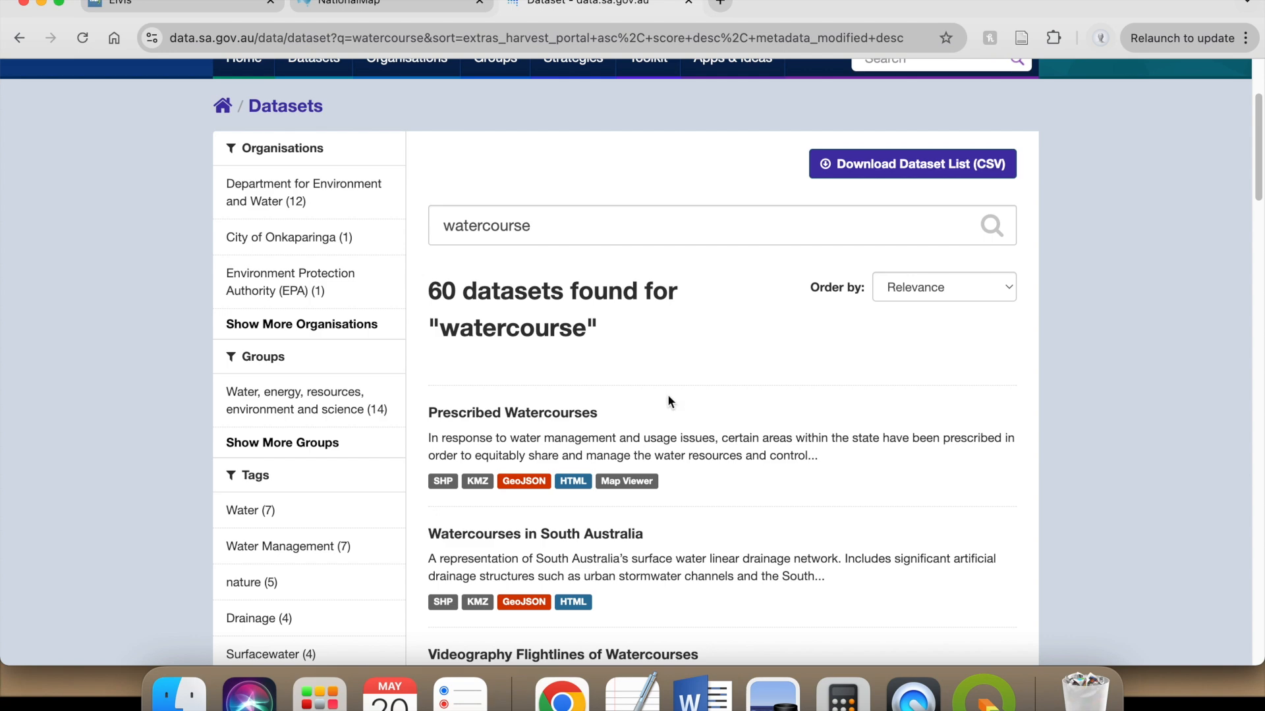
{"action": "scroll", "coordinate": [682, 403], "scroll_direction": "down", "scroll_amount": 5}
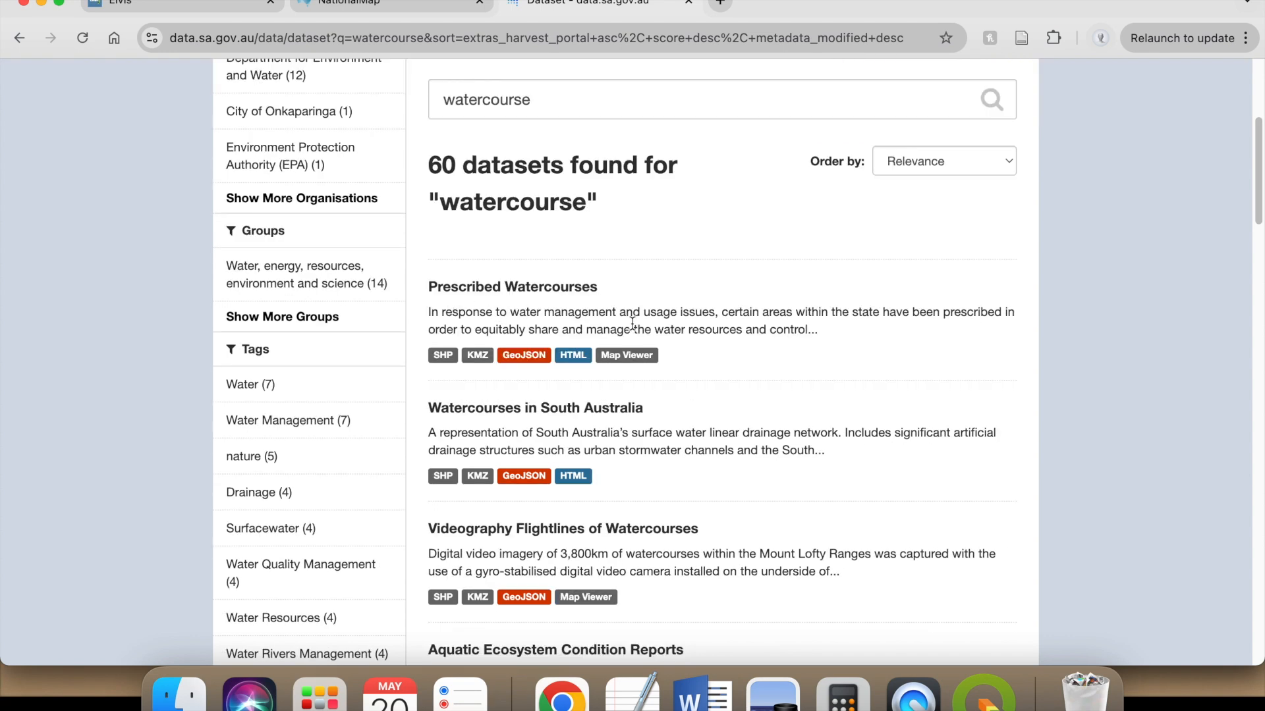
{"action": "left_click", "coordinate": [615, 416]}
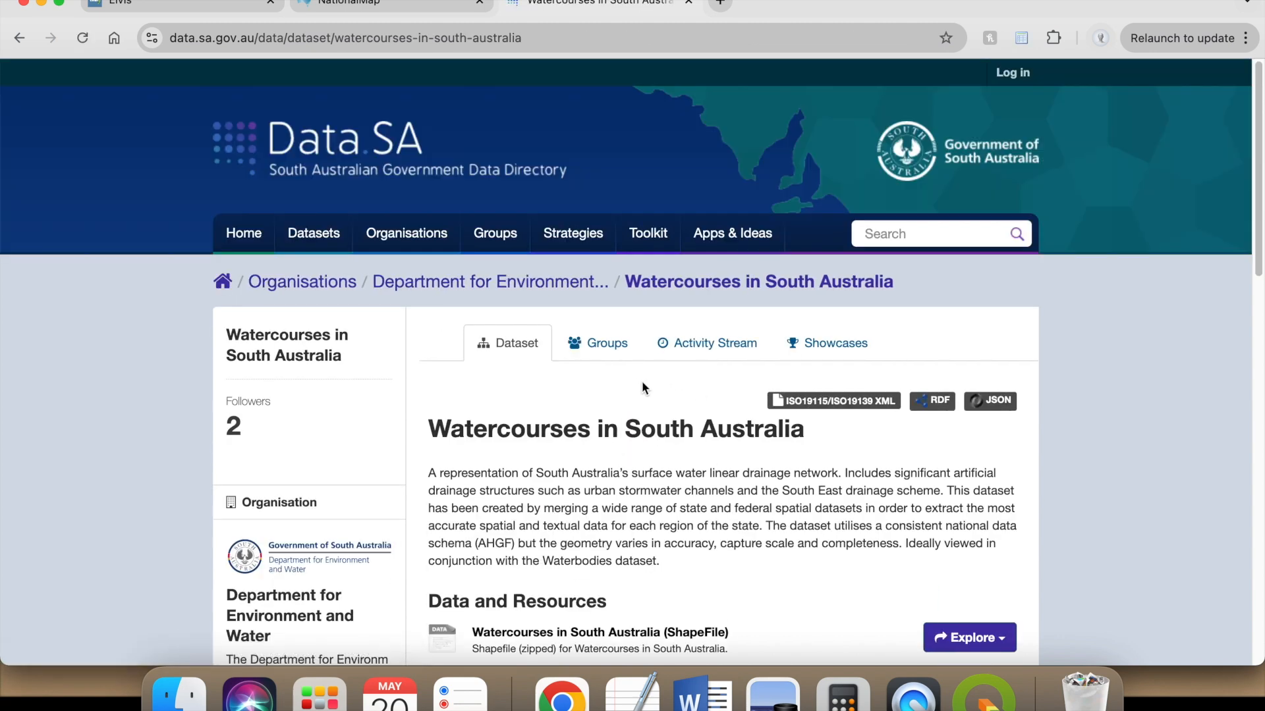
{"action": "scroll", "coordinate": [644, 387], "scroll_direction": "down", "scroll_amount": 10}
{"action": "left_click", "coordinate": [22, 39]}
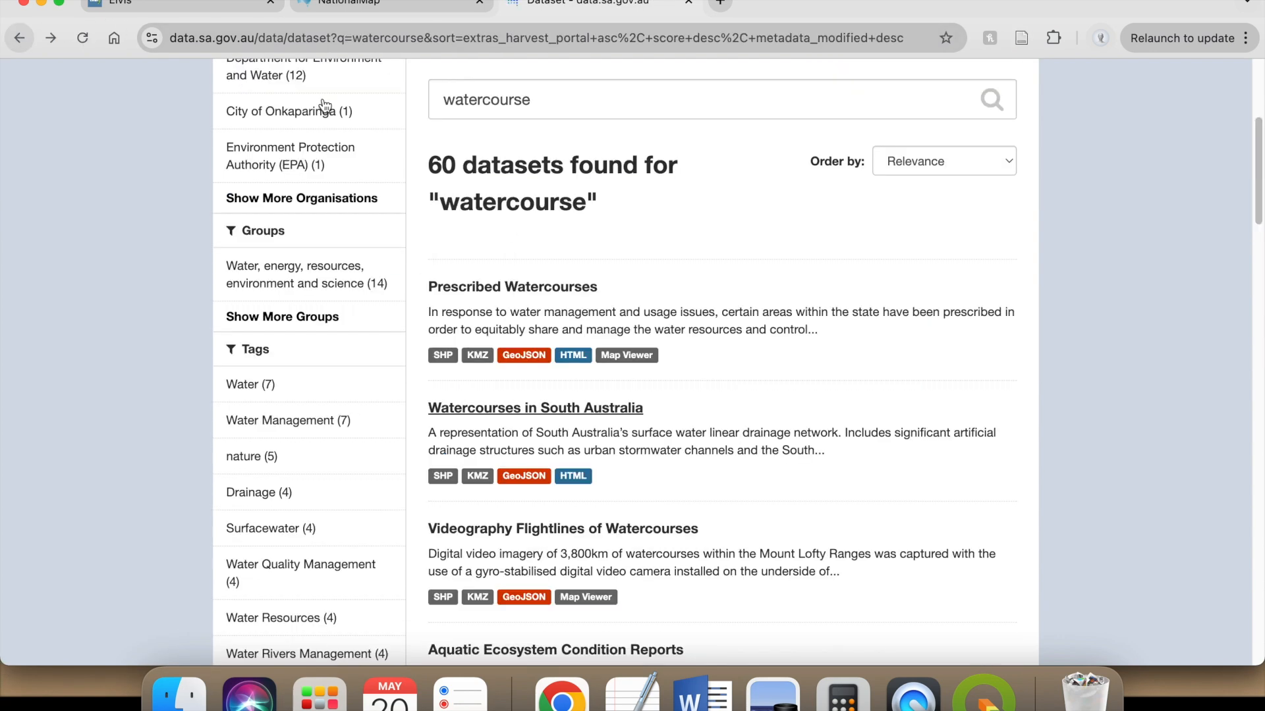
- Open the Watercourses in South Australia dataset in a new browser tab and download its ShapeFile resource
{"action": "scroll", "coordinate": [670, 359], "scroll_direction": "down", "scroll_amount": 1}
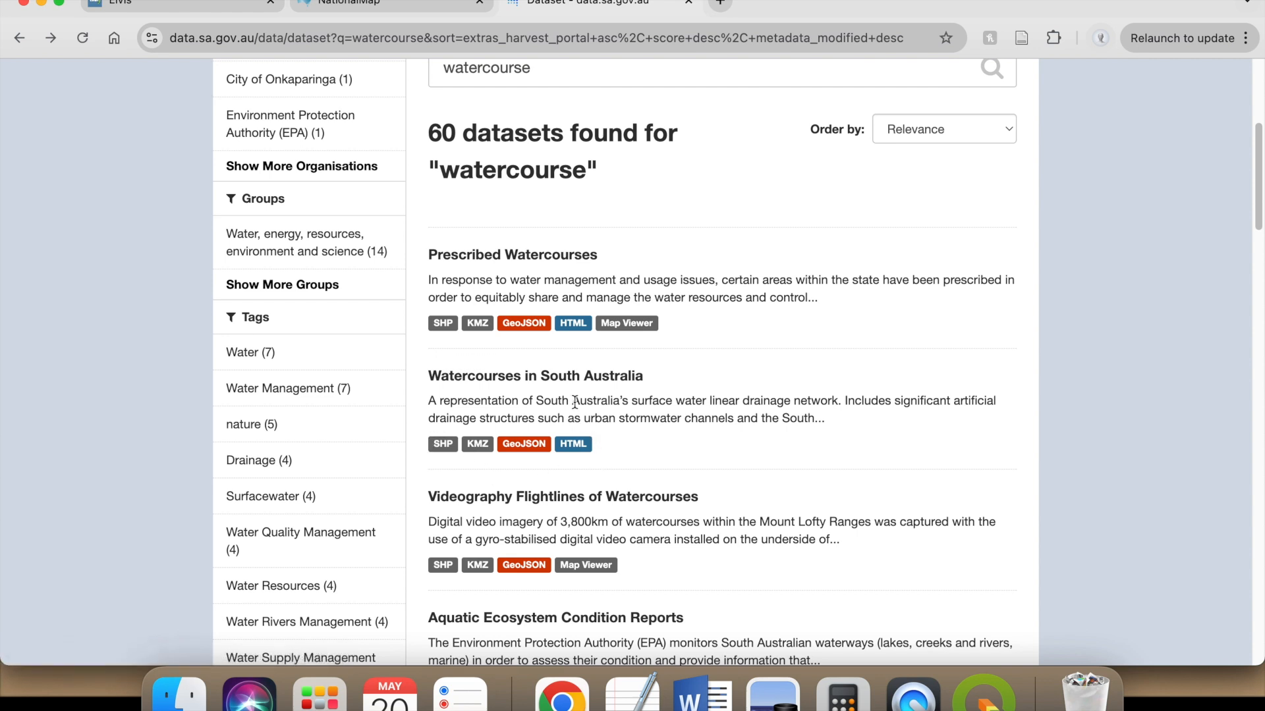
{"action": "right_click", "coordinate": [573, 381]}
{"action": "left_click", "coordinate": [623, 349]}
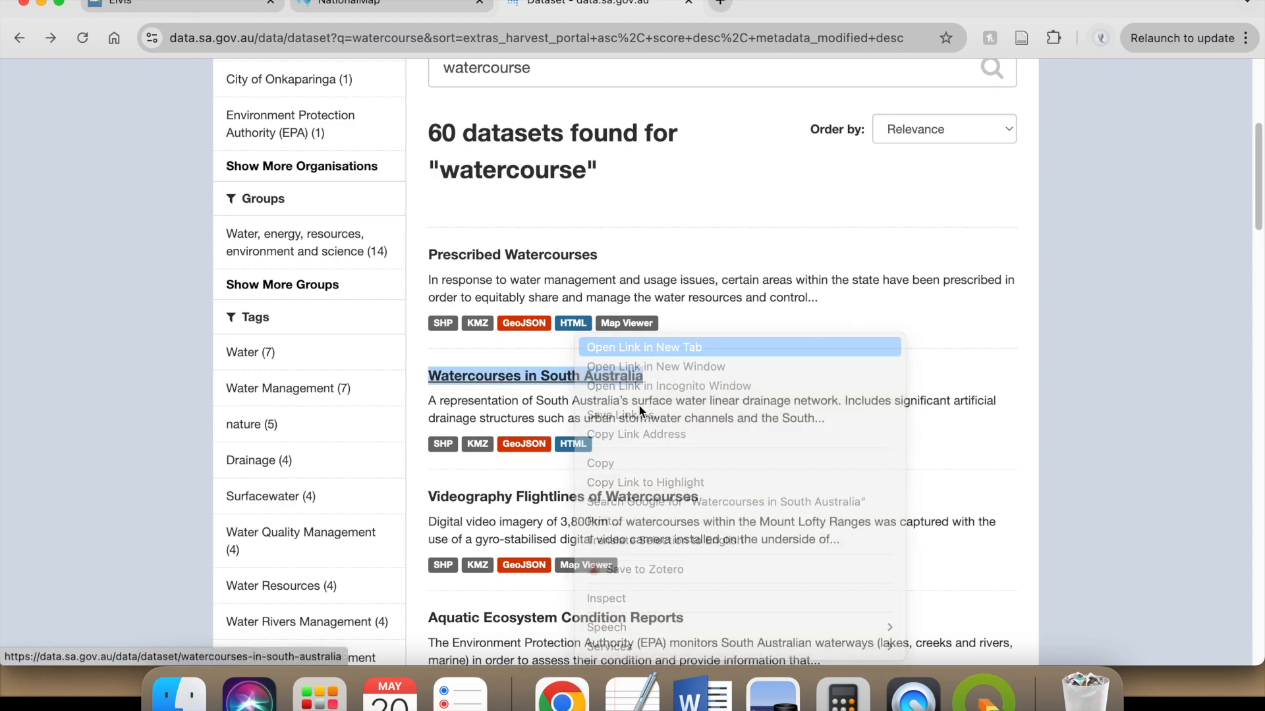
{"action": "left_click", "coordinate": [823, 4]}
{"action": "scroll", "coordinate": [836, 587], "scroll_direction": "down", "scroll_amount": 5}
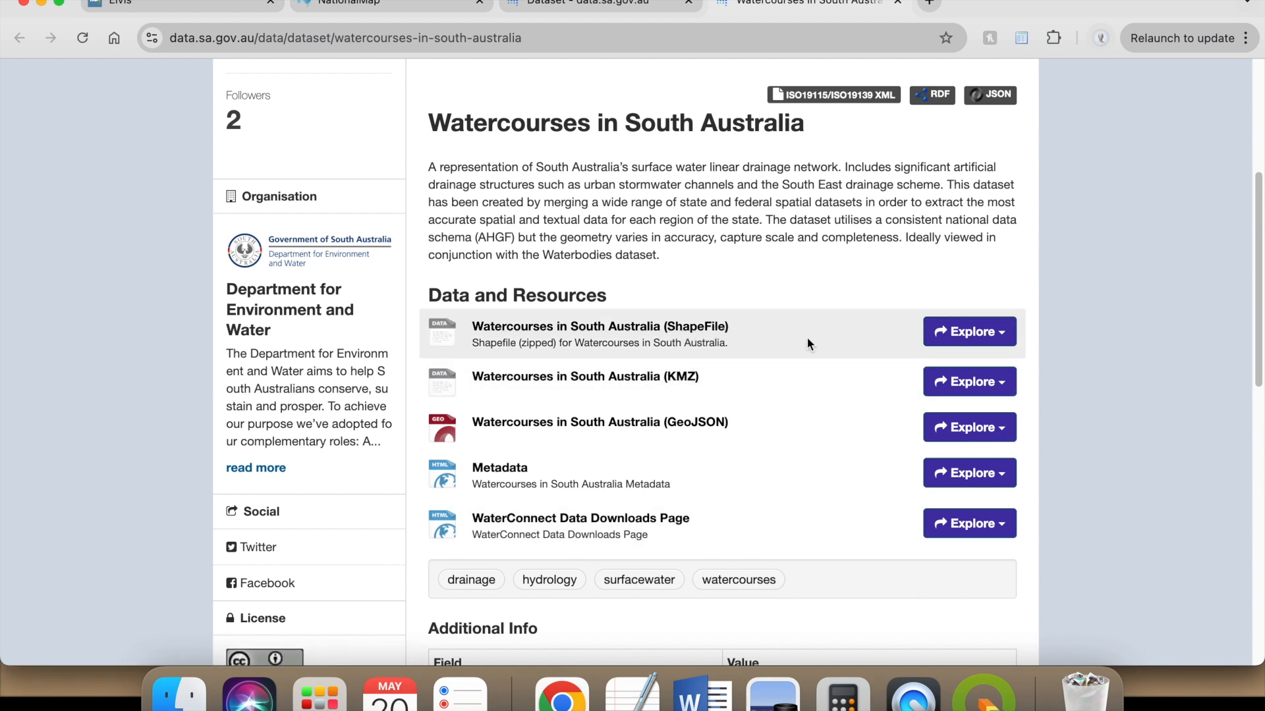
{"action": "left_click", "coordinate": [984, 334]}
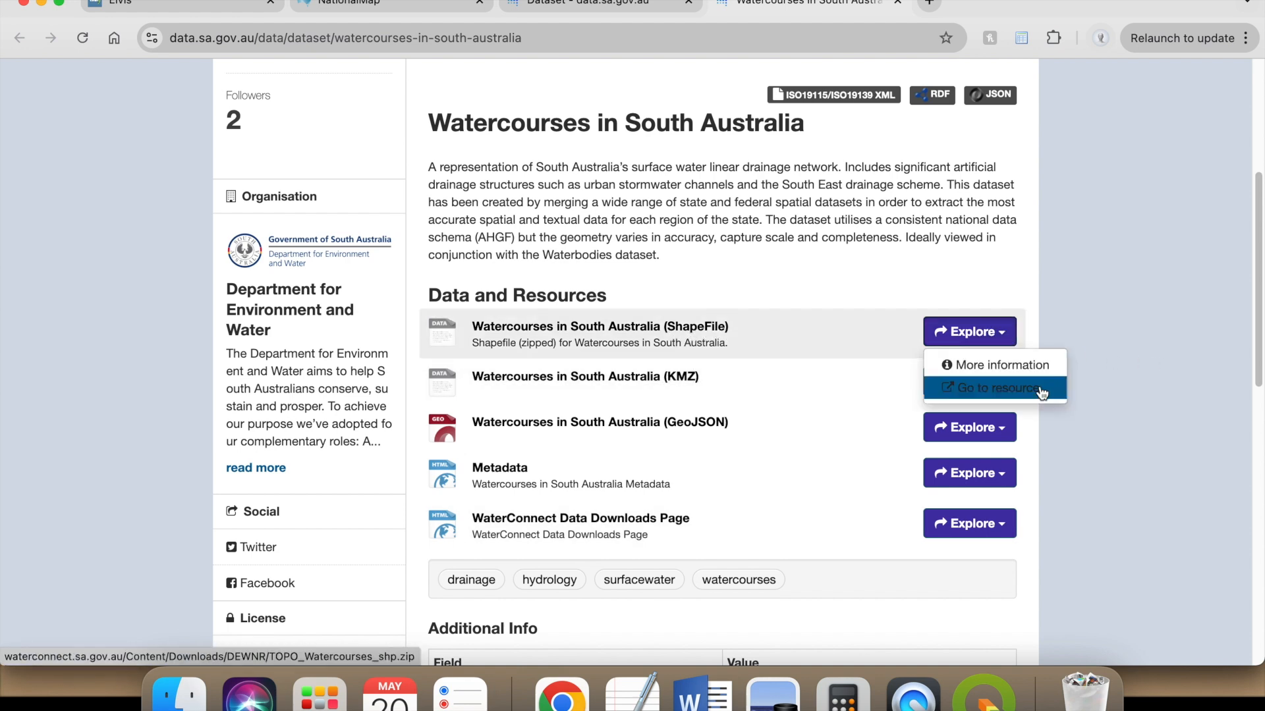
{"action": "left_click", "coordinate": [988, 389]}
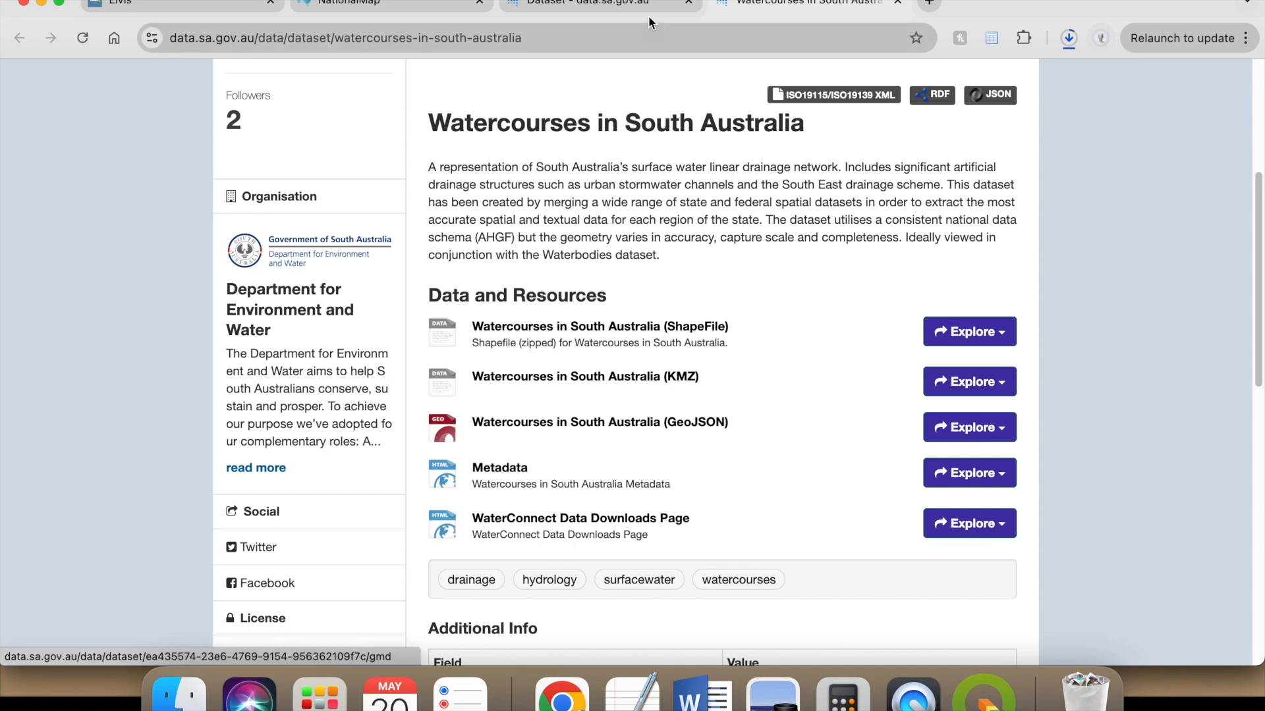
- Return to the watercourse results and search the Data.SA datasets for "industrial land" instead
{"action": "left_click", "coordinate": [613, 6]}
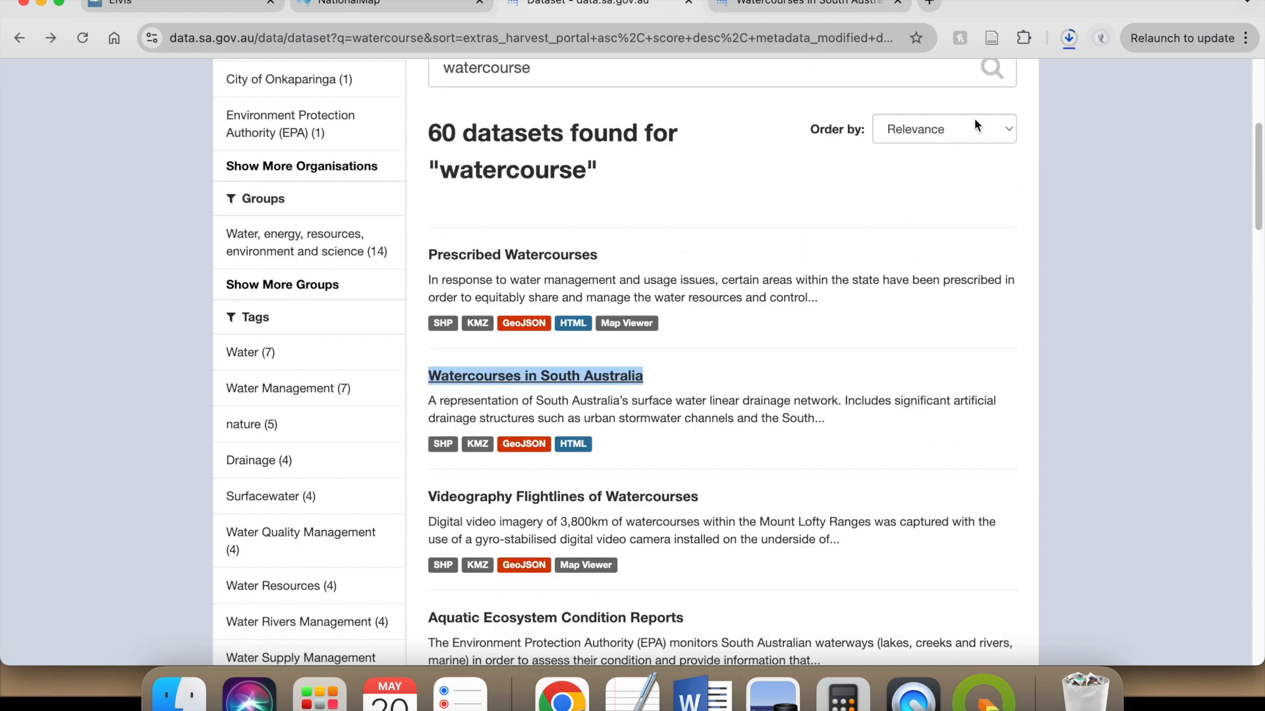
{"action": "scroll", "coordinate": [733, 176], "scroll_direction": "up", "scroll_amount": 3}
{"action": "double_click", "coordinate": [562, 233]}
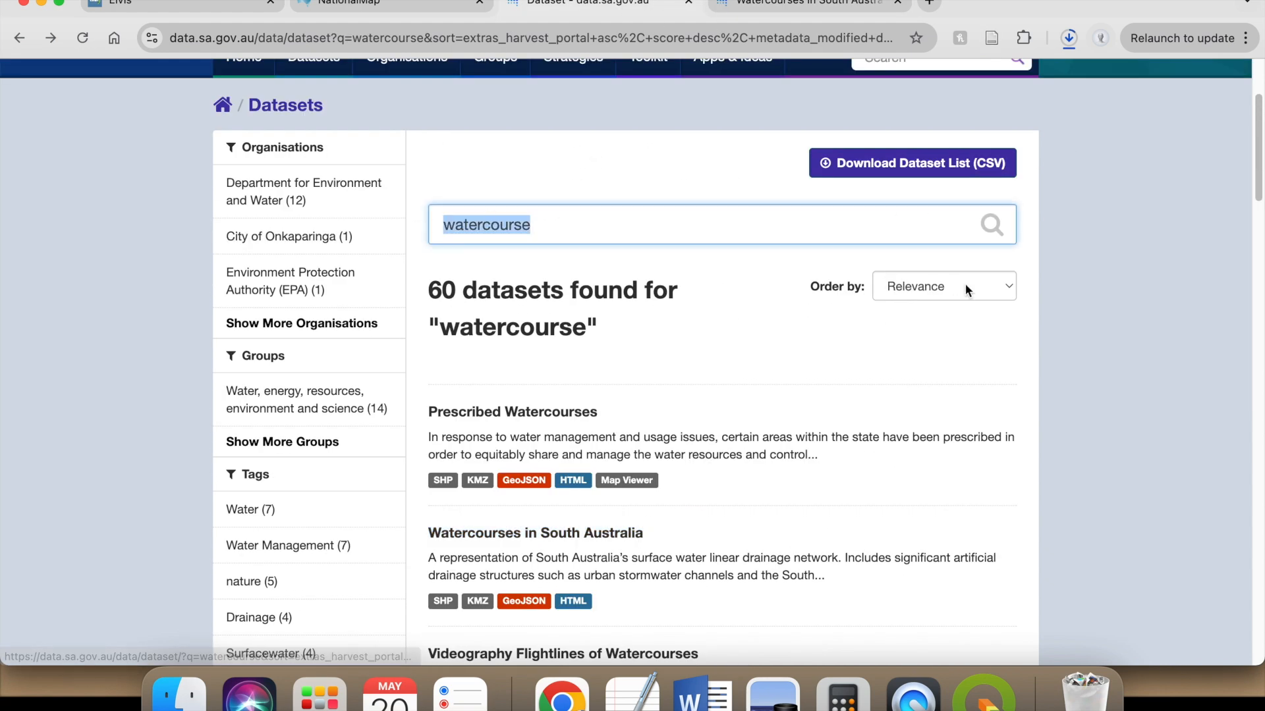
{"action": "type", "text": "indus"}
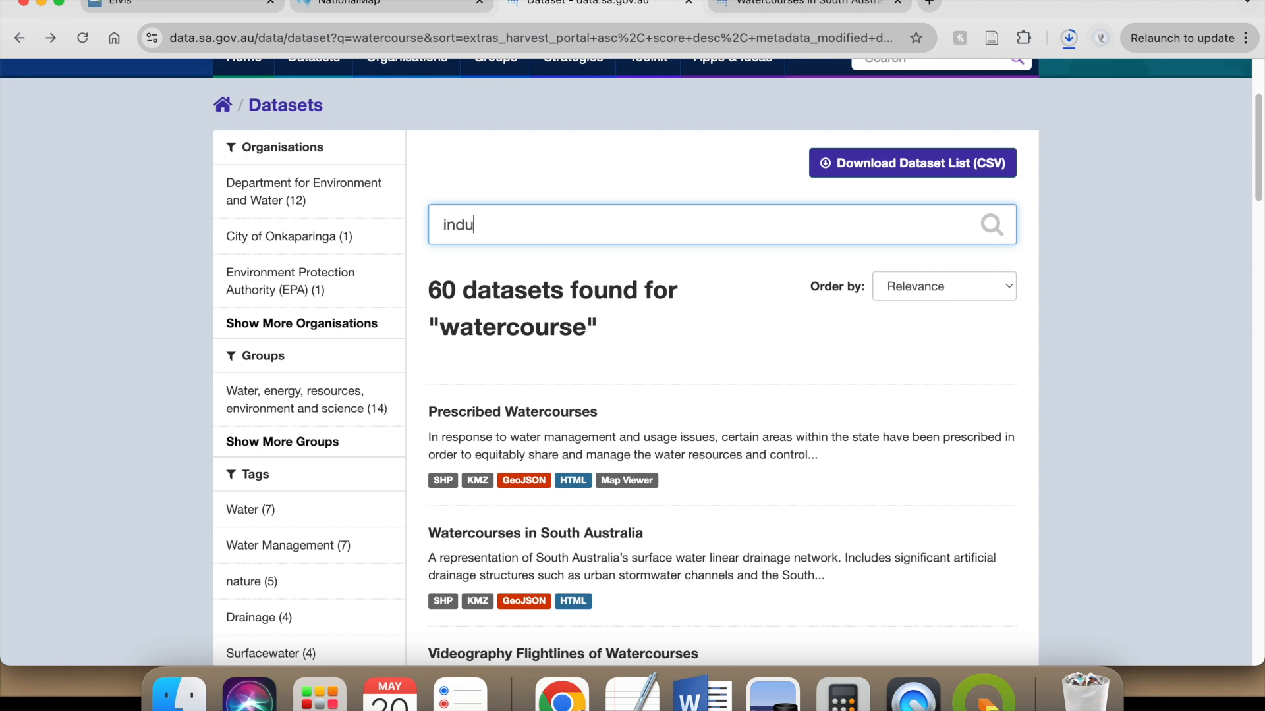
{"action": "type", "text": "trial la"}
{"action": "type", "text": "and"}
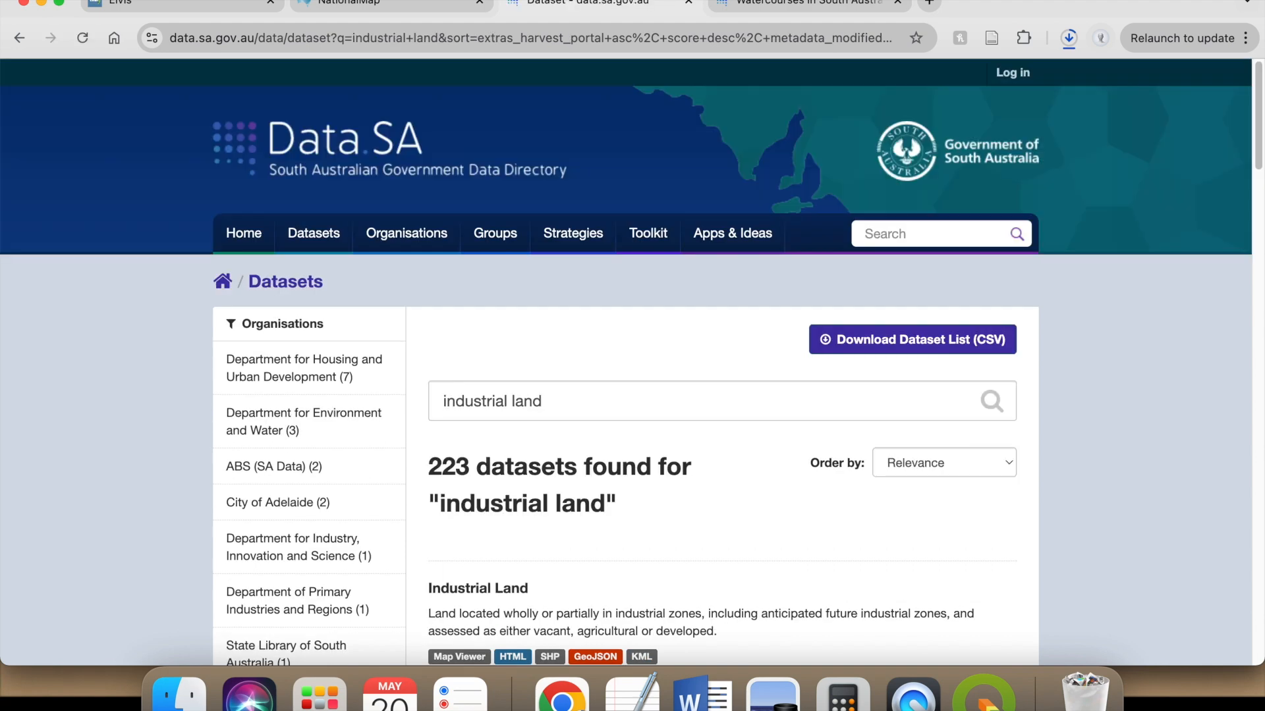
- Open the Industrial Land dataset in a new browser tab and download the Industrial Land 2018 (shp) resource
{"action": "scroll", "coordinate": [922, 448], "scroll_direction": "down", "scroll_amount": 5}
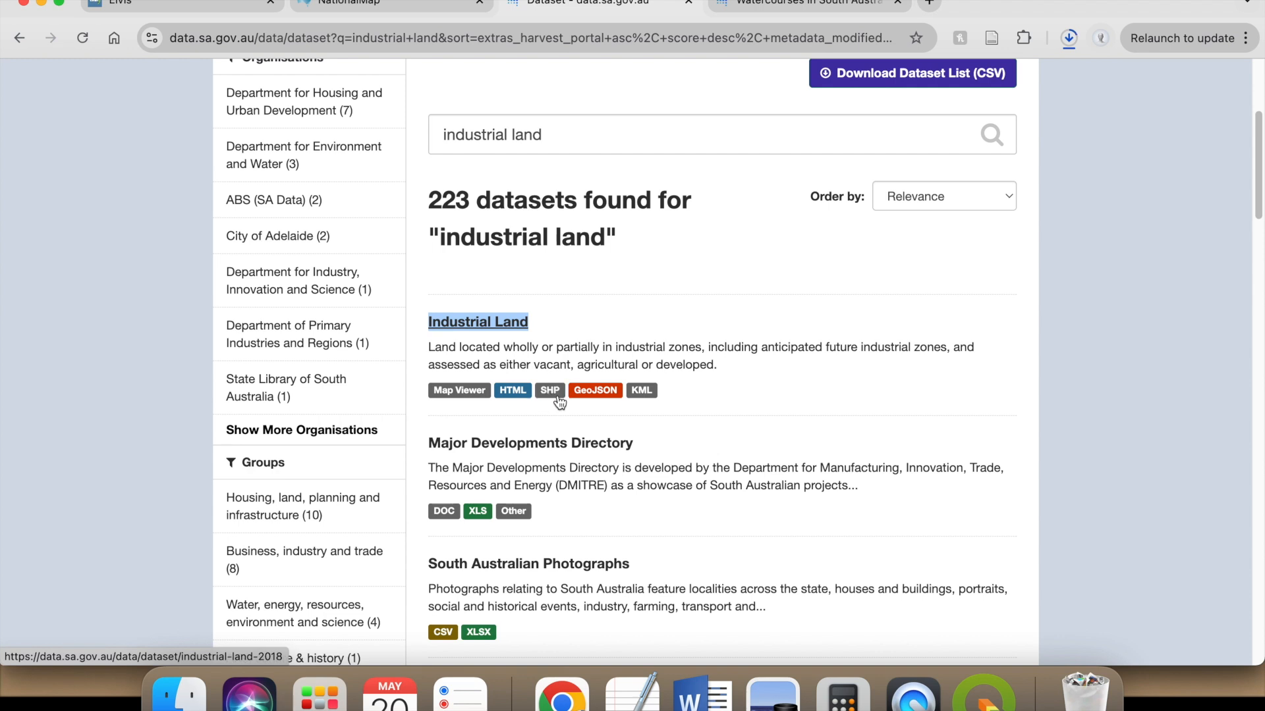
{"action": "right_click", "coordinate": [504, 333]}
{"action": "left_click", "coordinate": [533, 333]}
{"action": "left_click", "coordinate": [804, 5]}
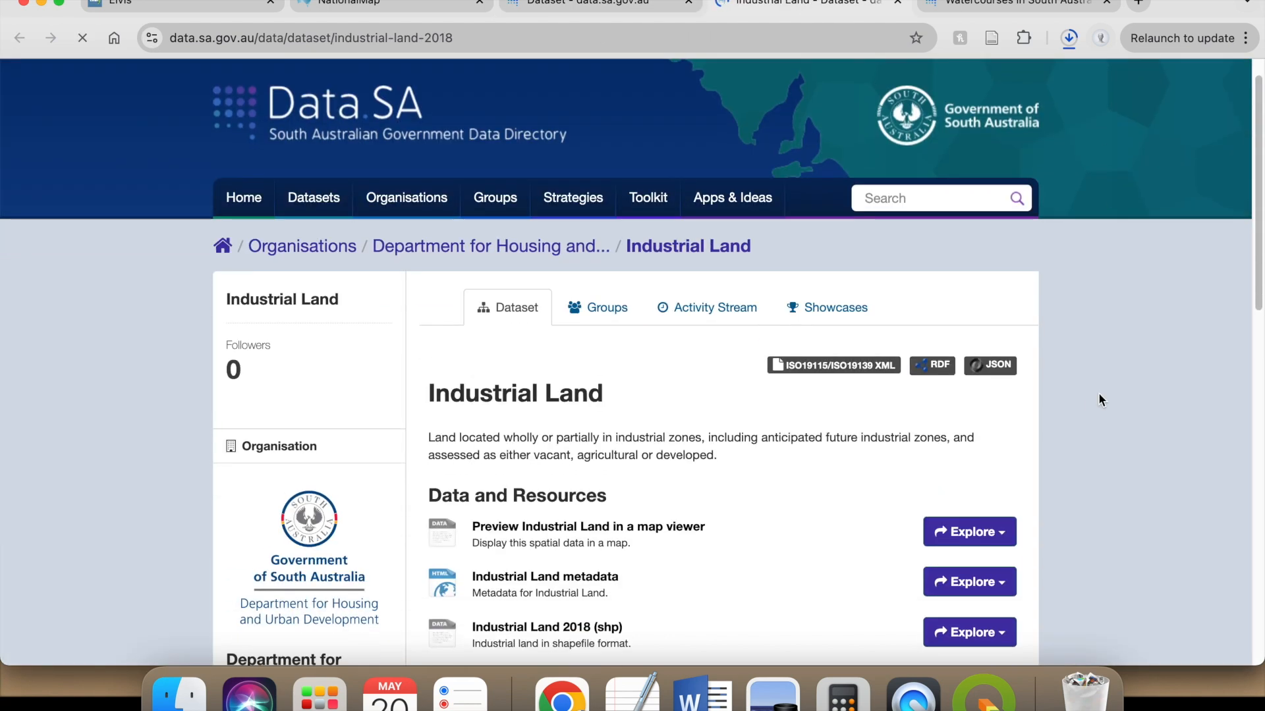
{"action": "scroll", "coordinate": [1101, 398], "scroll_direction": "down", "scroll_amount": 3}
{"action": "left_click", "coordinate": [972, 471]}
{"action": "left_click", "coordinate": [976, 527]}
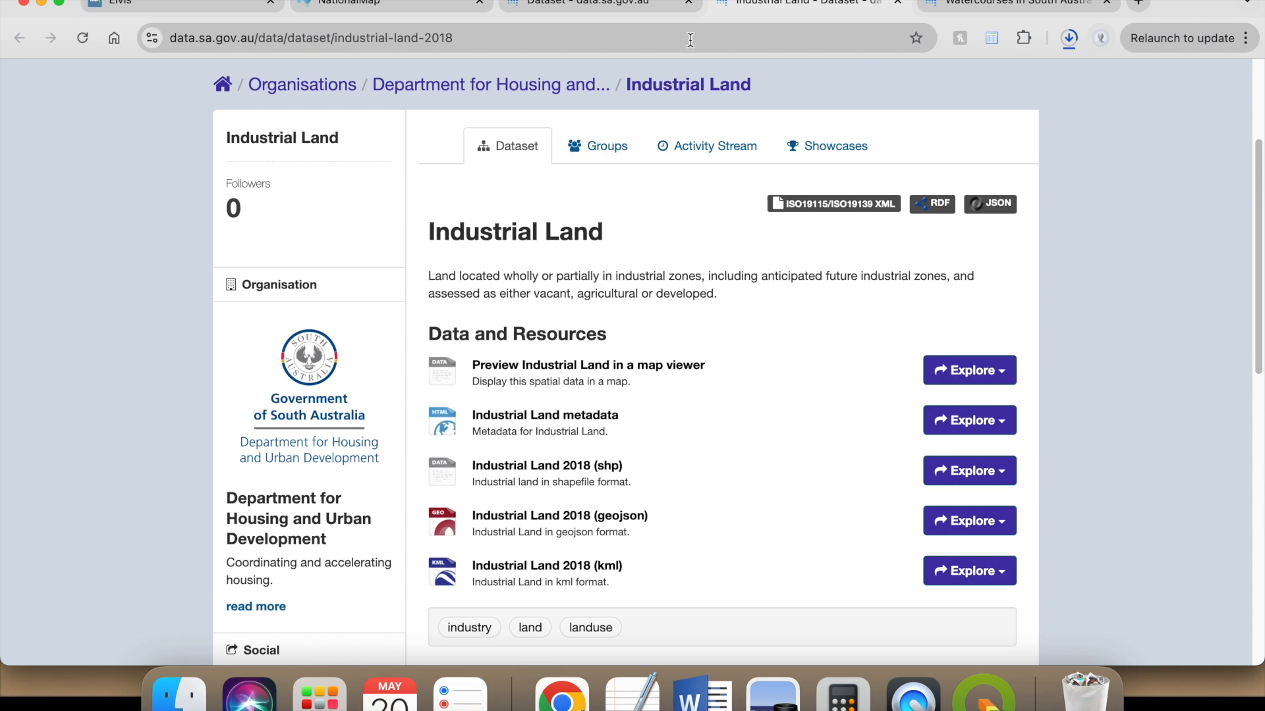
- Switch to Finder and locate IndustrialLand2018_shp.zip and TOPO_Watercourses_shp.zip in the Downloads folder
{"action": "left_click", "coordinate": [184, 702]}
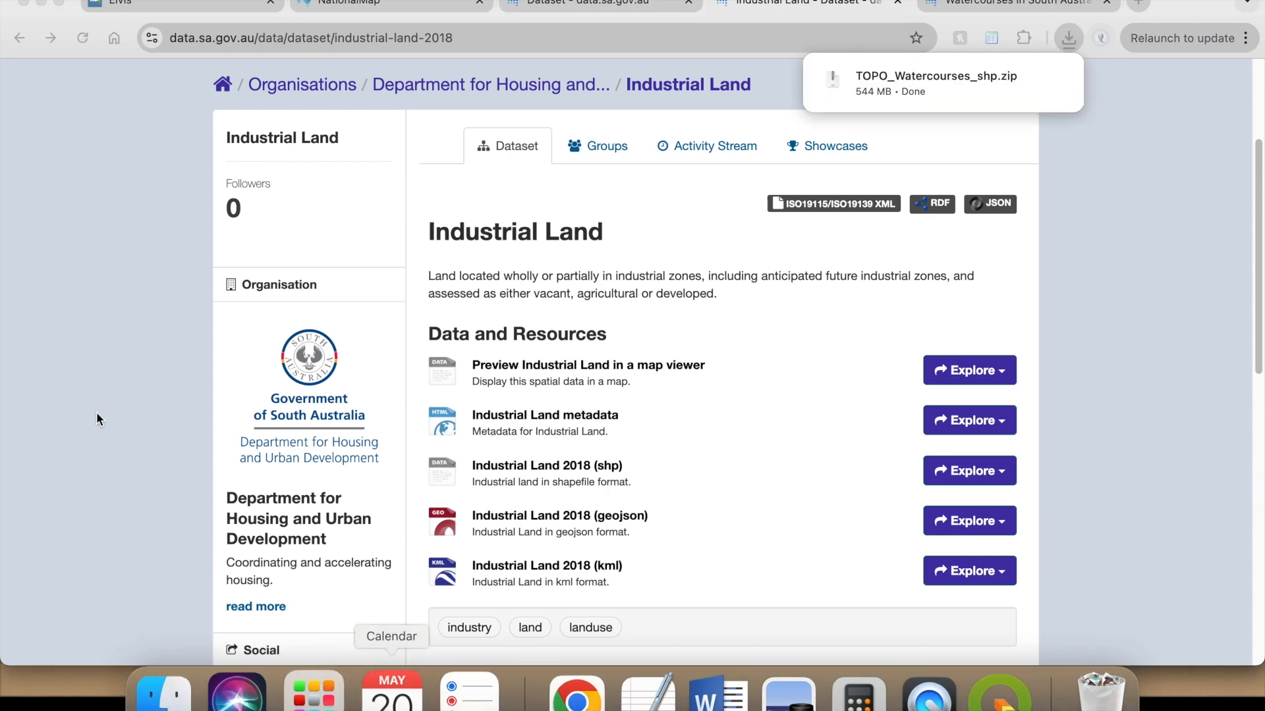
{"action": "left_click", "coordinate": [360, 227]}
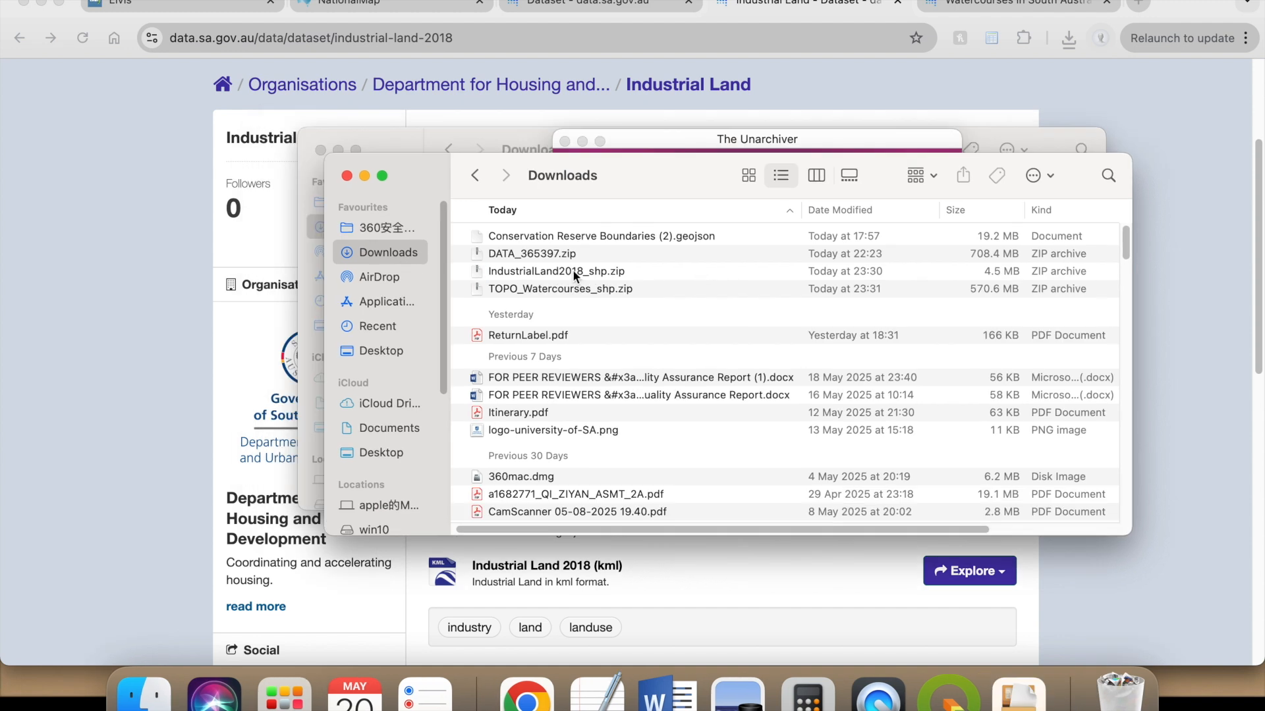
{"action": "left_click", "coordinate": [618, 236]}
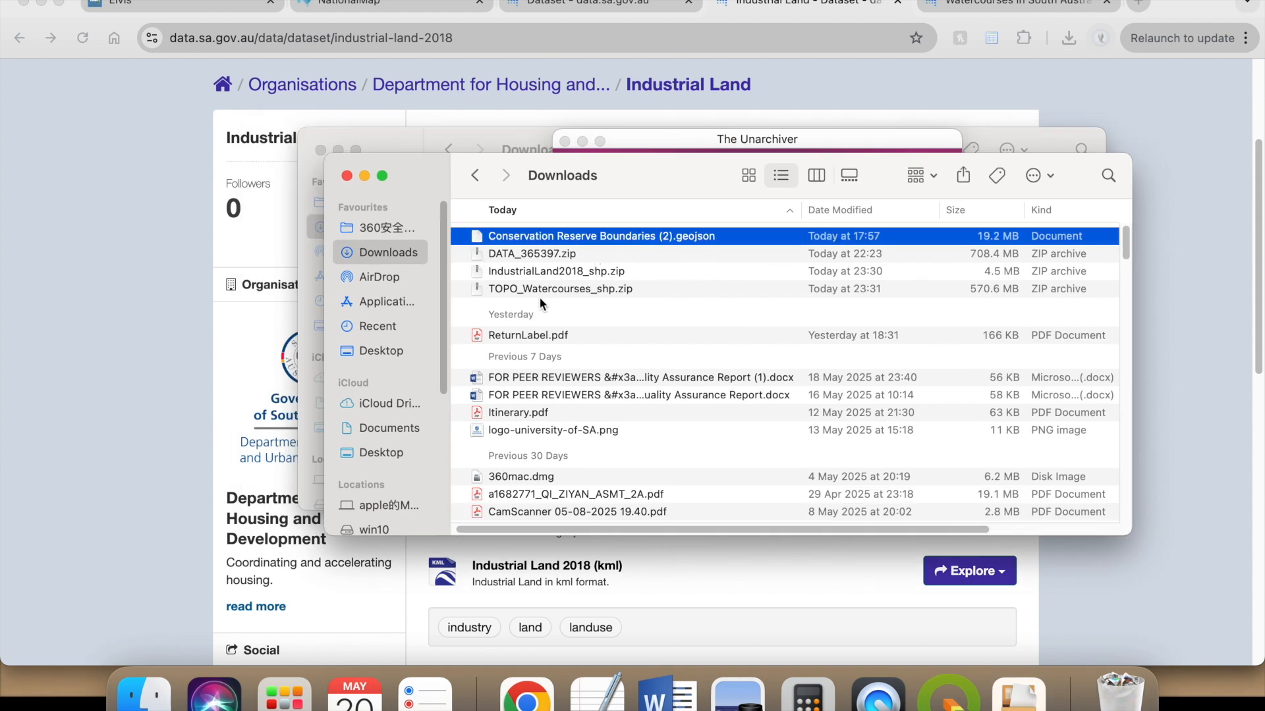
{"action": "left_click", "coordinate": [589, 275]}
{"action": "left_click", "coordinate": [579, 289]}
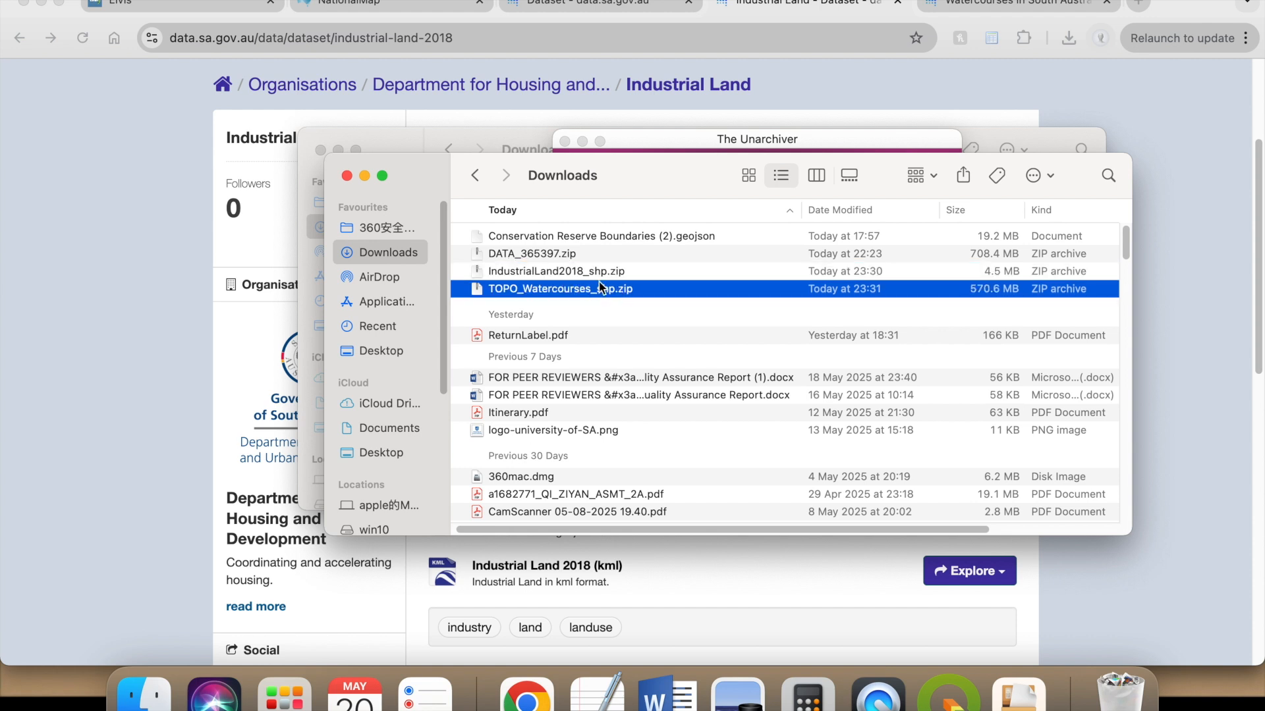
{"action": "left_click", "coordinate": [627, 272]}
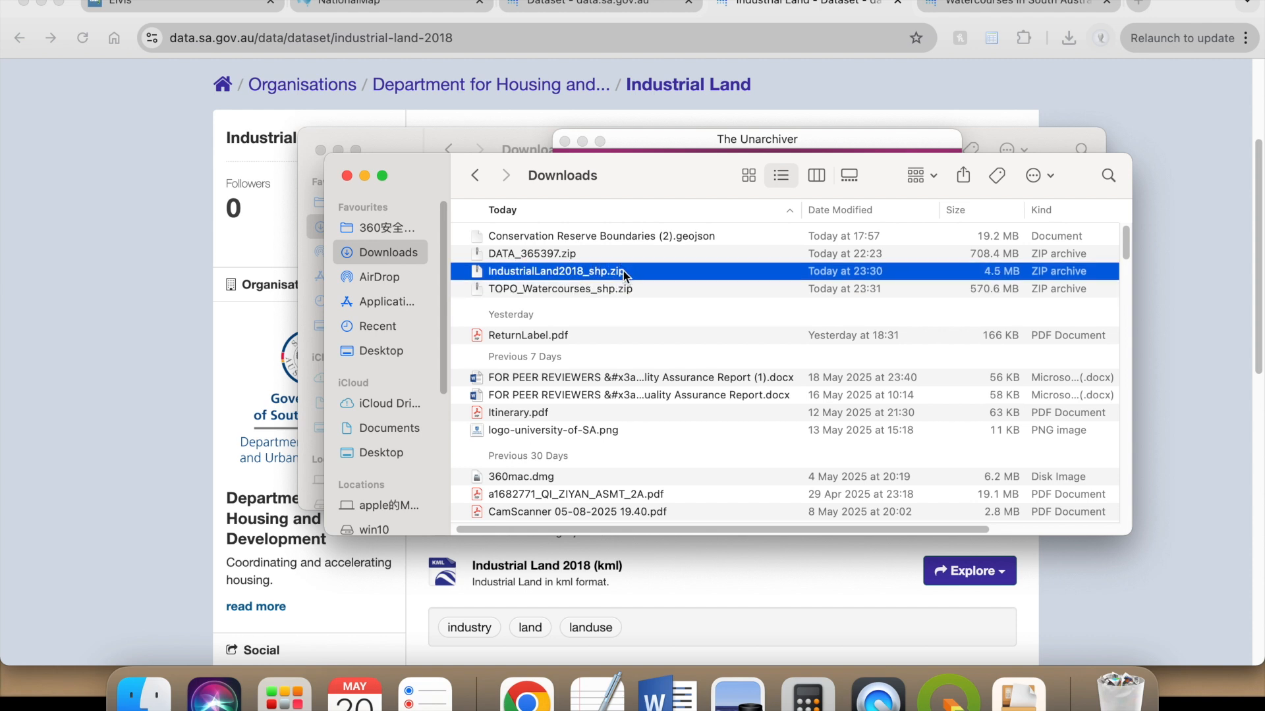
- Open the extracted TOPO_Watercourses_shp folder from the Desktop and select TOPO_Watercourses_GDA94.shp
{"action": "left_click", "coordinate": [395, 350]}
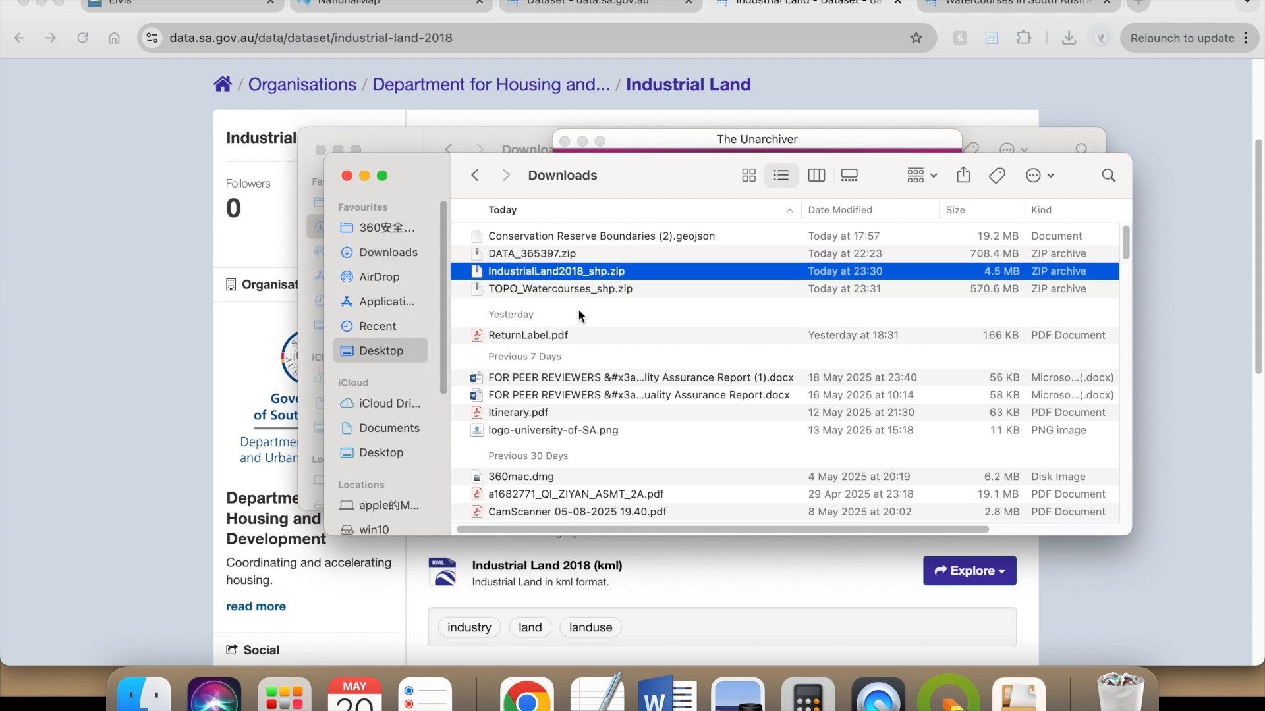
{"action": "double_click", "coordinate": [685, 262]}
{"action": "left_click_drag", "start_coordinate": [708, 169], "coordinate": [766, 129]}
{"action": "left_click", "coordinate": [780, 323]}
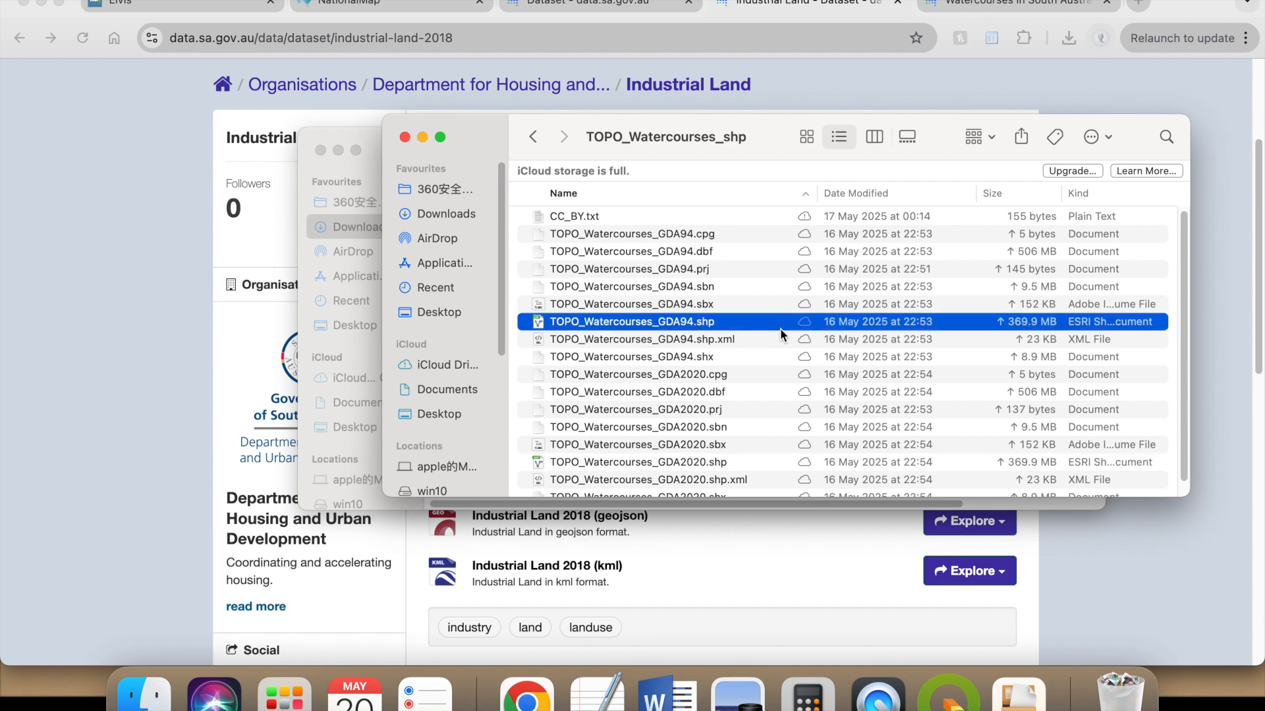
- Switch to QGIS and open the Data Source Manager
{"action": "left_click", "coordinate": [948, 695]}
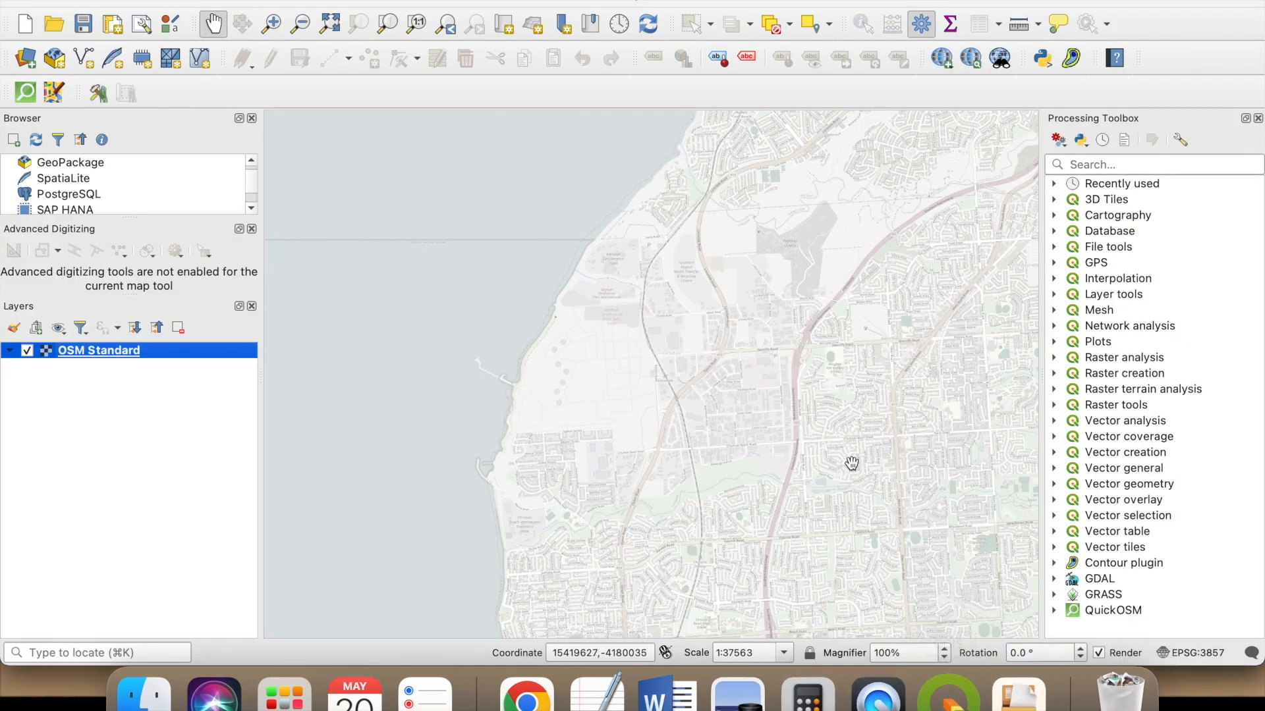
{"action": "left_click", "coordinate": [25, 58]}
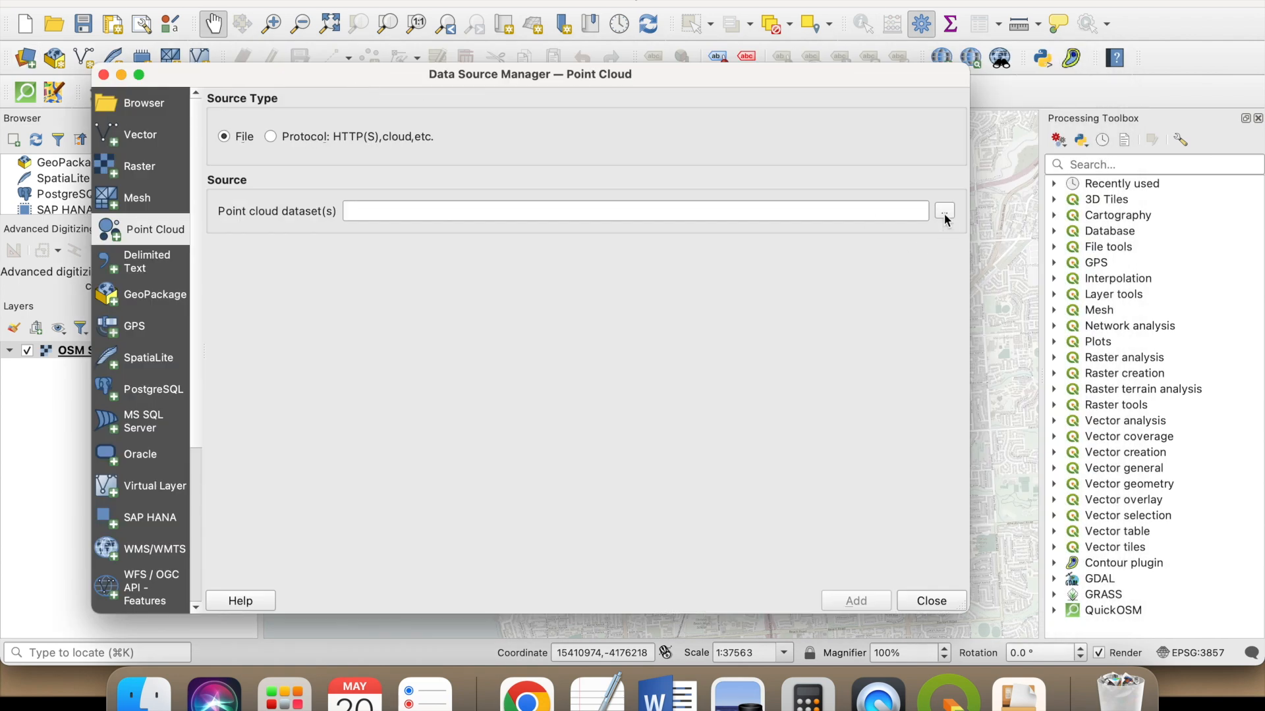
{"action": "left_click", "coordinate": [944, 211]}
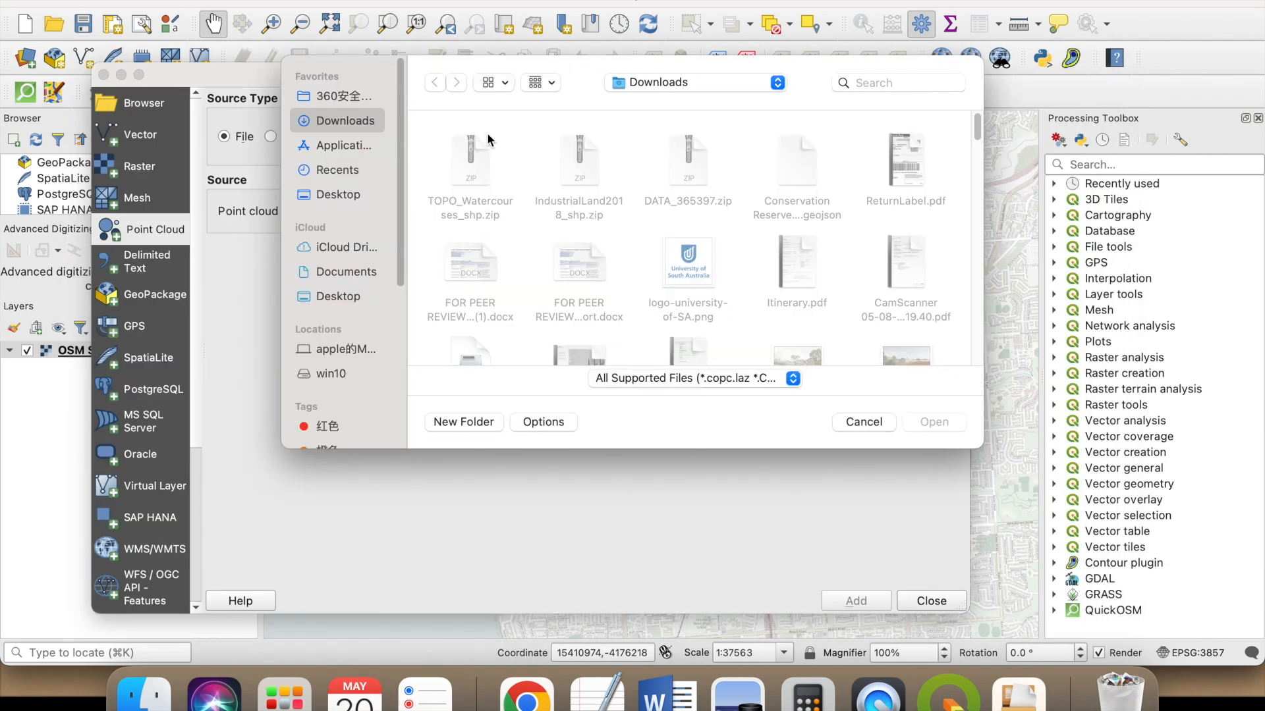
{"action": "left_click", "coordinate": [614, 76]}
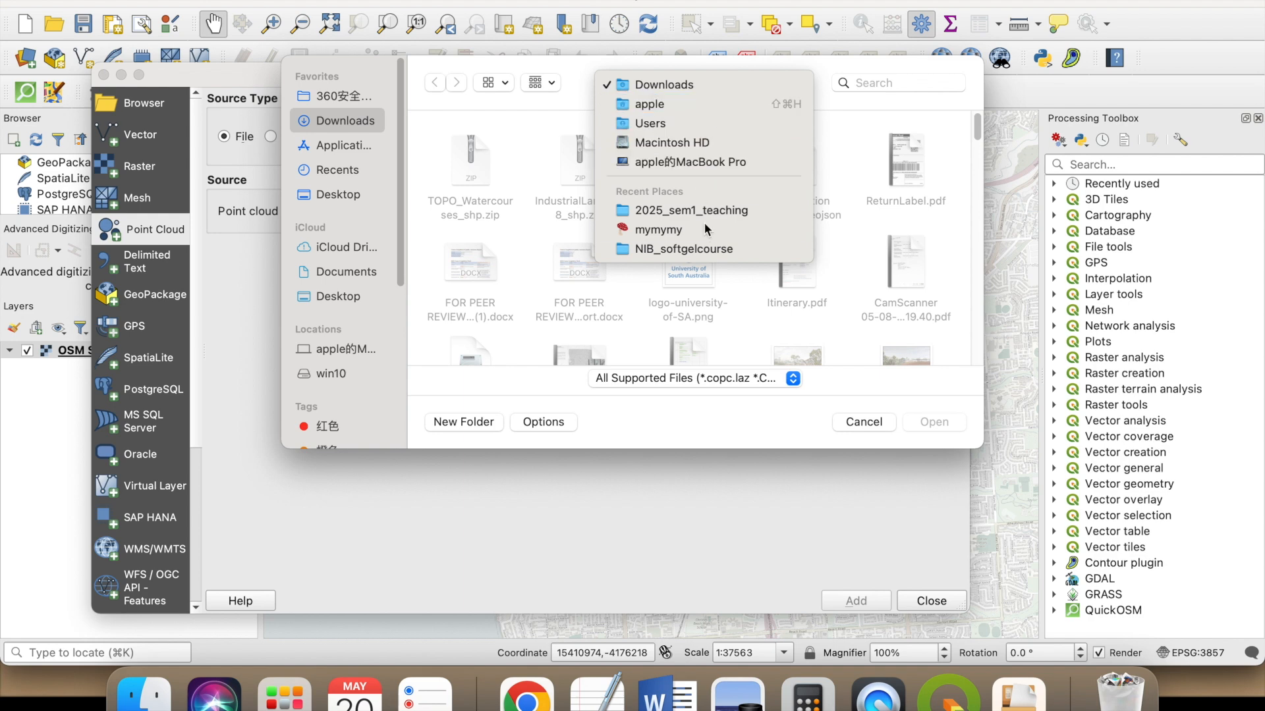
{"action": "left_click", "coordinate": [339, 195]}
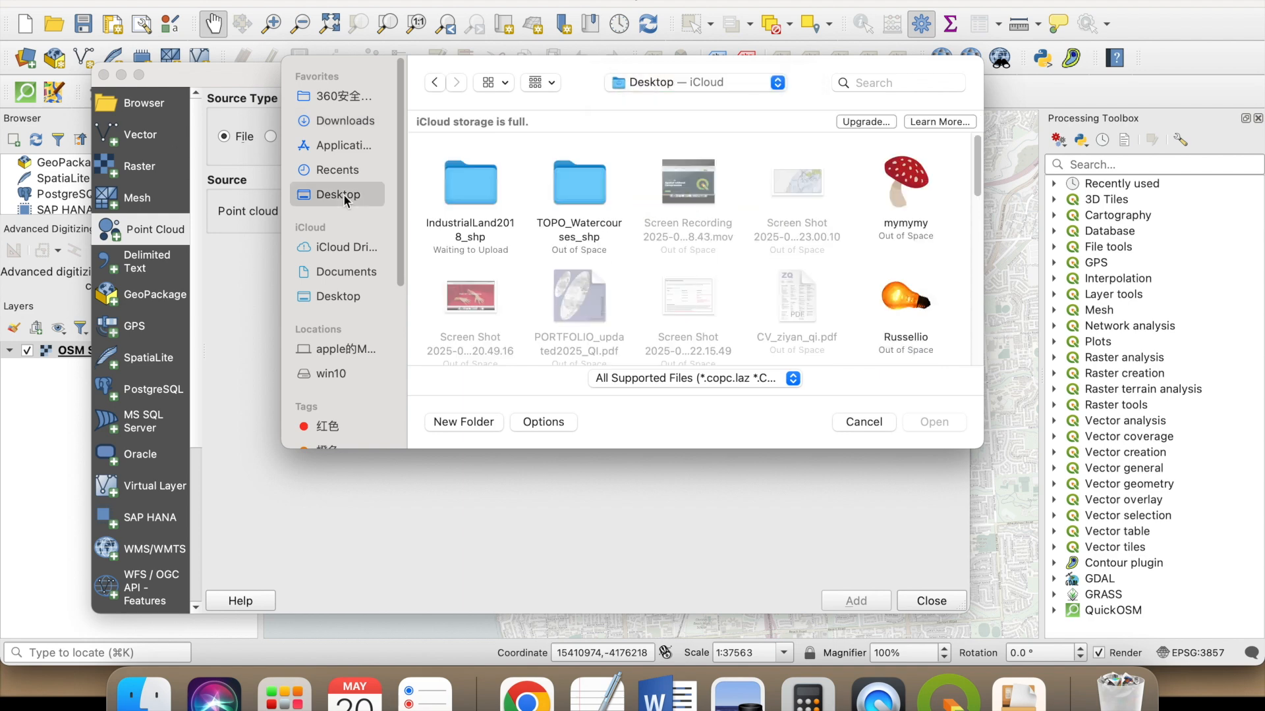
{"action": "double_click", "coordinate": [480, 201]}
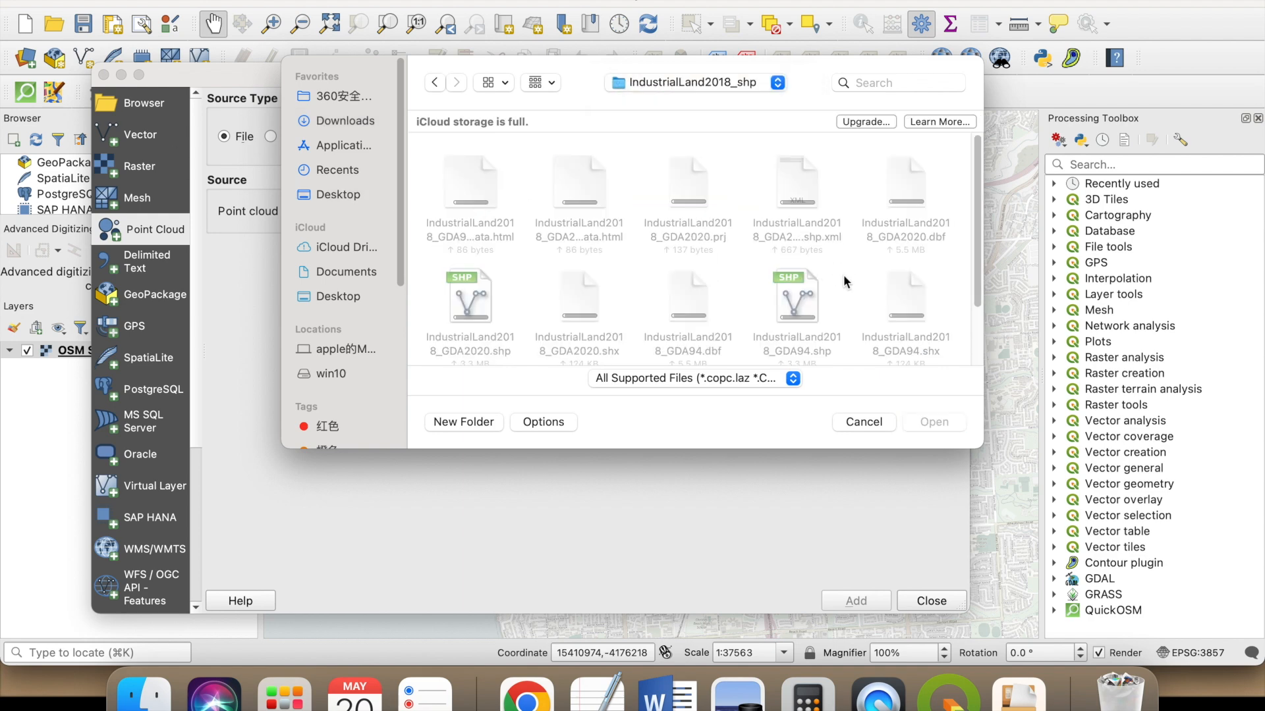
{"action": "scroll", "coordinate": [830, 316], "scroll_direction": "down", "scroll_amount": 1}
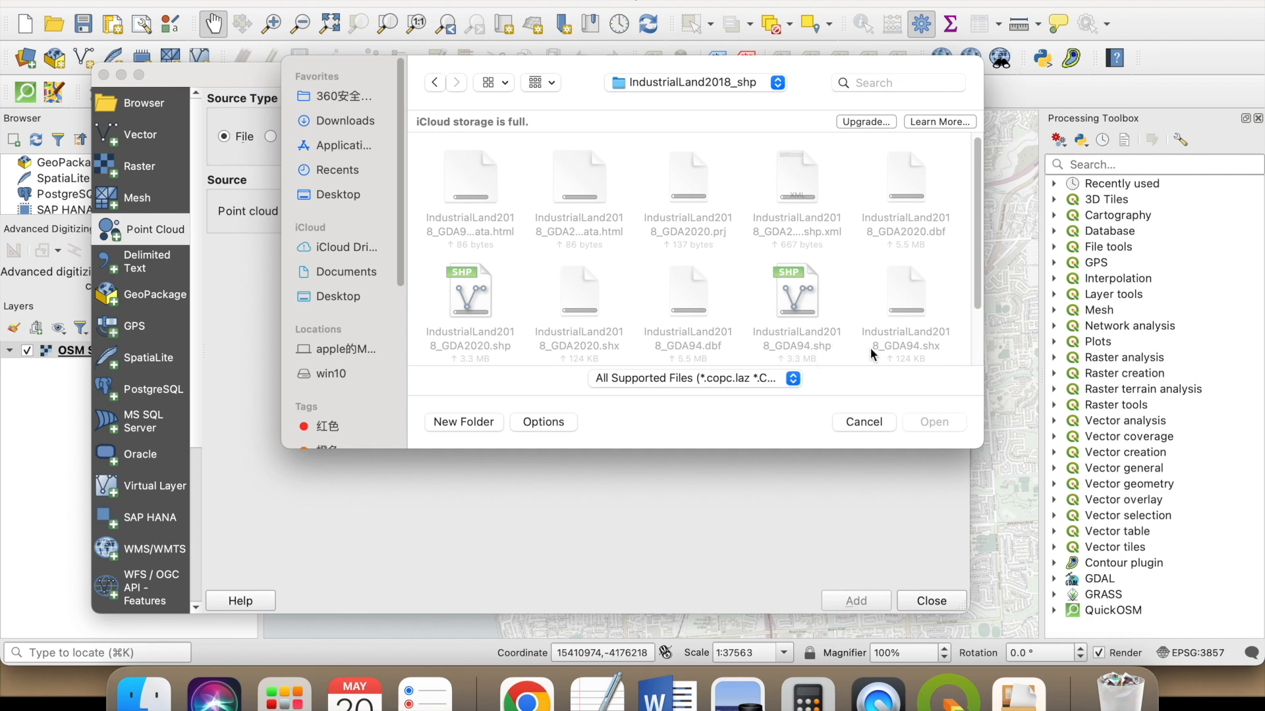
{"action": "left_click", "coordinate": [850, 422]}
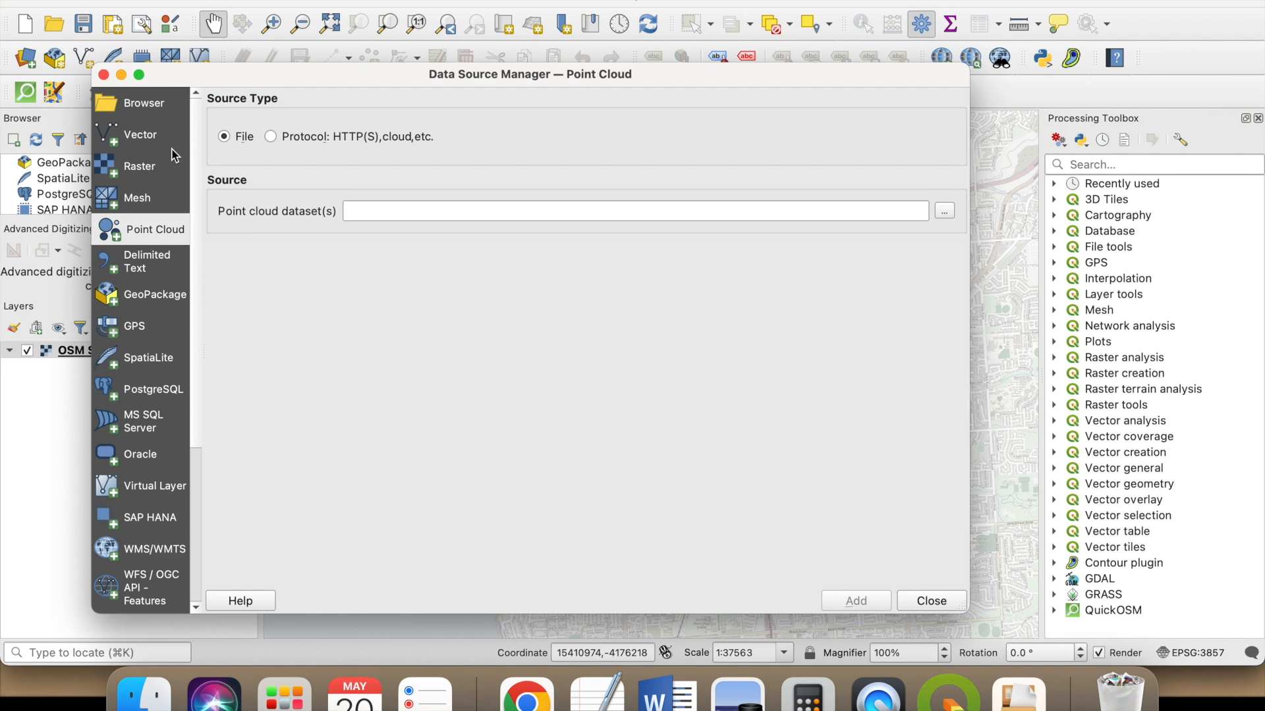
- Choose IndustrialLand2018_GDA2020.shp from the Desktop's IndustrialLand2018_shp folder as the vector dataset to load
{"action": "left_click", "coordinate": [147, 139]}
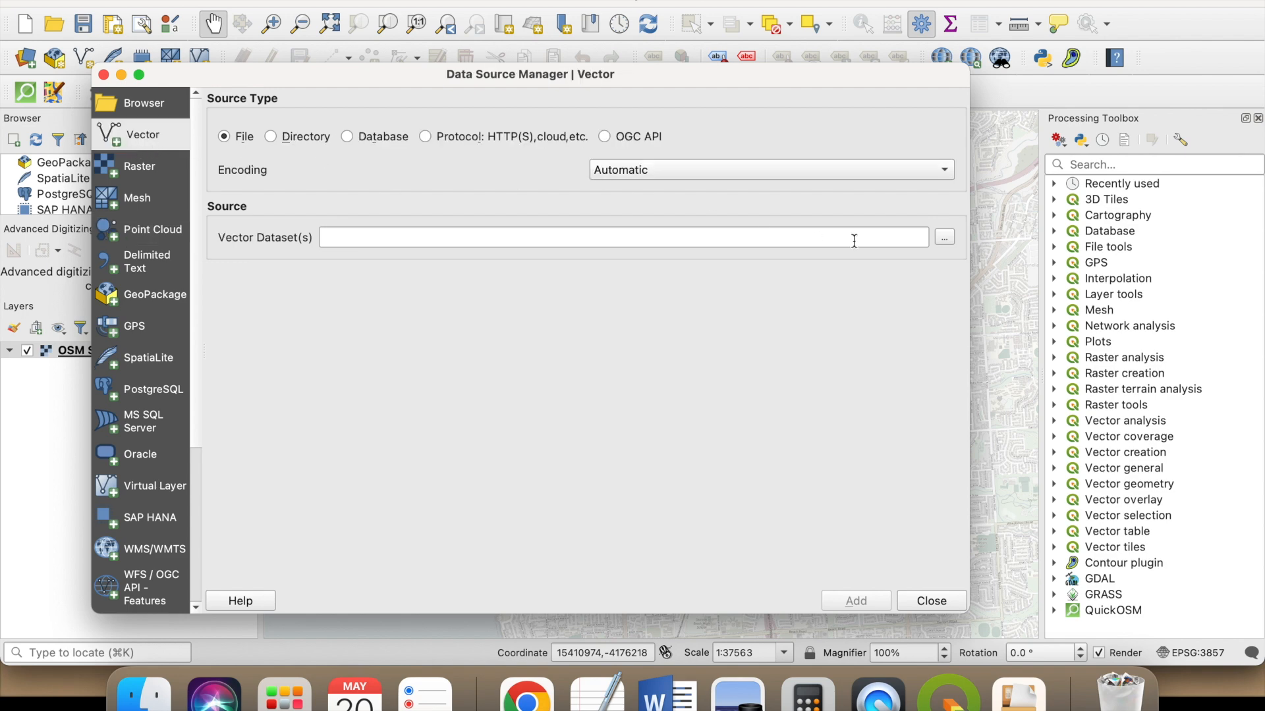
{"action": "left_click", "coordinate": [943, 237]}
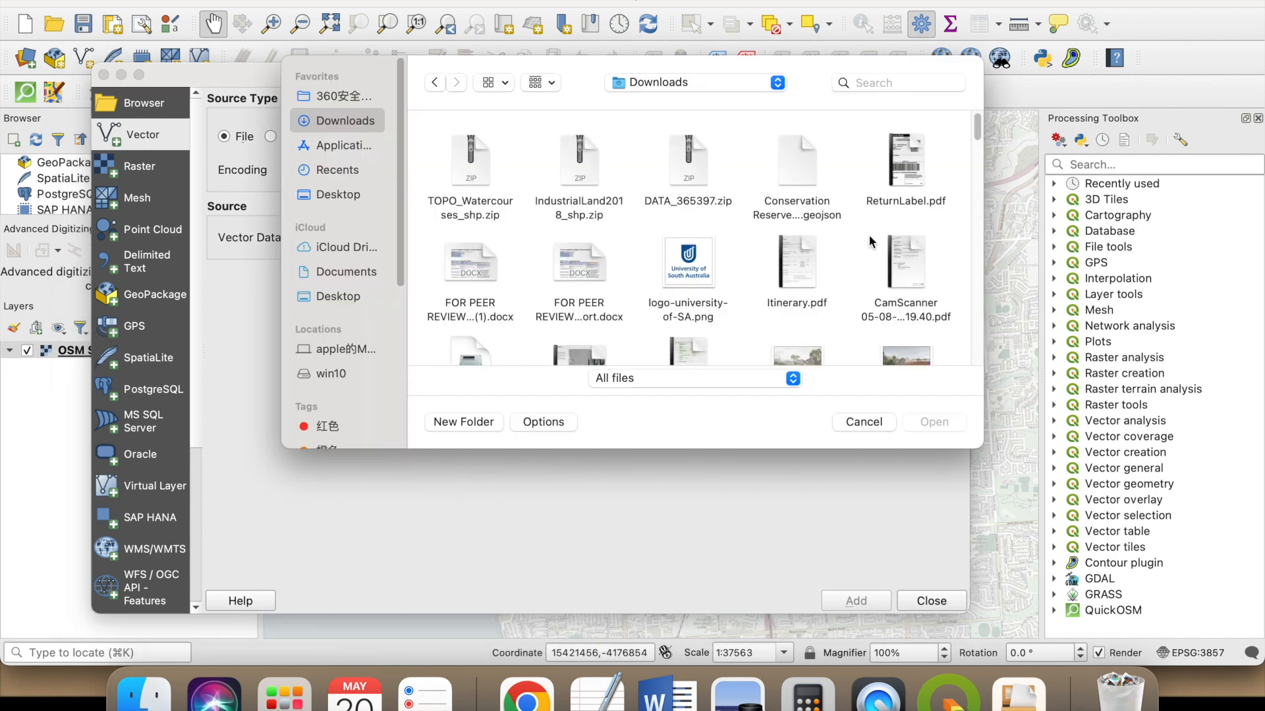
{"action": "left_click", "coordinate": [313, 196]}
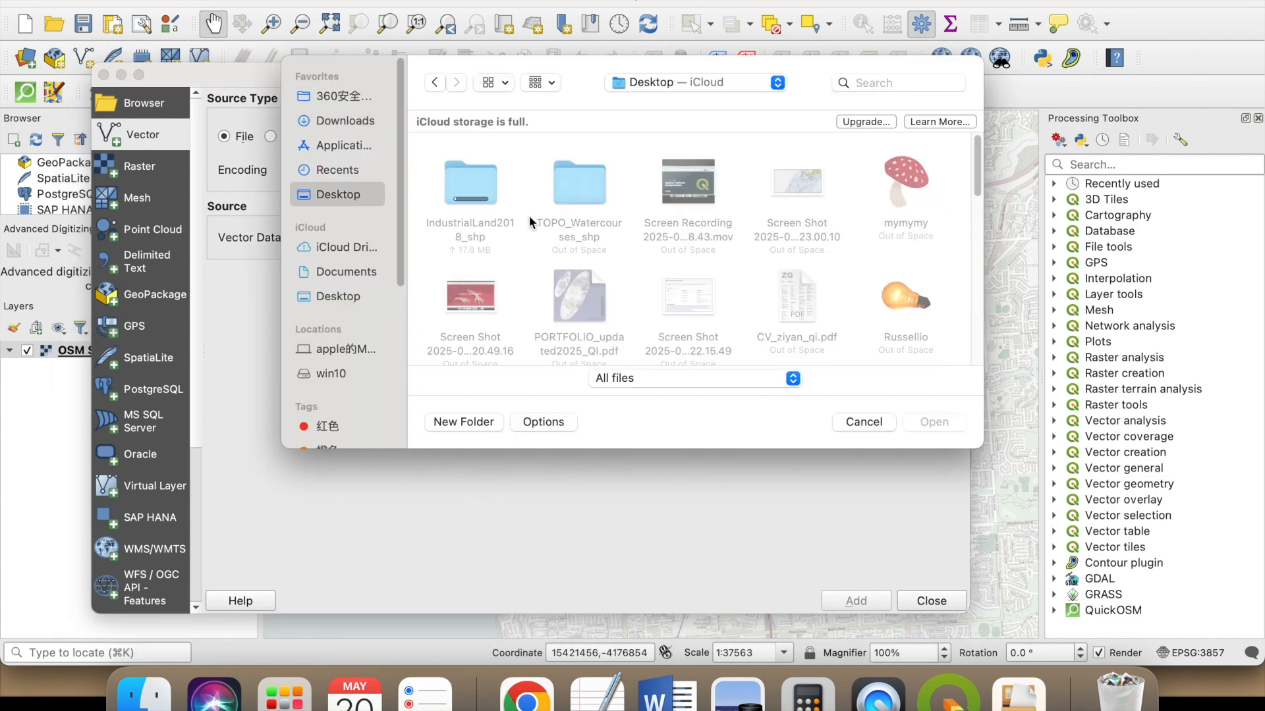
{"action": "double_click", "coordinate": [467, 183]}
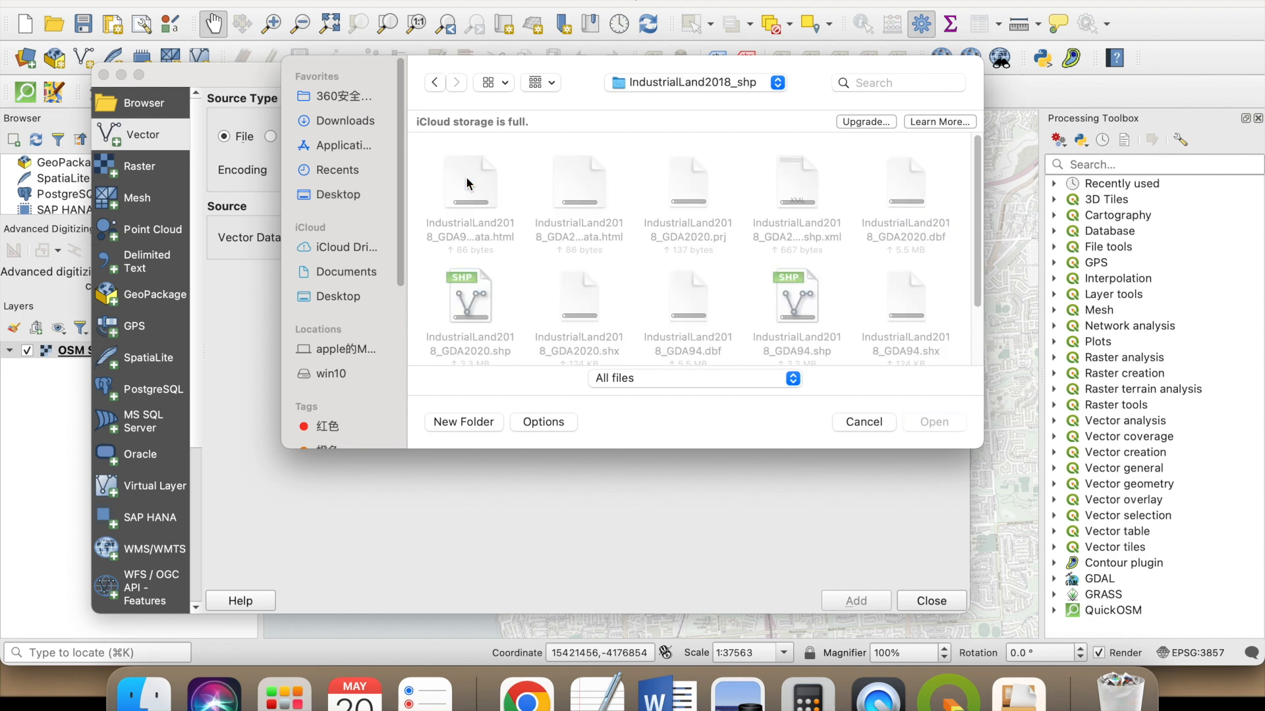
{"action": "left_click", "coordinate": [468, 302]}
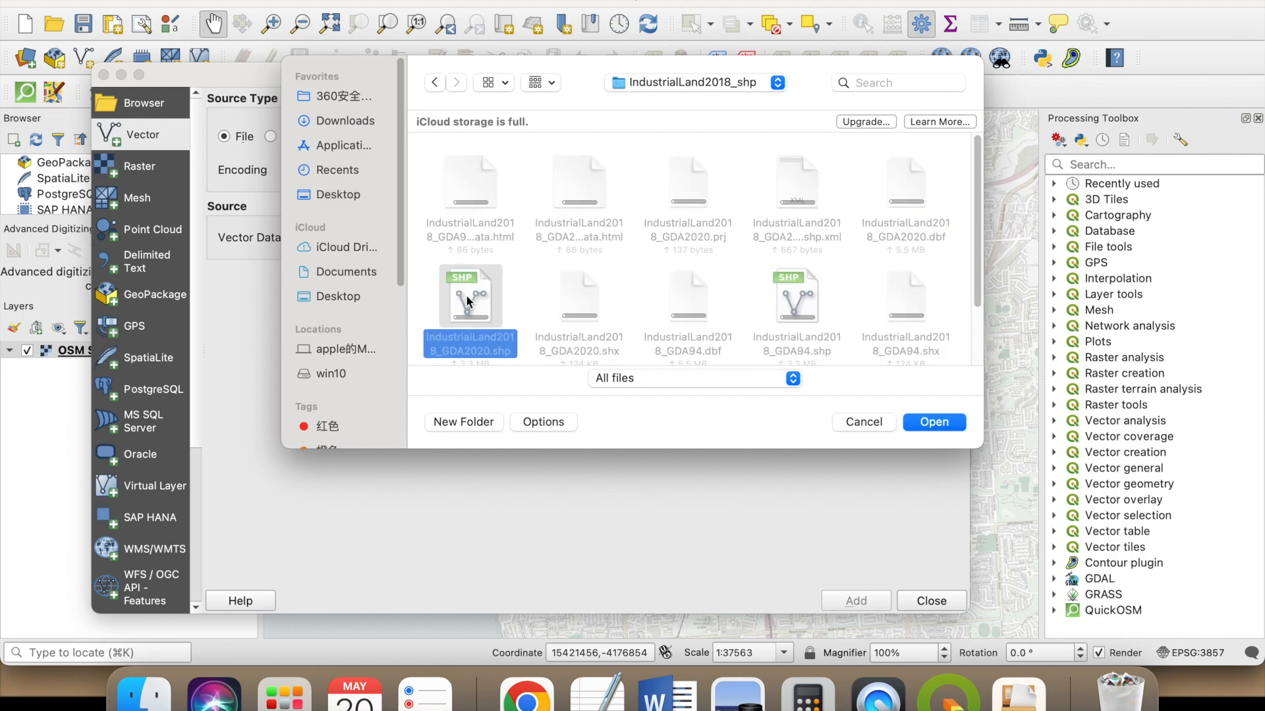
{"action": "mouse_move", "coordinate": [585, 70]}
{"action": "left_mouse_down"}
{"action": "mouse_move", "coordinate": [990, 551]}
{"action": "mouse_move", "coordinate": [593, 90]}
{"action": "left_mouse_up"}
{"action": "left_click", "coordinate": [770, 402]}
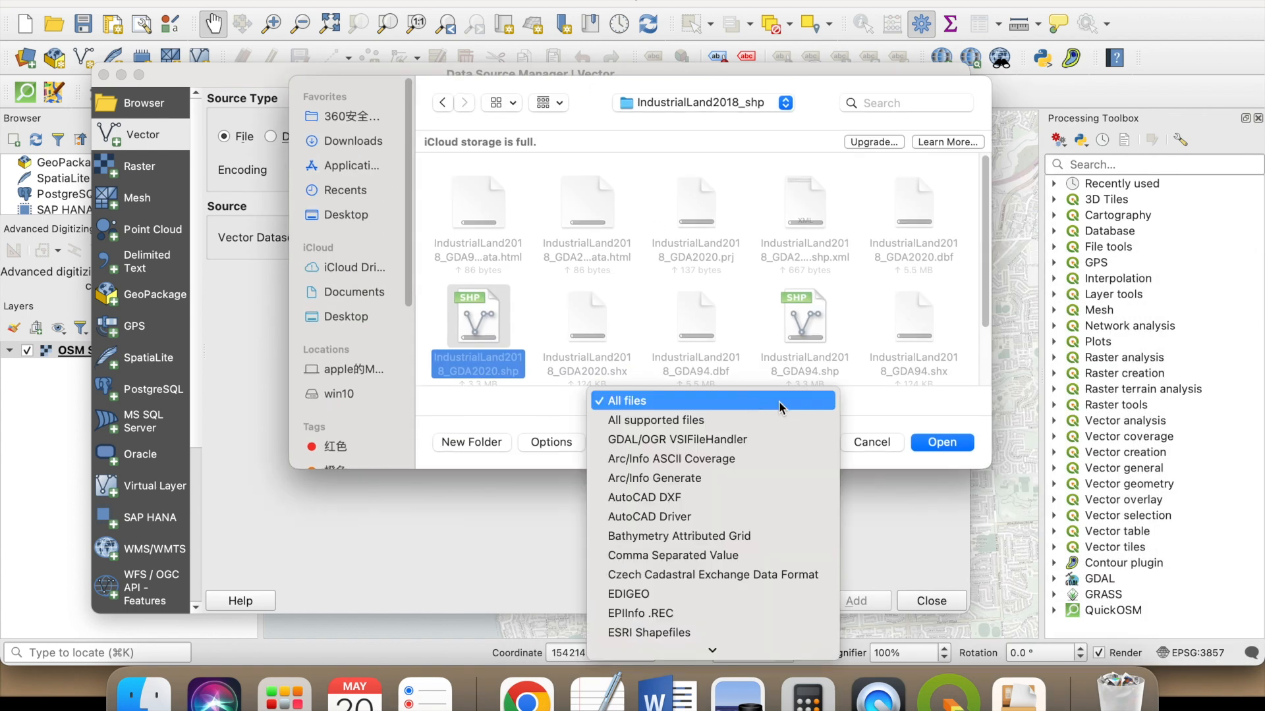
{"action": "left_click", "coordinate": [779, 407]}
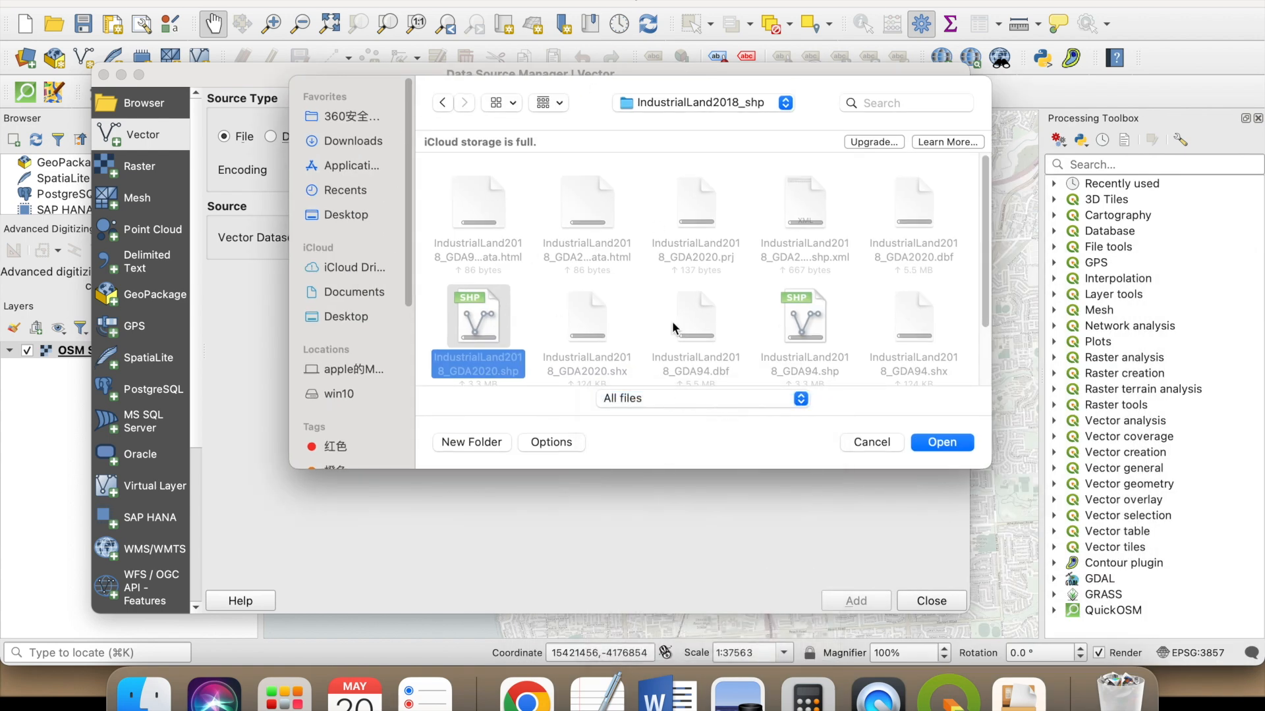
{"action": "left_click", "coordinate": [970, 444]}
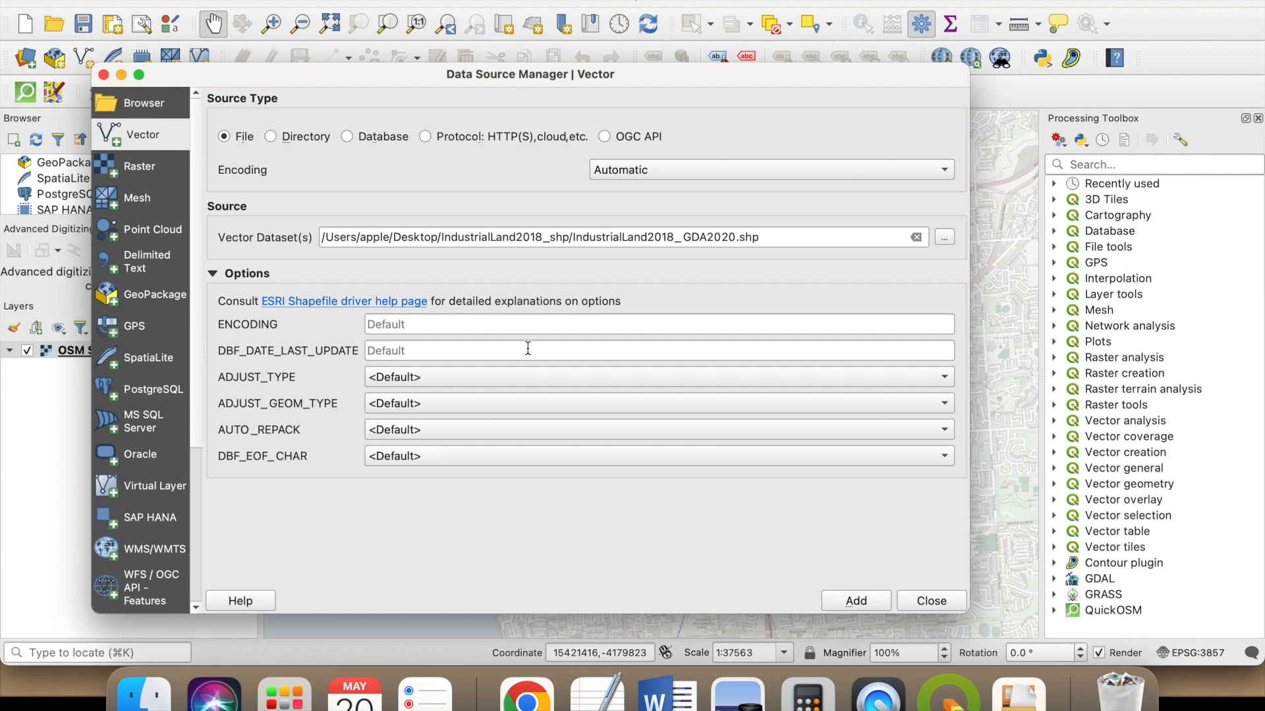
- Add the industrial land layer with the GDA2020 to WGS 84 (2) transformation and close the Data Source Manager
{"action": "left_click", "coordinate": [856, 601]}
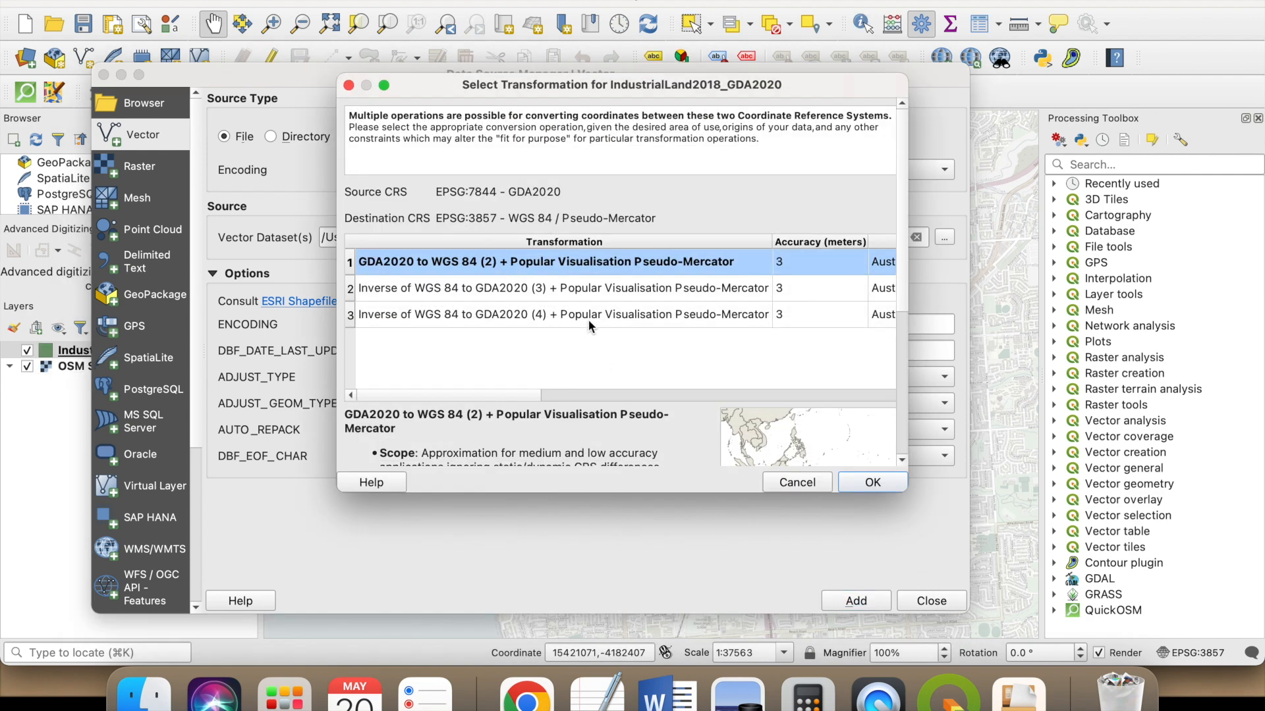
{"action": "left_click", "coordinate": [873, 485]}
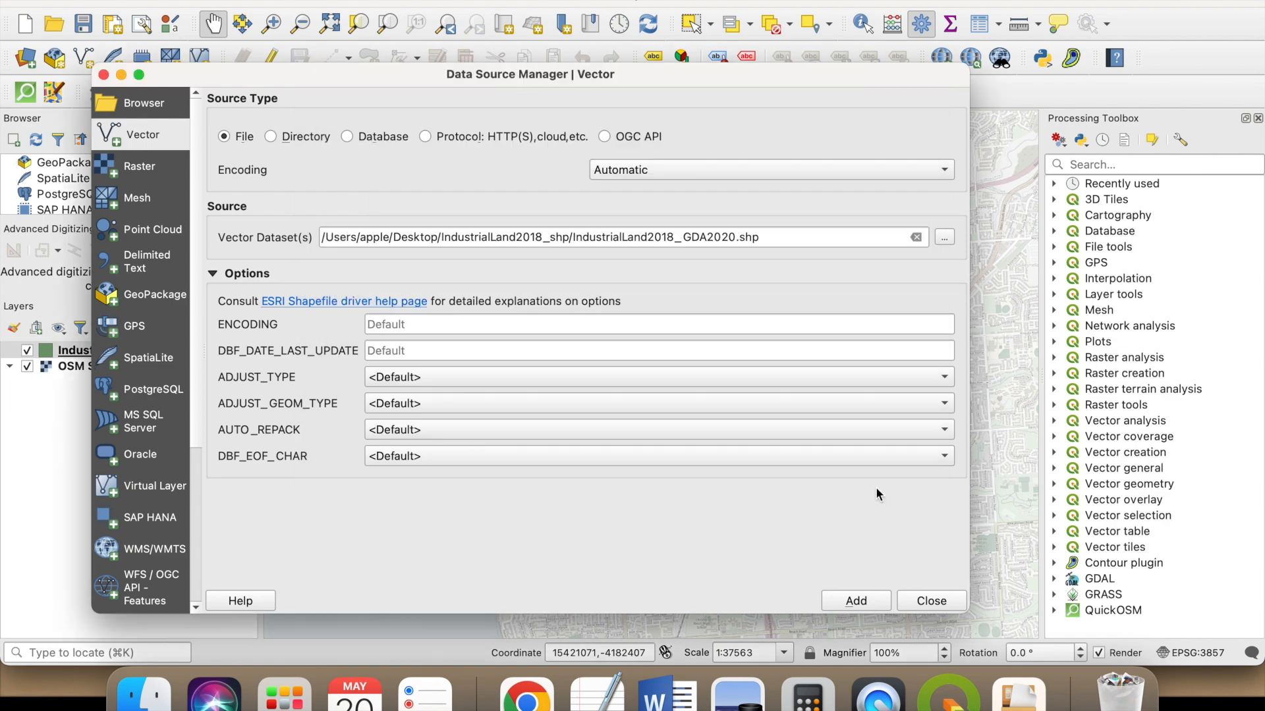
{"action": "left_click", "coordinate": [932, 599]}
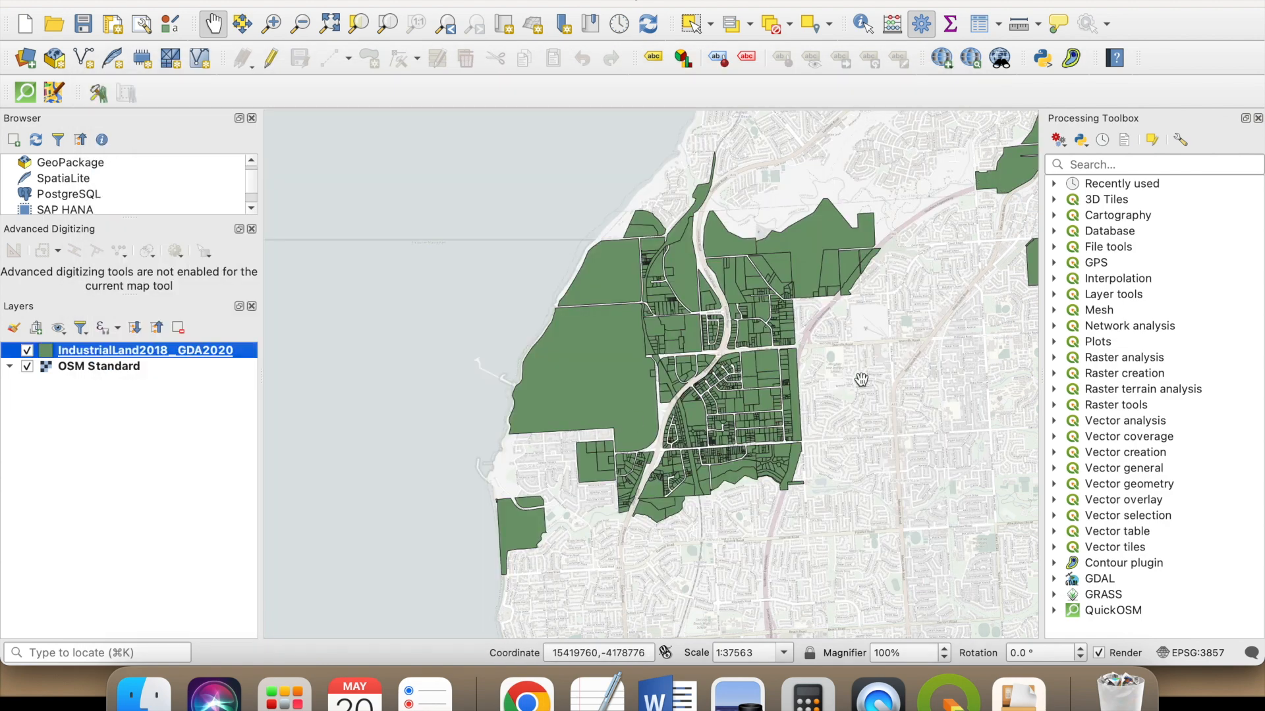
- Load TOPO_Watercourses_GDA94.shp from the Finder window into the project's layers, using the GDA94 to WGS 84 (2) transformation
{"action": "scroll", "coordinate": [479, 428], "scroll_direction": "down", "scroll_amount": 1}
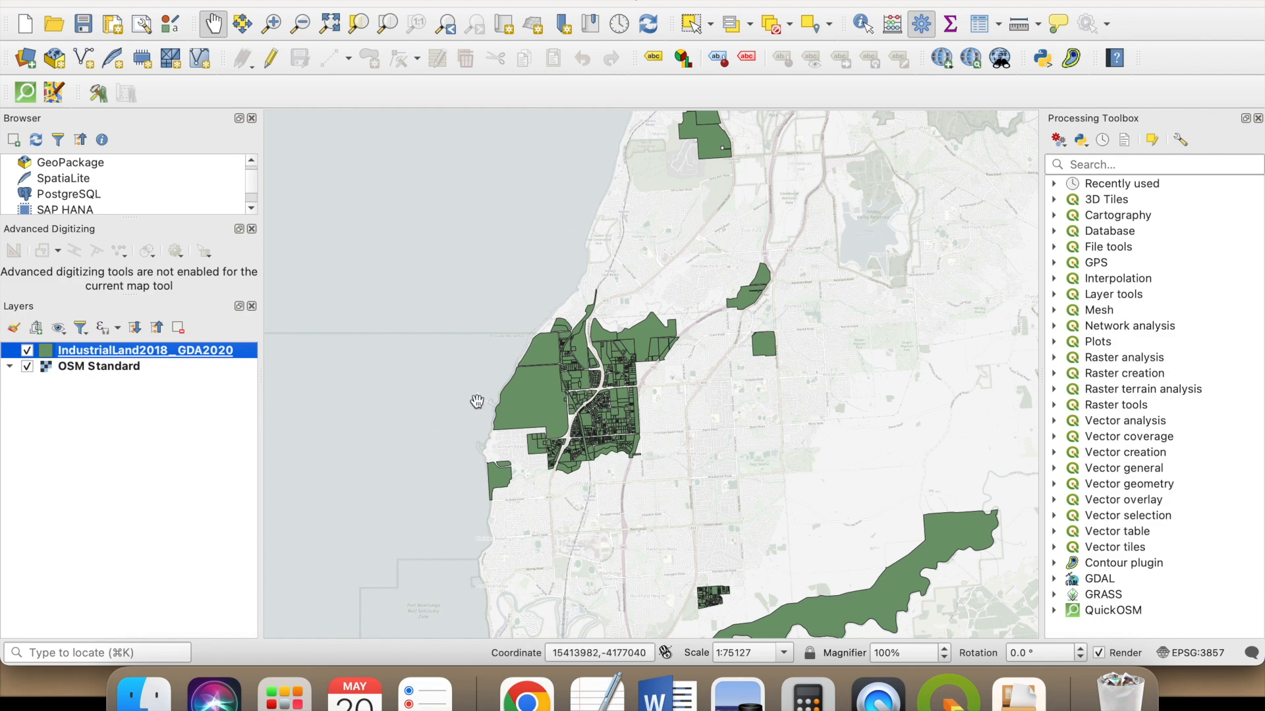
{"action": "left_click_drag", "start_coordinate": [545, 474], "coordinate": [494, 462]}
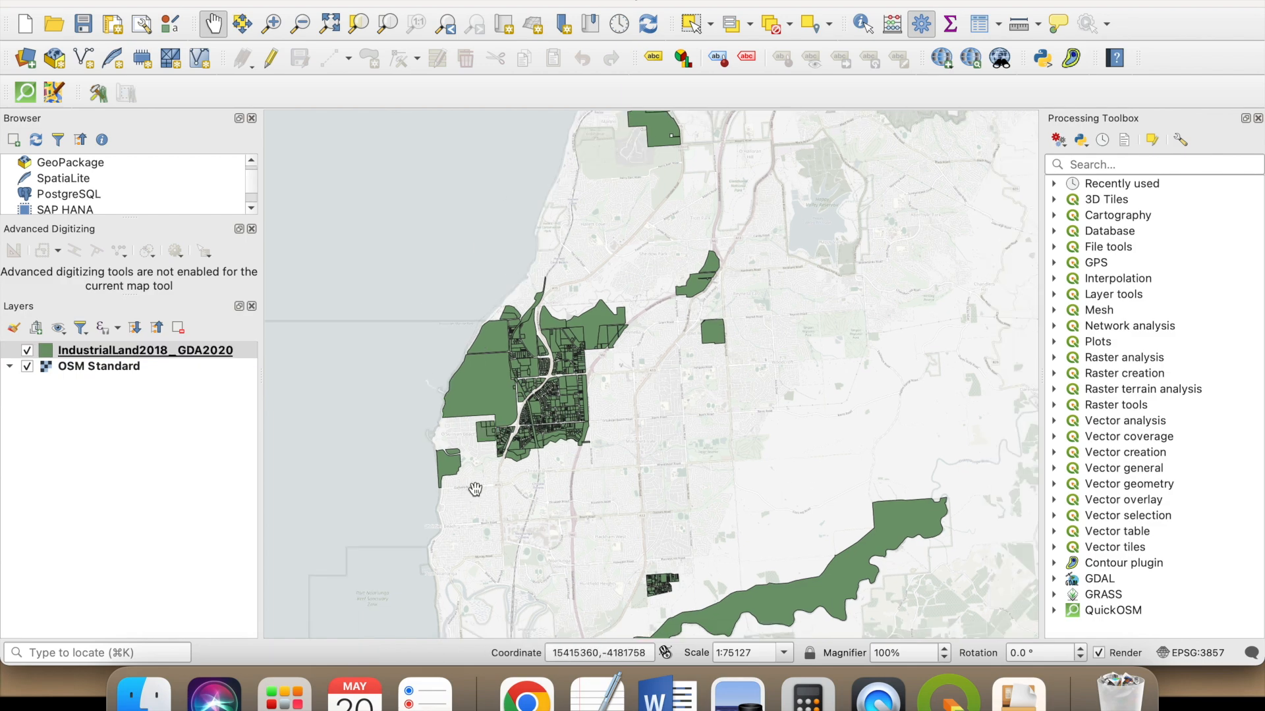
{"action": "scroll", "coordinate": [487, 410], "scroll_direction": "up", "scroll_amount": 1}
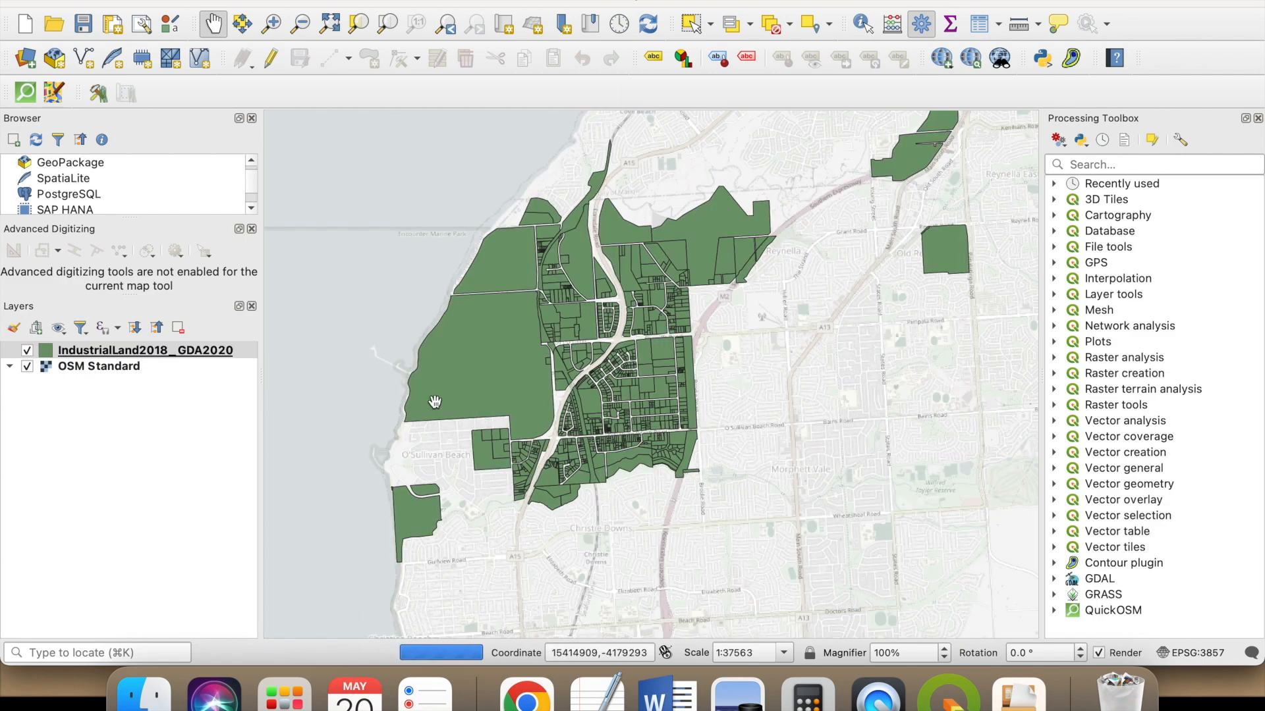
{"action": "left_click", "coordinate": [136, 692]}
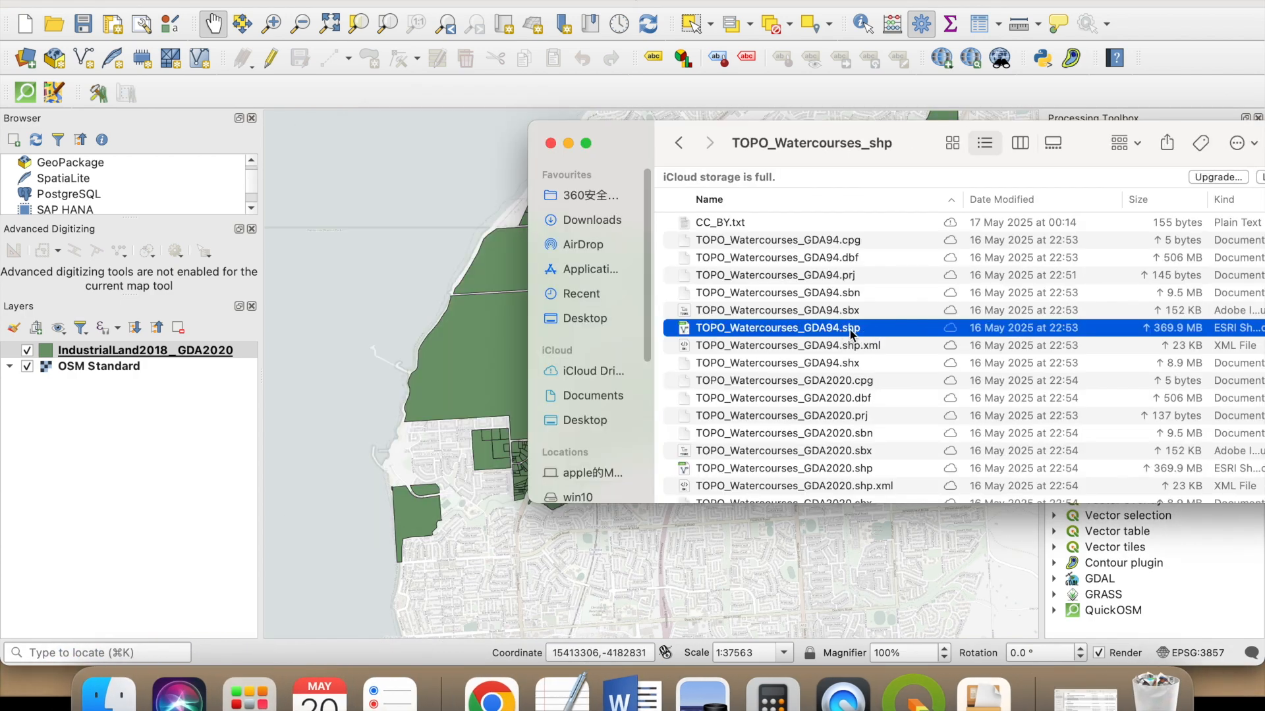
{"action": "left_click_drag", "start_coordinate": [850, 334], "coordinate": [179, 409]}
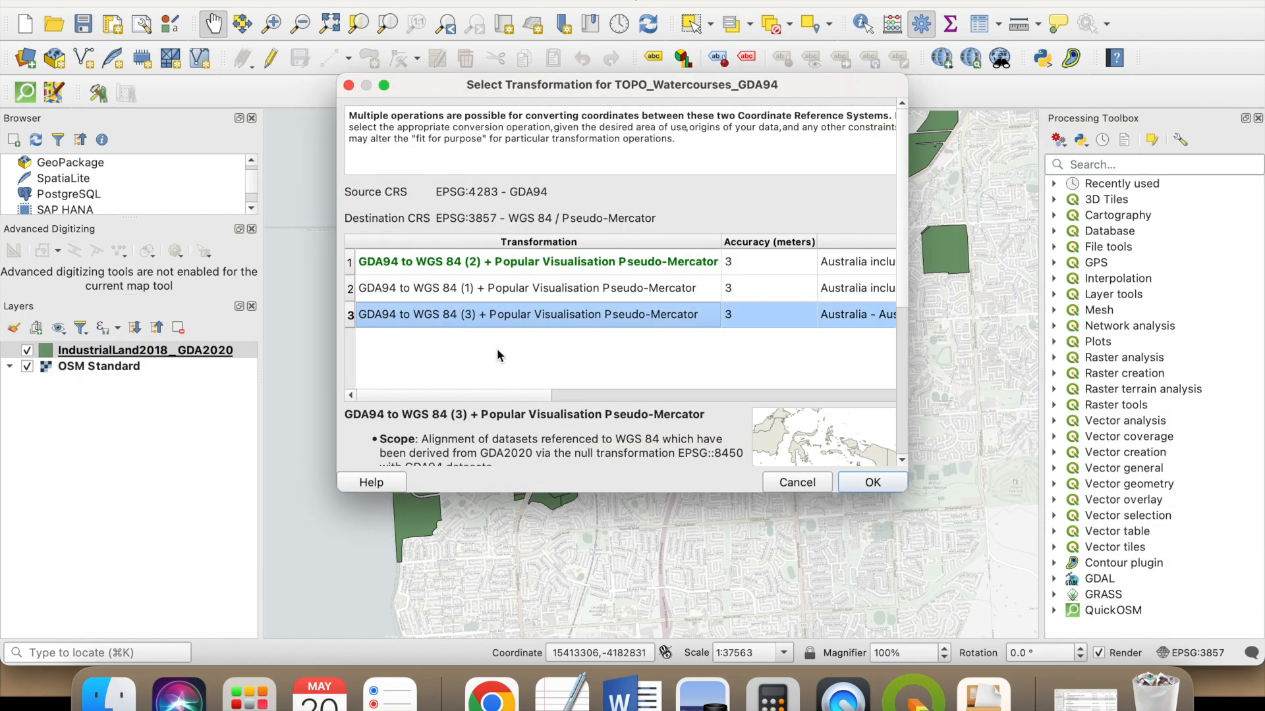
{"action": "left_click", "coordinate": [744, 272]}
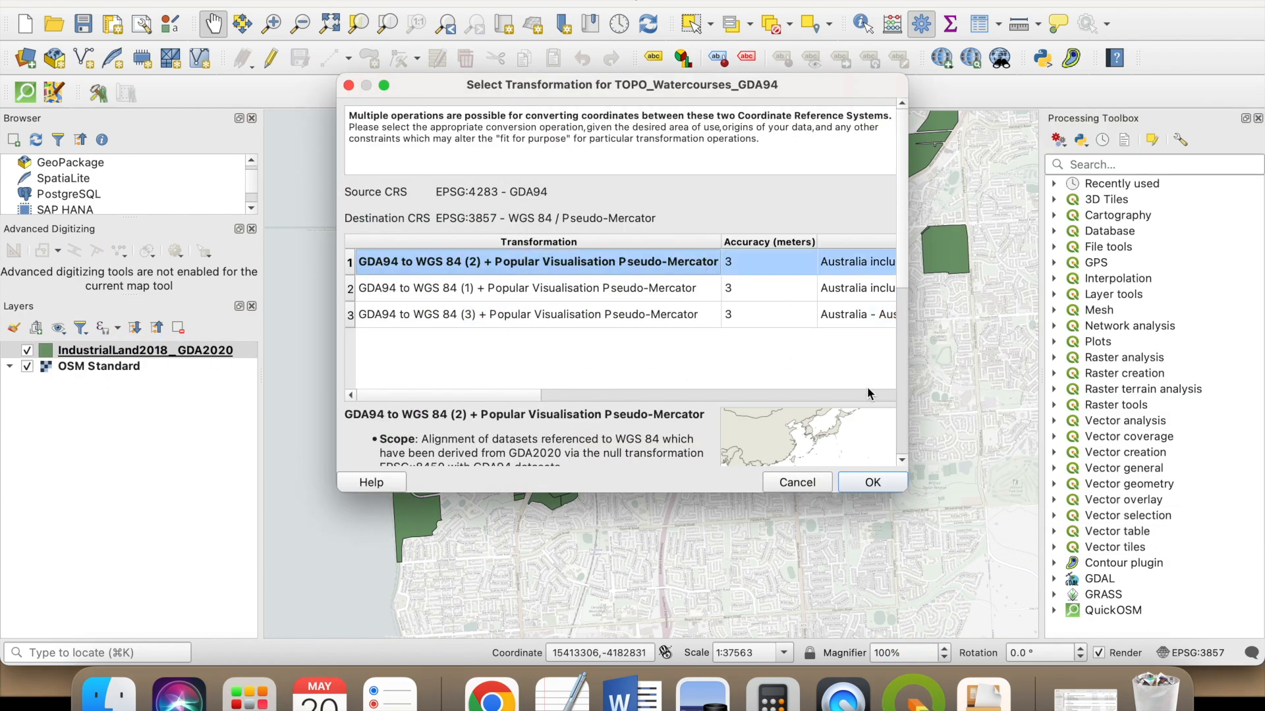
{"action": "left_click", "coordinate": [873, 484]}
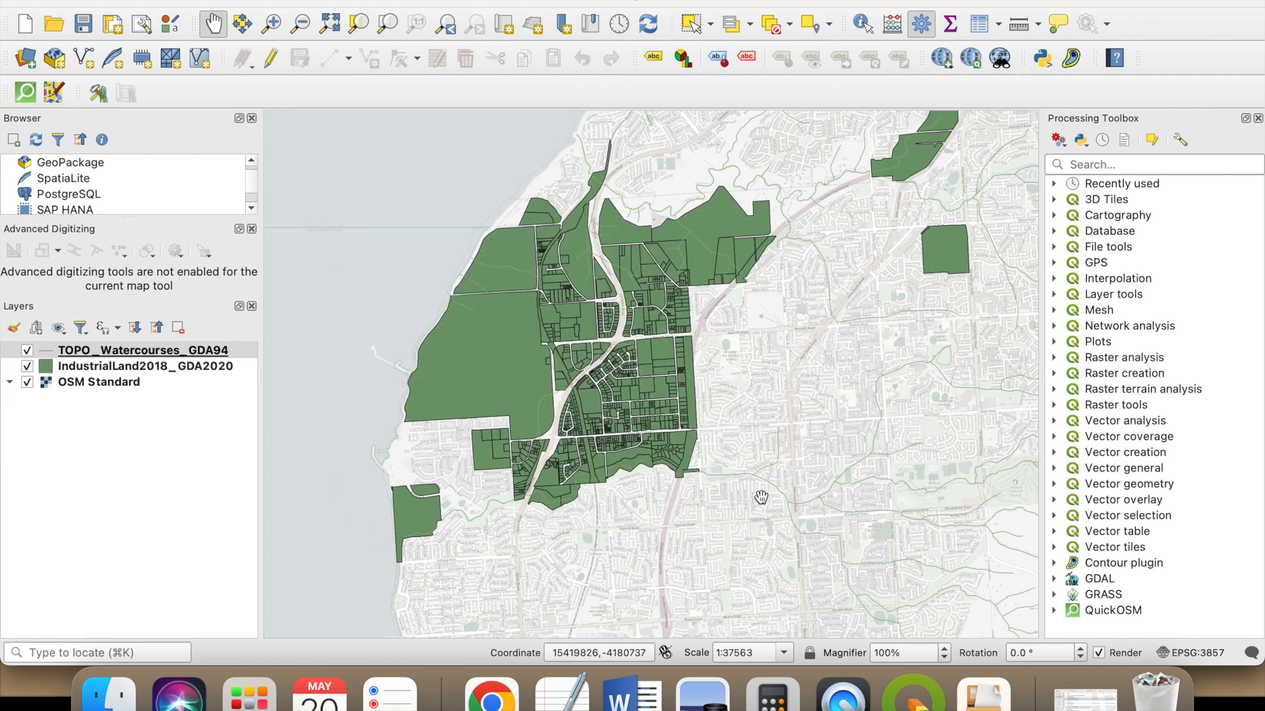
- Examine the watercourse lines against the industrial land and basemap at close and regional scales
{"action": "scroll", "coordinate": [762, 494], "scroll_direction": "up", "scroll_amount": 3}
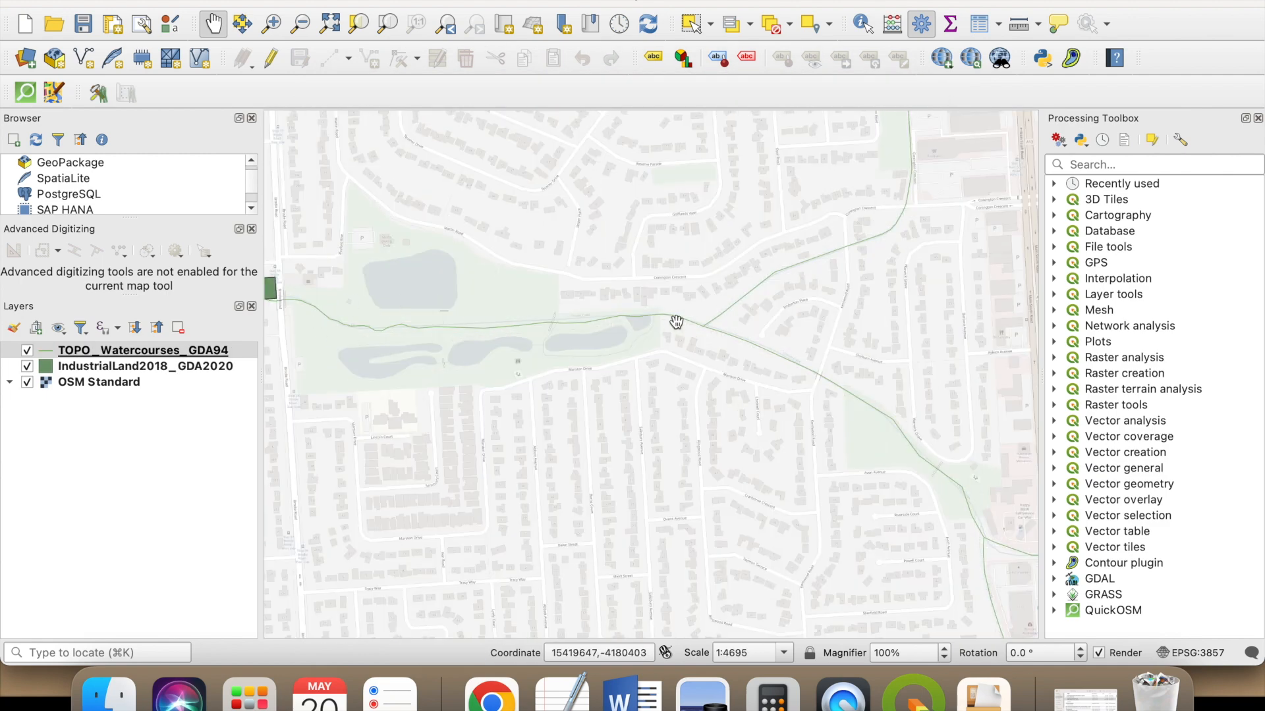
{"action": "scroll", "coordinate": [647, 448], "scroll_direction": "down", "scroll_amount": 3}
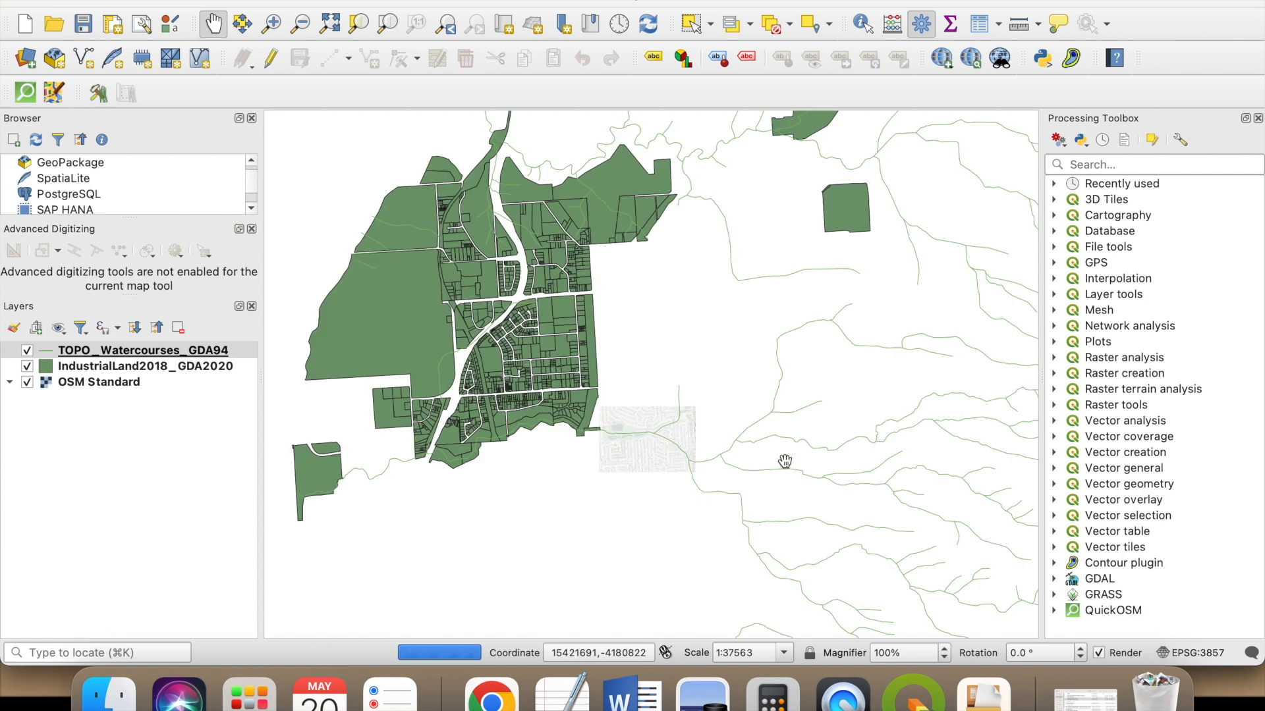
{"action": "scroll", "coordinate": [751, 461], "scroll_direction": "down", "scroll_amount": 2}
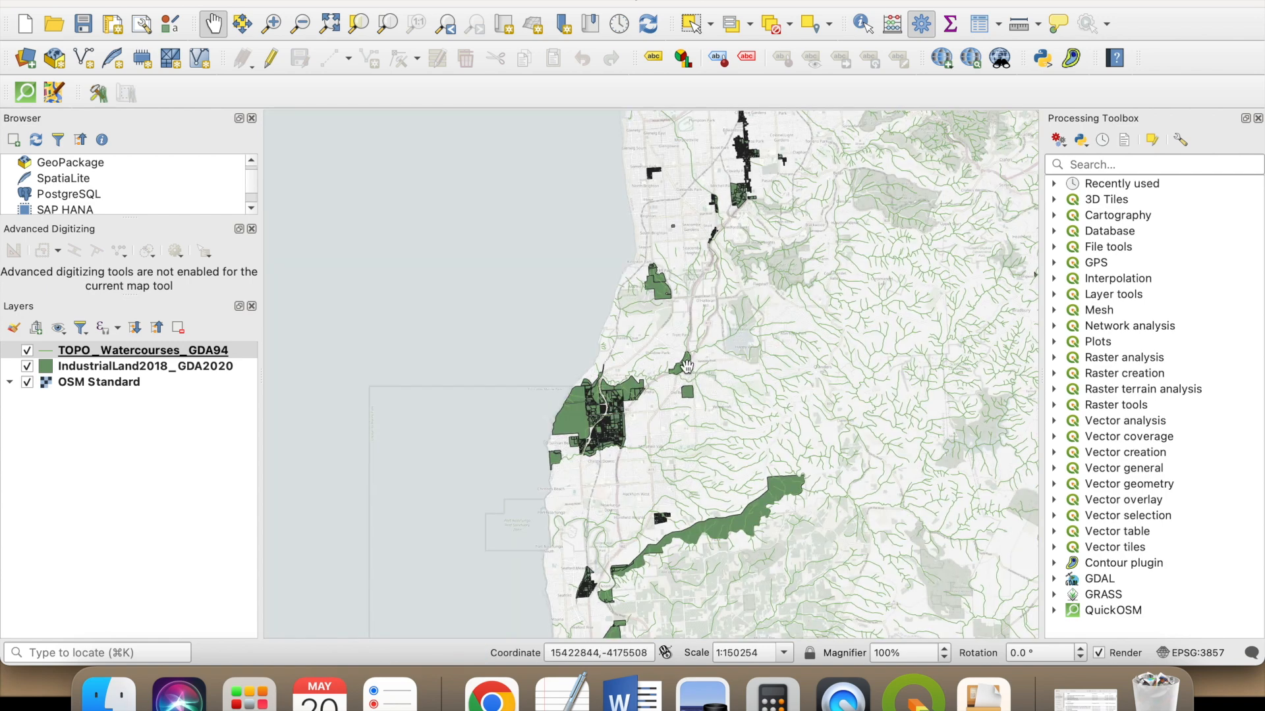
{"action": "scroll", "coordinate": [636, 405], "scroll_direction": "up", "scroll_amount": 1}
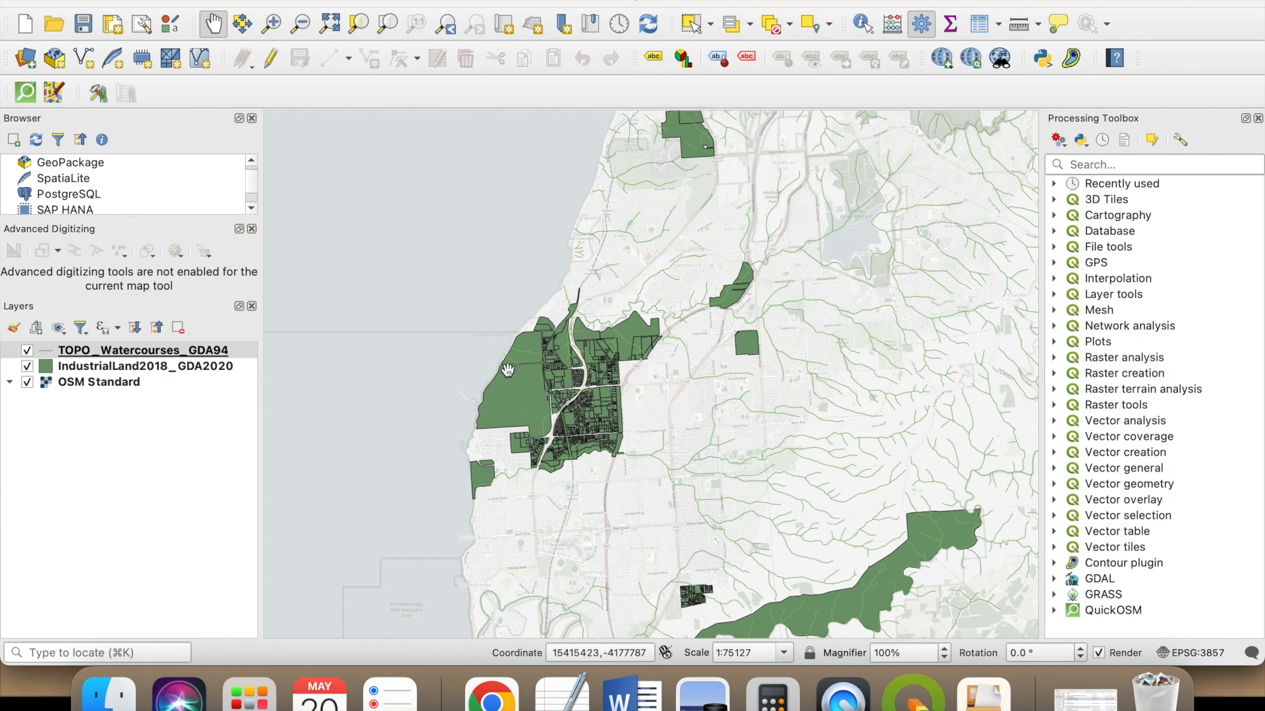
{"action": "left_click_drag", "start_coordinate": [731, 381], "coordinate": [738, 371]}
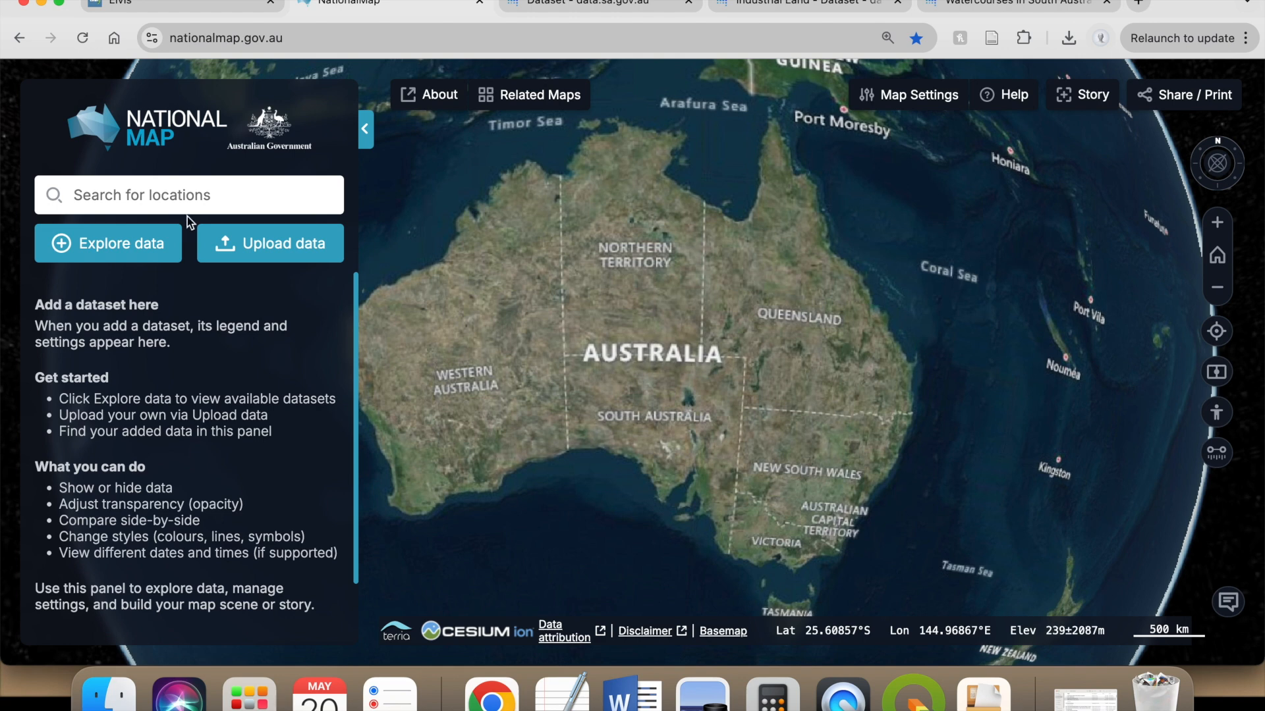
- In the NationalMap browser tab, search for the location "Port stanvac" and go to the matching place
{"action": "left_click", "coordinate": [207, 201]}
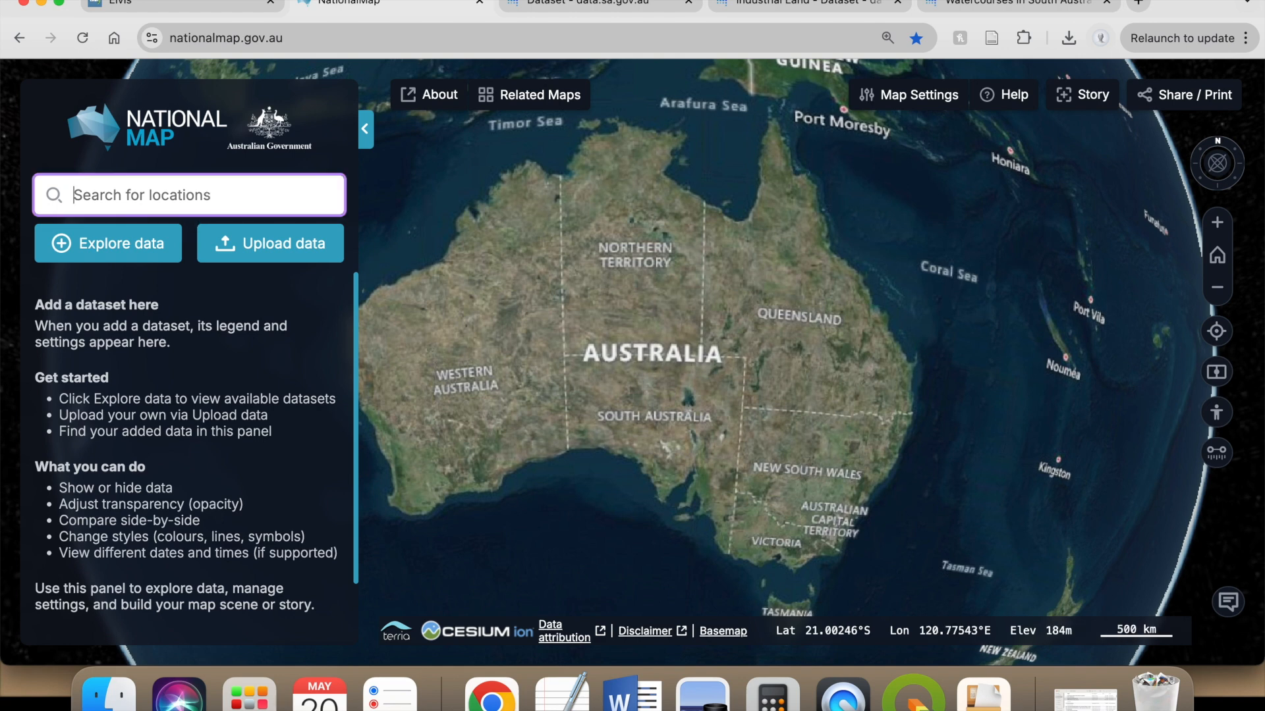
{"action": "type", "text": "Port stanvac"}
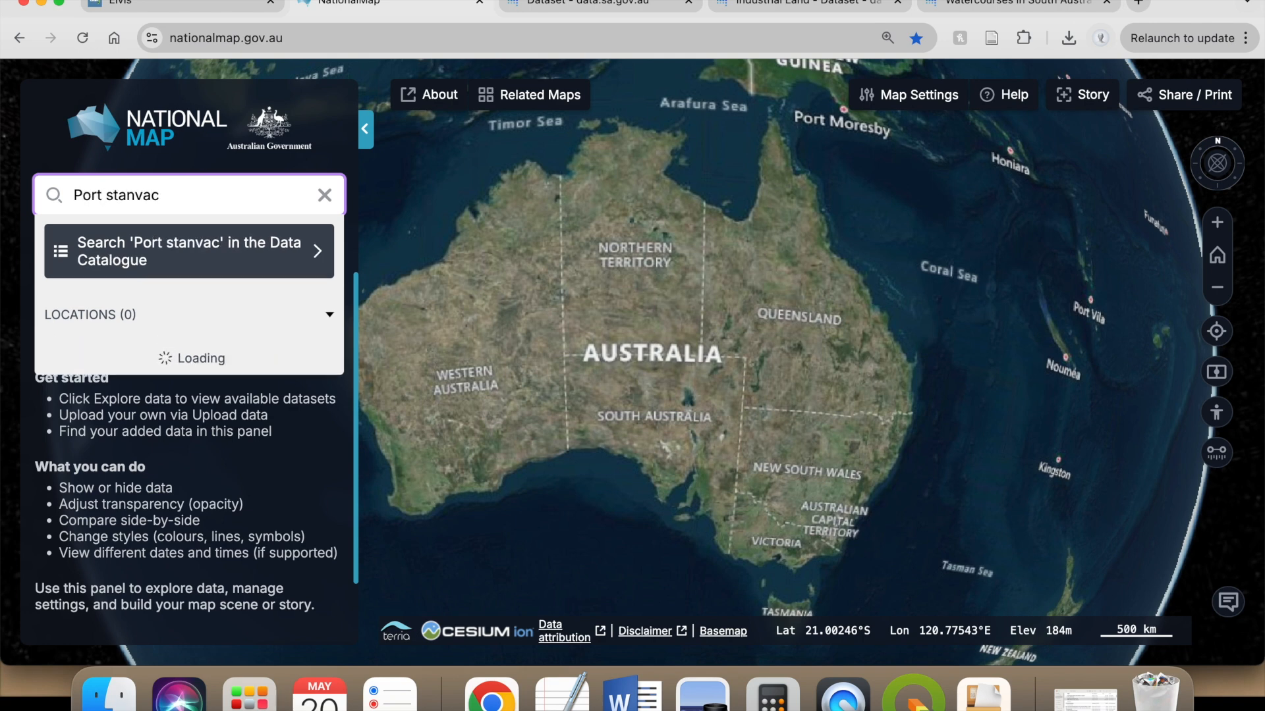
{"action": "left_click", "coordinate": [184, 369]}
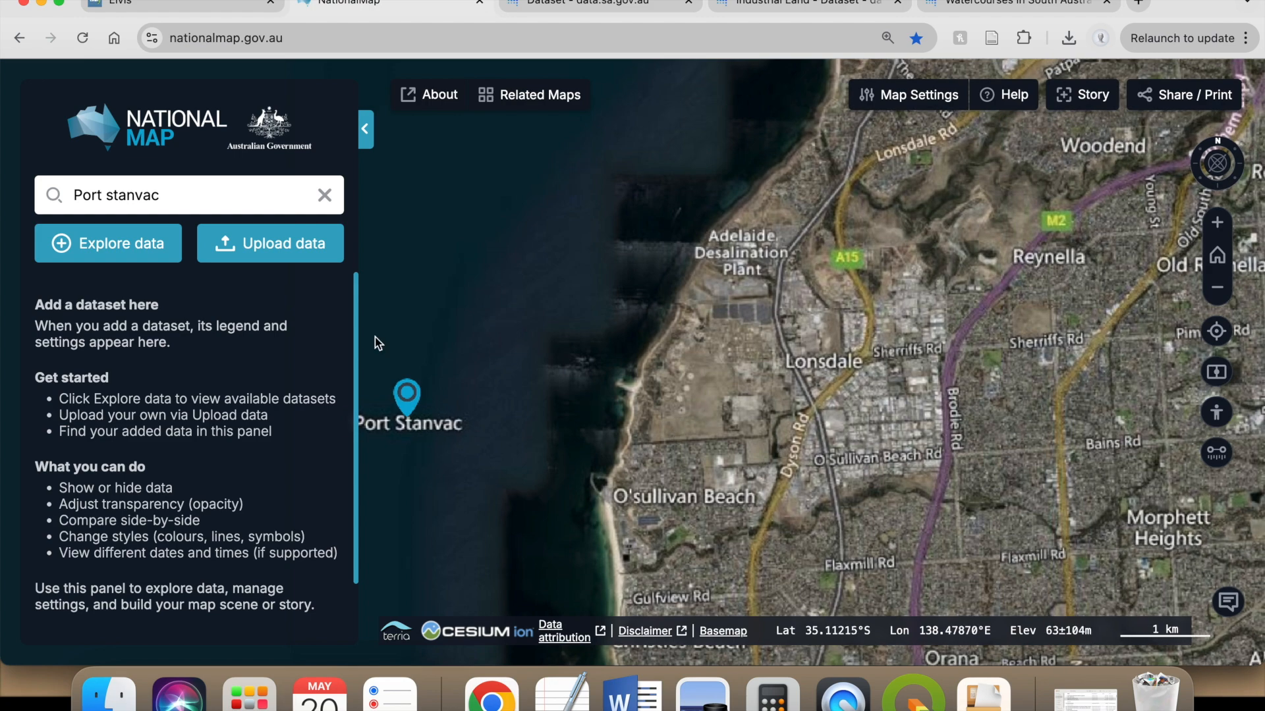
- Open the data catalogue and browse the National Datasets categories
{"action": "left_click", "coordinate": [125, 257]}
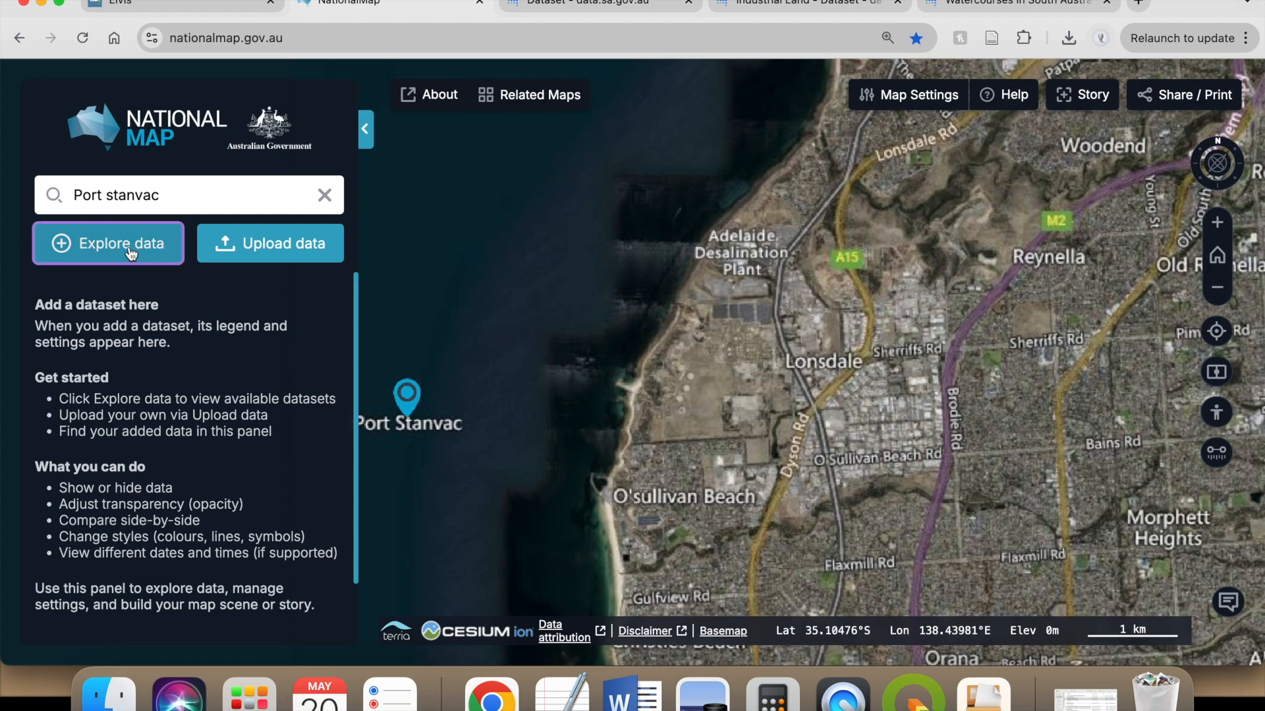
{"action": "triple_click", "coordinate": [644, 161]}
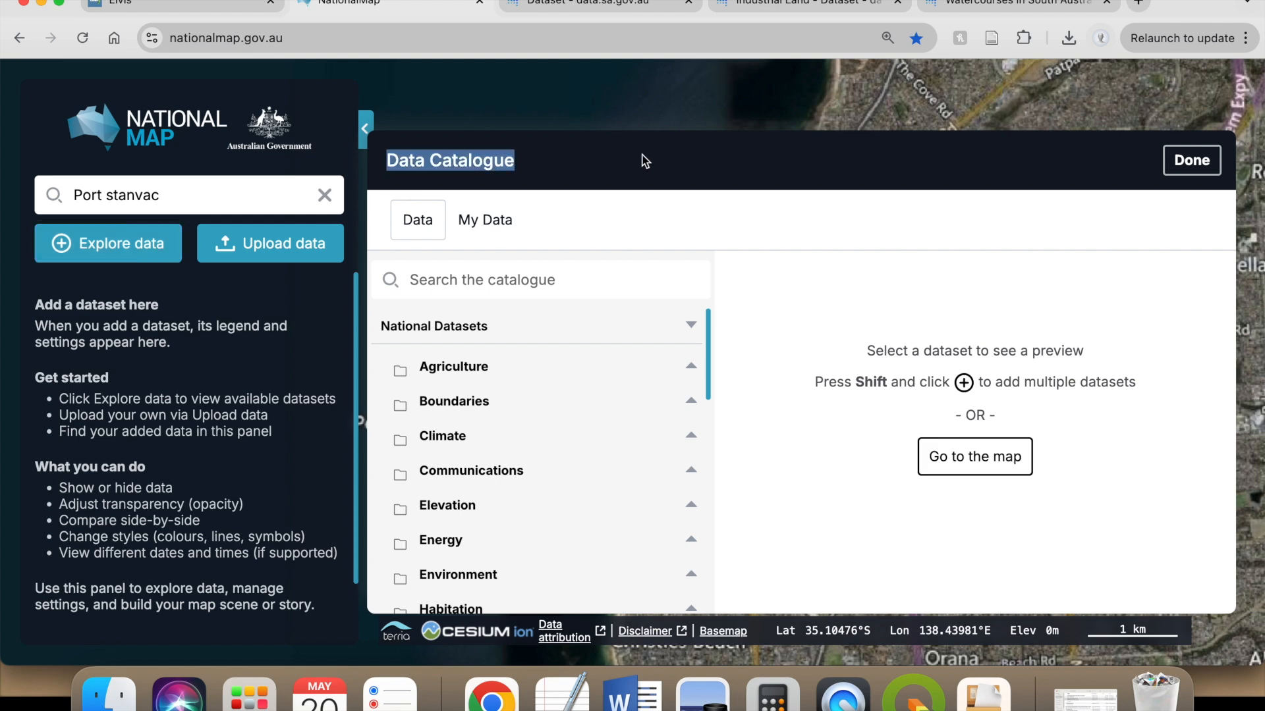
{"action": "left_click", "coordinate": [560, 170]}
{"action": "scroll", "coordinate": [553, 427], "scroll_direction": "down", "scroll_amount": 8}
{"action": "scroll", "coordinate": [552, 429], "scroll_direction": "down", "scroll_amount": 5}
{"action": "scroll", "coordinate": [553, 448], "scroll_direction": "up", "scroll_amount": 15}
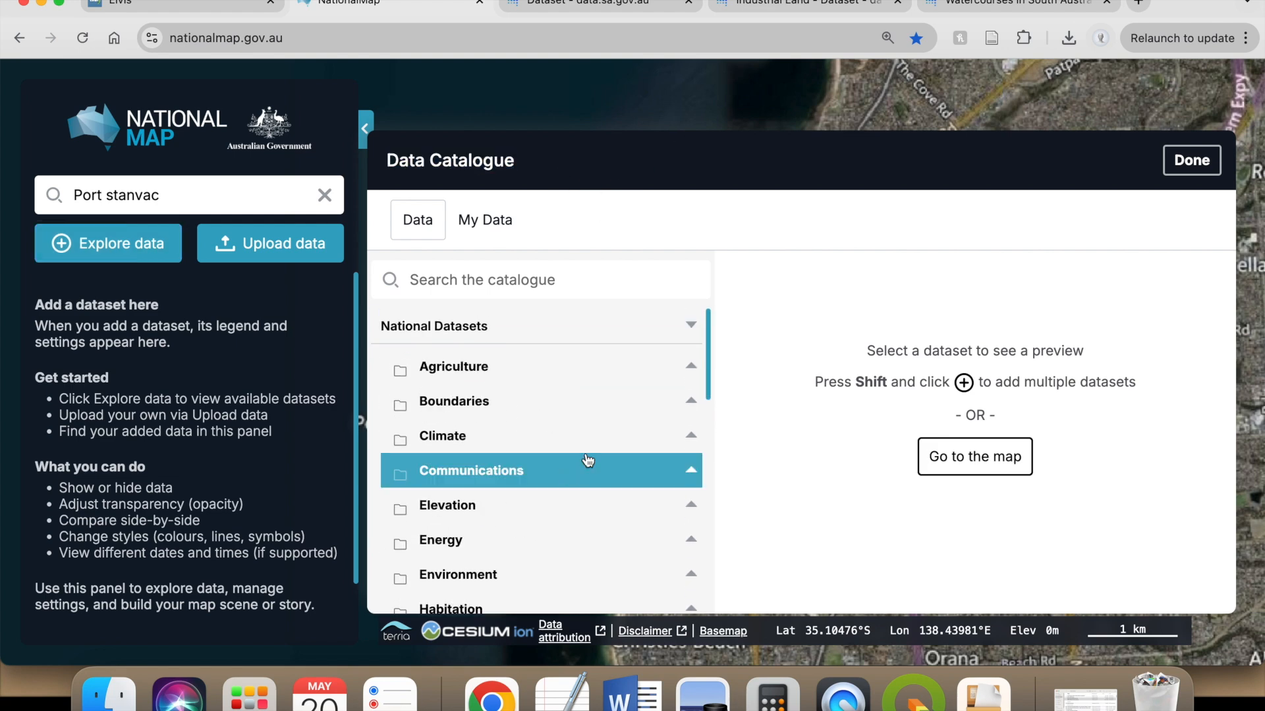
{"action": "scroll", "coordinate": [566, 471], "scroll_direction": "down", "scroll_amount": 5}
- Search the catalogue for "rail network" and add the Statewide Rail Network dataset to the map
{"action": "left_click", "coordinate": [510, 286]}
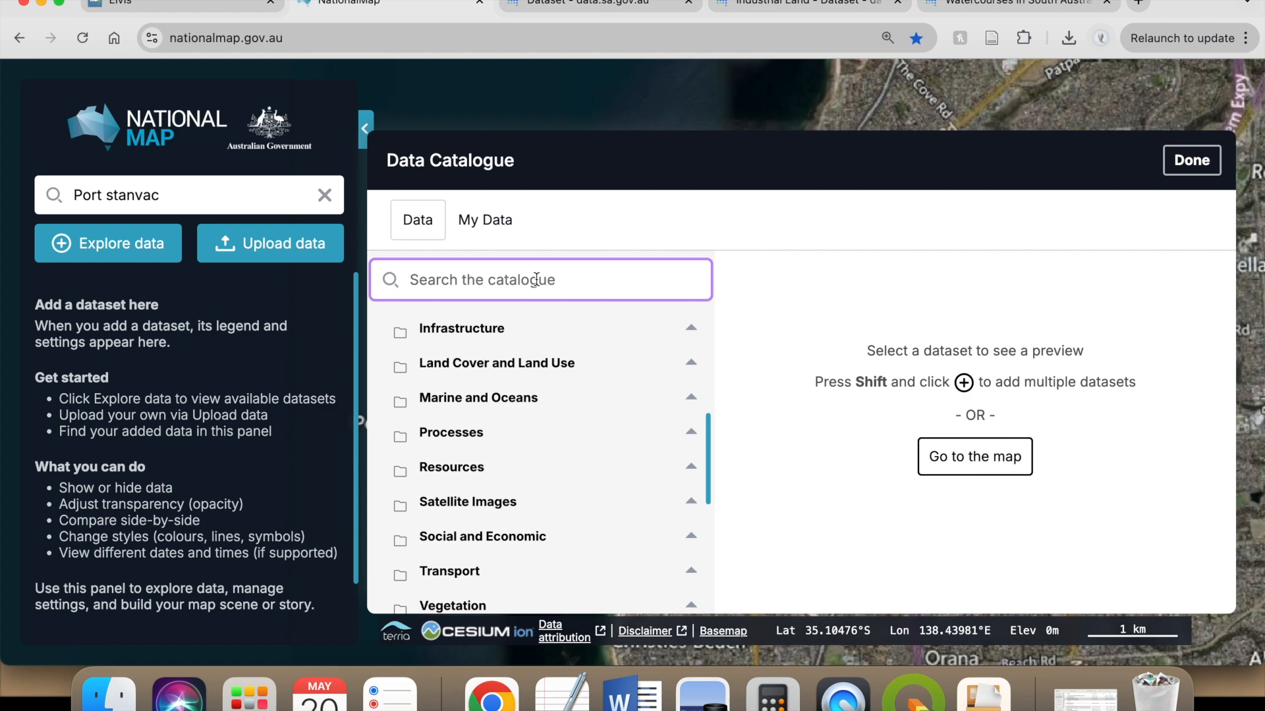
{"action": "type", "text": "rail"}
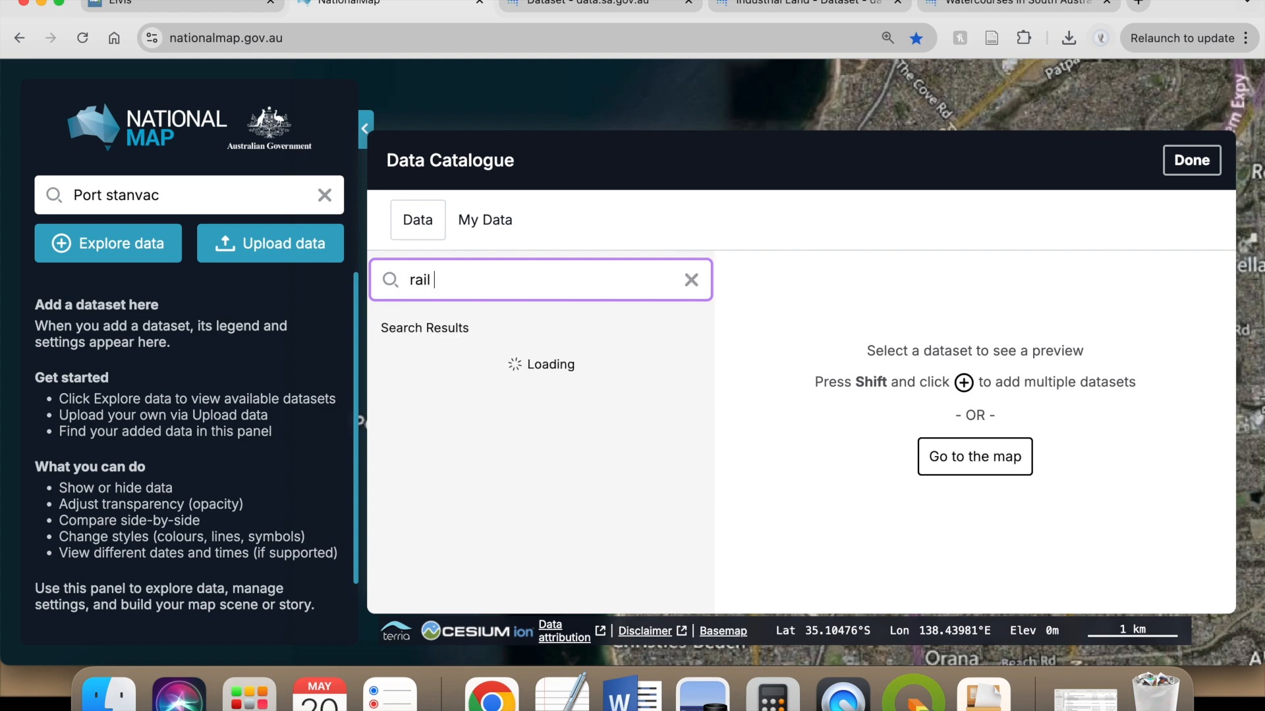
{"action": "type", "text": " network"}
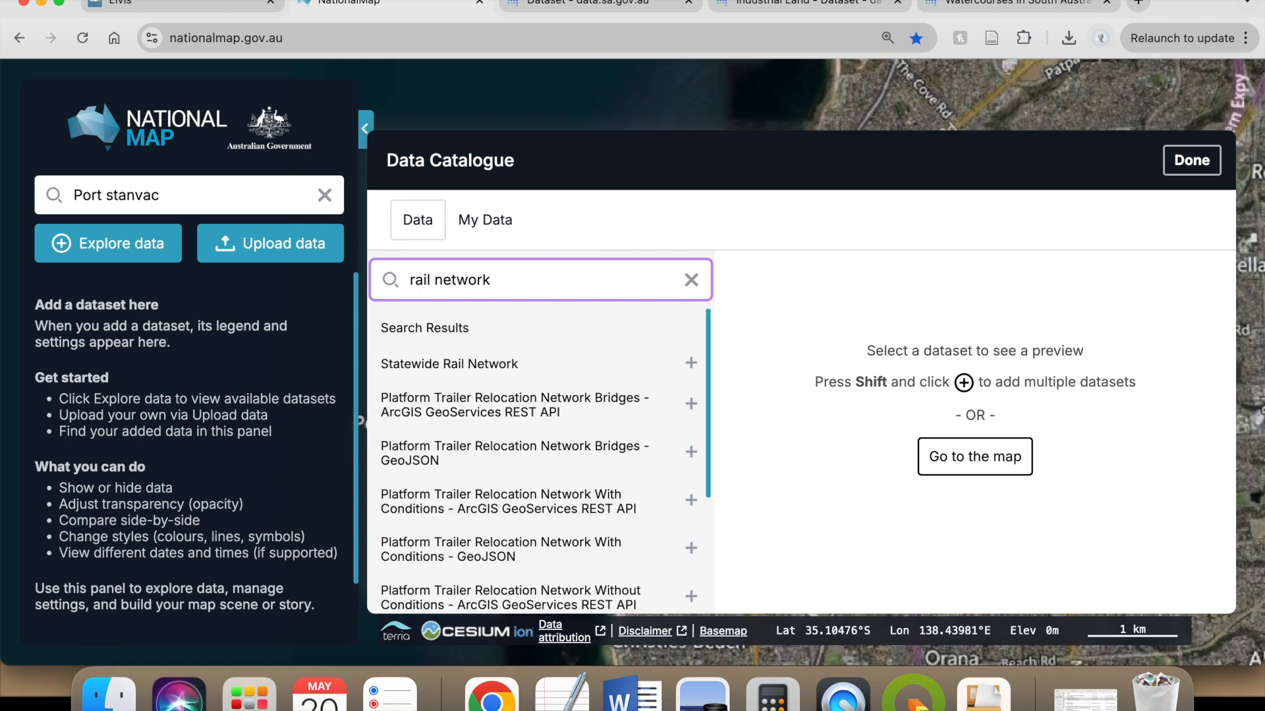
{"action": "left_click", "coordinate": [485, 373]}
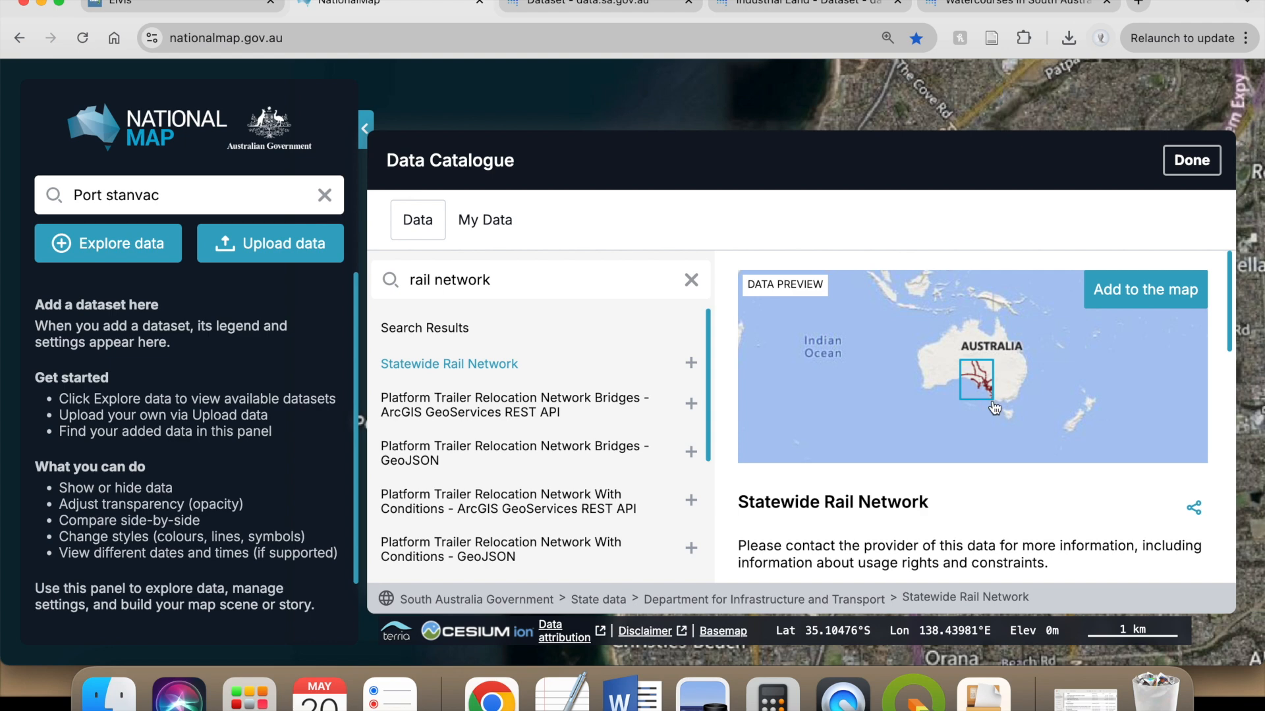
{"action": "left_click", "coordinate": [1159, 304]}
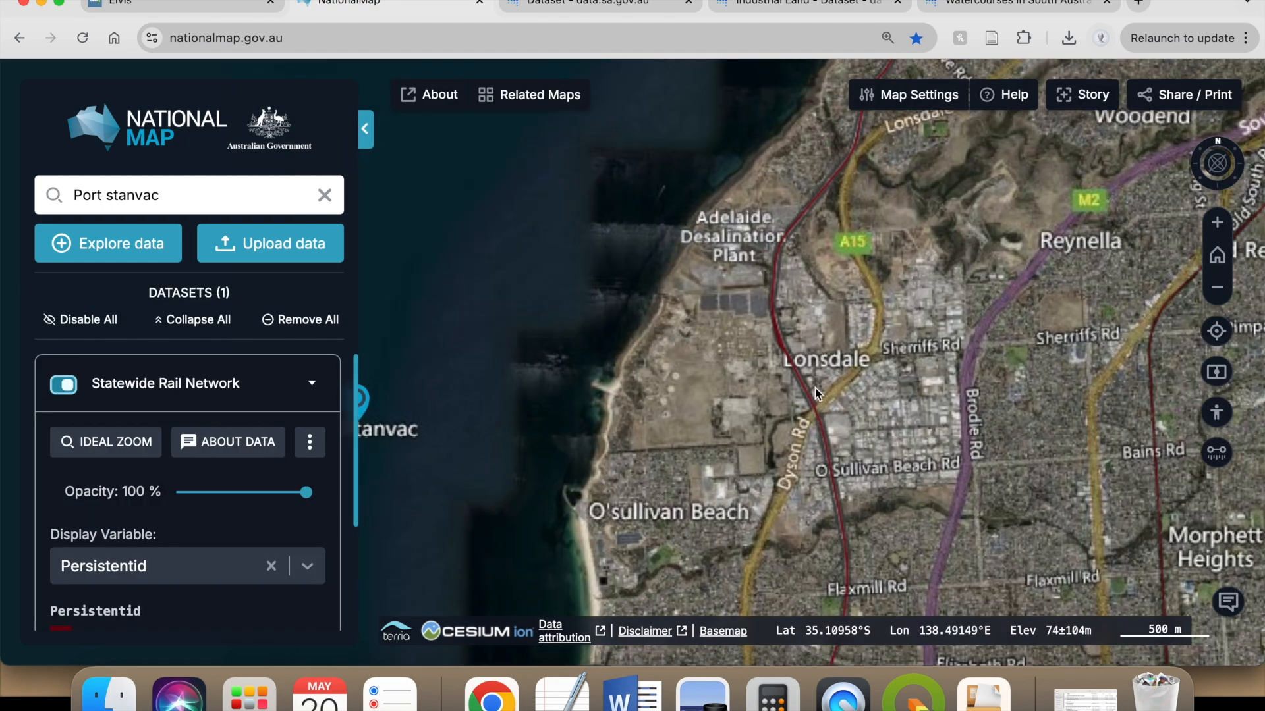
- Check the rail lines around Lonsdale, then export the Statewide Rail Network data from its dataset details and close the catalogue
{"action": "scroll", "coordinate": [816, 389], "scroll_direction": "up", "scroll_amount": 5}
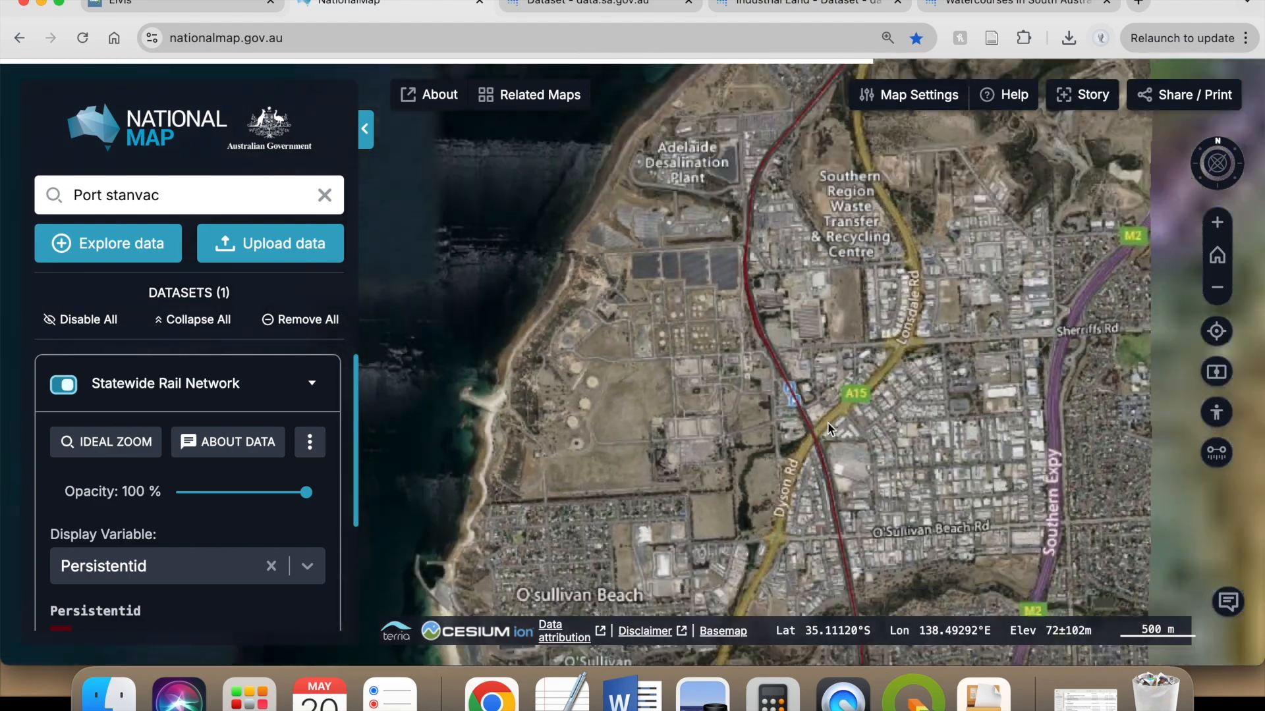
{"action": "scroll", "coordinate": [819, 425], "scroll_direction": "down", "scroll_amount": 3}
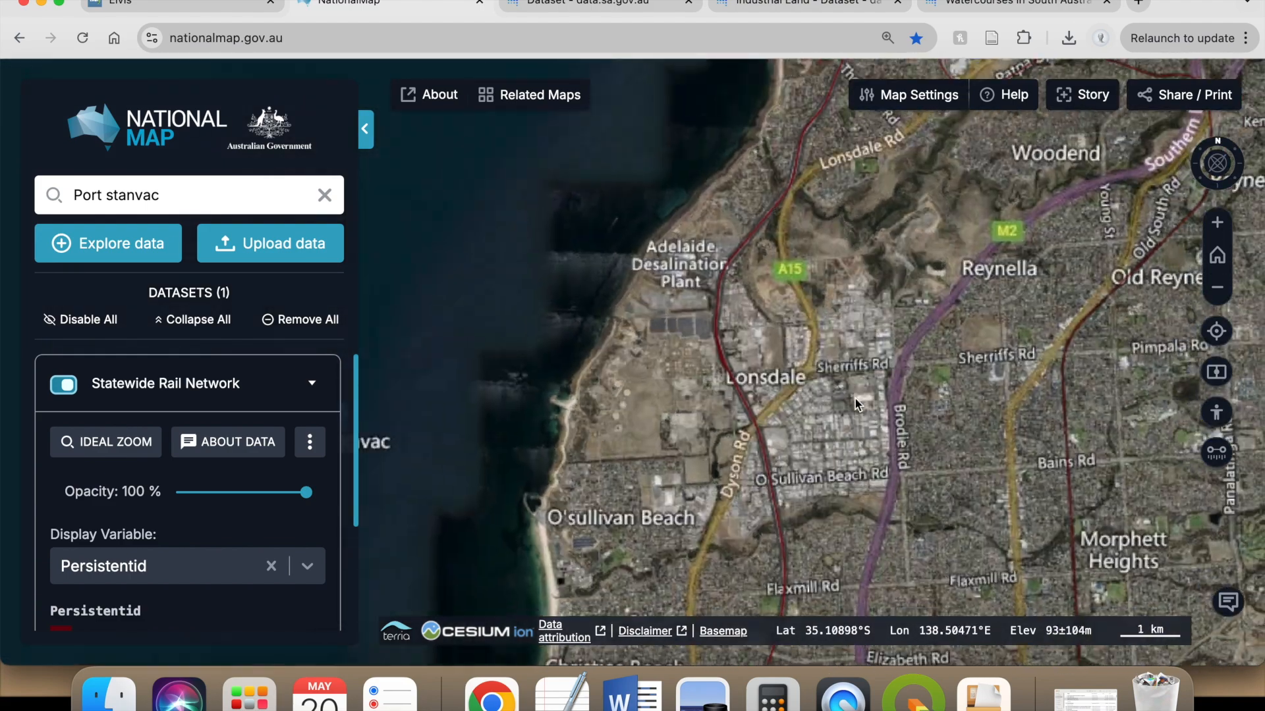
{"action": "scroll", "coordinate": [853, 400], "scroll_direction": "down", "scroll_amount": 3}
{"action": "left_click", "coordinate": [237, 450]}
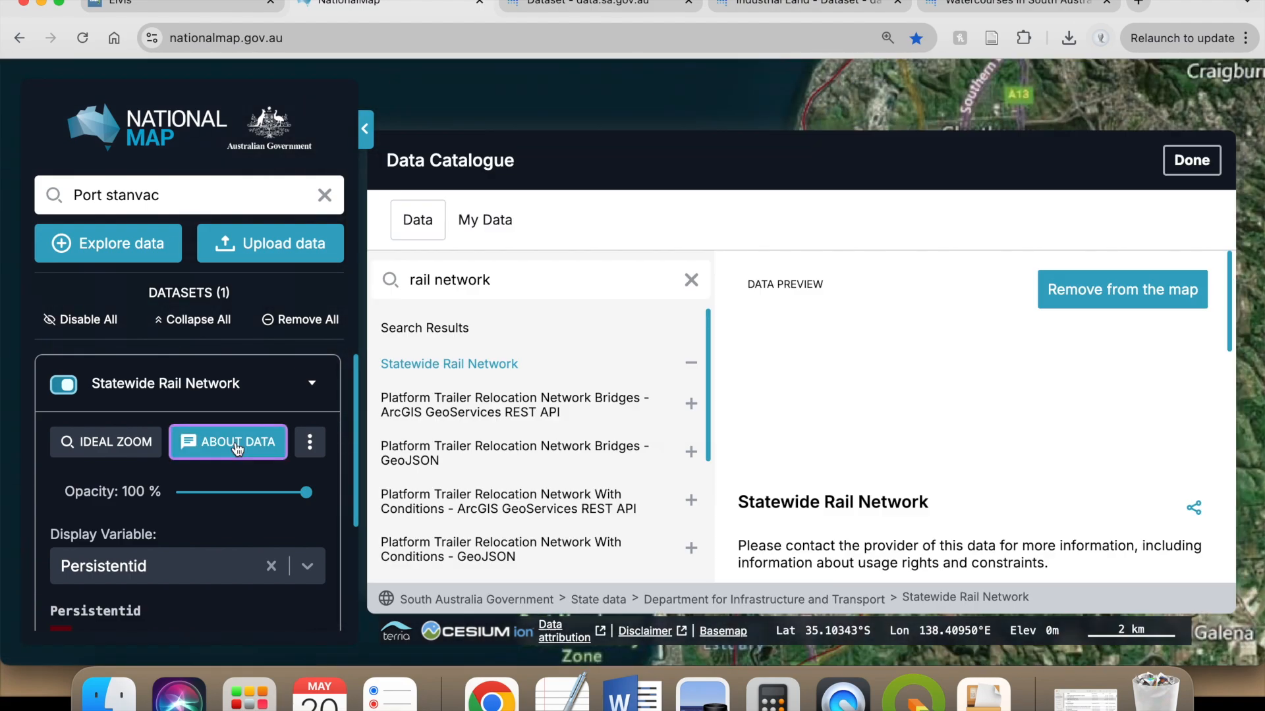
{"action": "scroll", "coordinate": [949, 455], "scroll_direction": "down", "scroll_amount": 5}
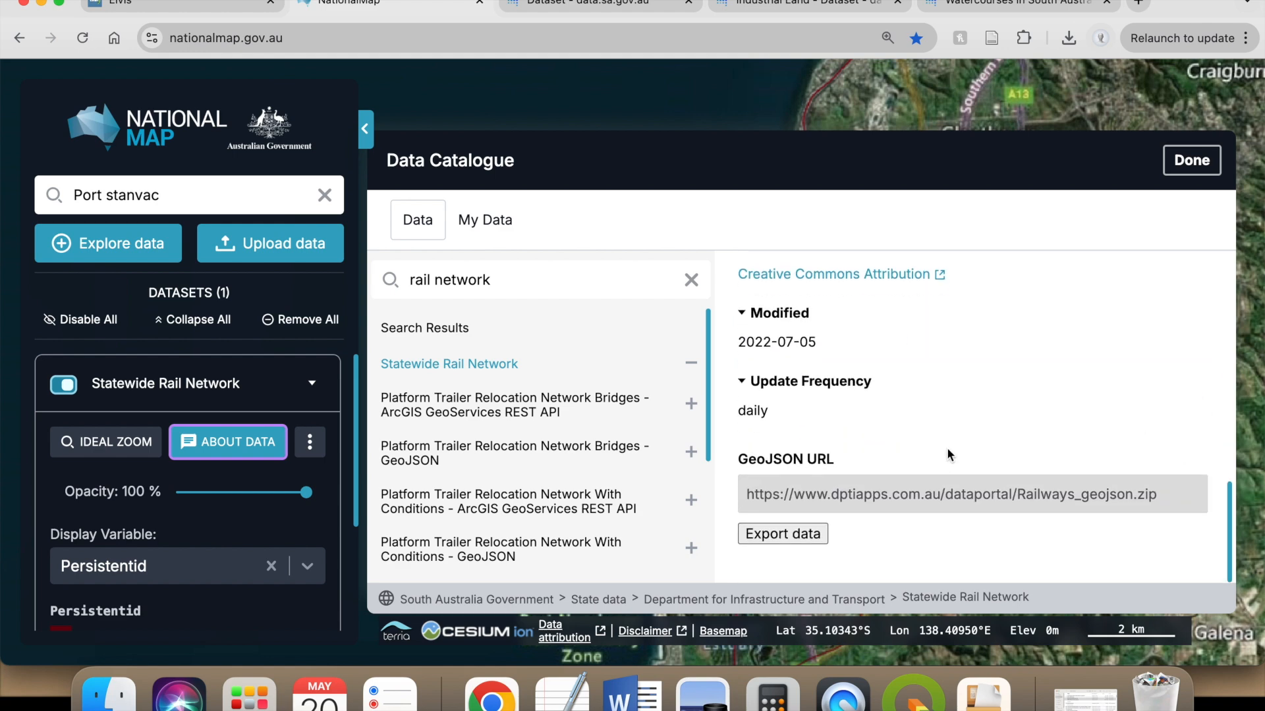
{"action": "left_click", "coordinate": [791, 534]}
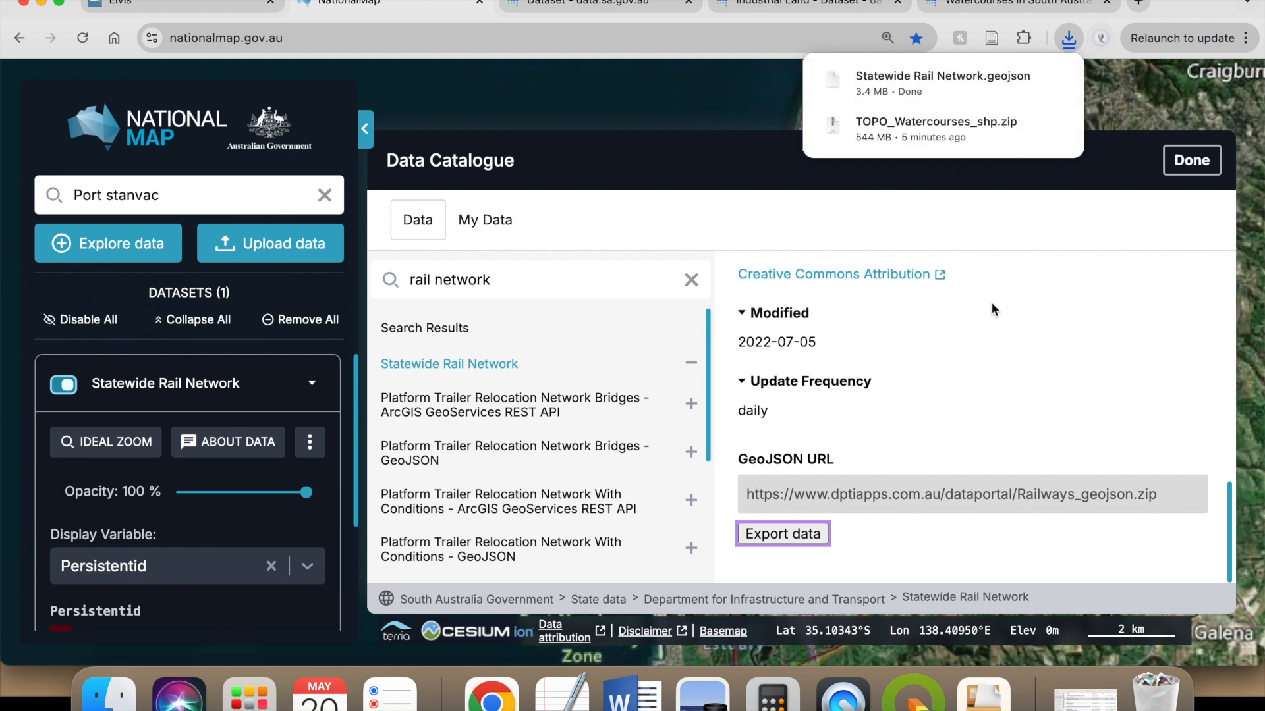
{"action": "left_click", "coordinate": [1179, 170]}
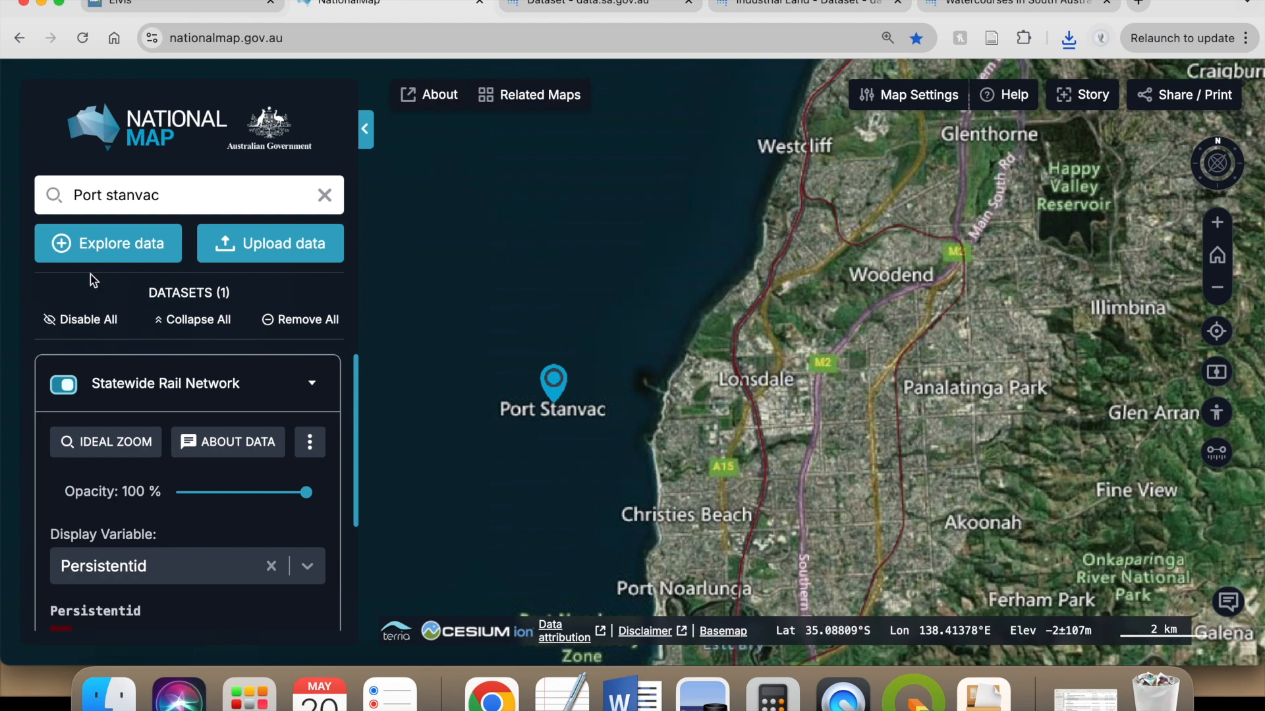
- Reopen the data catalogue, clear the search and browse the State data folders under South Australia Government
{"action": "left_click", "coordinate": [129, 250]}
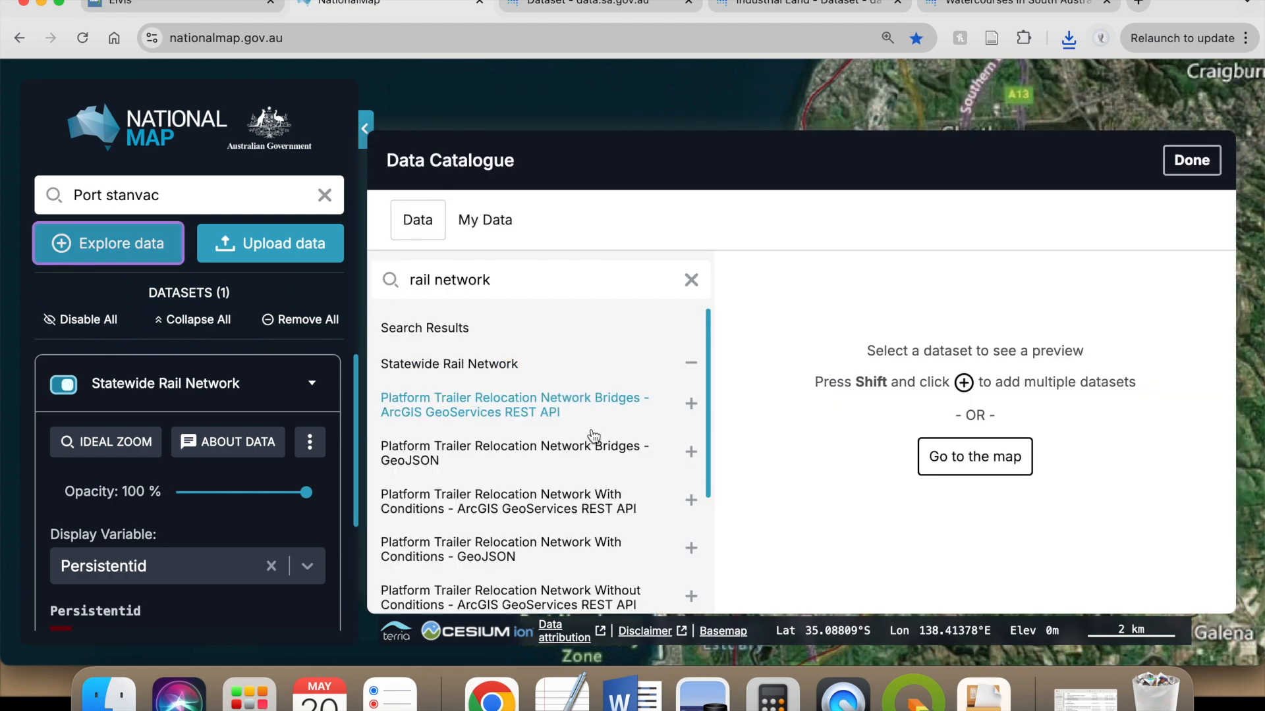
{"action": "scroll", "coordinate": [594, 436], "scroll_direction": "down", "scroll_amount": 5}
{"action": "left_click", "coordinate": [691, 280]}
{"action": "scroll", "coordinate": [662, 371], "scroll_direction": "down", "scroll_amount": 15}
{"action": "scroll", "coordinate": [601, 471], "scroll_direction": "up", "scroll_amount": 10}
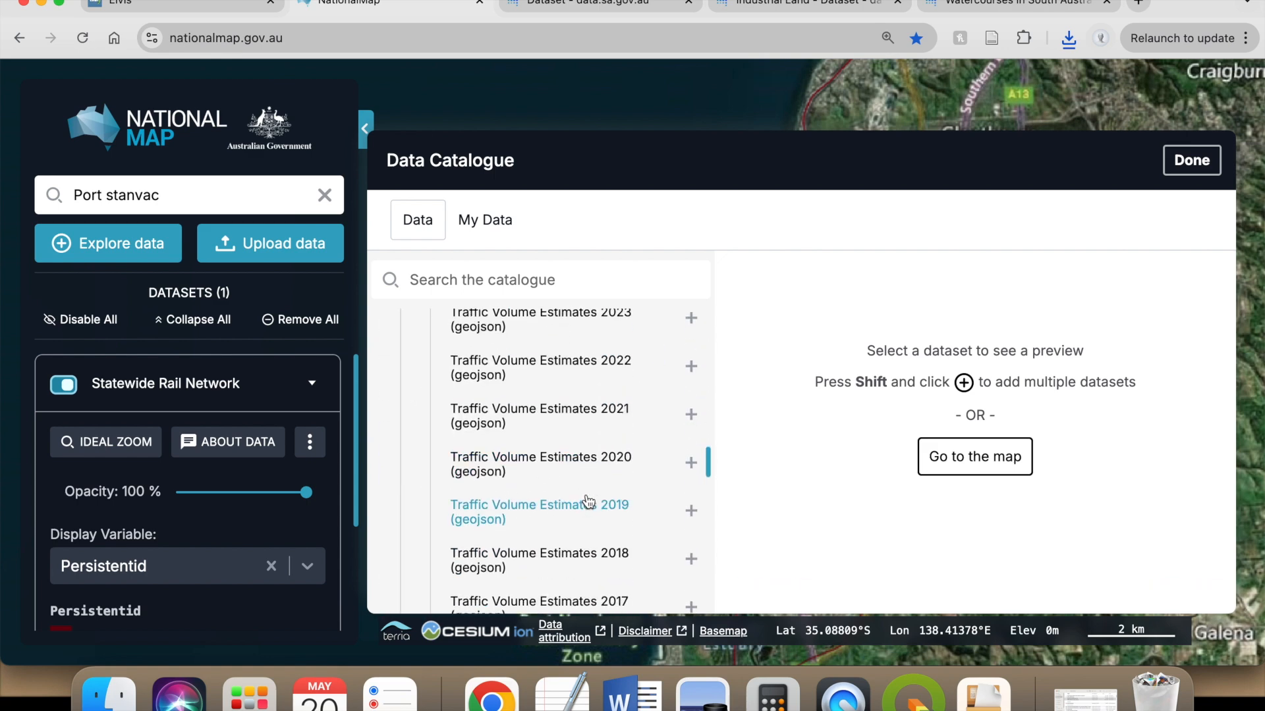
{"action": "scroll", "coordinate": [623, 434], "scroll_direction": "down", "scroll_amount": 1}
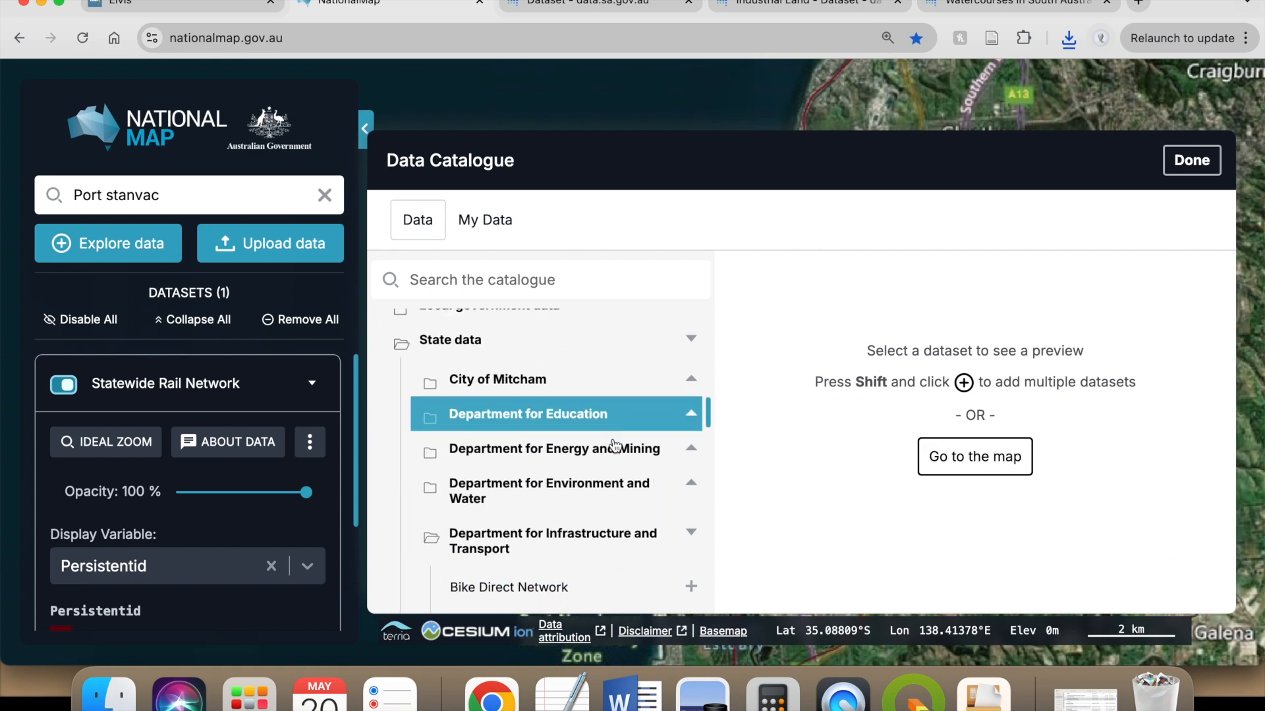
{"action": "scroll", "coordinate": [600, 431], "scroll_direction": "up", "scroll_amount": 5}
{"action": "scroll", "coordinate": [576, 426], "scroll_direction": "up", "scroll_amount": 1}
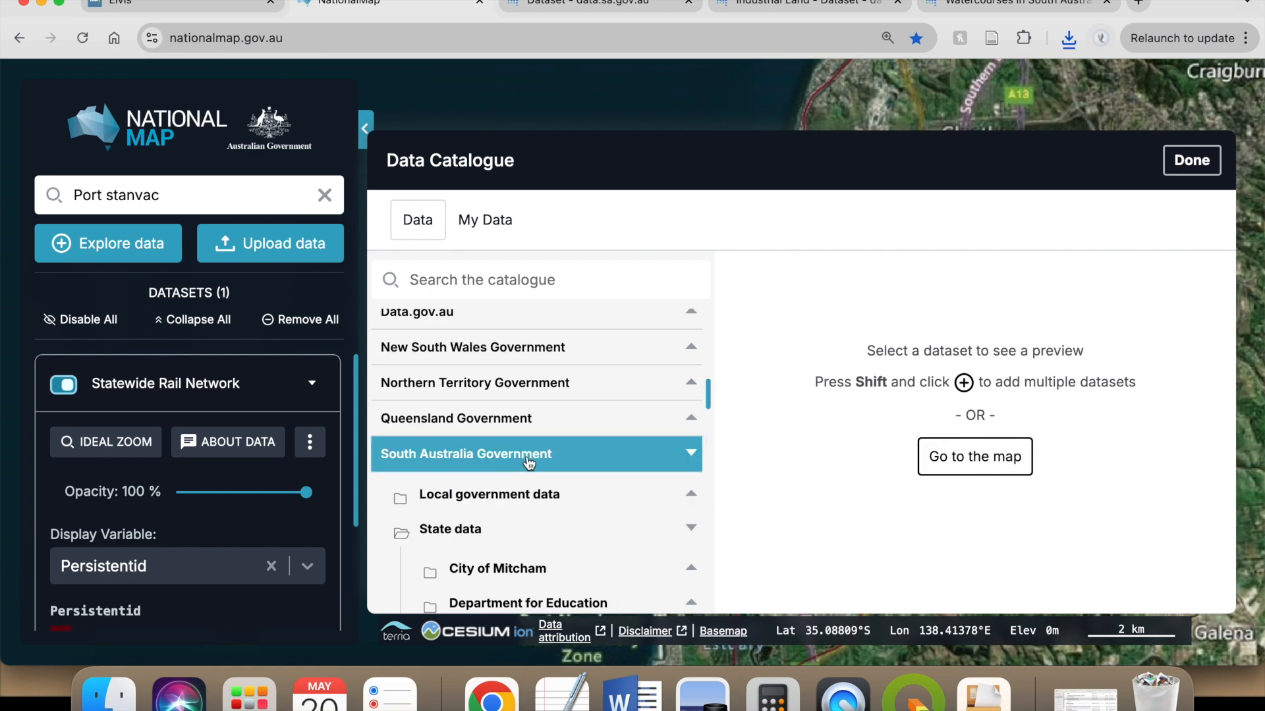
{"action": "scroll", "coordinate": [548, 459], "scroll_direction": "down", "scroll_amount": 2}
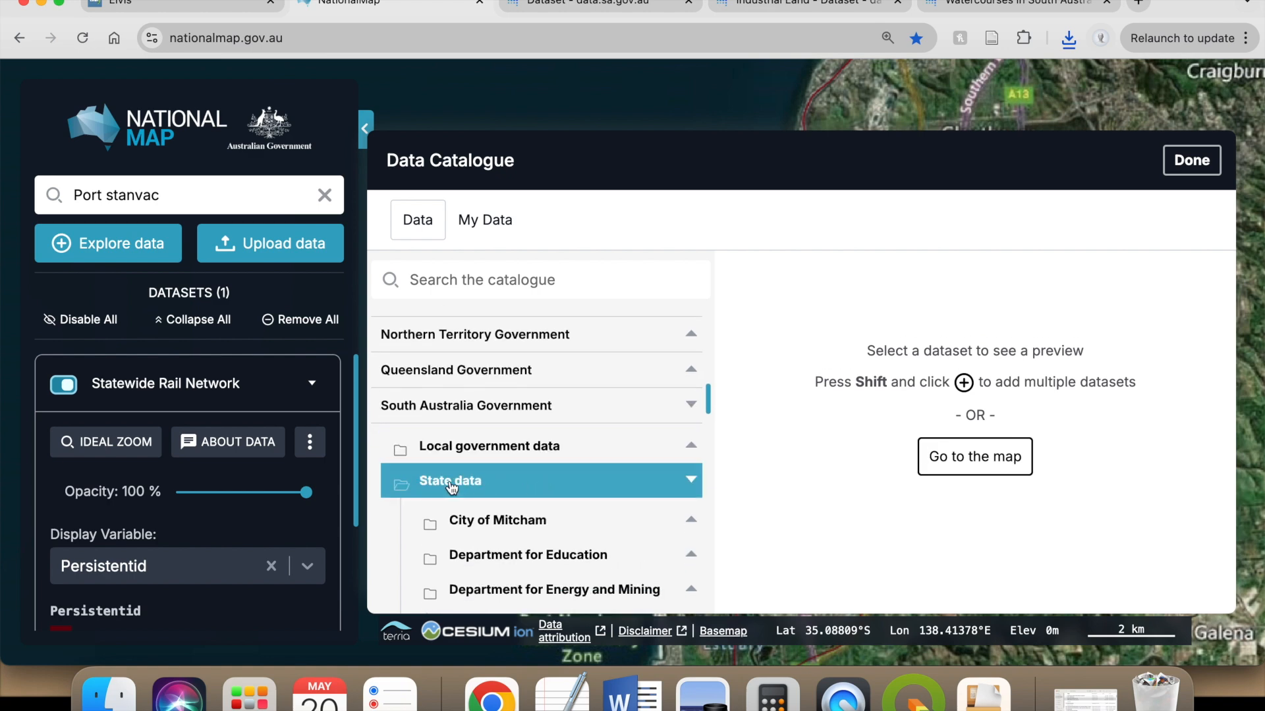
{"action": "scroll", "coordinate": [520, 486], "scroll_direction": "down", "scroll_amount": 5}
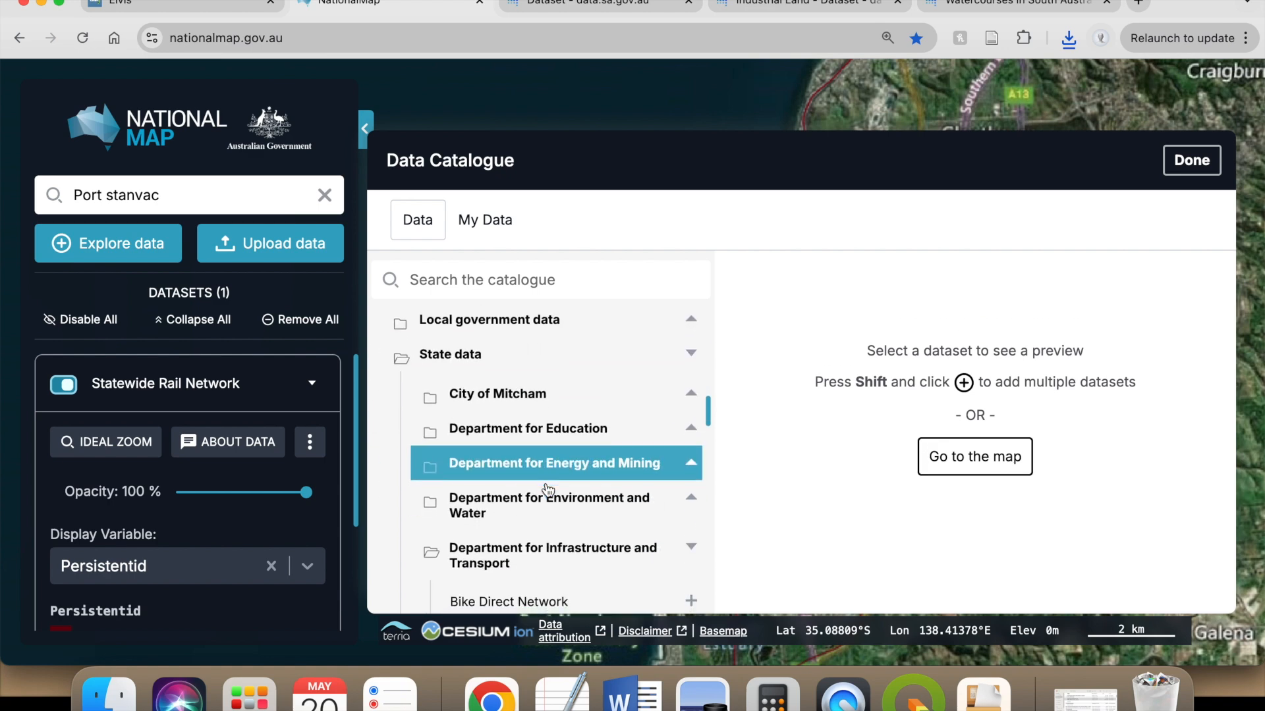
{"action": "scroll", "coordinate": [607, 445], "scroll_direction": "down", "scroll_amount": 3}
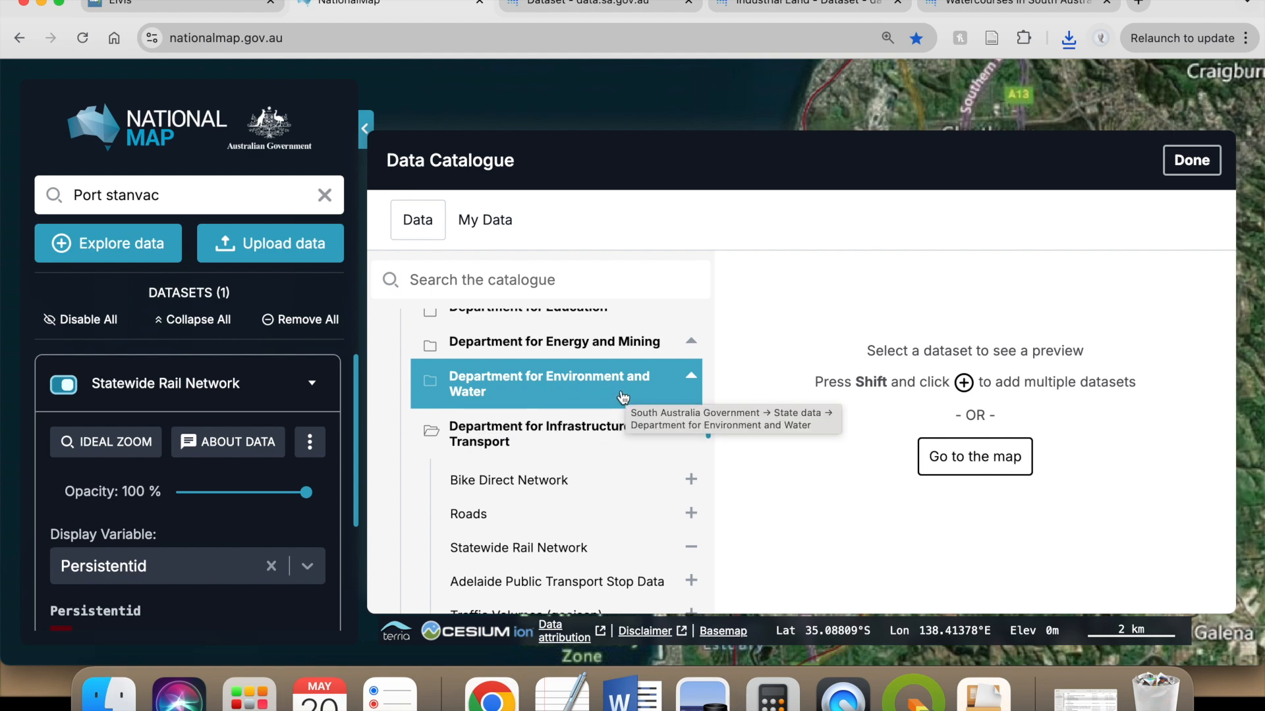
- Add the Surface Water Catchments dataset from Department for Environment and Water to the map and inspect the catchments around Port Stanvac
{"action": "left_click", "coordinate": [585, 398]}
{"action": "scroll", "coordinate": [579, 385], "scroll_direction": "down", "scroll_amount": 1}
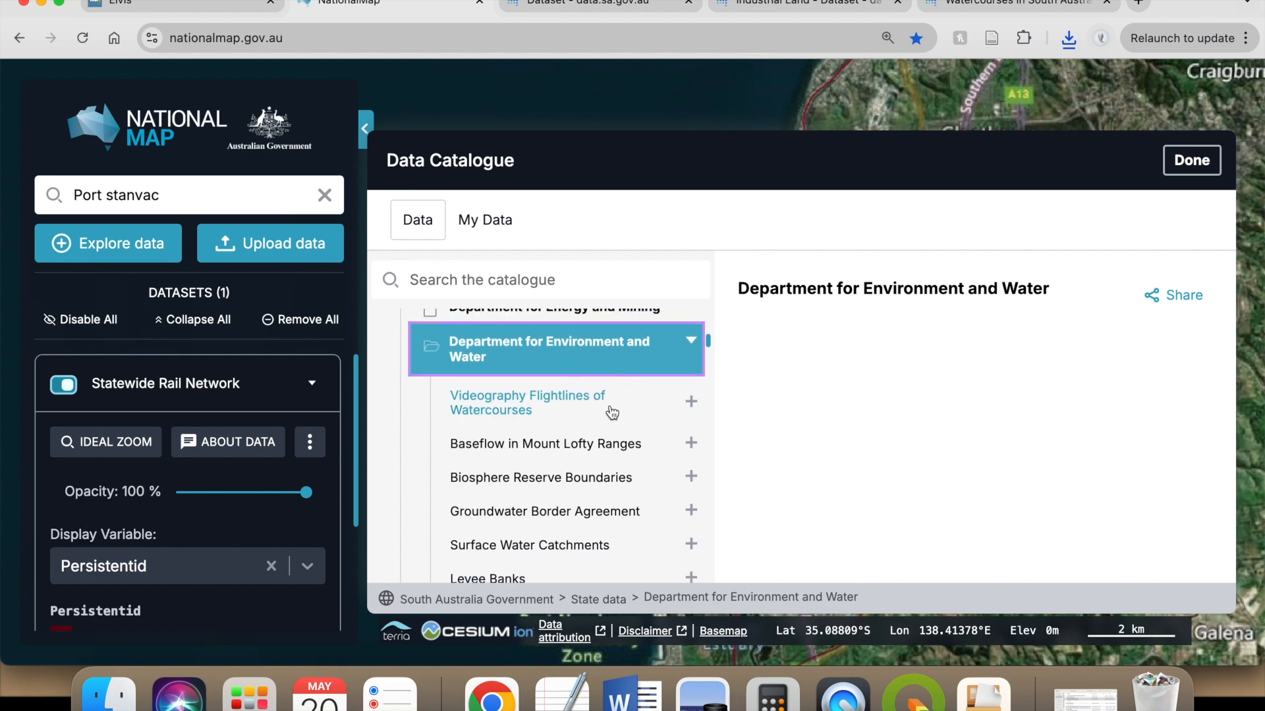
{"action": "left_click", "coordinate": [501, 545]}
{"action": "scroll", "coordinate": [464, 527], "scroll_direction": "down", "scroll_amount": 1}
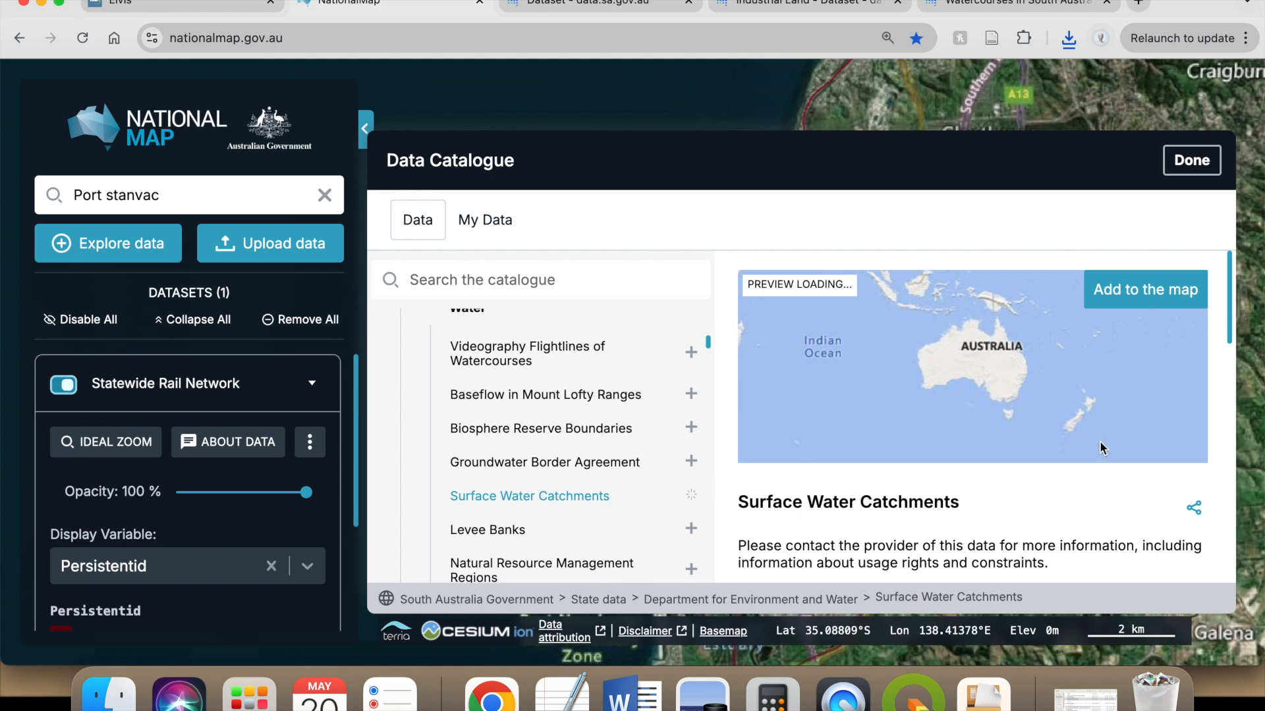
{"action": "left_click", "coordinate": [1146, 296]}
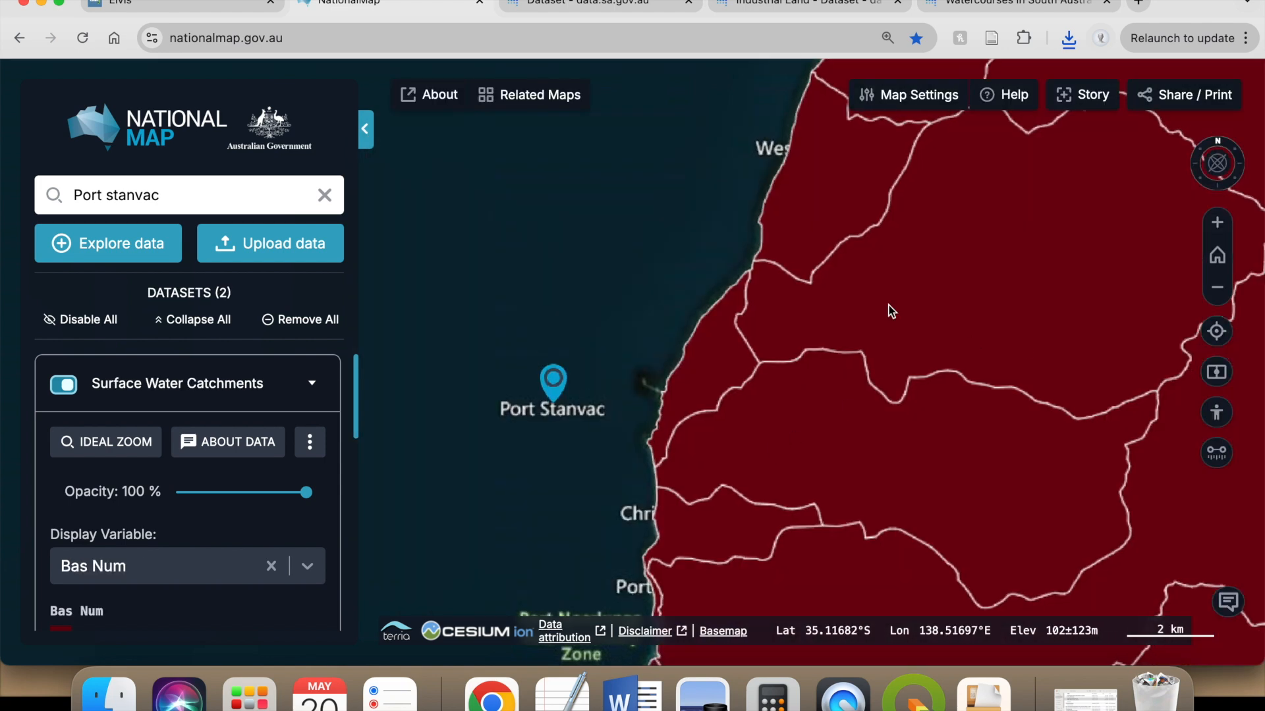
{"action": "scroll", "coordinate": [812, 433], "scroll_direction": "down", "scroll_amount": 3}
{"action": "scroll", "coordinate": [830, 442], "scroll_direction": "up", "scroll_amount": 3}
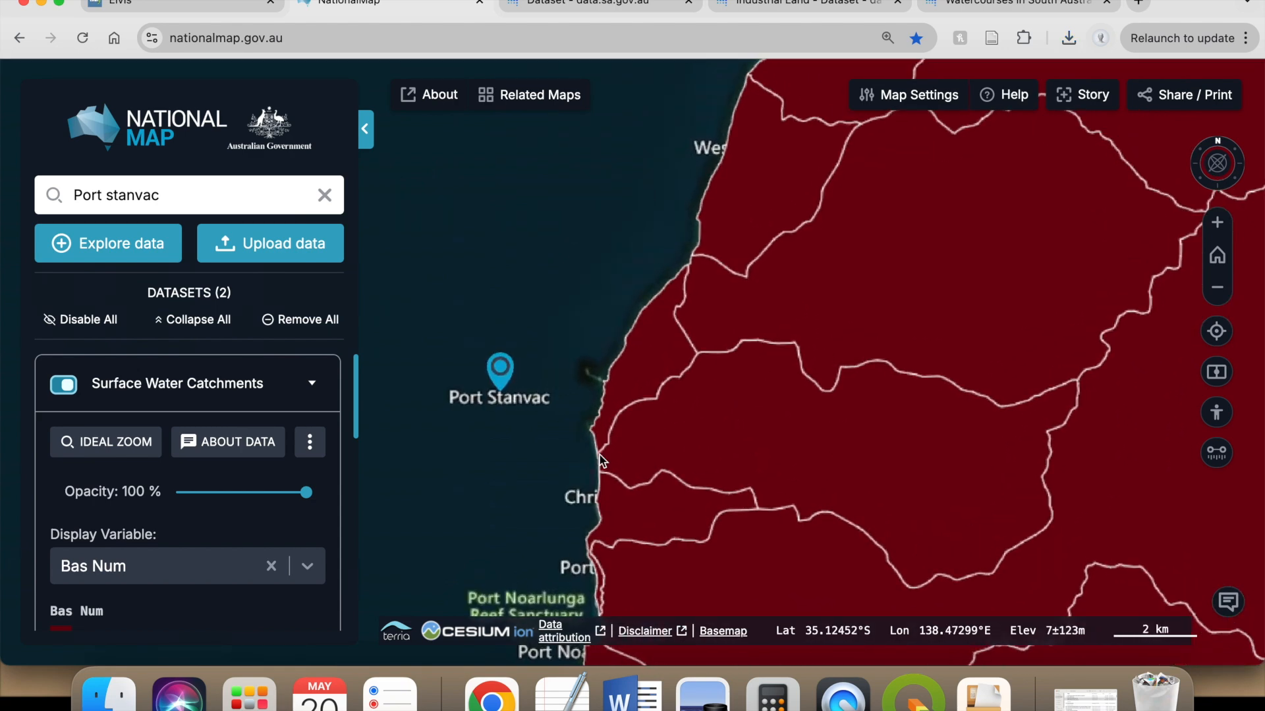
{"action": "scroll", "coordinate": [187, 514], "scroll_direction": "down", "scroll_amount": 2}
- Search the data catalogue for "conservation" and add the Conservation Reserve Boundaries dataset to the map
{"action": "left_click", "coordinate": [156, 249]}
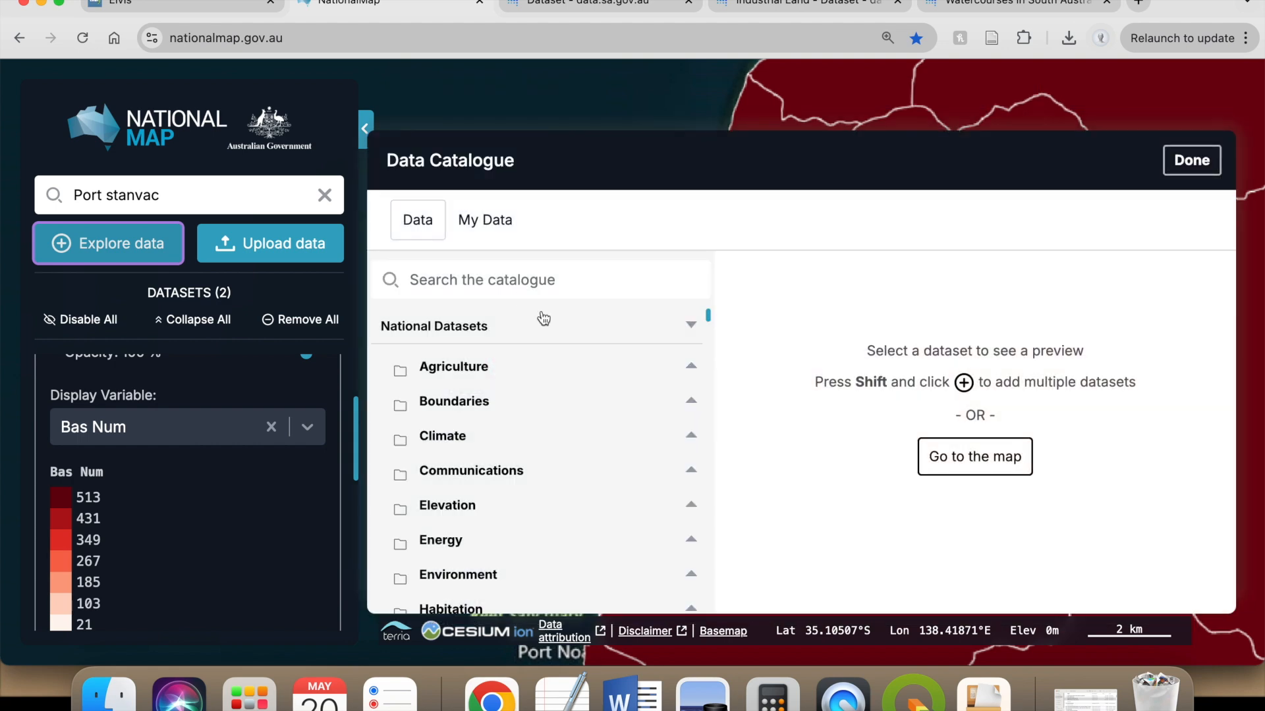
{"action": "left_click", "coordinate": [521, 298]}
{"action": "type", "text": "conservation"}
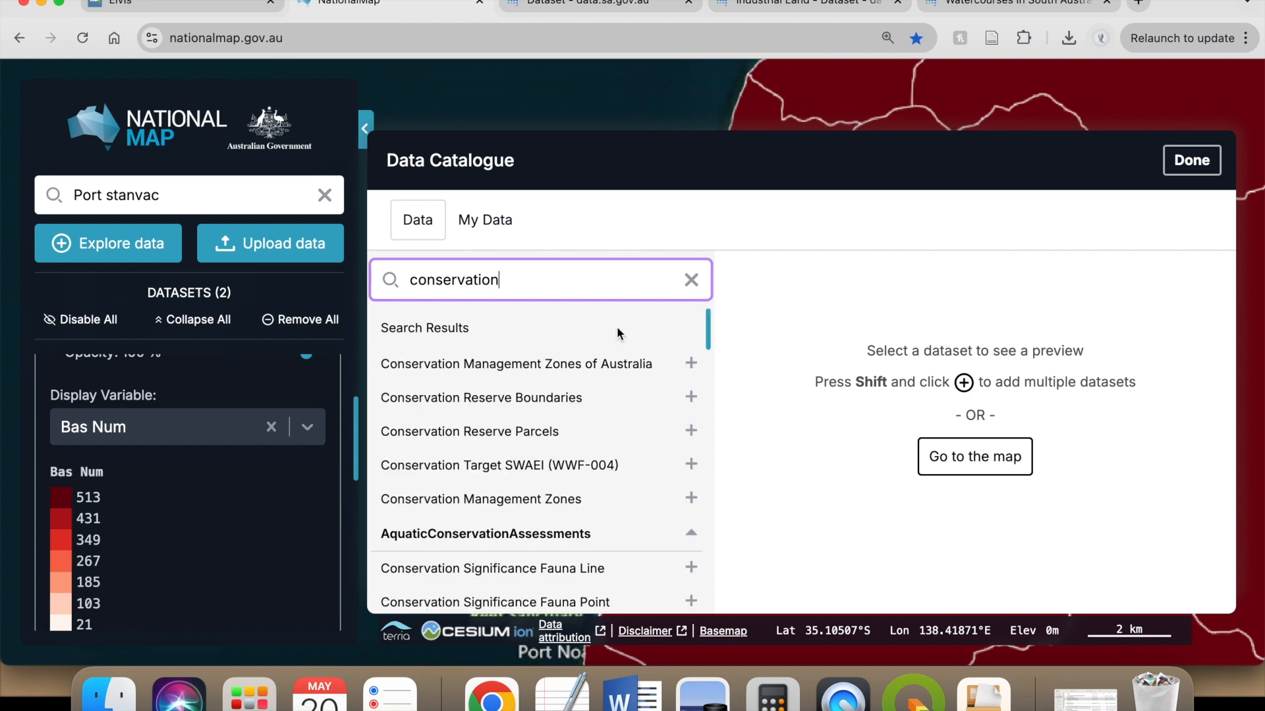
{"action": "left_click", "coordinate": [530, 398]}
{"action": "left_click", "coordinate": [1134, 293]}
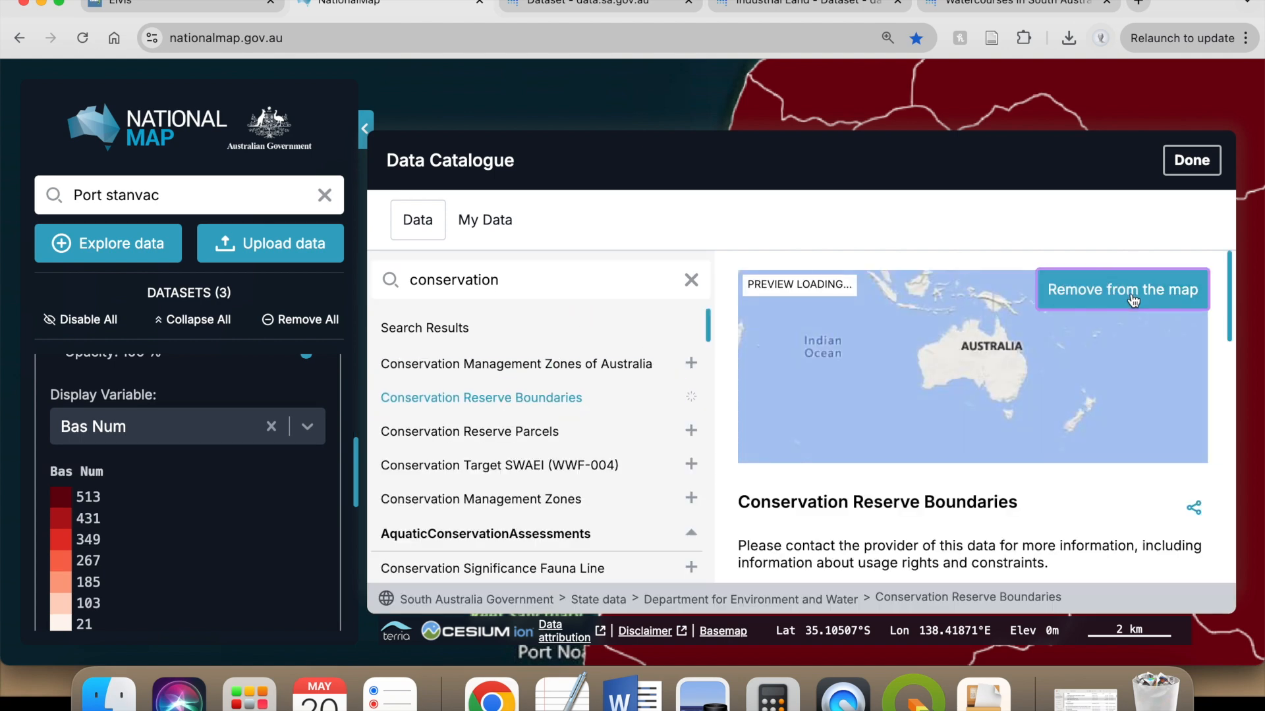
- Close the data catalogue and hide the Surface Water Catchments layer on the map
{"action": "left_click", "coordinate": [1192, 160]}
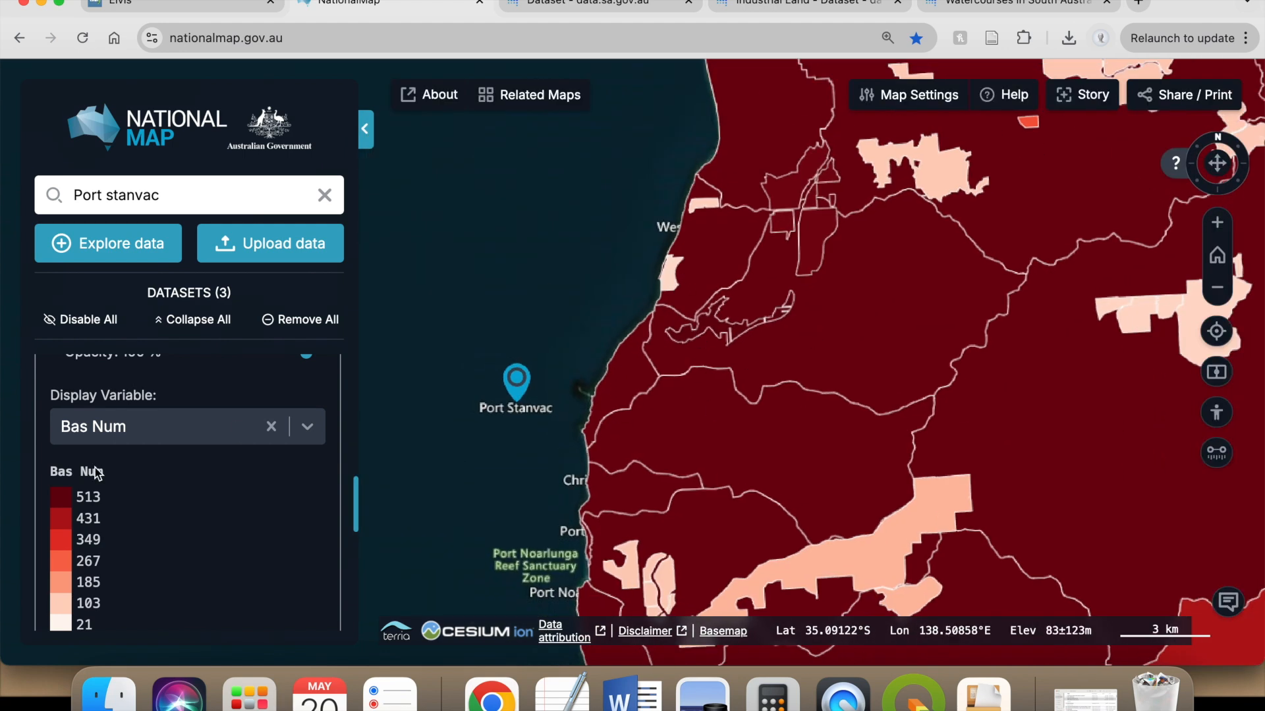
{"action": "scroll", "coordinate": [244, 489], "scroll_direction": "up", "scroll_amount": 5}
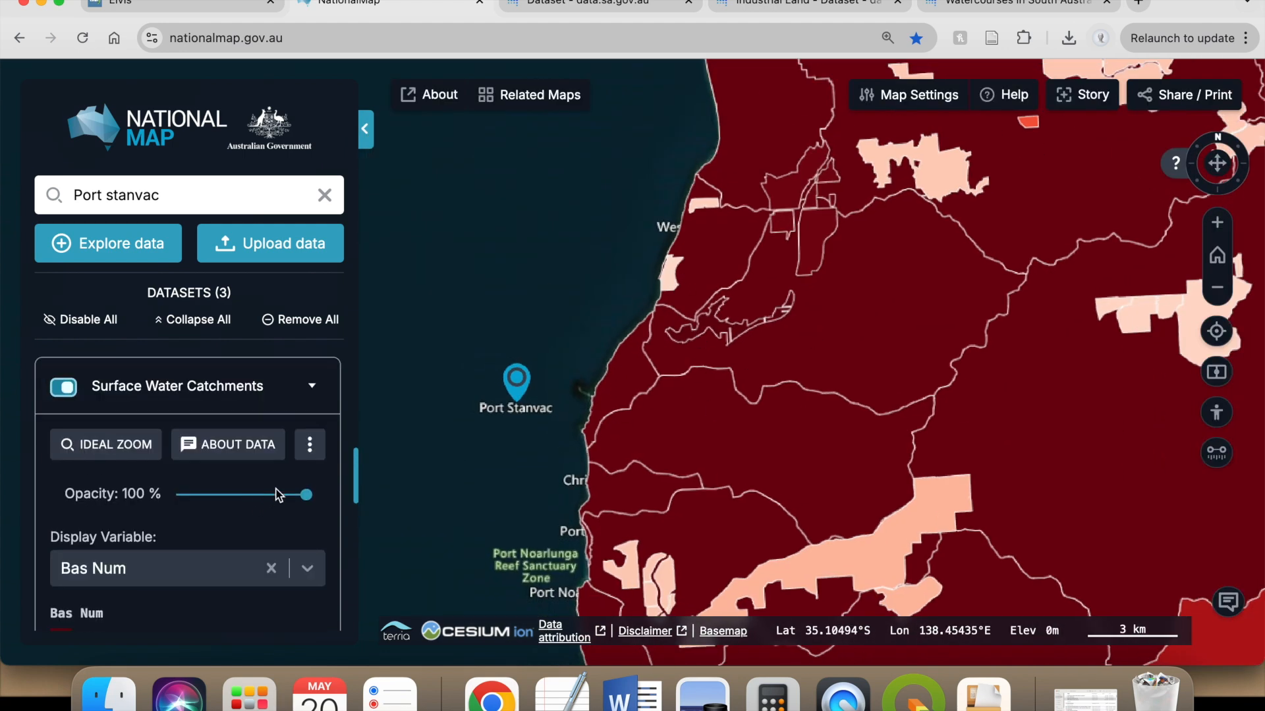
{"action": "left_click", "coordinate": [64, 387]}
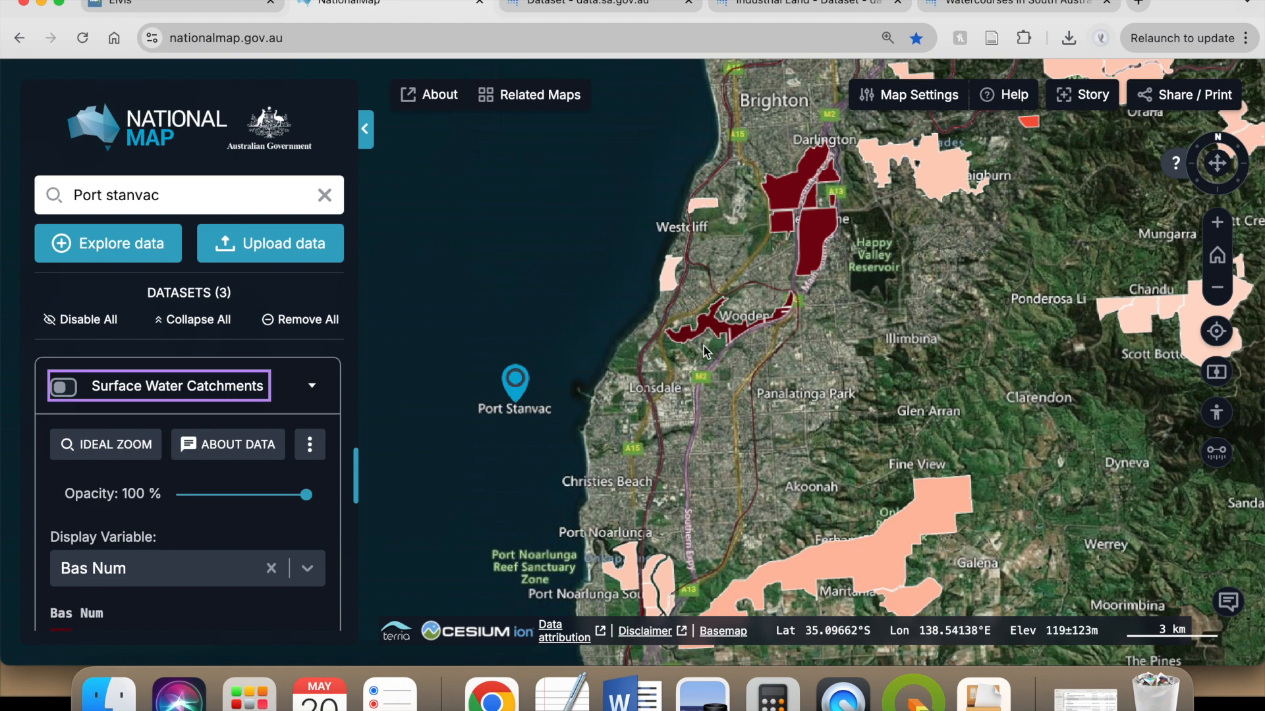
- Export the Conservation Reserve Boundaries data from its dataset details and close the catalogue
{"action": "scroll", "coordinate": [269, 460], "scroll_direction": "up", "scroll_amount": 10}
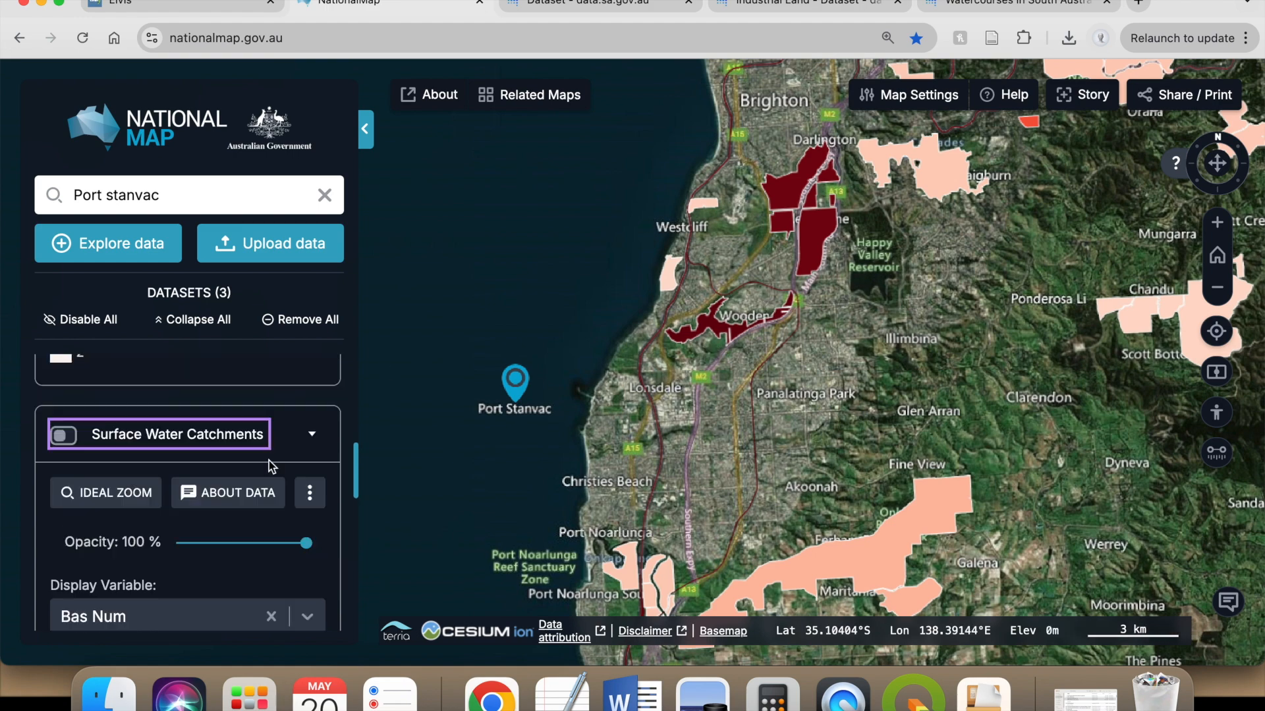
{"action": "left_click", "coordinate": [230, 445]}
{"action": "scroll", "coordinate": [914, 476], "scroll_direction": "down", "scroll_amount": 15}
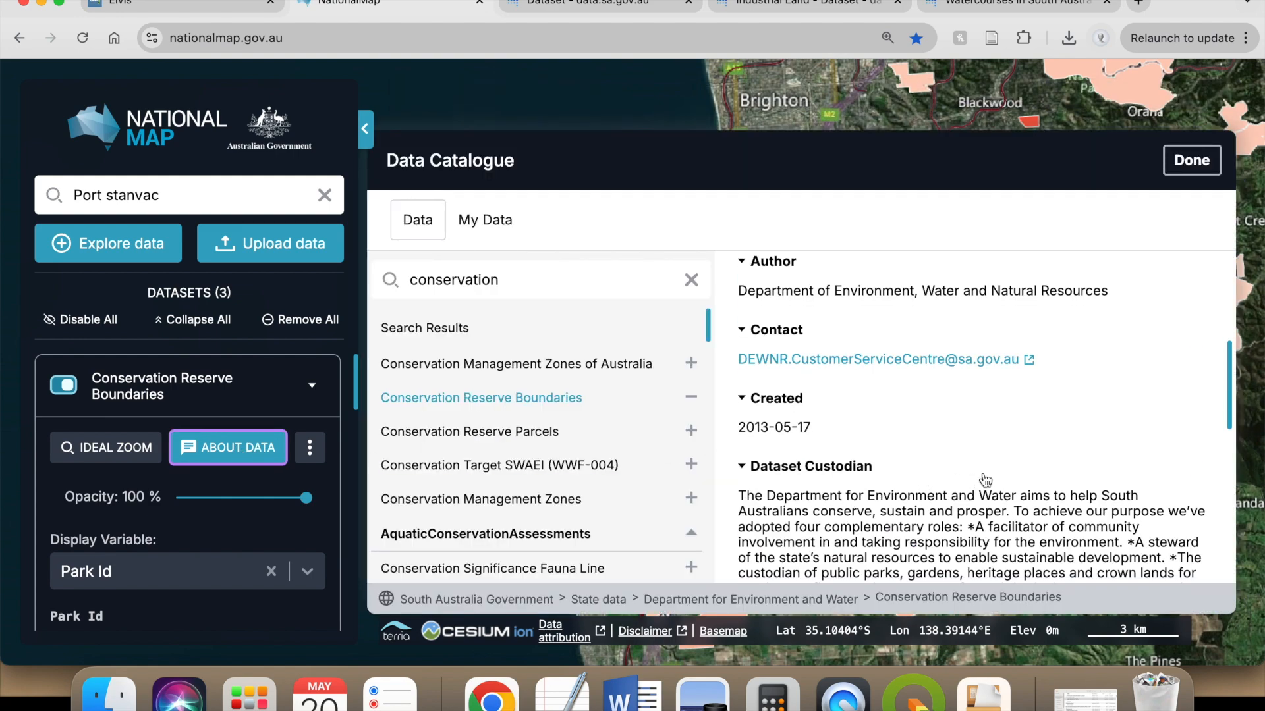
{"action": "left_click", "coordinate": [774, 540]}
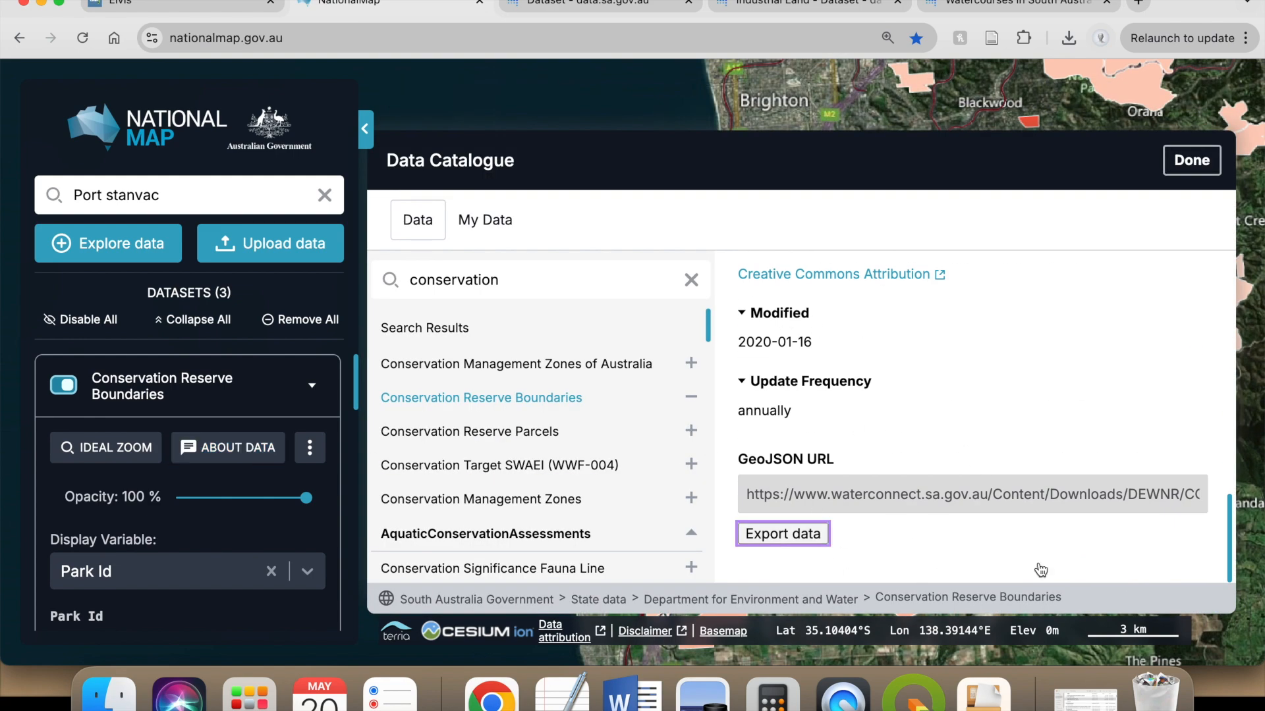
{"action": "key", "text": "Escape"}
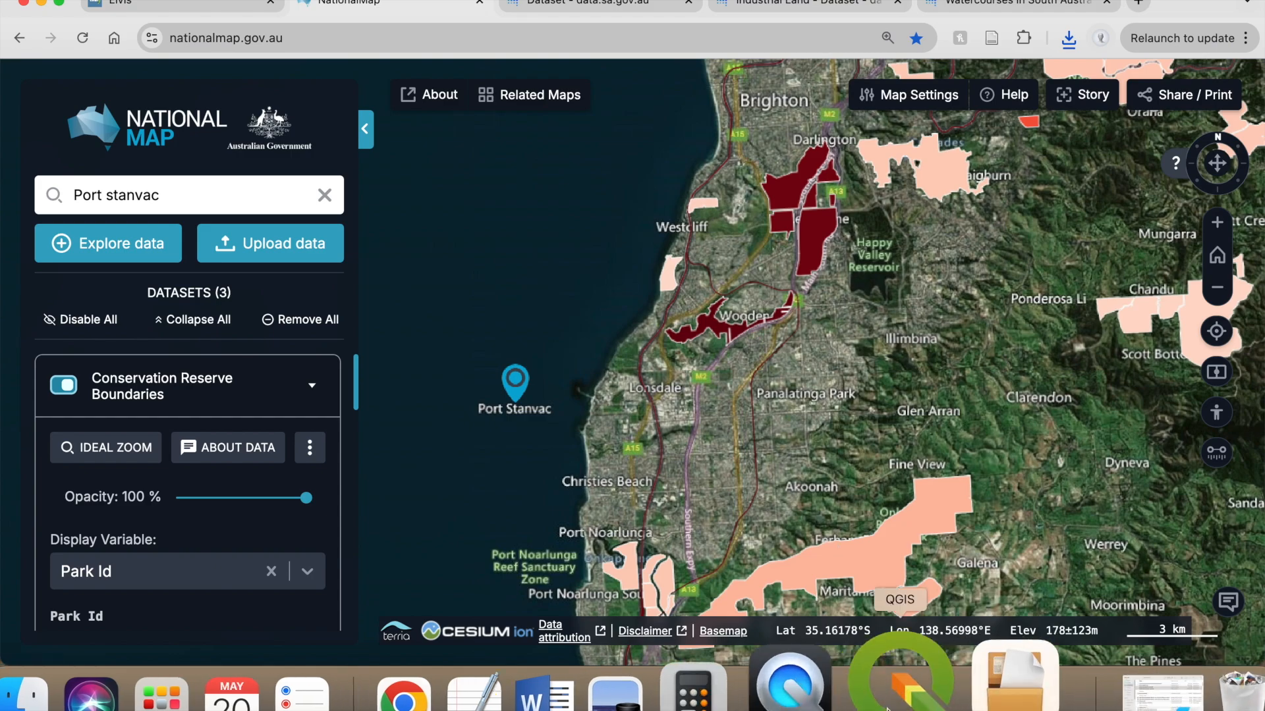
- Switch to QGIS and locate Conservation Reserve Boundaries (1).geojson in Finder's Downloads folder
{"action": "left_click", "coordinate": [915, 689]}
{"action": "left_click", "coordinate": [107, 692]}
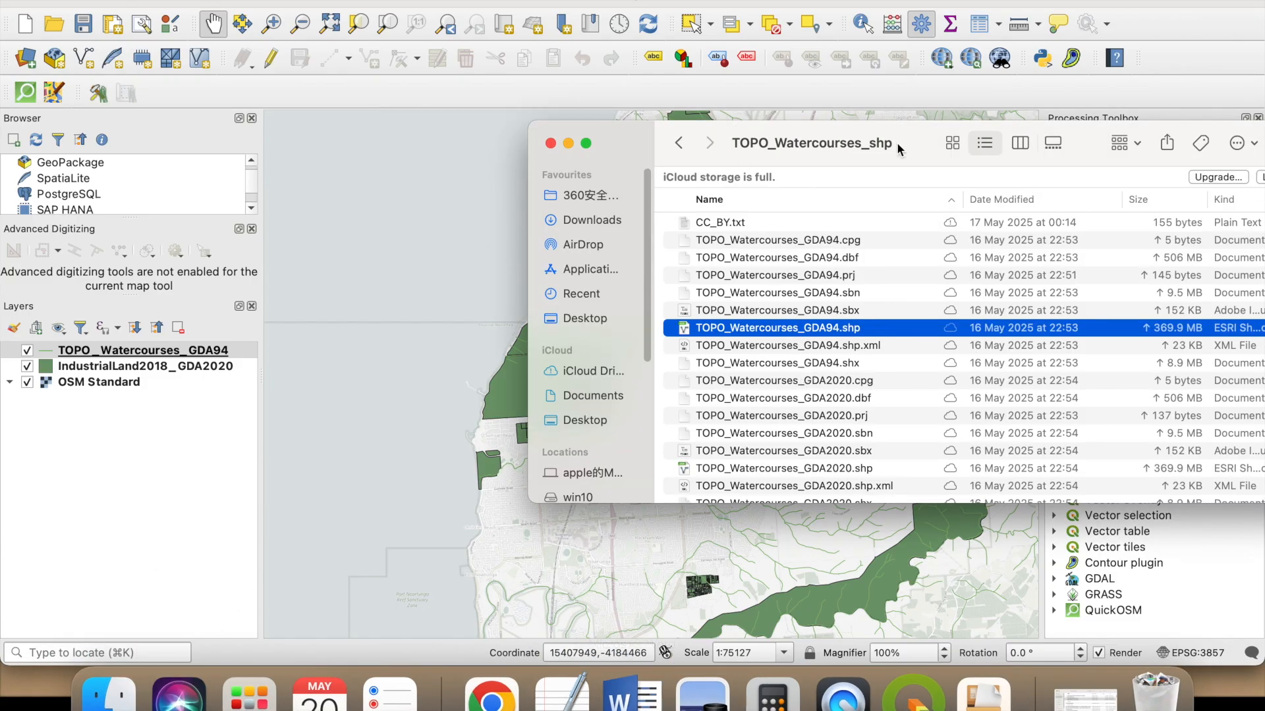
{"action": "left_click_drag", "start_coordinate": [721, 137], "coordinate": [711, 99]}
{"action": "left_click", "coordinate": [582, 183]}
{"action": "left_click", "coordinate": [862, 169]}
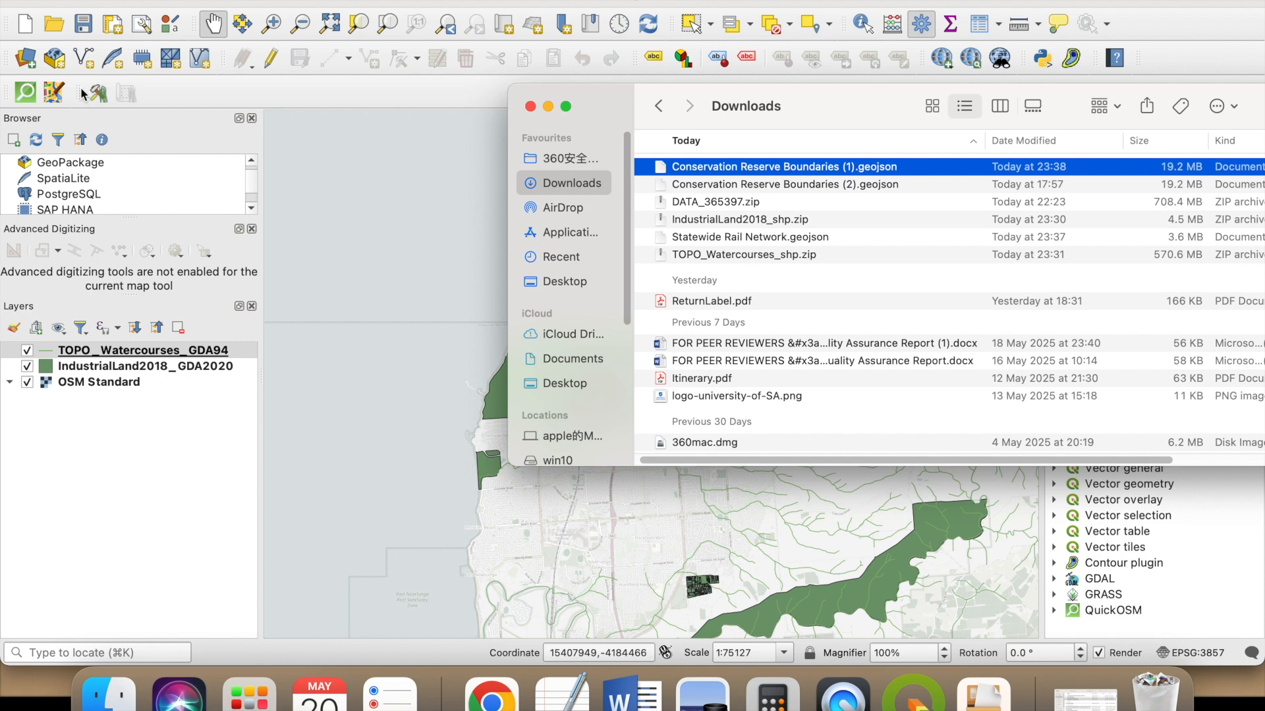
- Start adding a vector layer from file and filter the file browser to GeoJSON
{"action": "left_click", "coordinate": [51, 72]}
{"action": "left_click", "coordinate": [25, 58]}
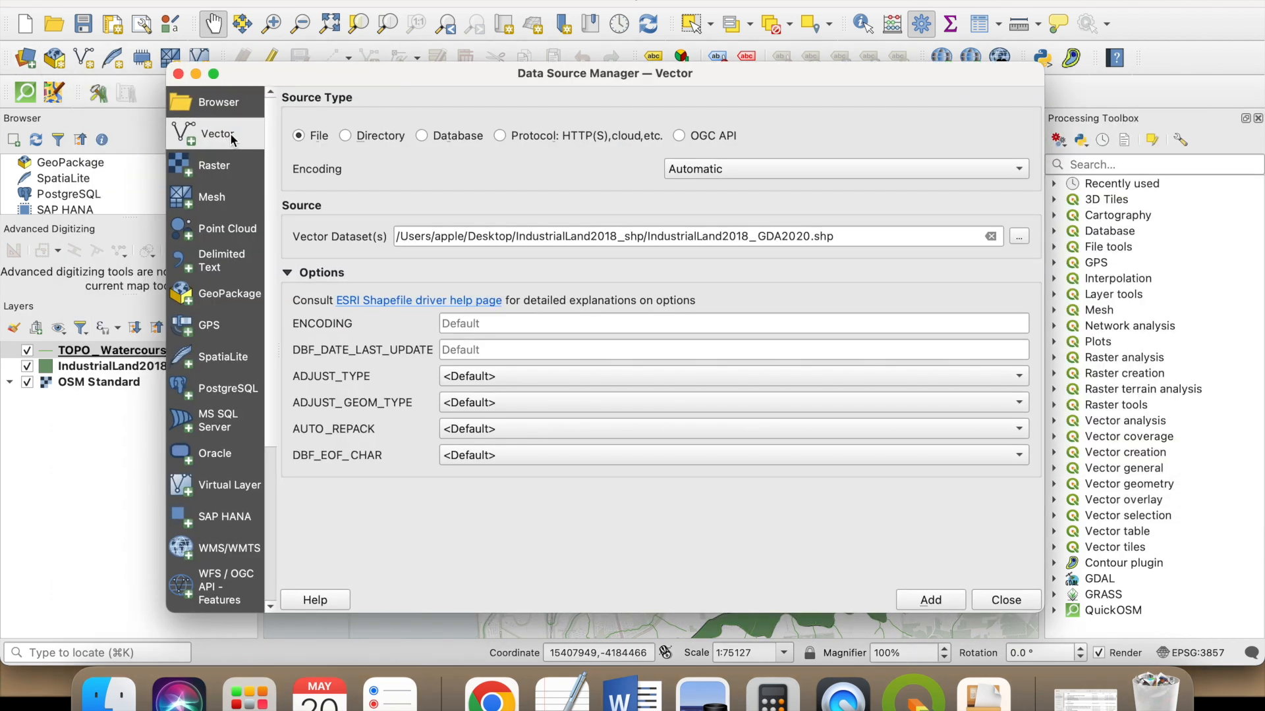
{"action": "left_click", "coordinate": [1019, 236]}
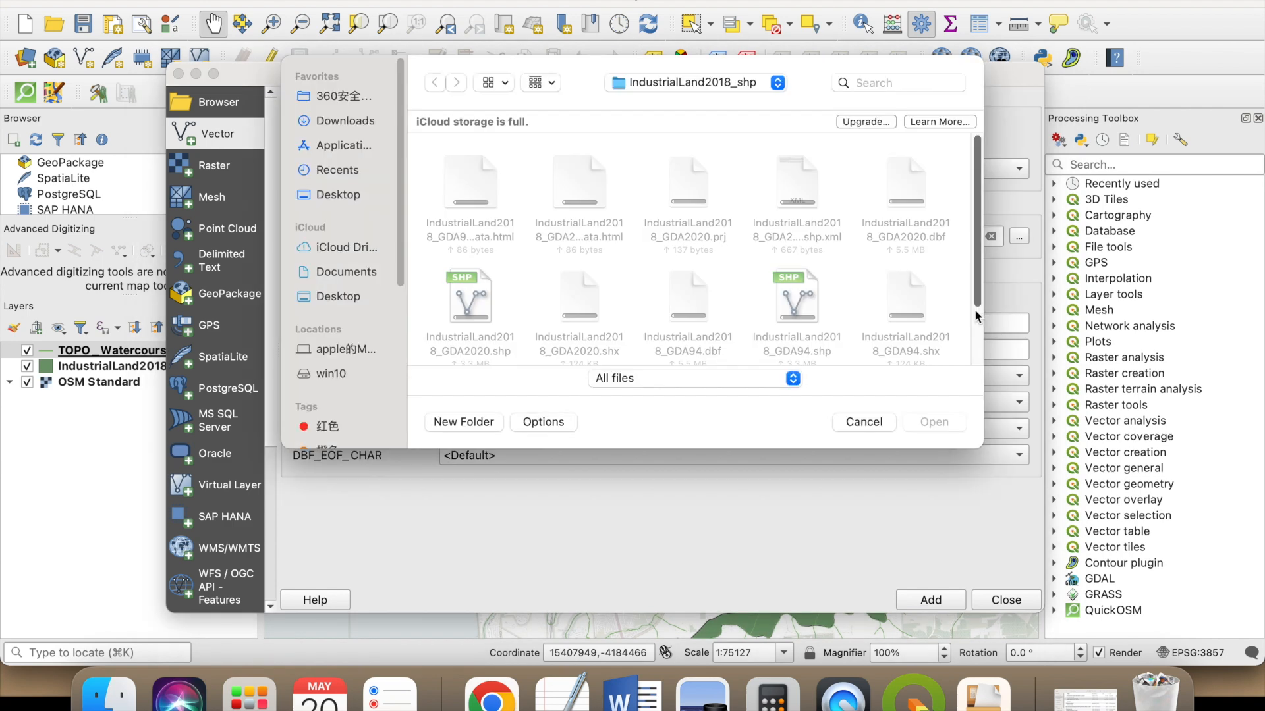
{"action": "left_click", "coordinate": [744, 381]}
{"action": "scroll", "coordinate": [687, 539], "scroll_direction": "down", "scroll_amount": 4}
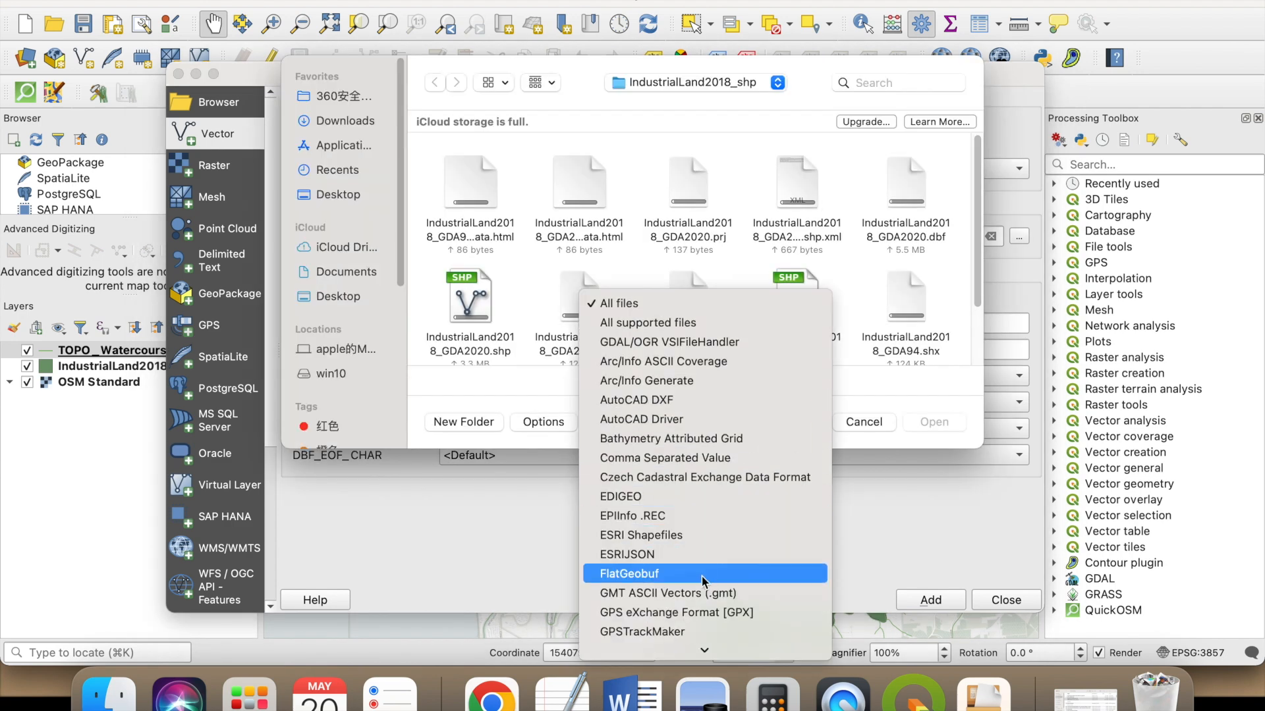
{"action": "scroll", "coordinate": [701, 573], "scroll_direction": "down", "scroll_amount": 4}
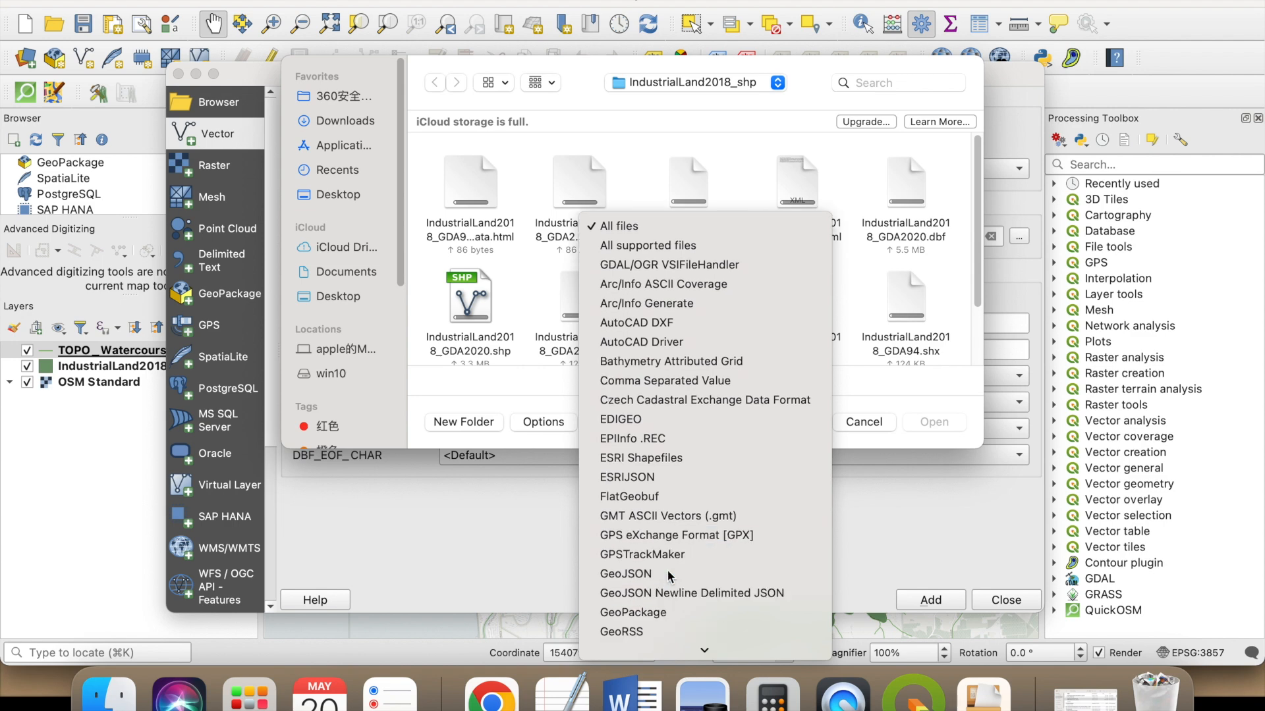
{"action": "left_click", "coordinate": [691, 574]}
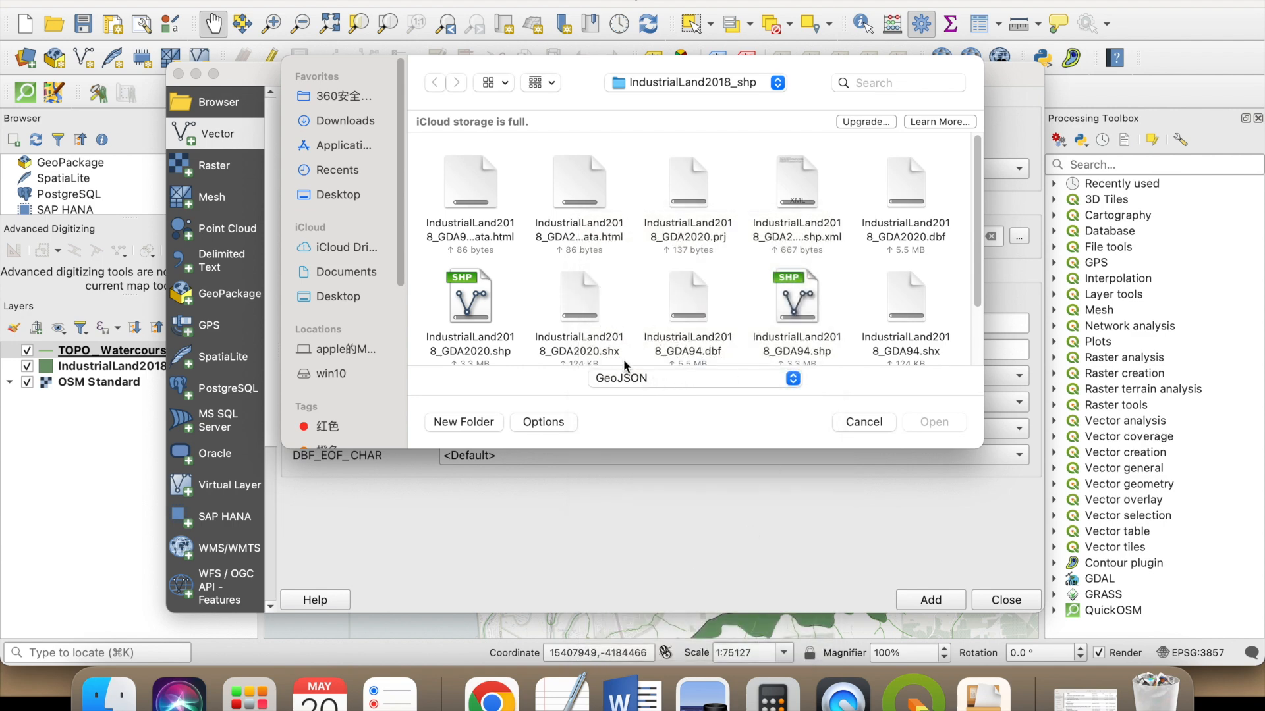
- Load Conservation Reserve Boundaries (1).geojson from the Downloads folder and add its polygon layer to the project
{"action": "left_click", "coordinate": [775, 85]}
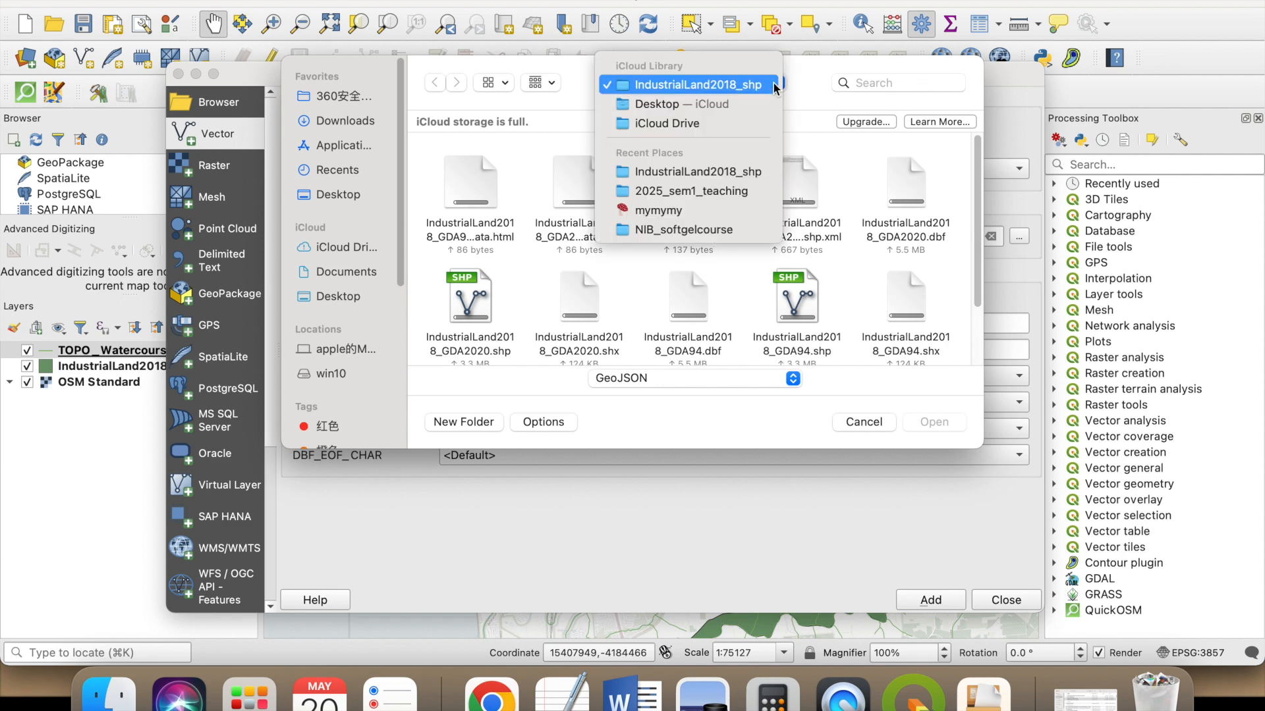
{"action": "left_click", "coordinate": [725, 109]}
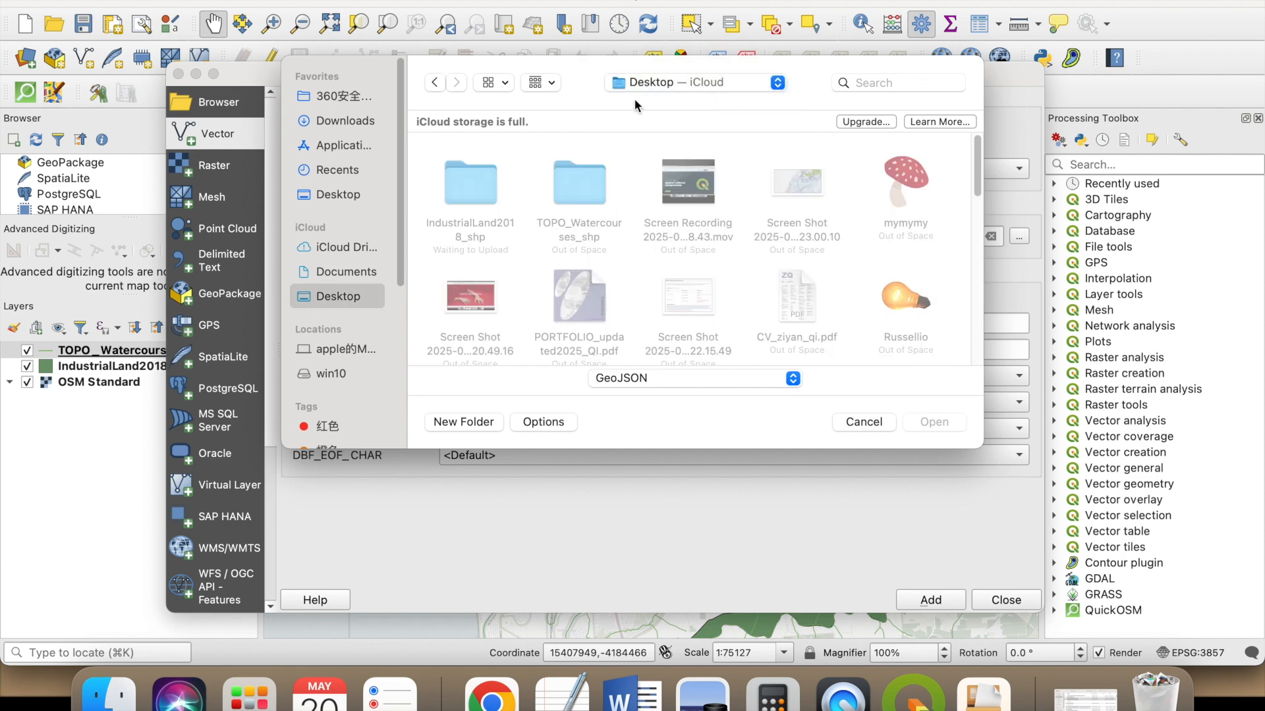
{"action": "left_click", "coordinate": [368, 123]}
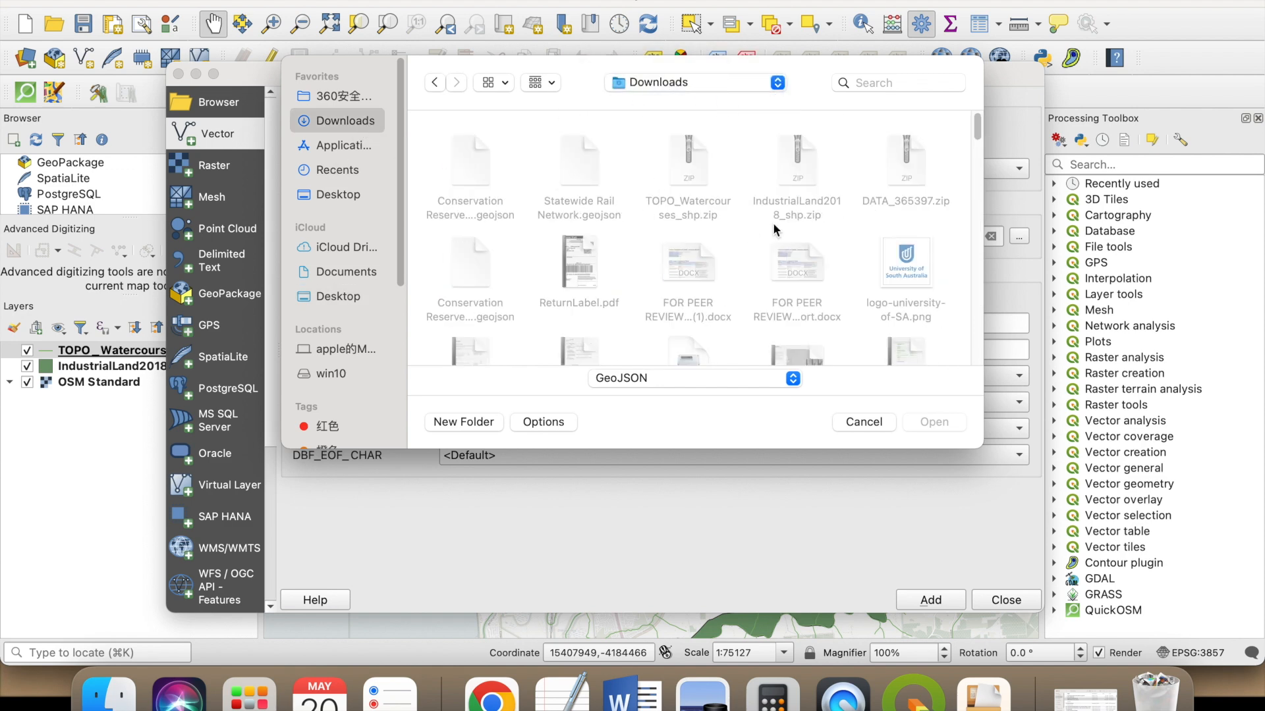
{"action": "left_click", "coordinate": [466, 184]}
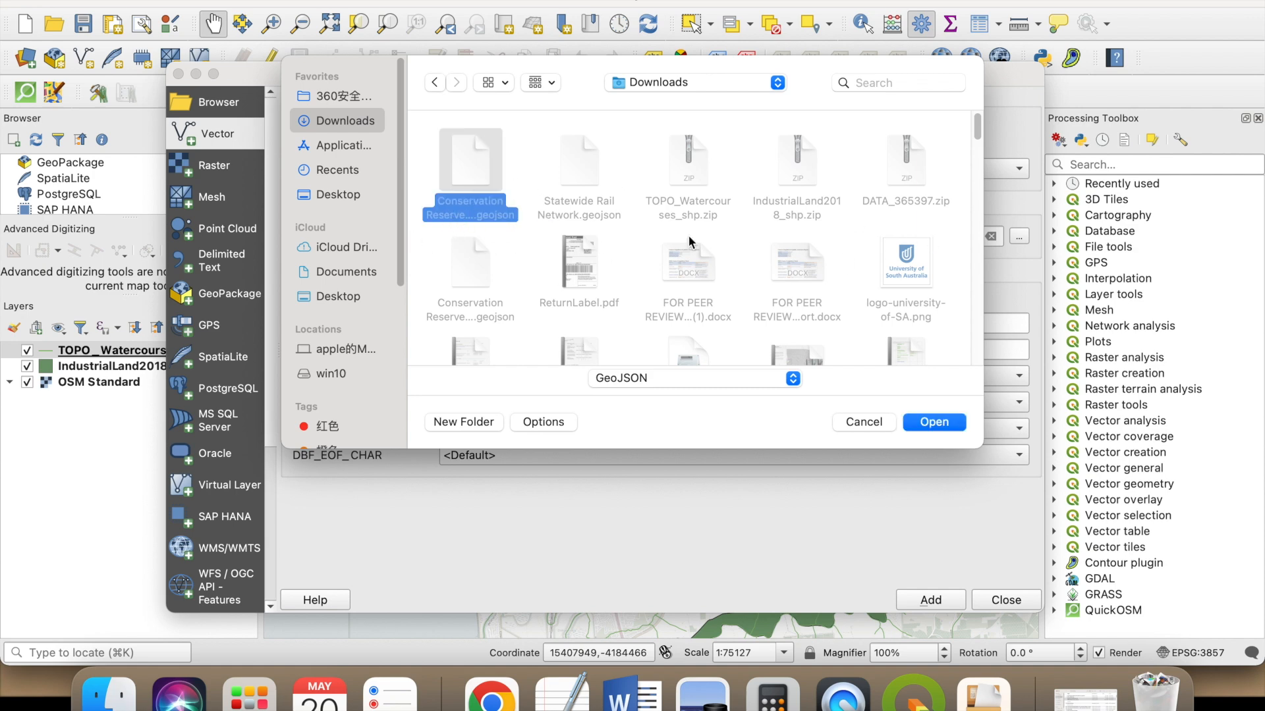
{"action": "left_click", "coordinate": [954, 420]}
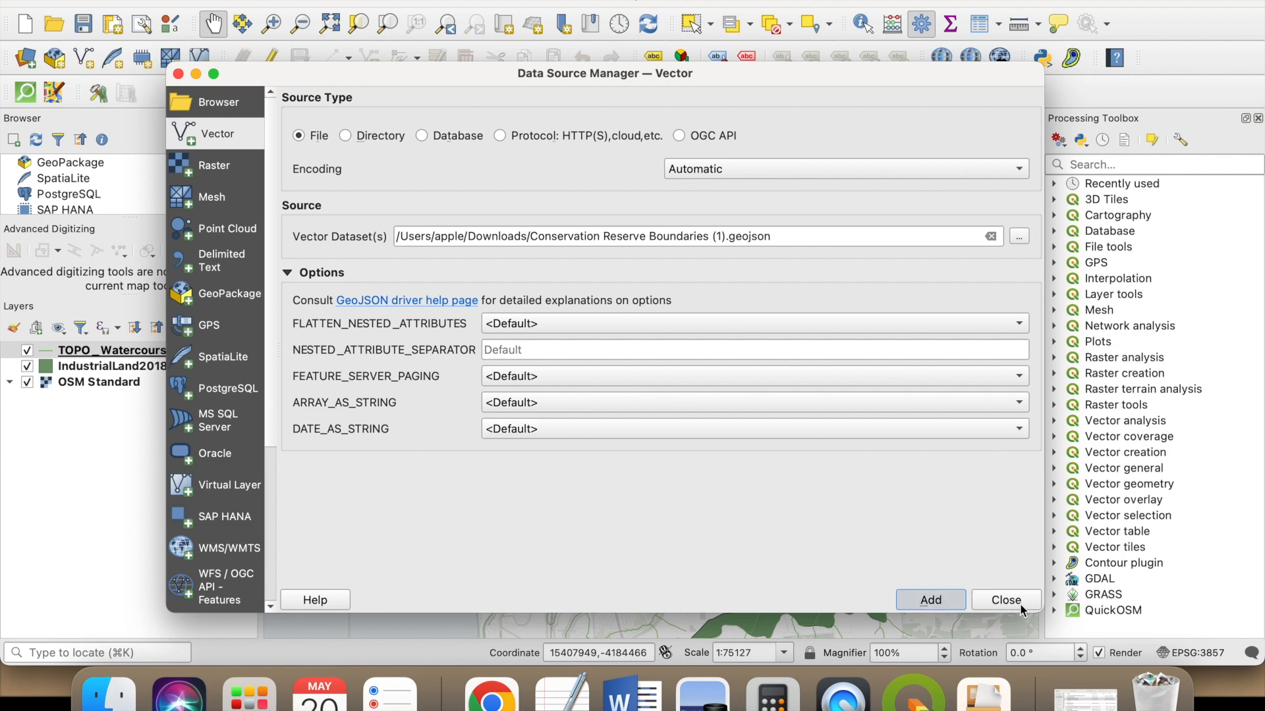
{"action": "key", "text": "Return"}
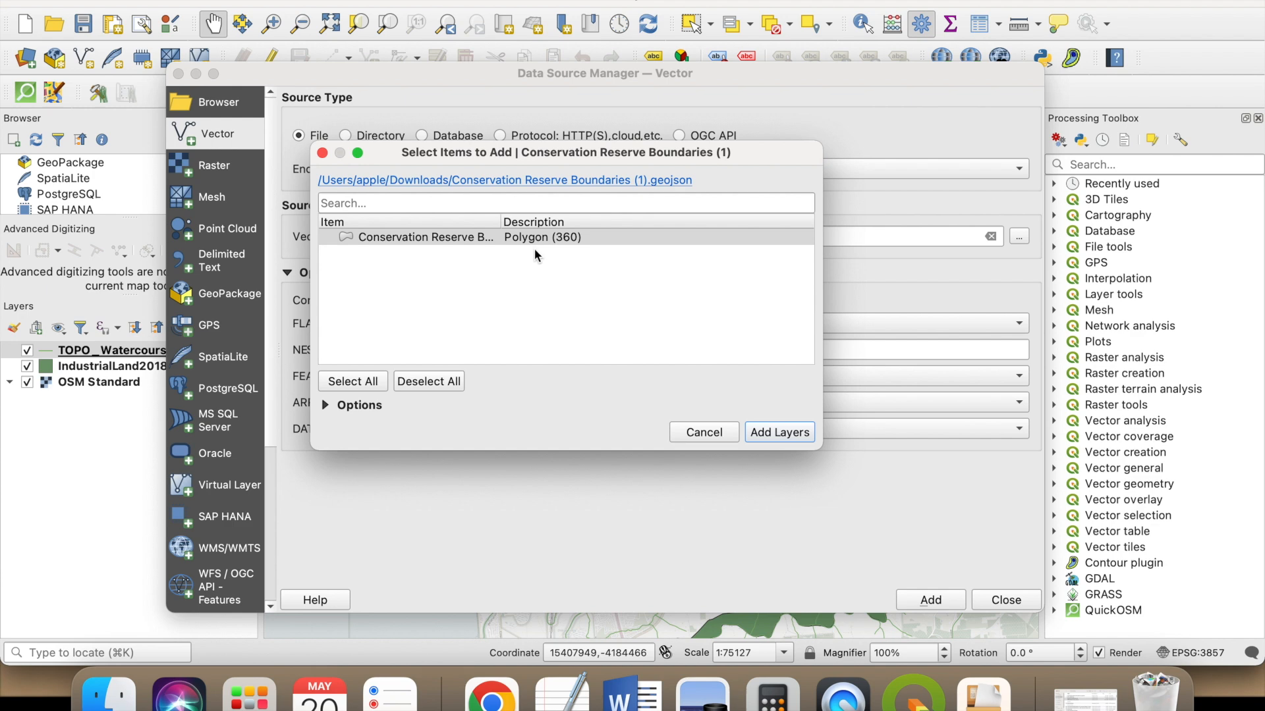
{"action": "left_click", "coordinate": [773, 432]}
{"action": "left_click", "coordinate": [941, 601]}
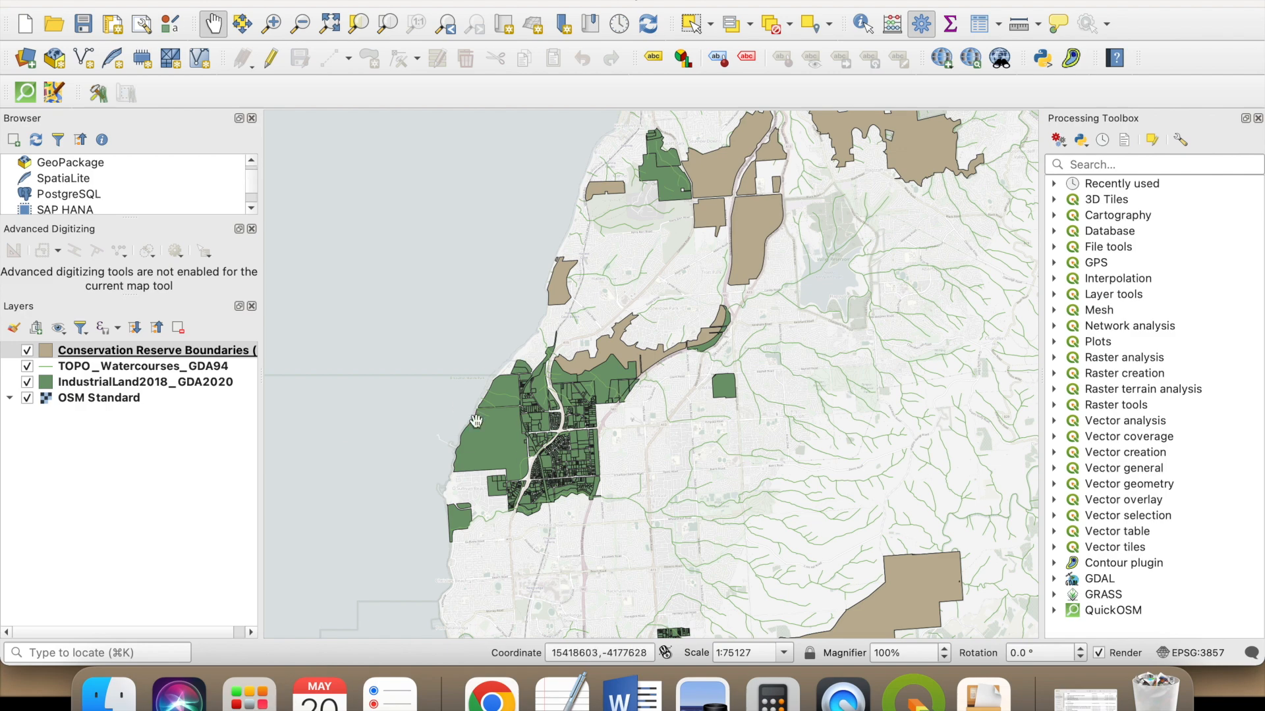
- Add Statewide Rail Network.geojson from Finder's Downloads folder to the QGIS layers and inspect the railways around Port Stanvac
{"action": "left_click", "coordinate": [109, 695]}
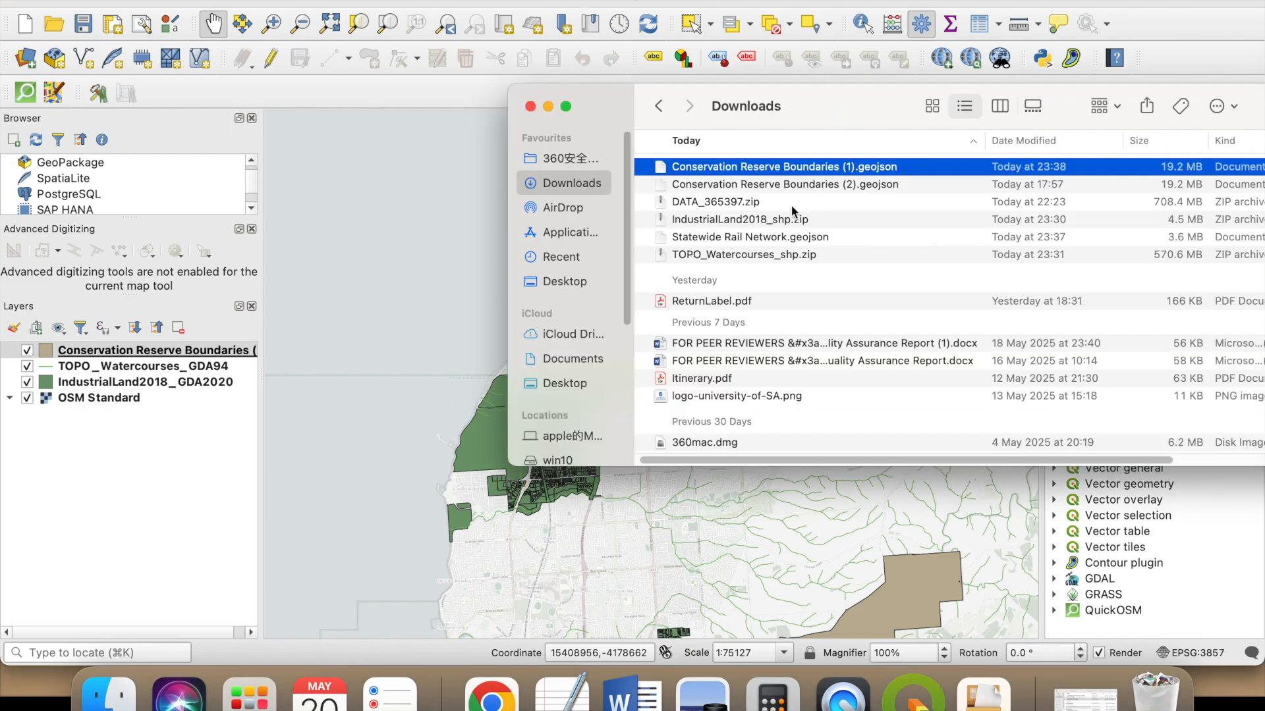
{"action": "left_click", "coordinate": [803, 244]}
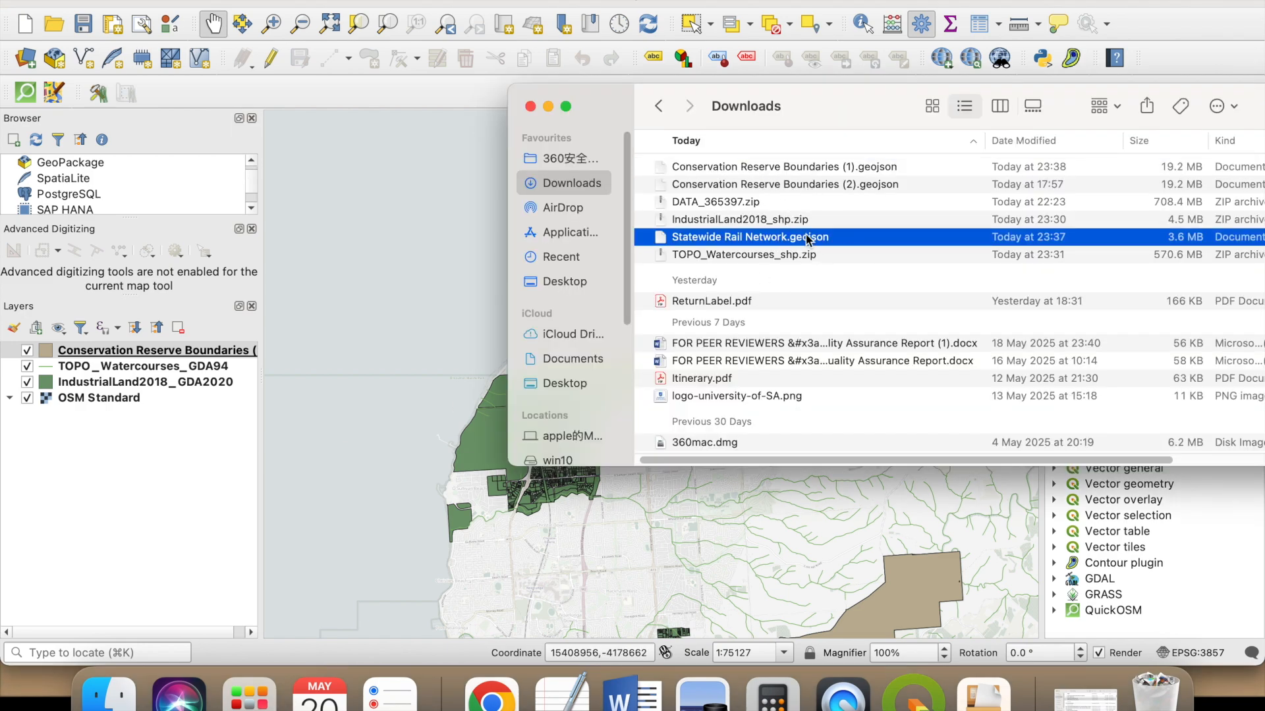
{"action": "left_click_drag", "start_coordinate": [836, 243], "coordinate": [200, 471]}
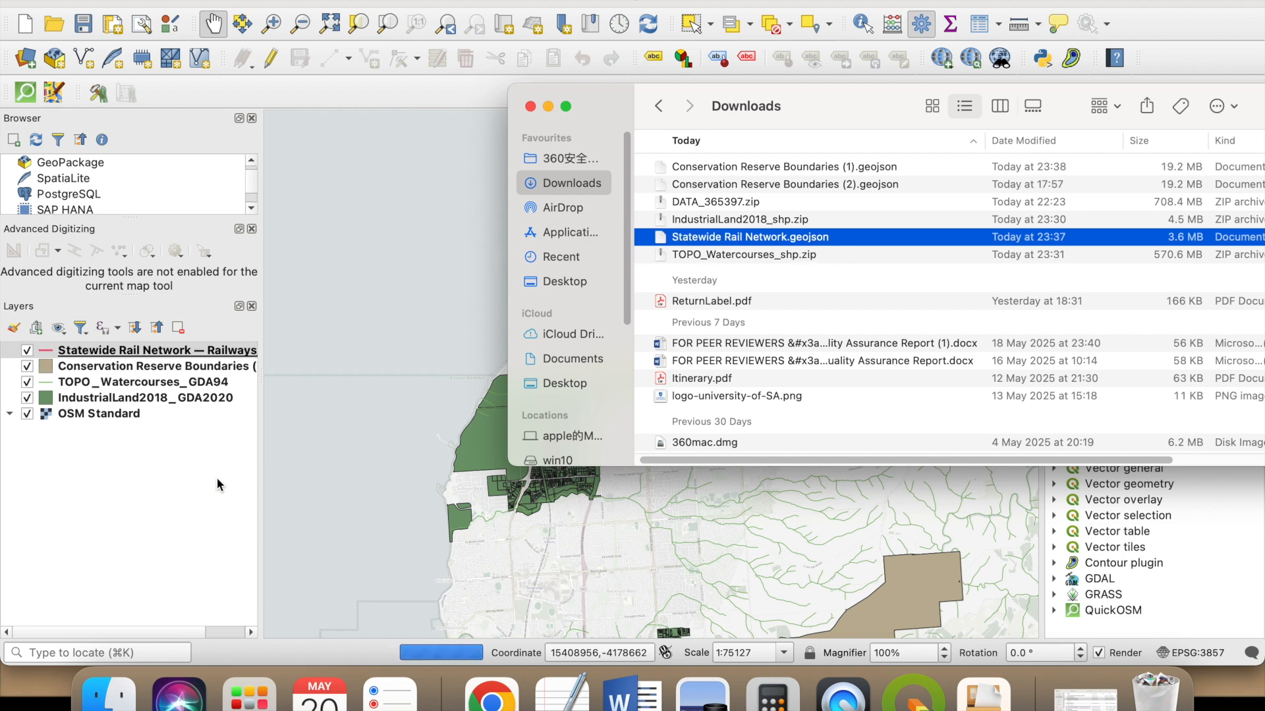
{"action": "left_click_drag", "start_coordinate": [307, 446], "coordinate": [650, 389]}
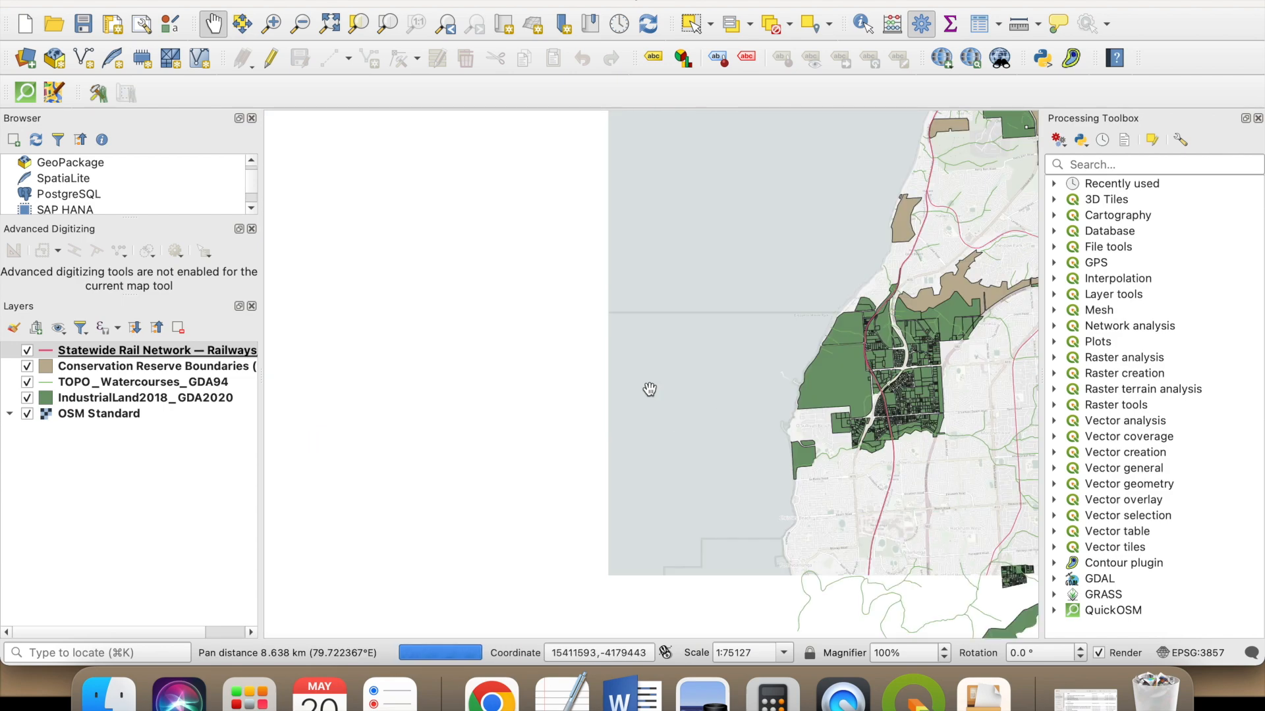
{"action": "left_click_drag", "start_coordinate": [838, 352], "coordinate": [699, 320]}
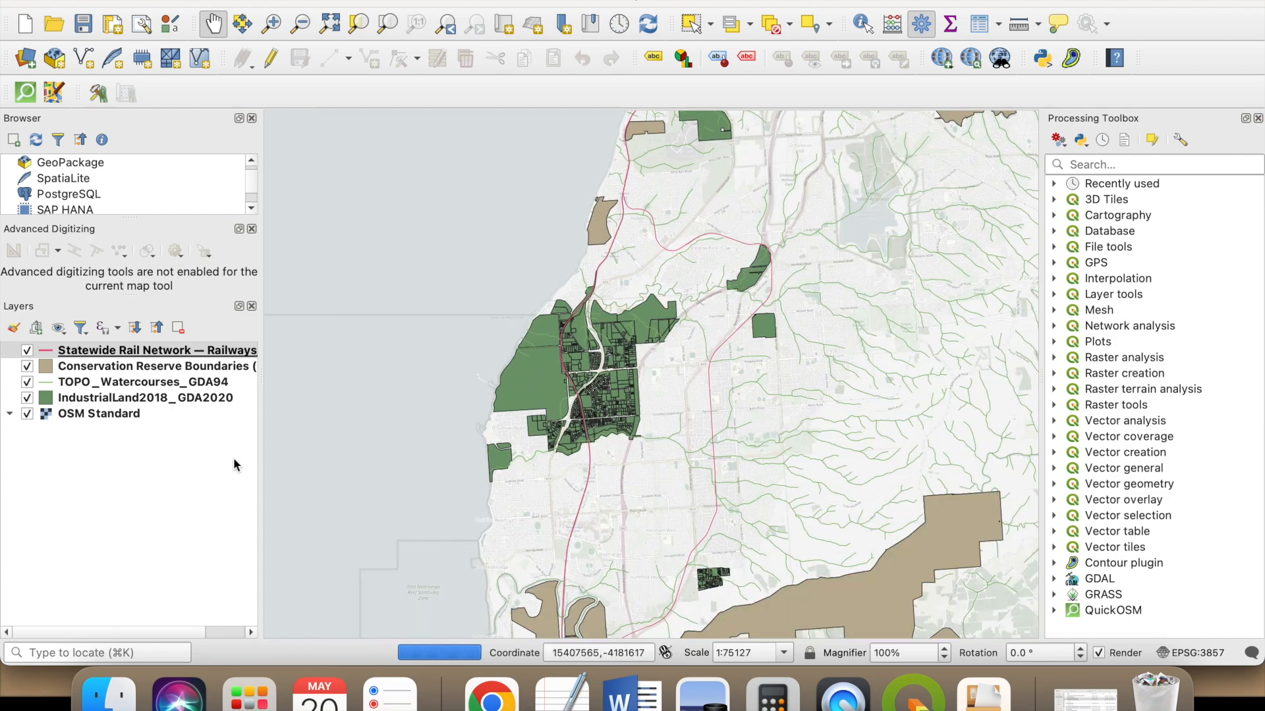
{"action": "left_click_drag", "start_coordinate": [697, 445], "coordinate": [673, 450]}
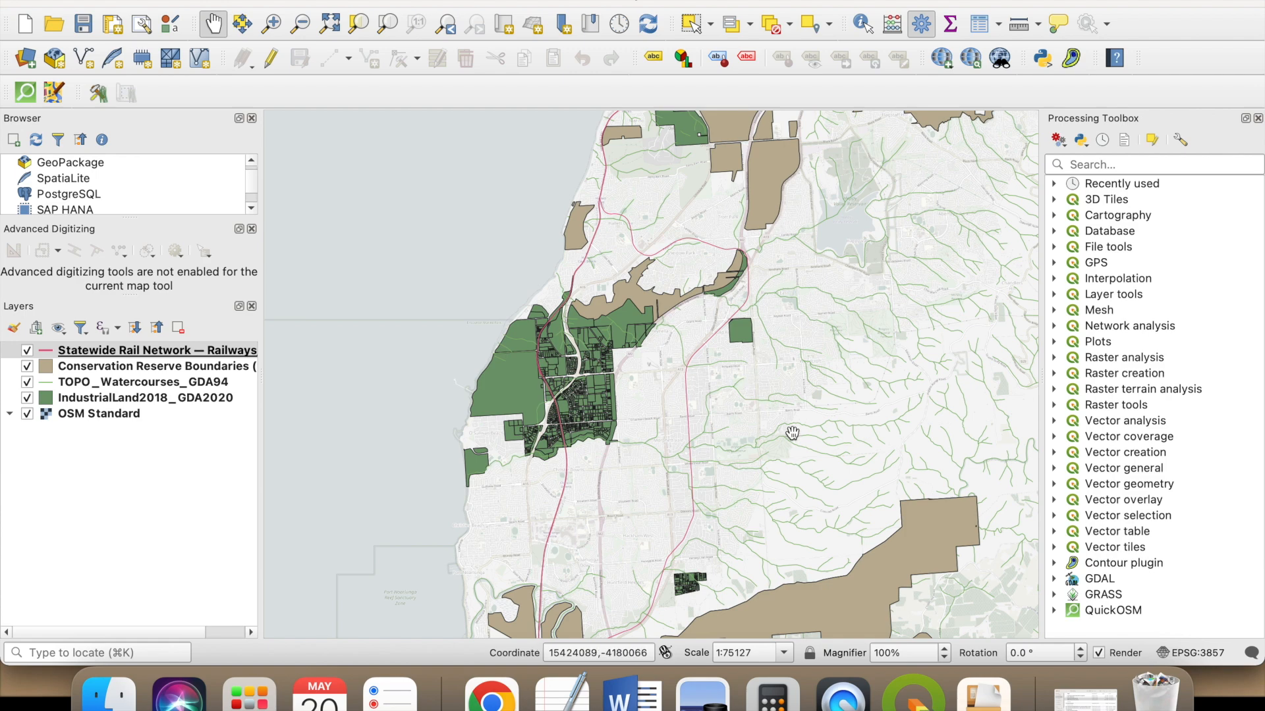
- Style the Statewide Rail Network layer as dark red lines with a width of 0.5 mm
{"action": "double_click", "coordinate": [84, 353]}
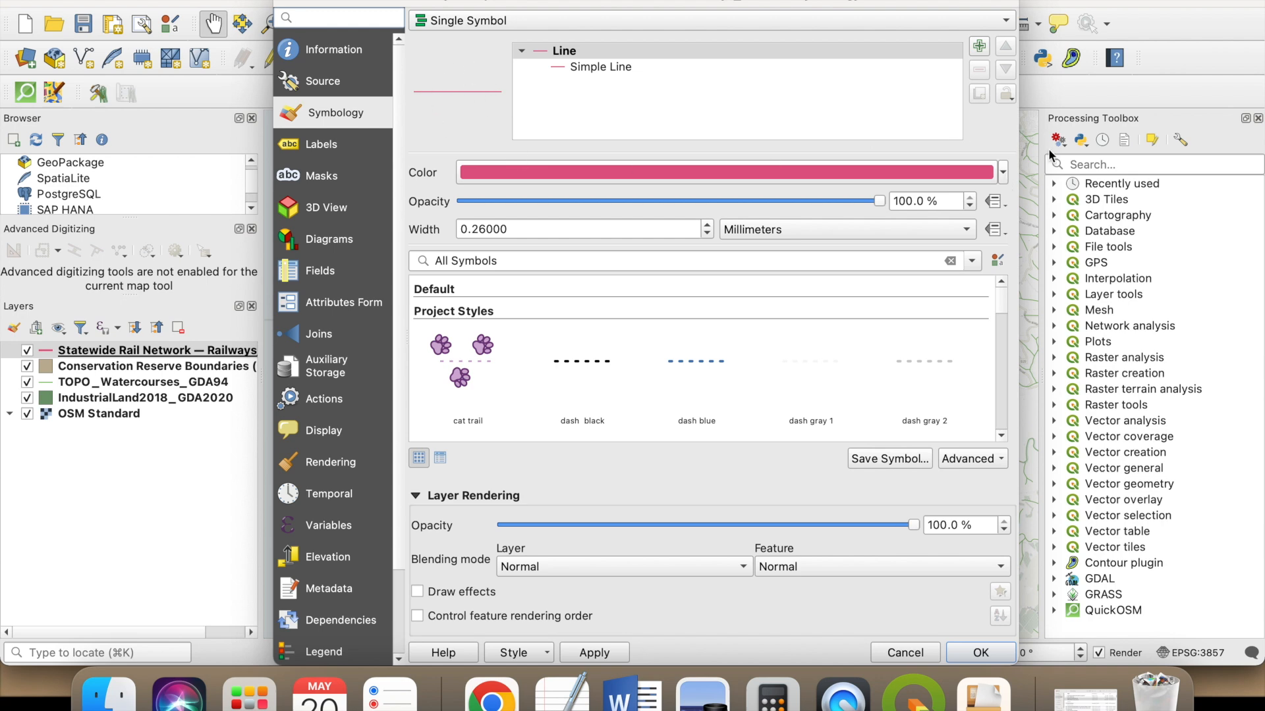
{"action": "left_click", "coordinate": [1003, 173]}
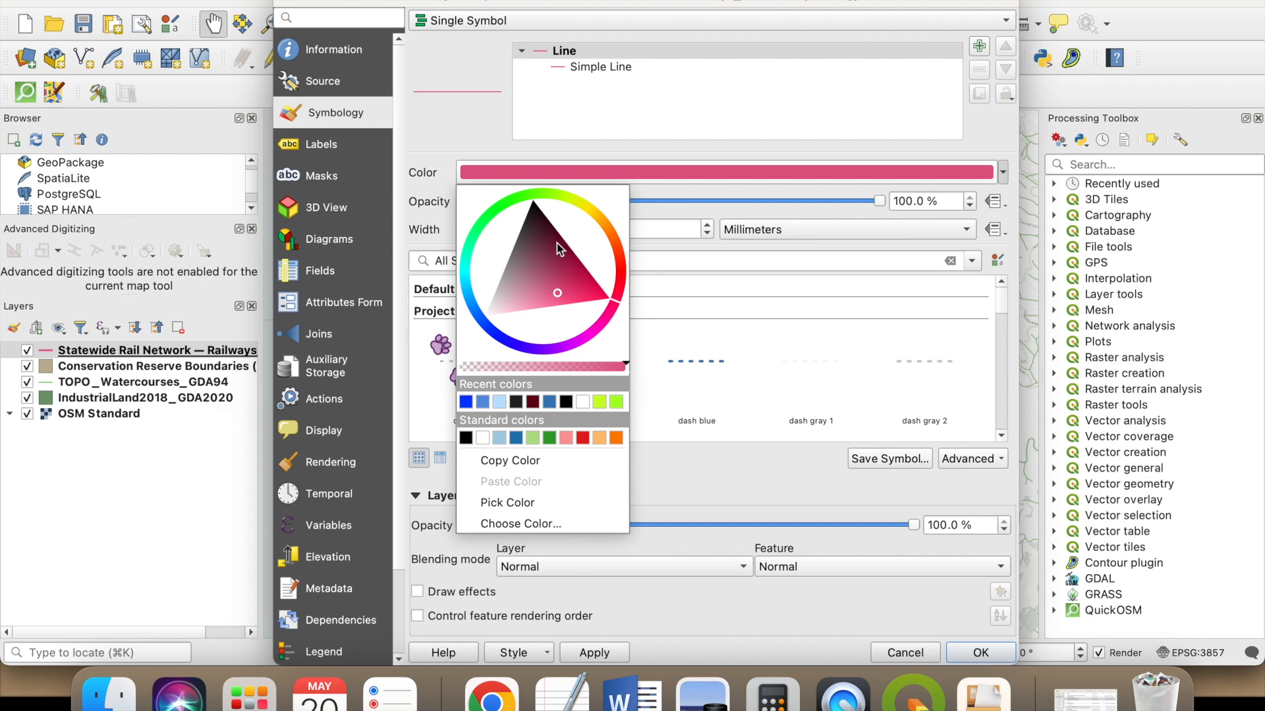
{"action": "mouse_move", "coordinate": [618, 288]}
{"action": "left_mouse_down"}
{"action": "mouse_move", "coordinate": [625, 251]}
{"action": "mouse_move", "coordinate": [613, 288]}
{"action": "mouse_move", "coordinate": [607, 198]}
{"action": "left_mouse_up"}
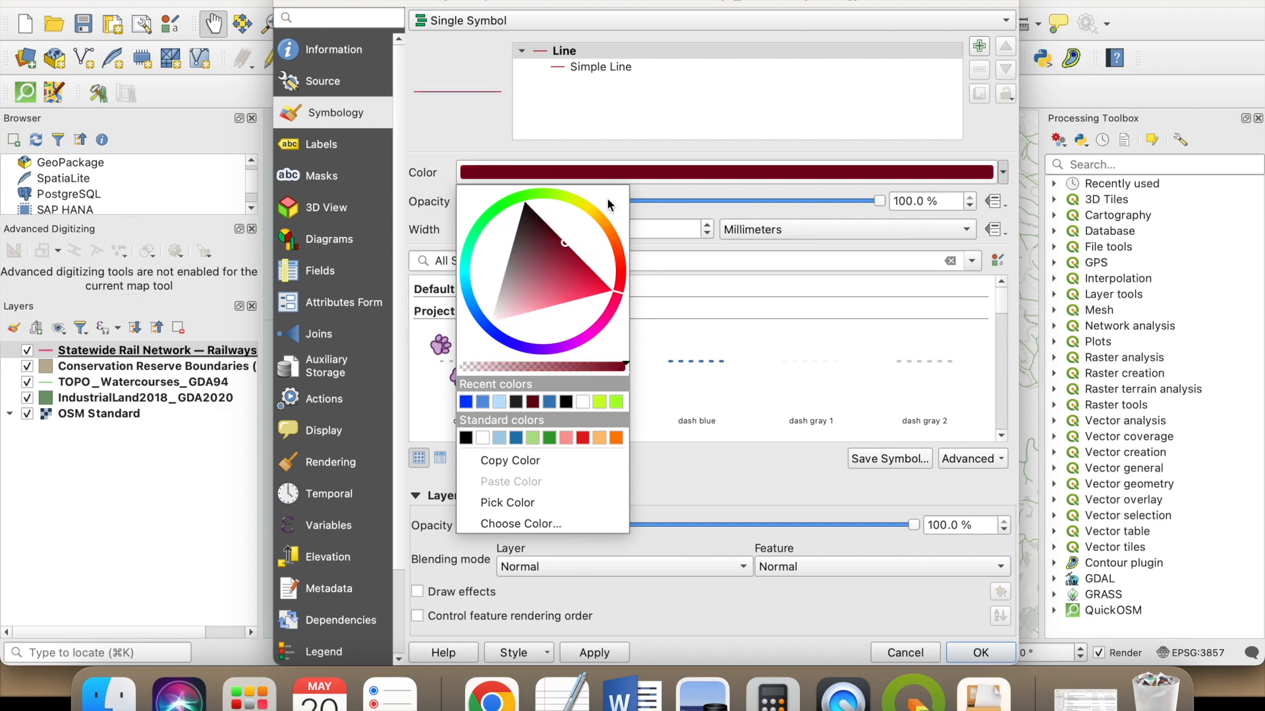
{"action": "left_click", "coordinate": [798, 201]}
{"action": "left_click_drag", "start_coordinate": [511, 229], "coordinate": [475, 232]}
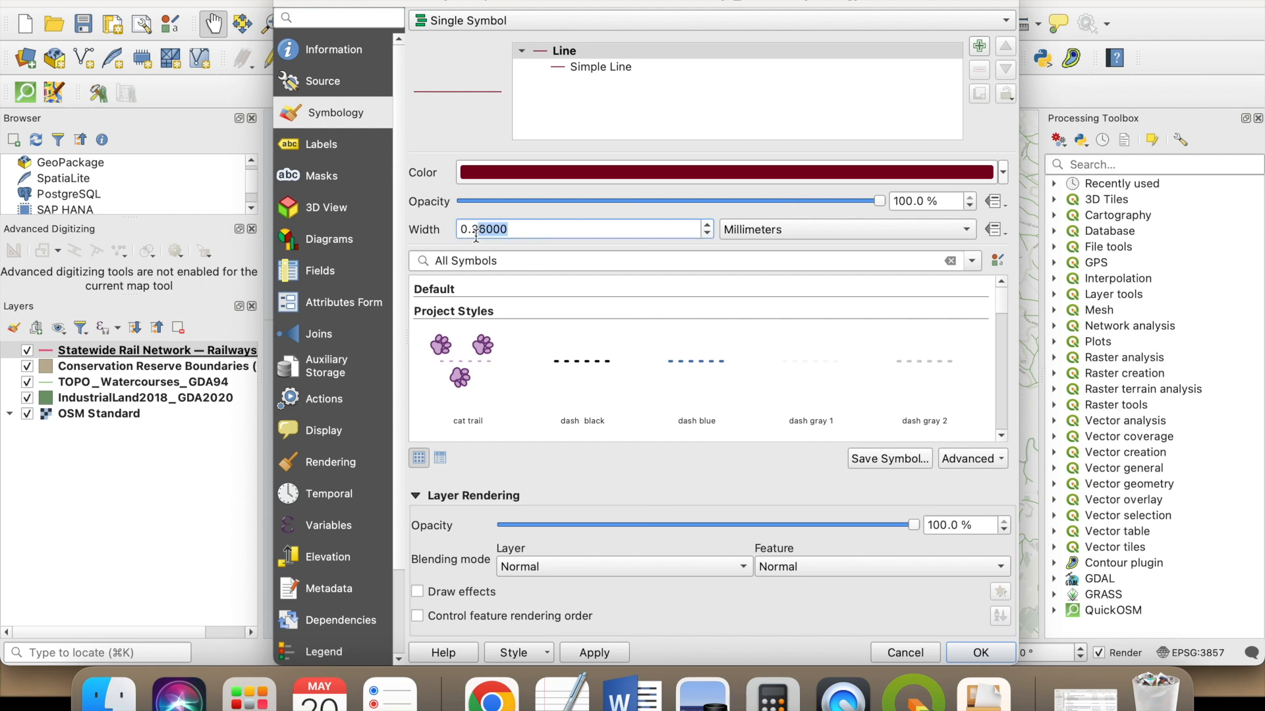
{"action": "type", "text": "5"}
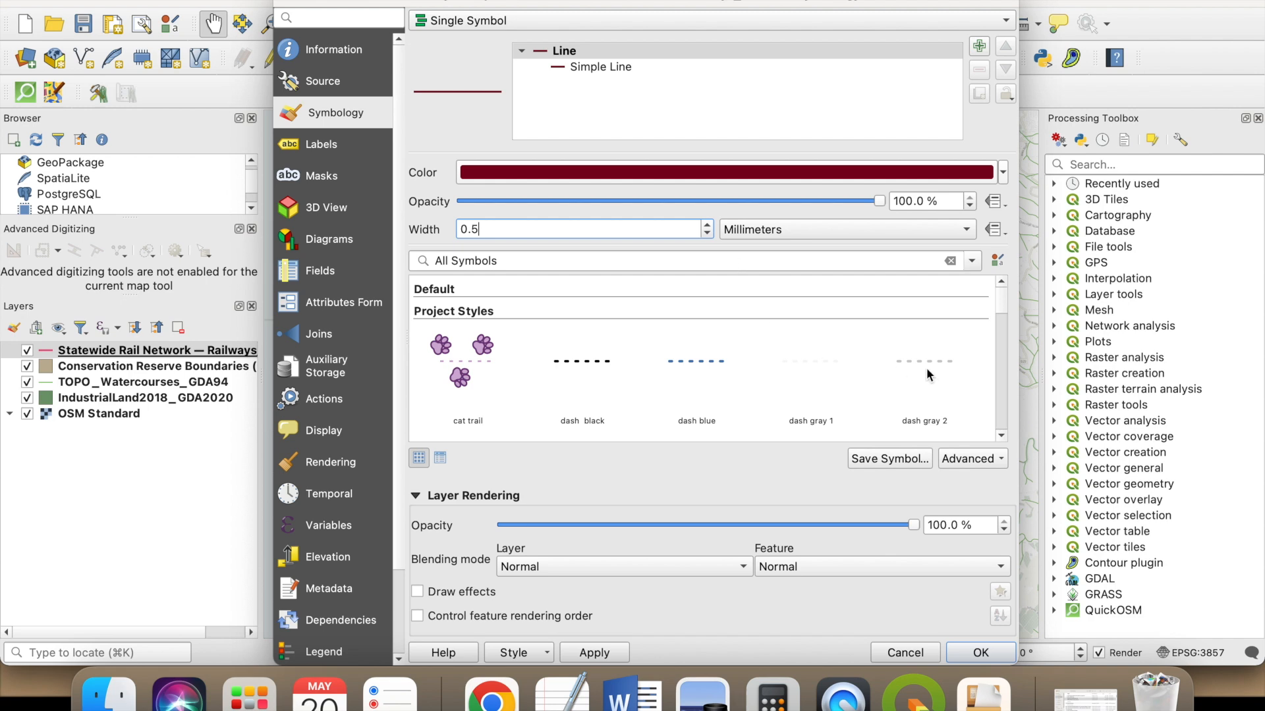
{"action": "left_click", "coordinate": [594, 652]}
{"action": "left_click", "coordinate": [980, 652]}
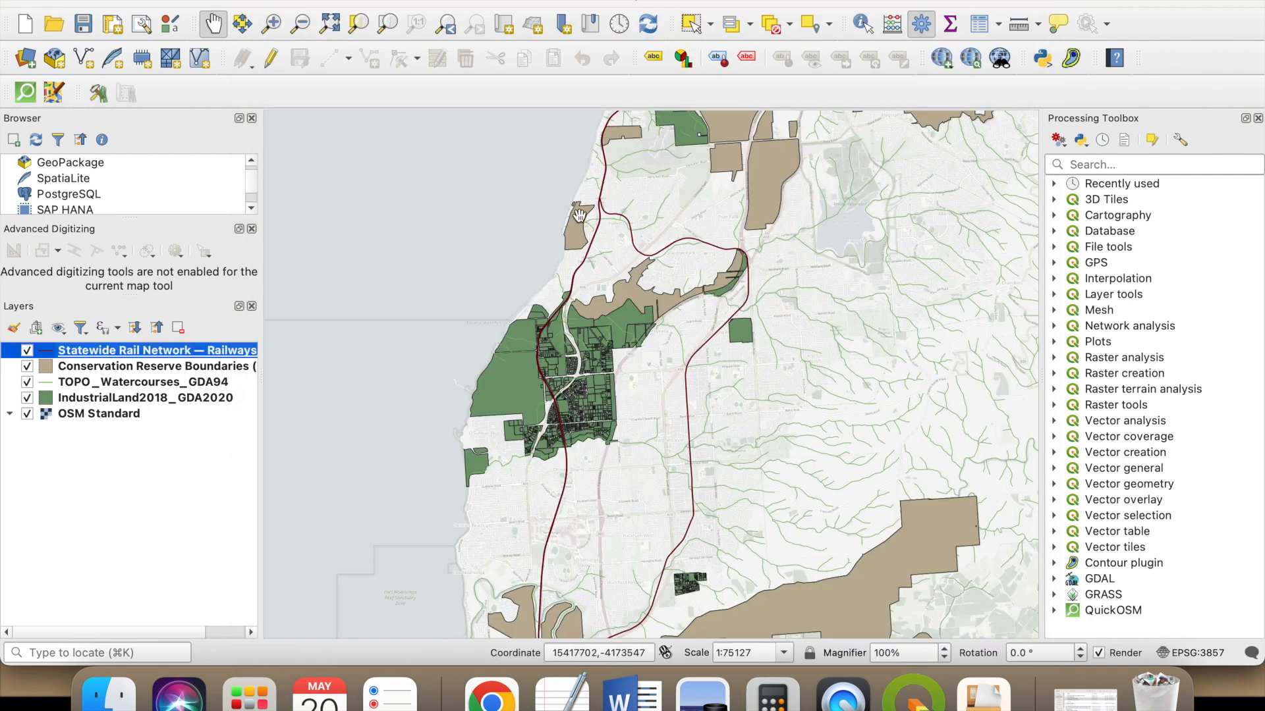
{"action": "scroll", "coordinate": [606, 219], "scroll_direction": "up", "scroll_amount": 5}
{"action": "scroll", "coordinate": [570, 262], "scroll_direction": "down", "scroll_amount": 8}
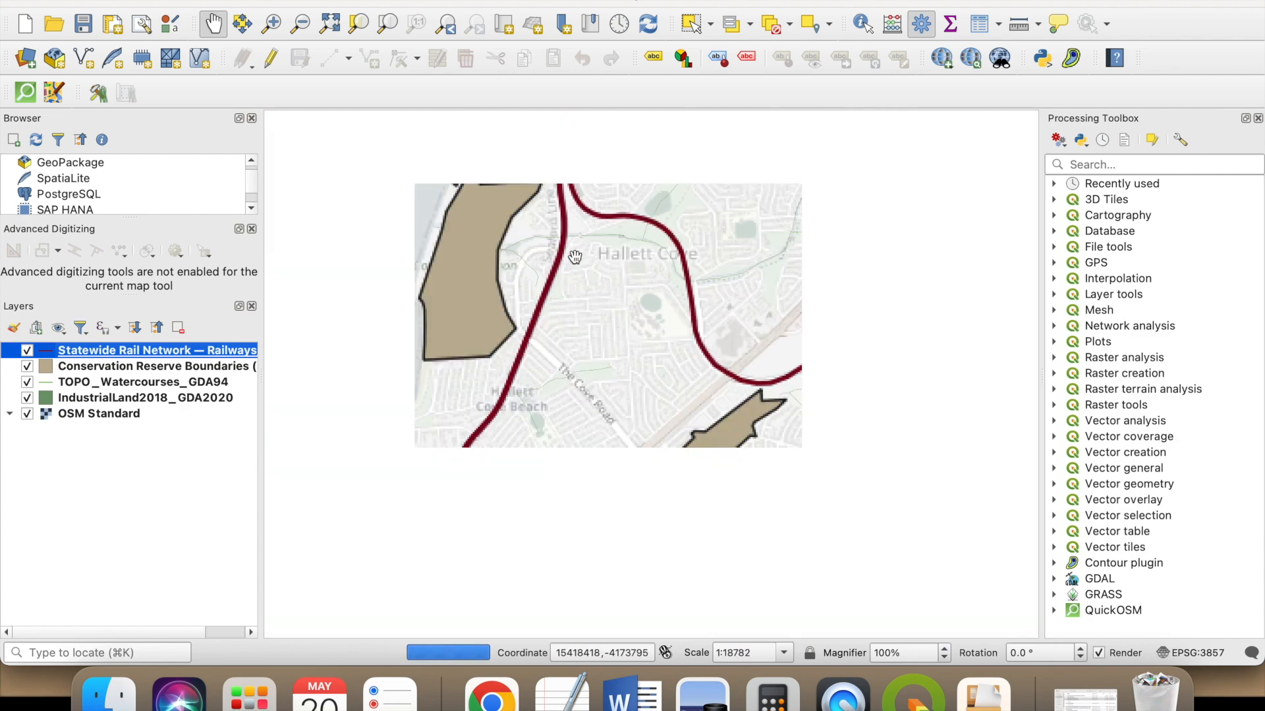
- Style the TOPO_Watercourses_GDA94 layer with the dash blue symbol in medium blue and a width of 0.3 mm
{"action": "double_click", "coordinate": [142, 382]}
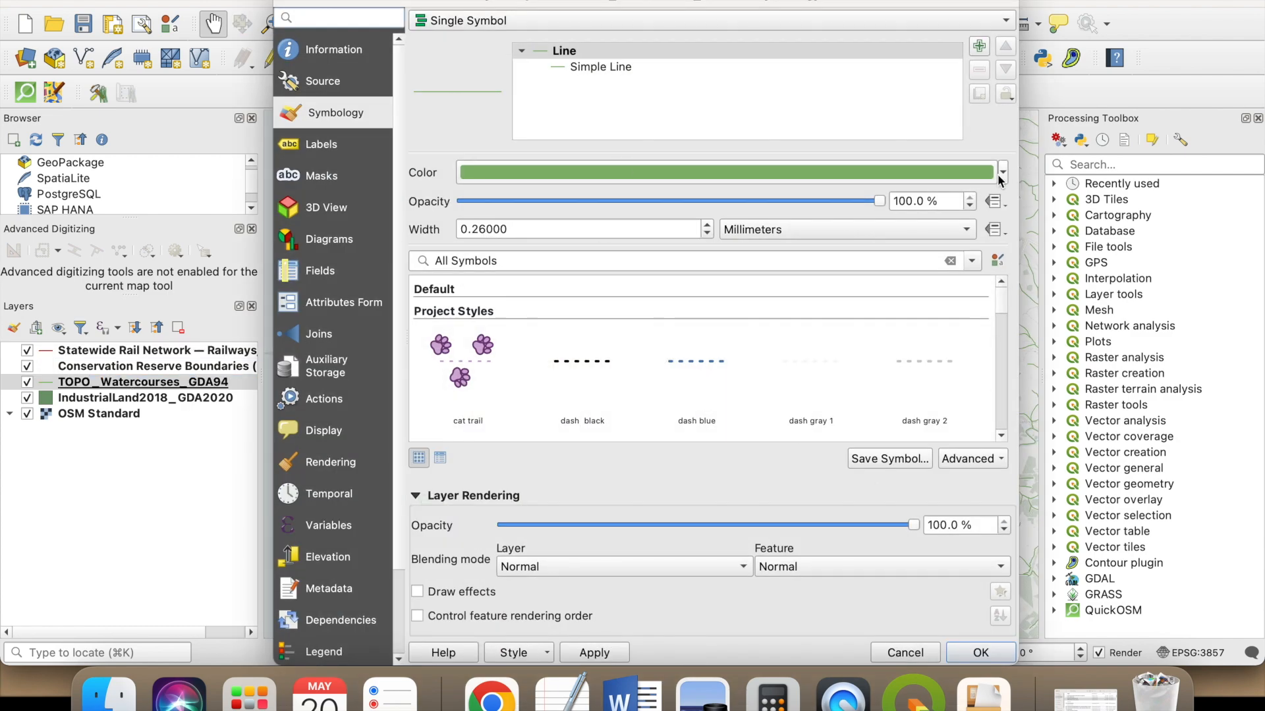
{"action": "left_click", "coordinate": [1002, 172]}
{"action": "left_click", "coordinate": [499, 403]}
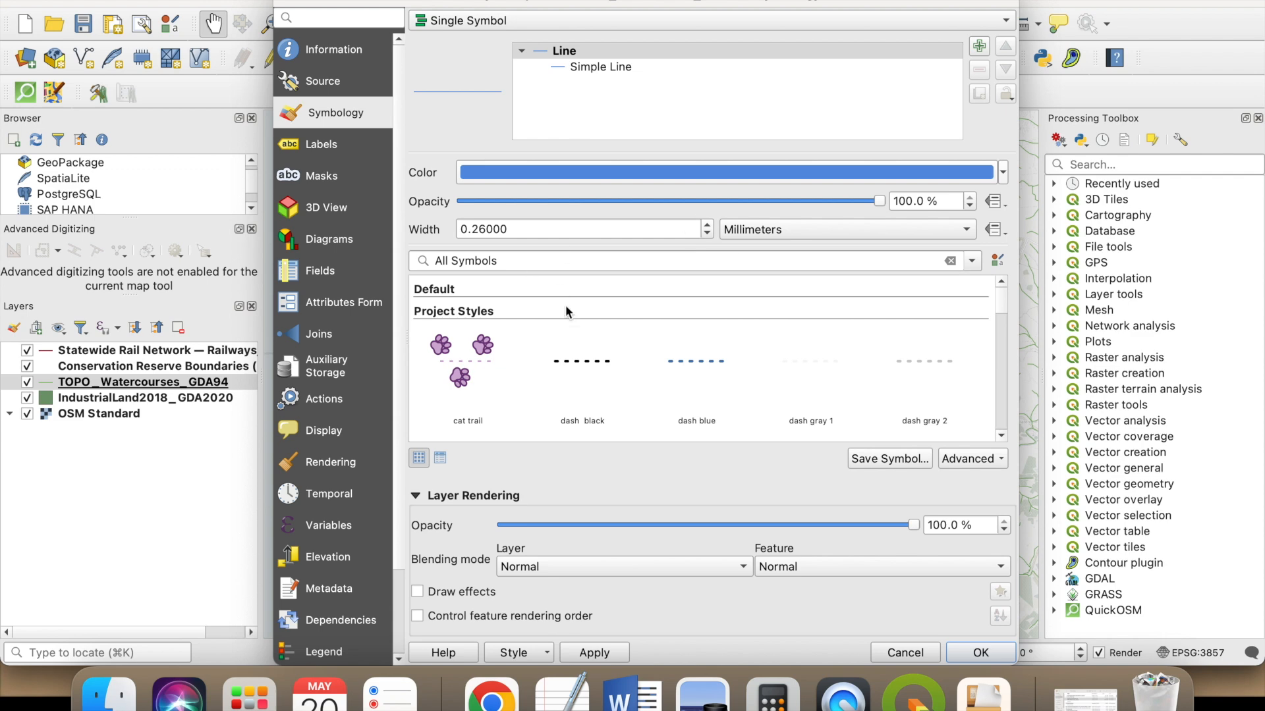
{"action": "left_click", "coordinate": [696, 361]}
{"action": "left_click", "coordinate": [1002, 173]}
{"action": "left_click", "coordinate": [519, 402]}
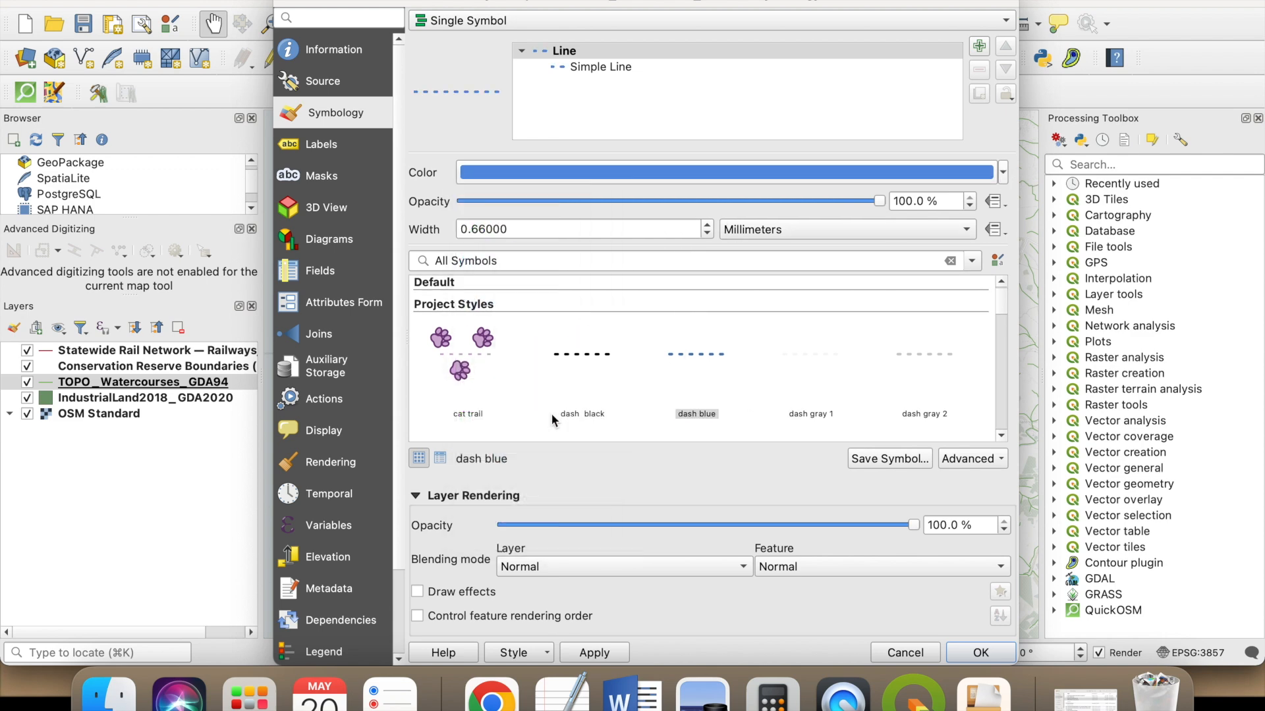
{"action": "left_click_drag", "start_coordinate": [506, 229], "coordinate": [472, 235]}
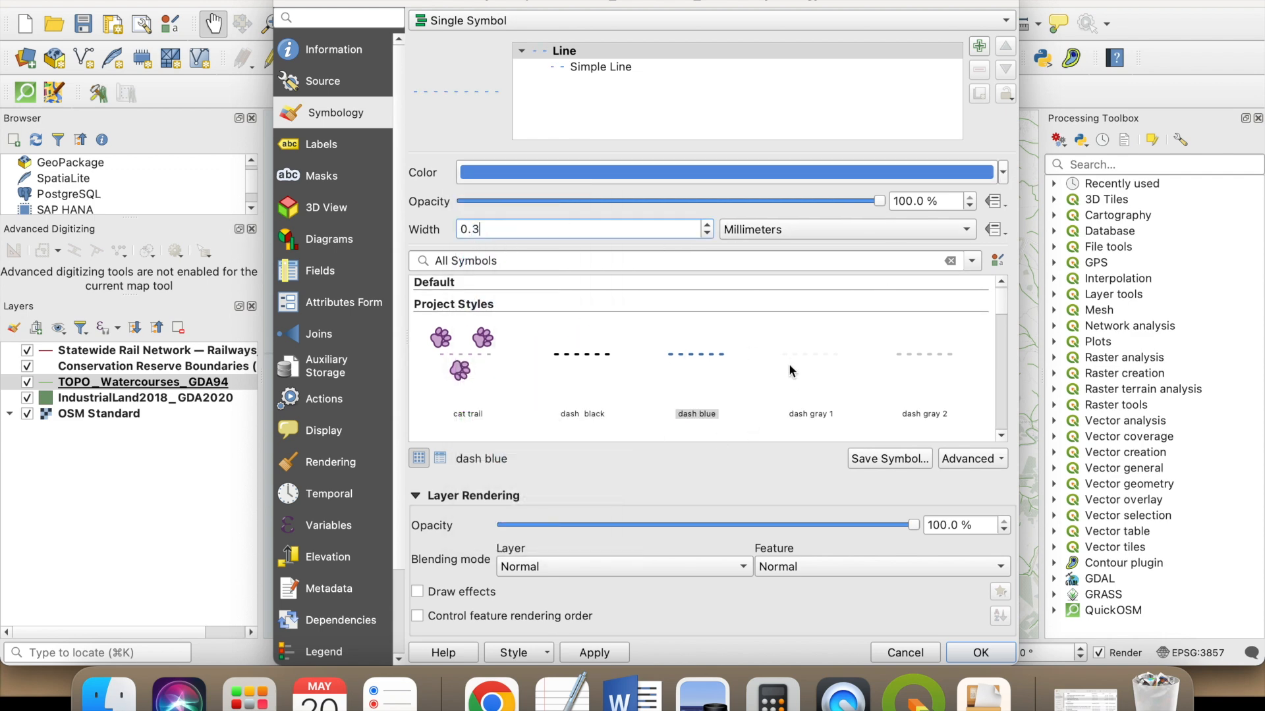
{"action": "left_click", "coordinate": [980, 652]}
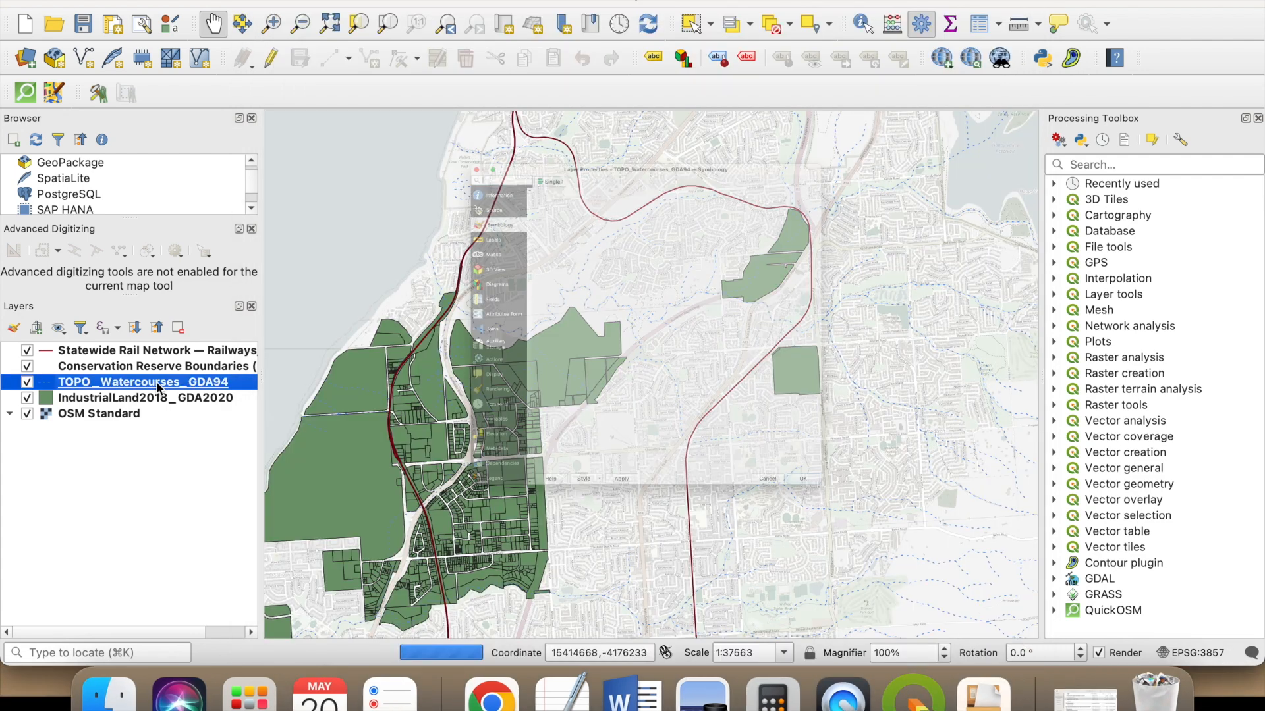
- Set the line width of the TOPO_Watercourses_GDA94 layer to 0.5 mm
{"action": "double_click", "coordinate": [157, 382]}
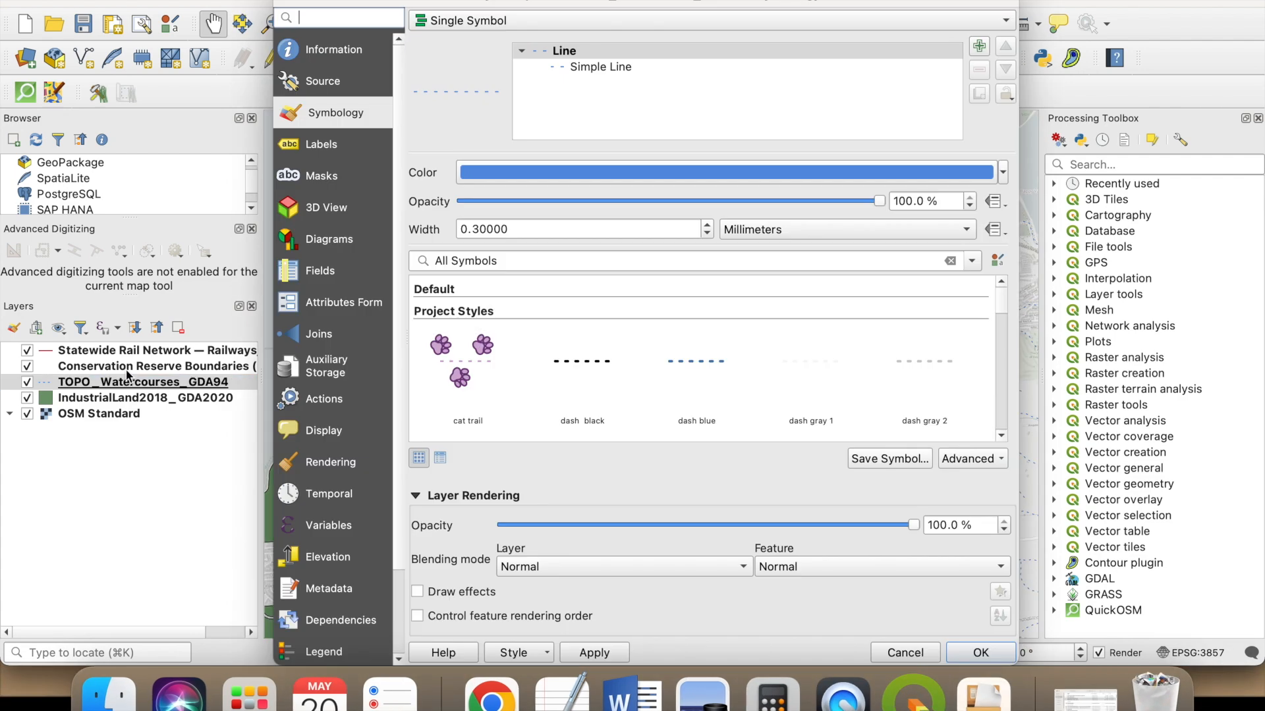
{"action": "left_click", "coordinate": [977, 177]}
{"action": "left_click", "coordinate": [1061, 510]}
{"action": "left_click", "coordinate": [609, 53]}
{"action": "left_click", "coordinate": [620, 68]}
{"action": "left_click", "coordinate": [580, 52]}
{"action": "left_click_drag", "start_coordinate": [514, 231], "coordinate": [475, 234]}
{"action": "type", "text": "5"}
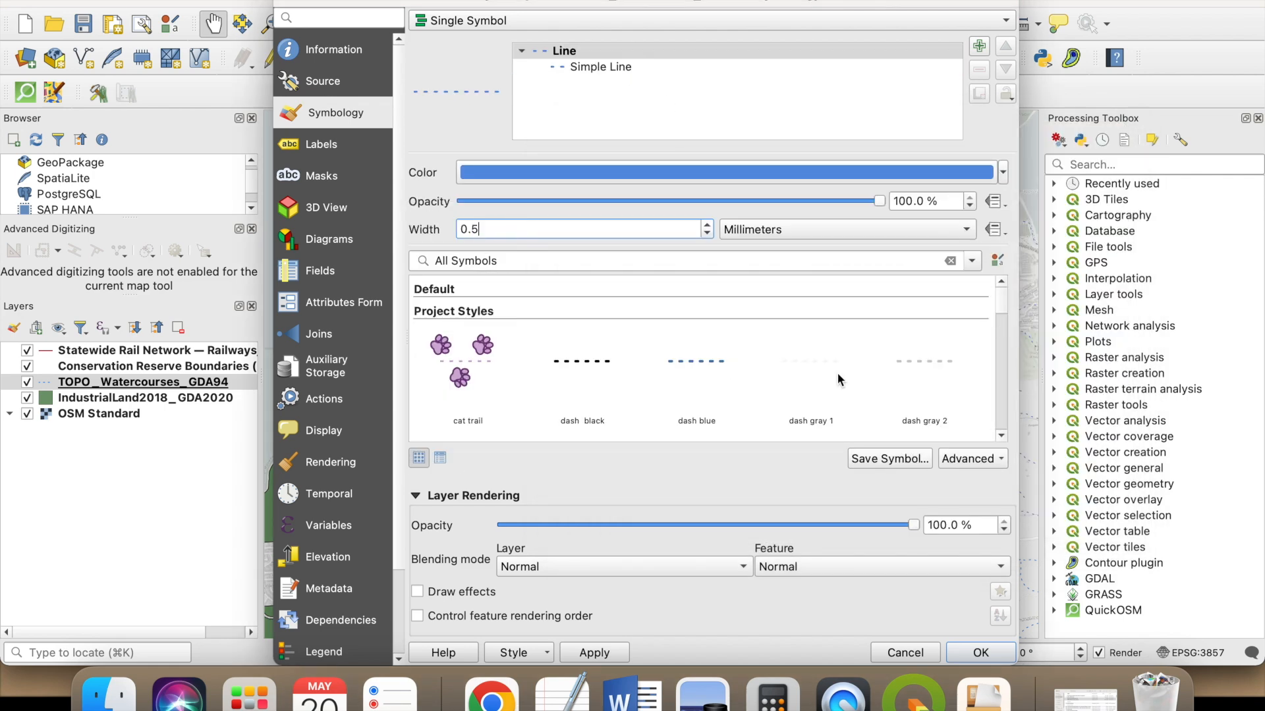
{"action": "left_click", "coordinate": [979, 654]}
- Style the IndustrialLand2018_GDA2020 layer with a horizontal line pattern fill symbol and set its outline stroke style to No Line
{"action": "left_click", "coordinate": [132, 398]}
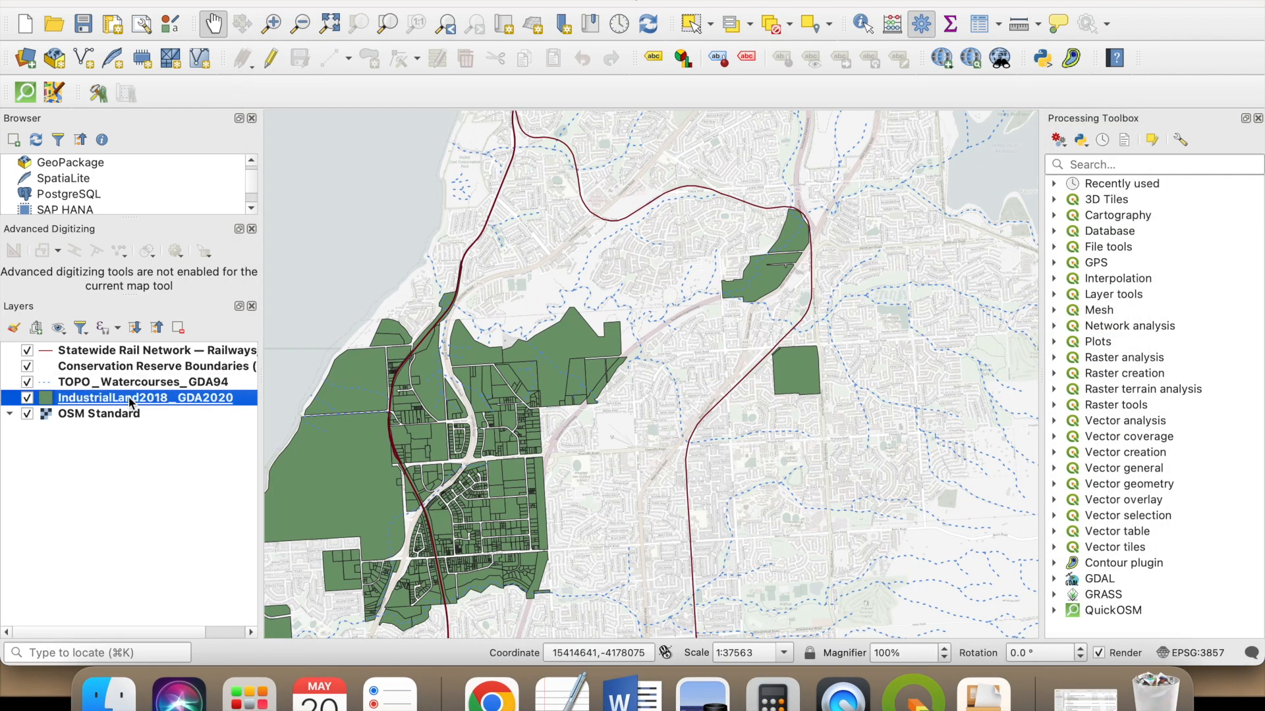
{"action": "scroll", "coordinate": [885, 392], "scroll_direction": "down", "scroll_amount": 5}
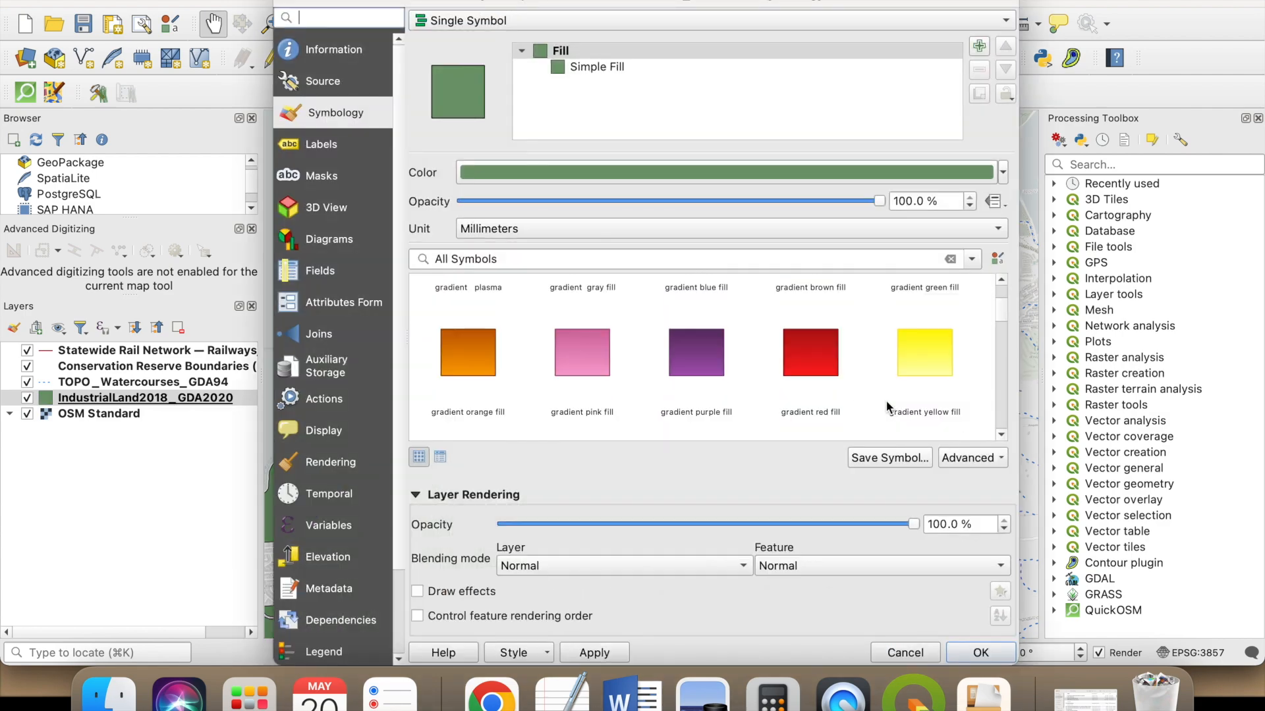
{"action": "left_click", "coordinate": [988, 339]}
{"action": "left_click", "coordinate": [624, 69]}
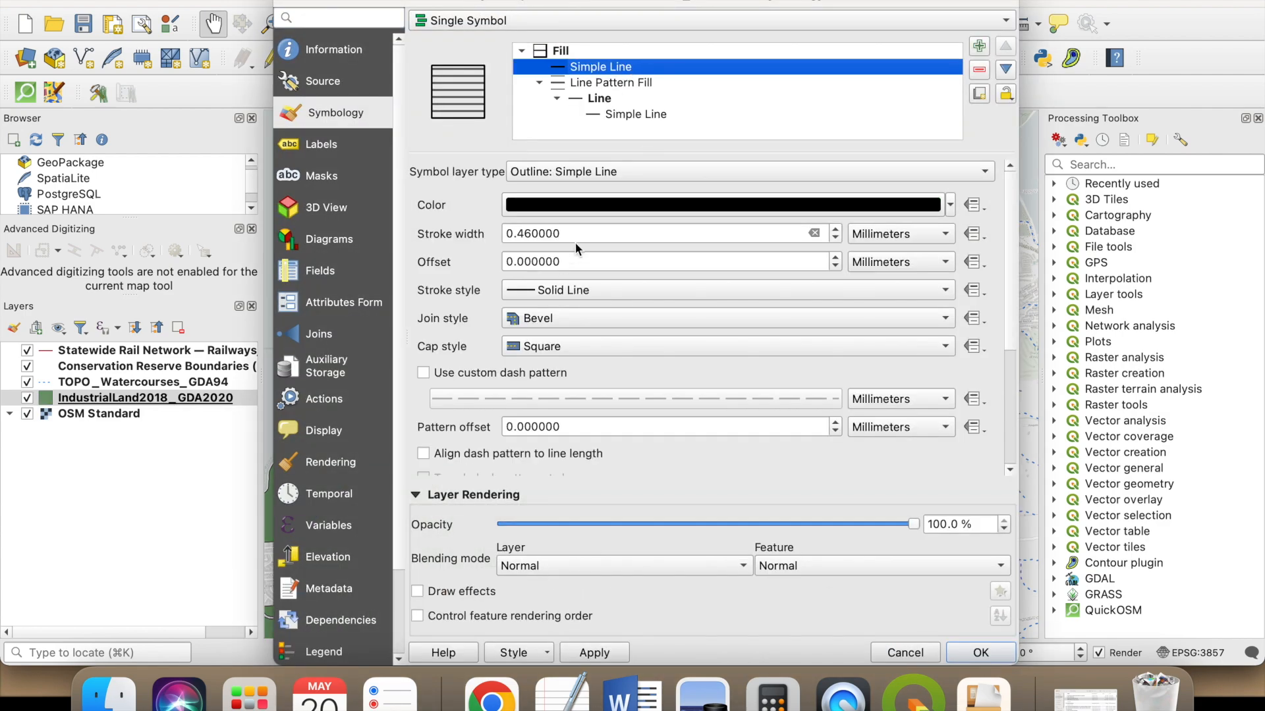
{"action": "left_click", "coordinate": [611, 82]}
{"action": "left_click", "coordinate": [601, 66]}
{"action": "left_click", "coordinate": [608, 296]}
{"action": "left_click", "coordinate": [611, 305]}
- Set the industrial land line pattern's spacing to 1 mm and its line stroke width to 0.1 mm, and inspect the map
{"action": "left_click", "coordinate": [632, 84]}
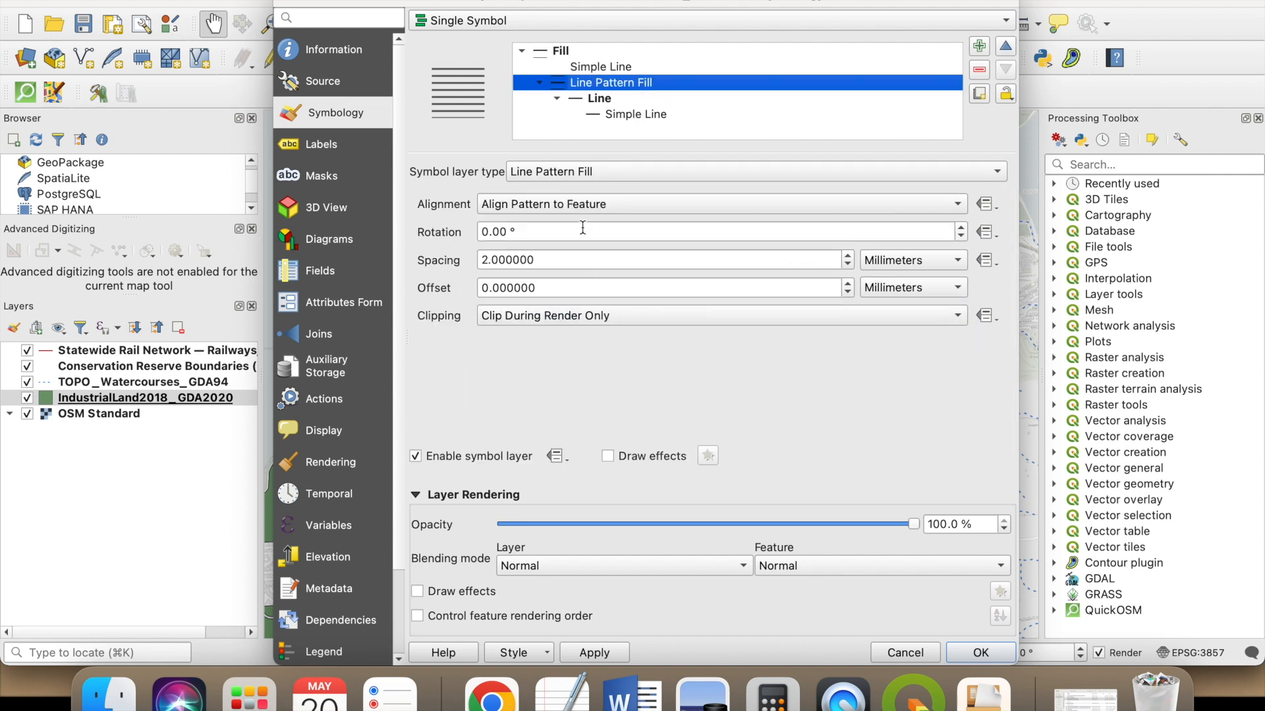
{"action": "left_click", "coordinate": [482, 260]}
{"action": "type", "text": "1"}
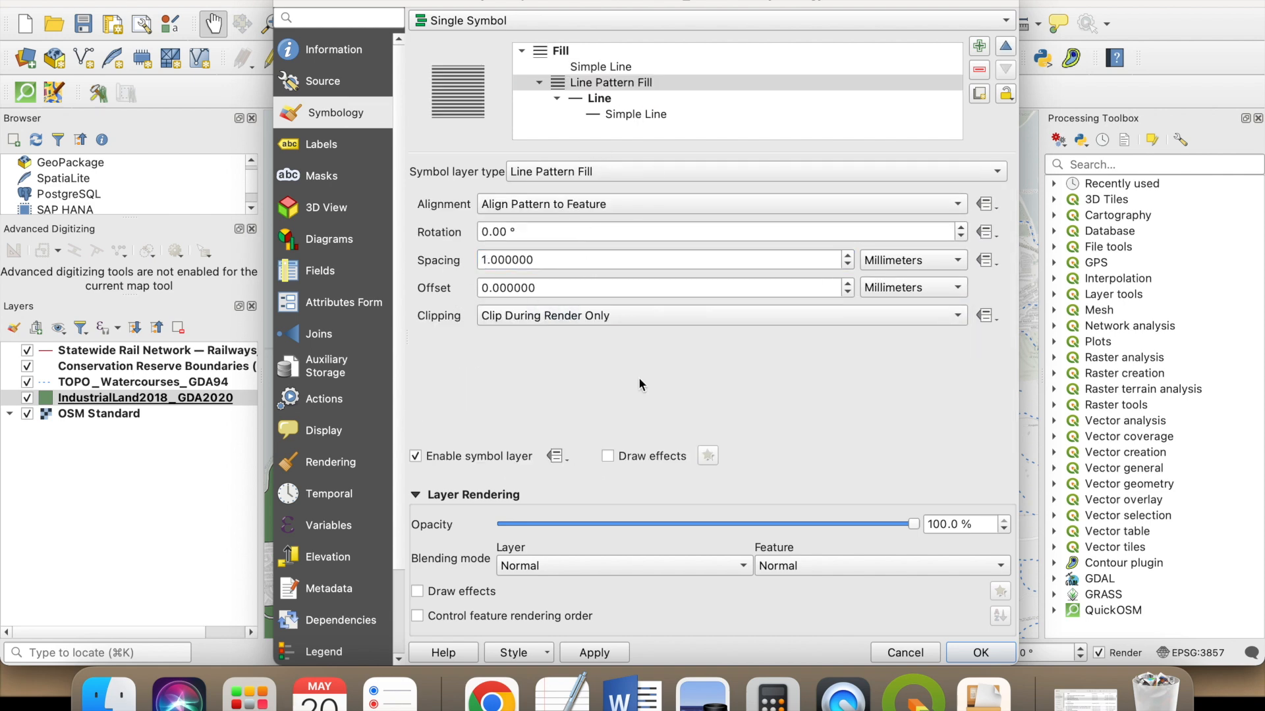
{"action": "left_click", "coordinate": [619, 114]}
{"action": "double_click", "coordinate": [520, 234]}
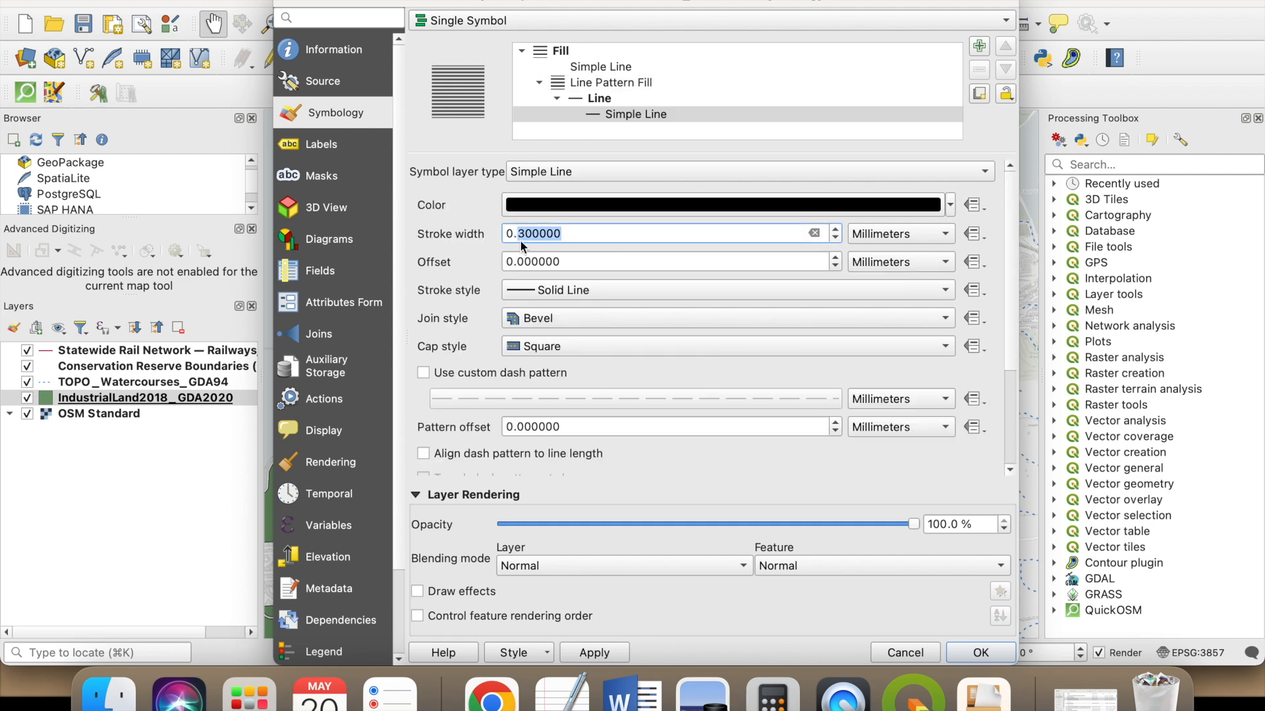
{"action": "type", "text": "0.1"}
{"action": "left_click", "coordinate": [603, 653]}
{"action": "left_click", "coordinate": [975, 652]}
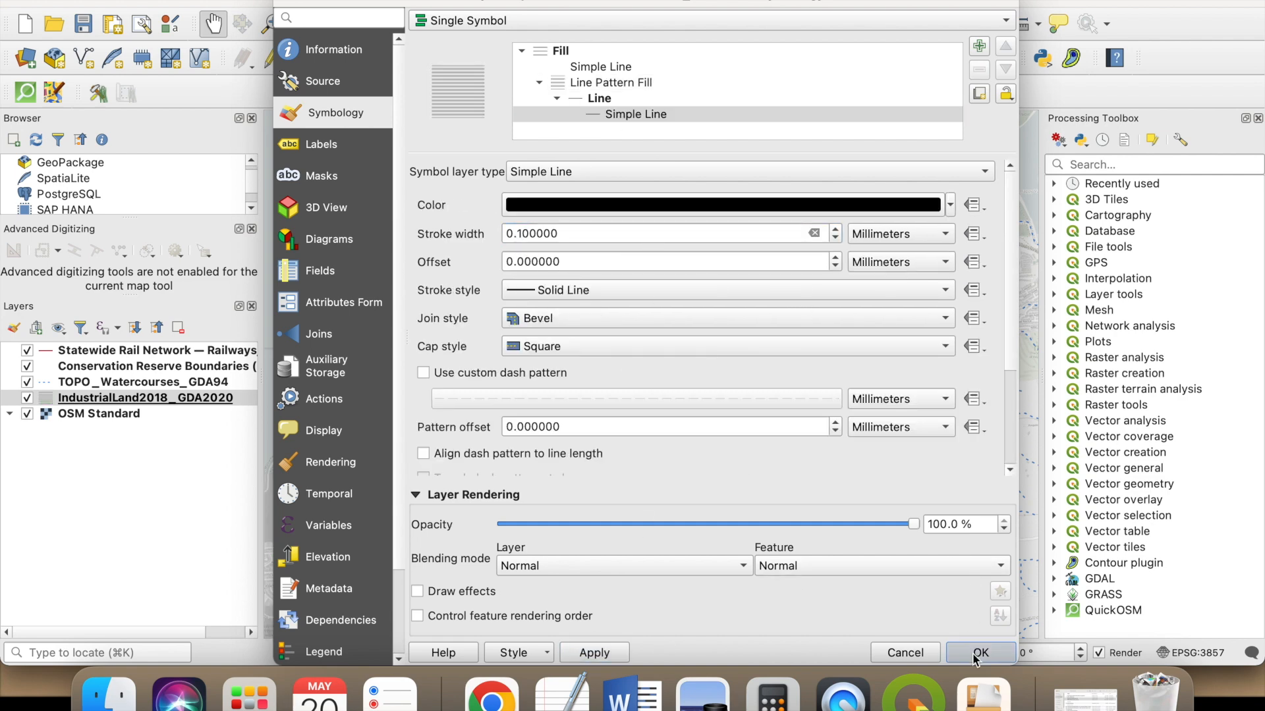
{"action": "scroll", "coordinate": [443, 452], "scroll_direction": "up", "scroll_amount": 8}
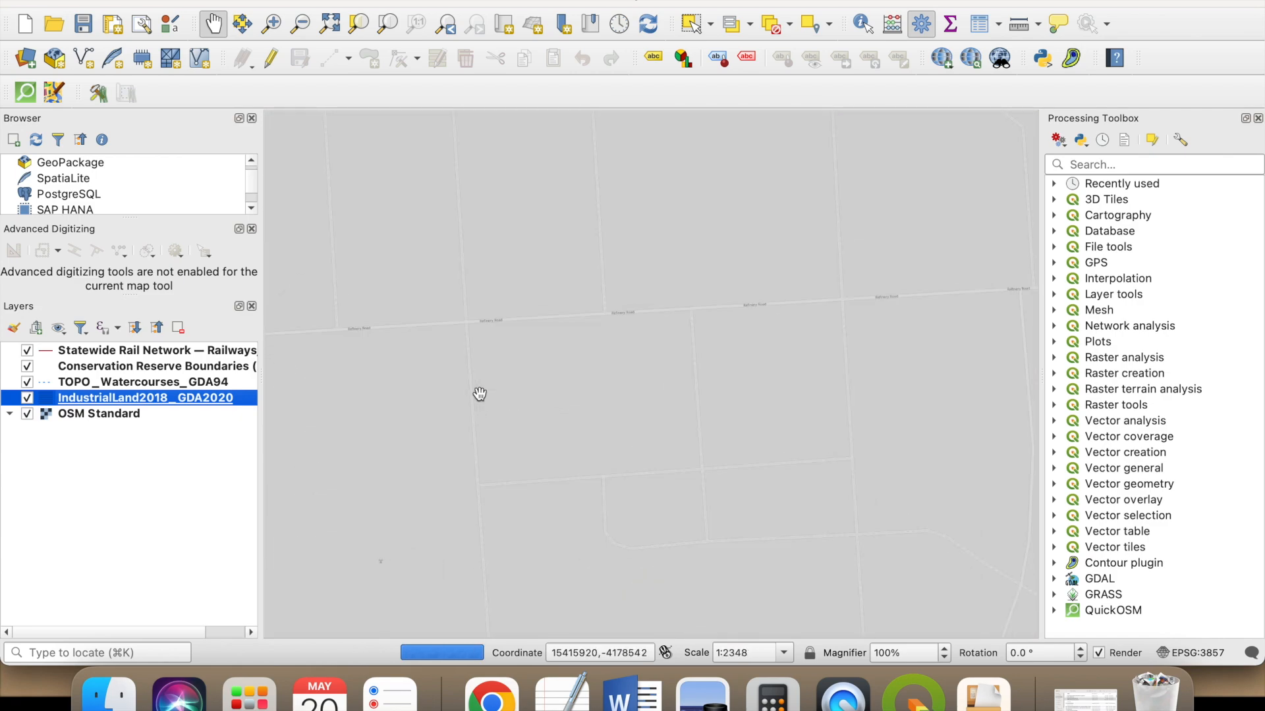
{"action": "scroll", "coordinate": [461, 405], "scroll_direction": "down", "scroll_amount": 4}
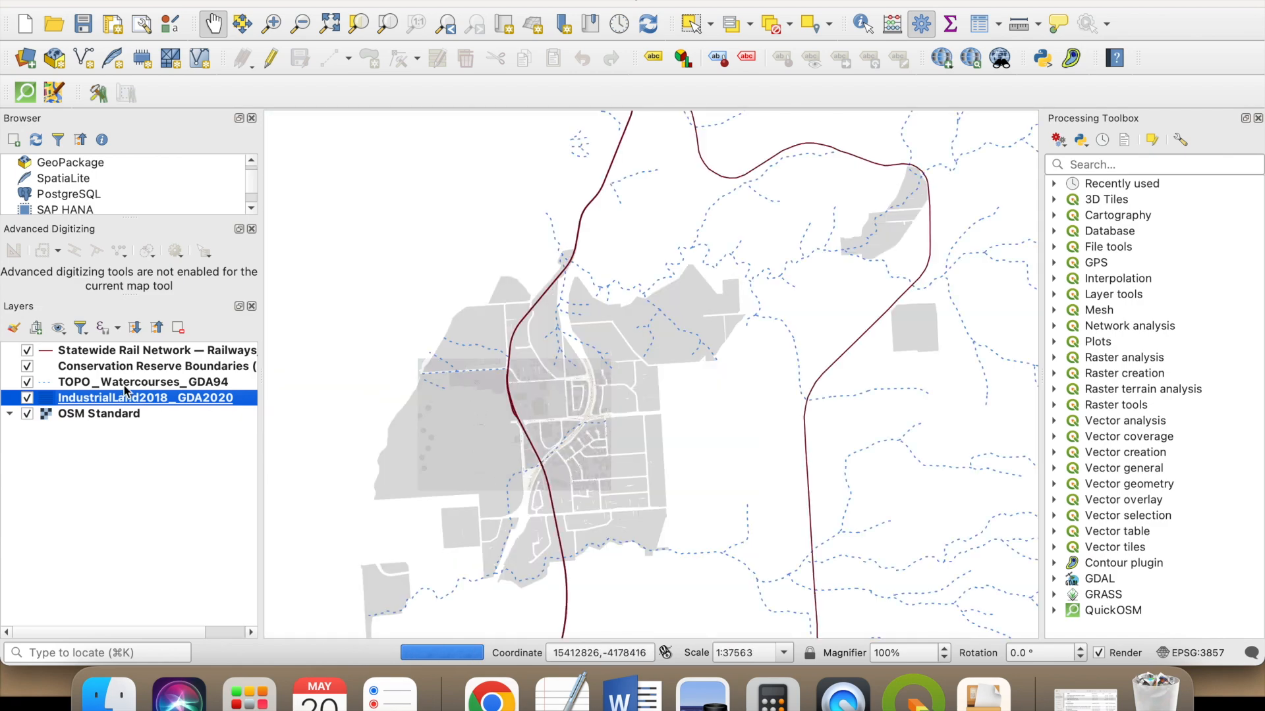
- Set the fill style of the Conservation Reserve Boundaries layer's simple fill to Solid
{"action": "left_click", "coordinate": [128, 367]}
{"action": "double_click", "coordinate": [128, 367]}
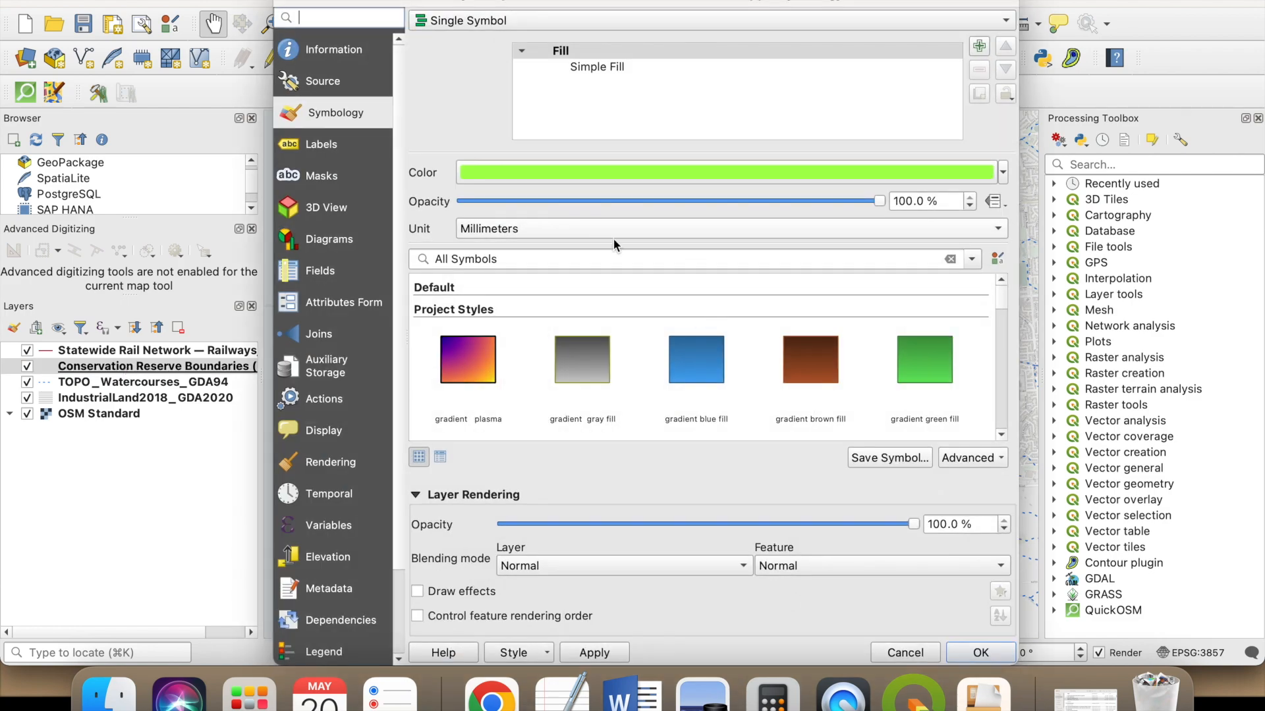
{"action": "left_click", "coordinate": [685, 67]}
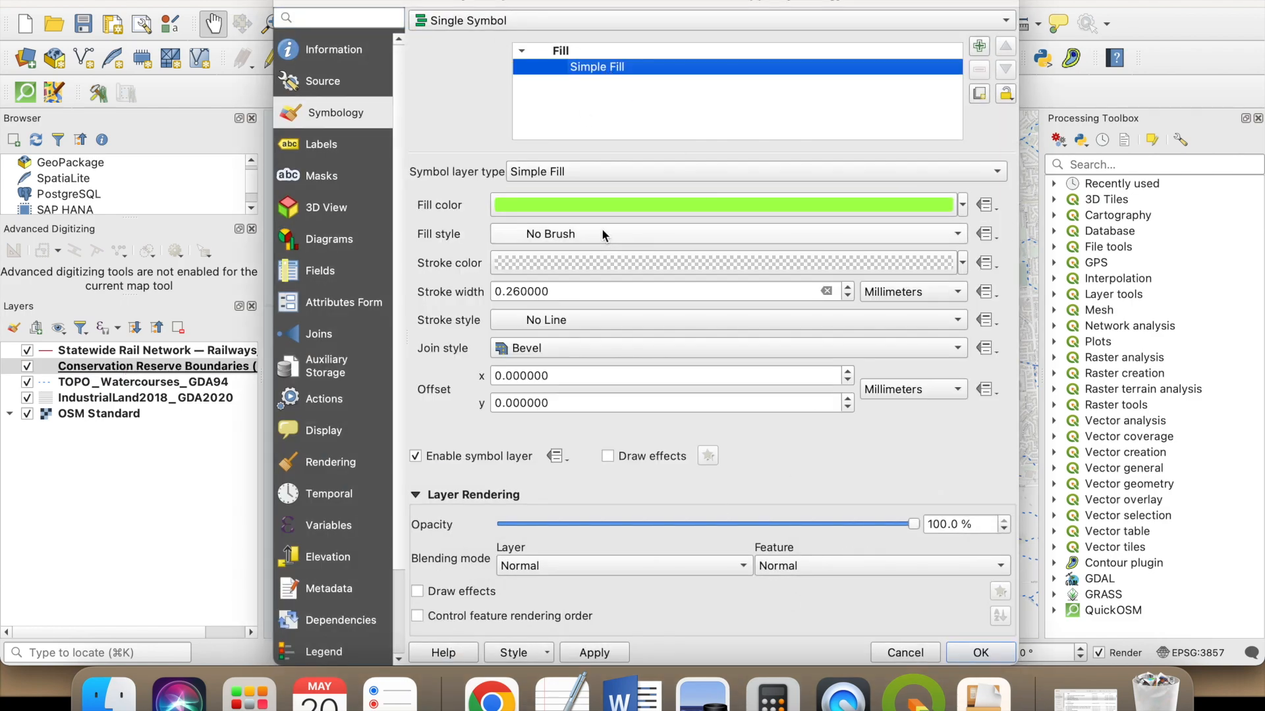
{"action": "left_click", "coordinate": [602, 234]}
{"action": "left_click", "coordinate": [567, 208]}
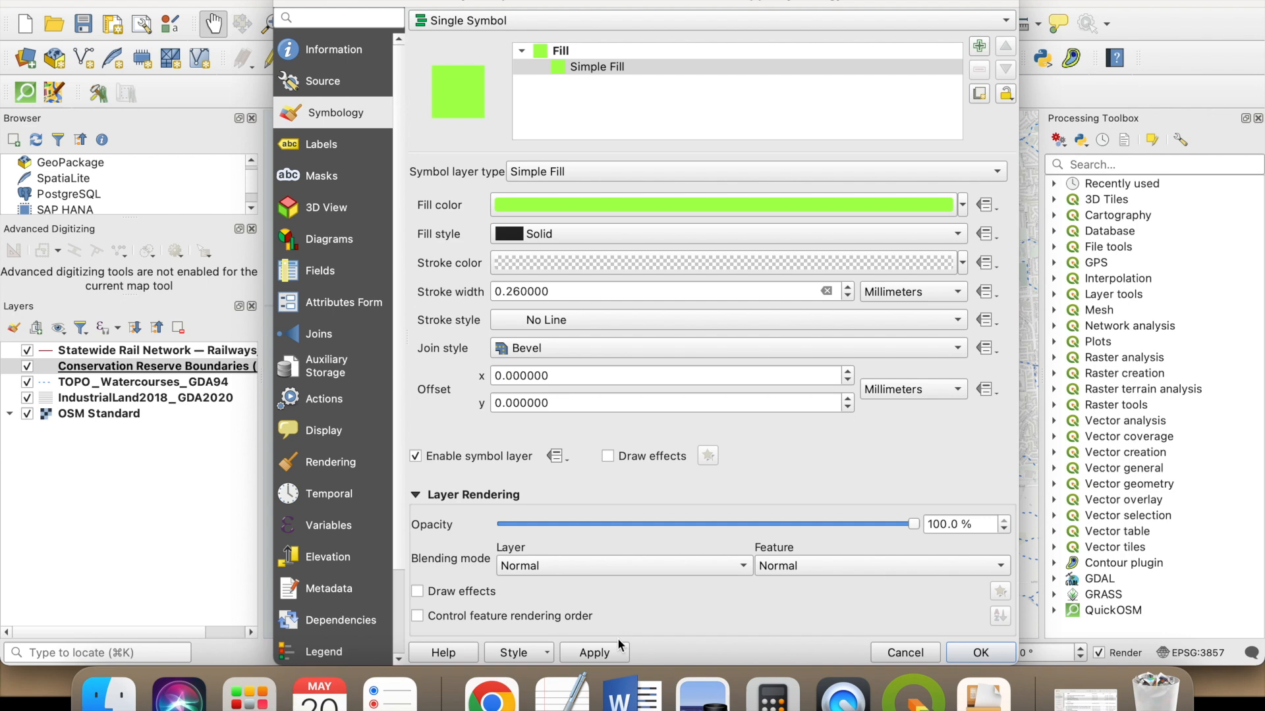
{"action": "left_click", "coordinate": [981, 653]}
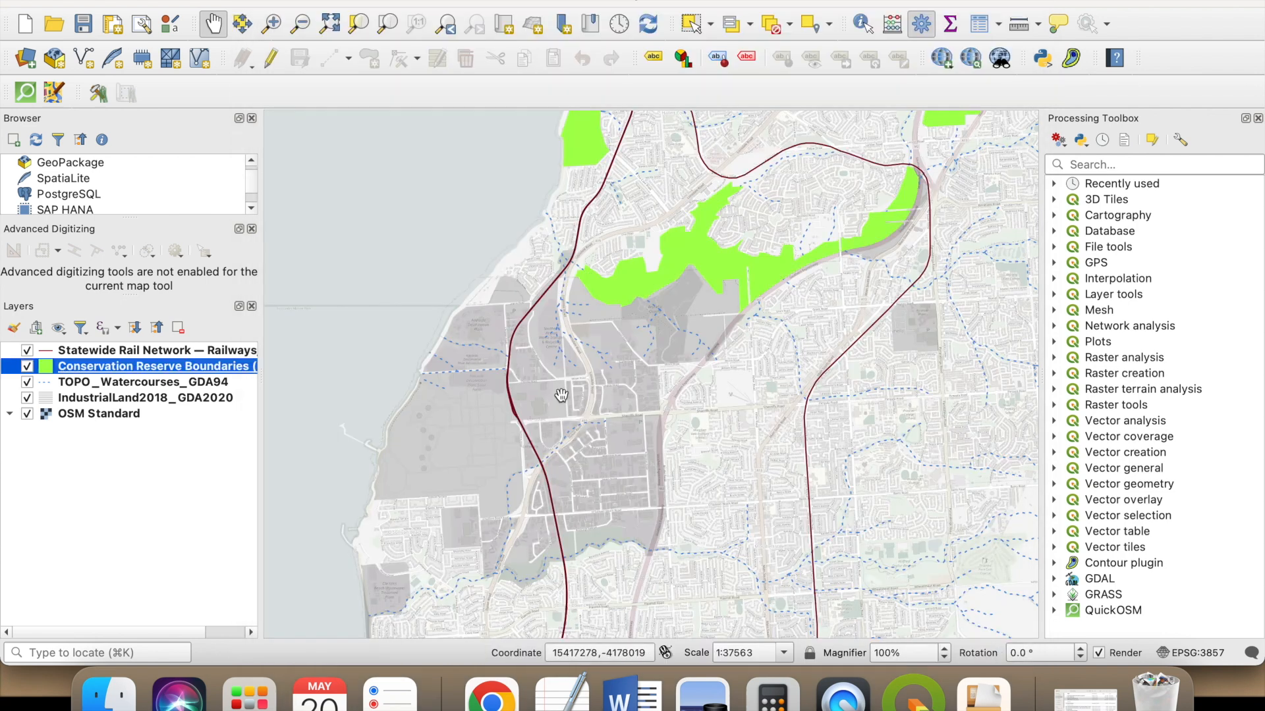
- Set the line pattern spacing of the IndustrialLand2018_GDA2020 layer to 2 mm
{"action": "left_click", "coordinate": [152, 399]}
{"action": "double_click", "coordinate": [150, 398]}
{"action": "left_click", "coordinate": [597, 70]}
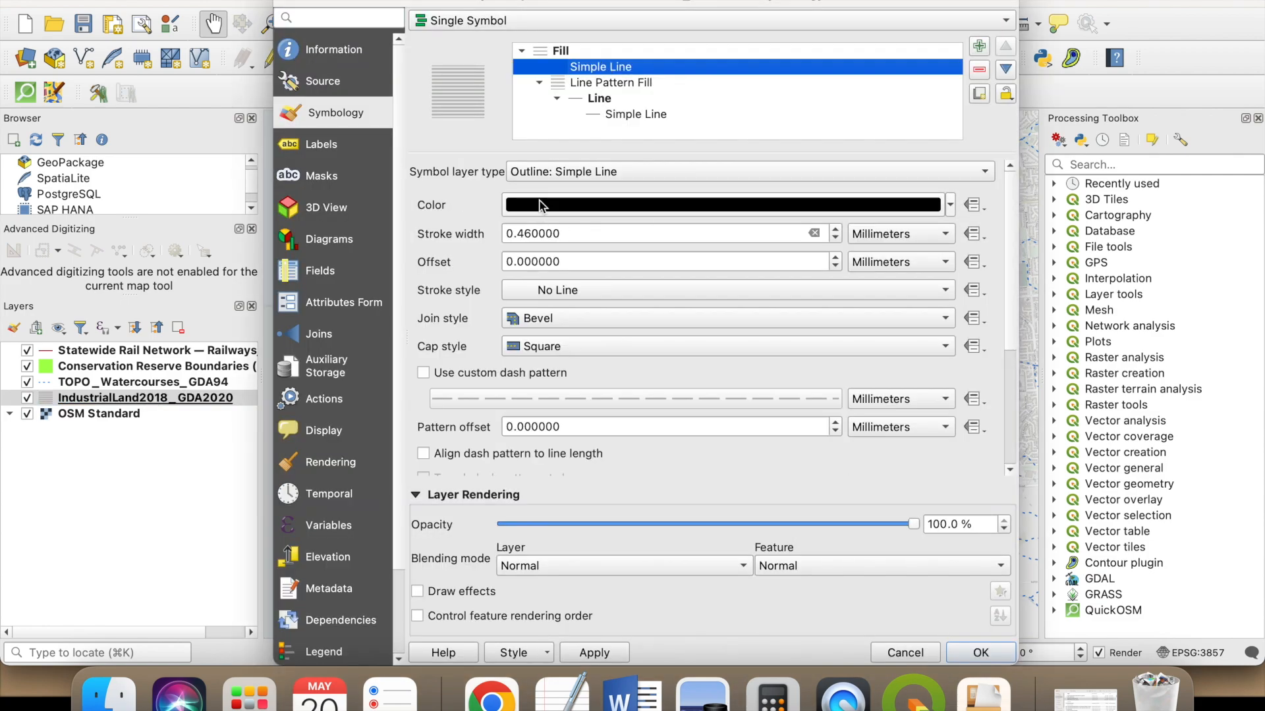
{"action": "left_click", "coordinate": [608, 83]}
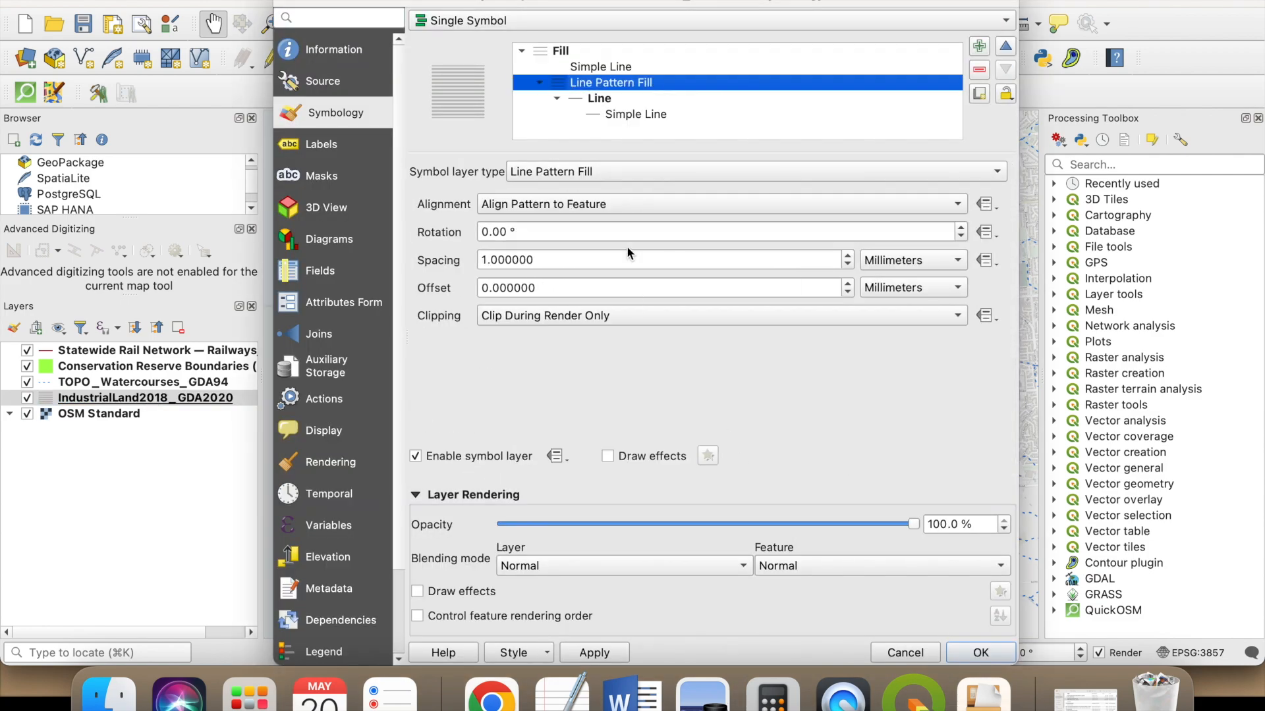
{"action": "left_click", "coordinate": [485, 260]}
{"action": "key", "text": "BackSpace"}
{"action": "type", "text": "2"}
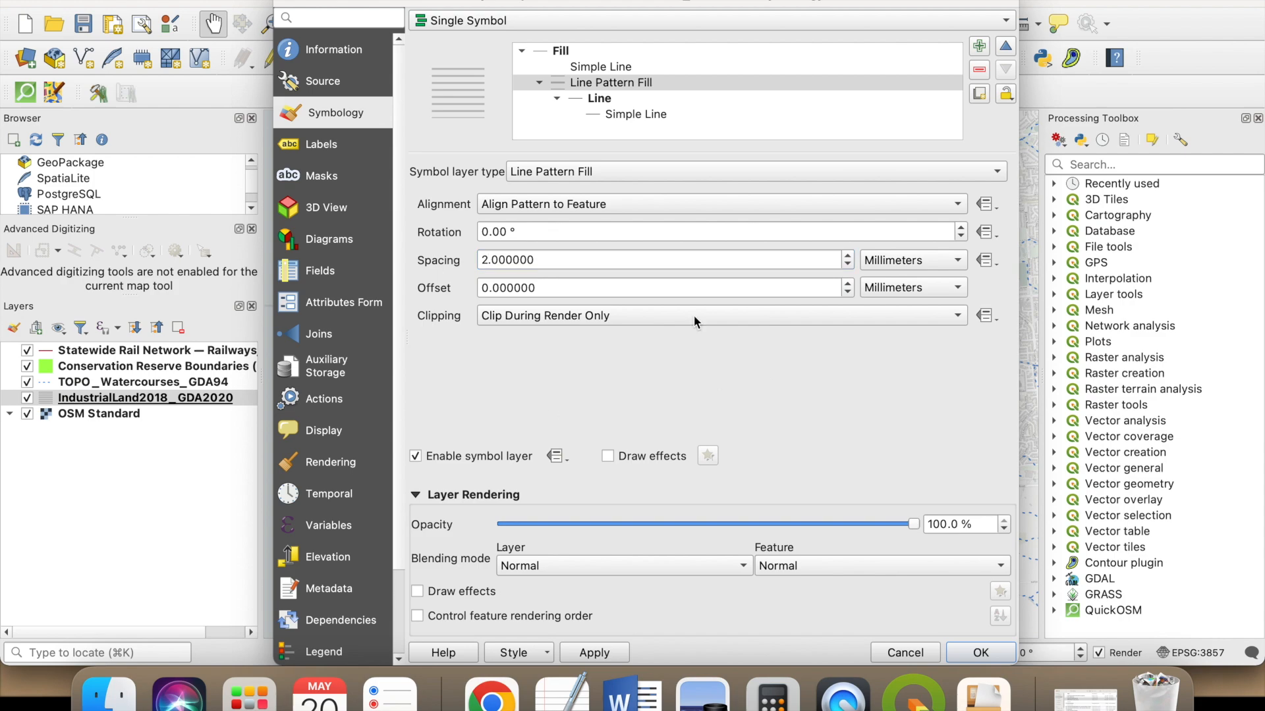
- Set the stroke width of the industrial land pattern's lines to 0.2 mm and apply the style
{"action": "left_click", "coordinate": [636, 114]}
{"action": "left_click", "coordinate": [522, 233]}
{"action": "key", "text": "BackSpace"}
{"action": "type", "text": "2"}
{"action": "left_click", "coordinate": [594, 653]}
{"action": "mouse_move", "coordinate": [630, 1]}
{"action": "left_mouse_down"}
{"action": "mouse_move", "coordinate": [1200, 77]}
{"action": "mouse_move", "coordinate": [1114, 83]}
{"action": "left_mouse_up"}
{"action": "double_click", "coordinate": [1113, 82]}
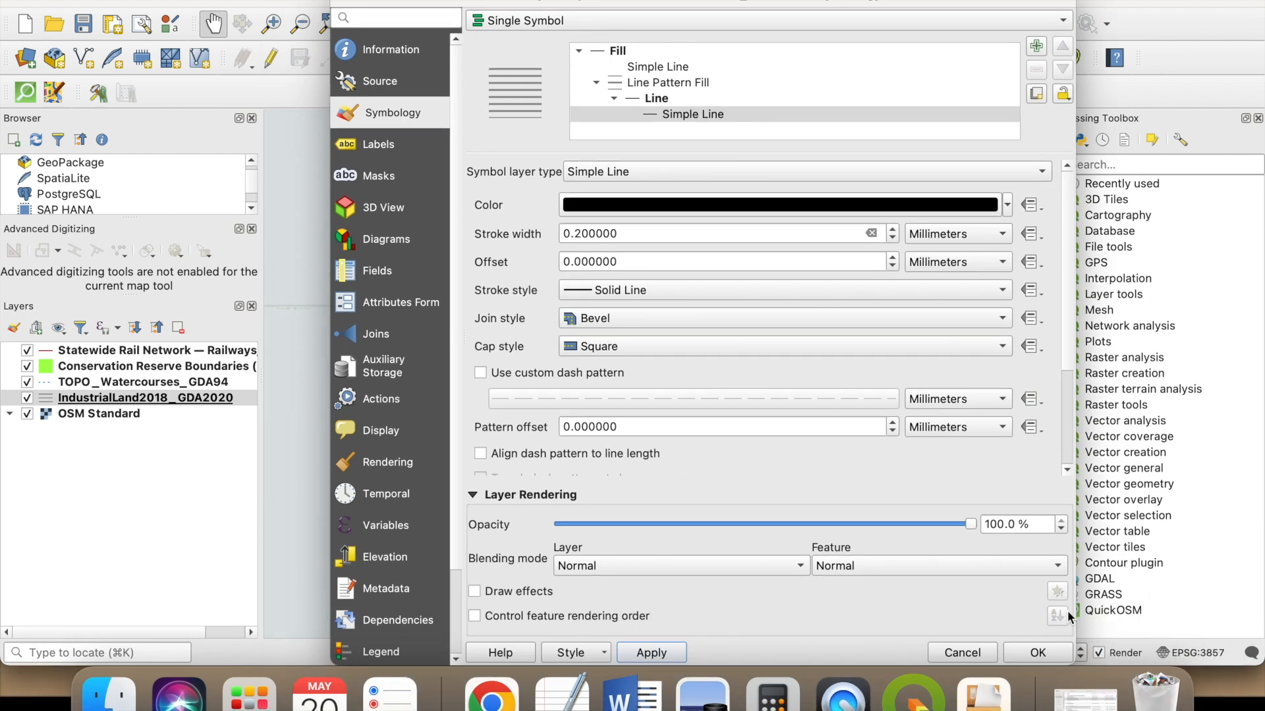
{"action": "left_click", "coordinate": [1037, 652]}
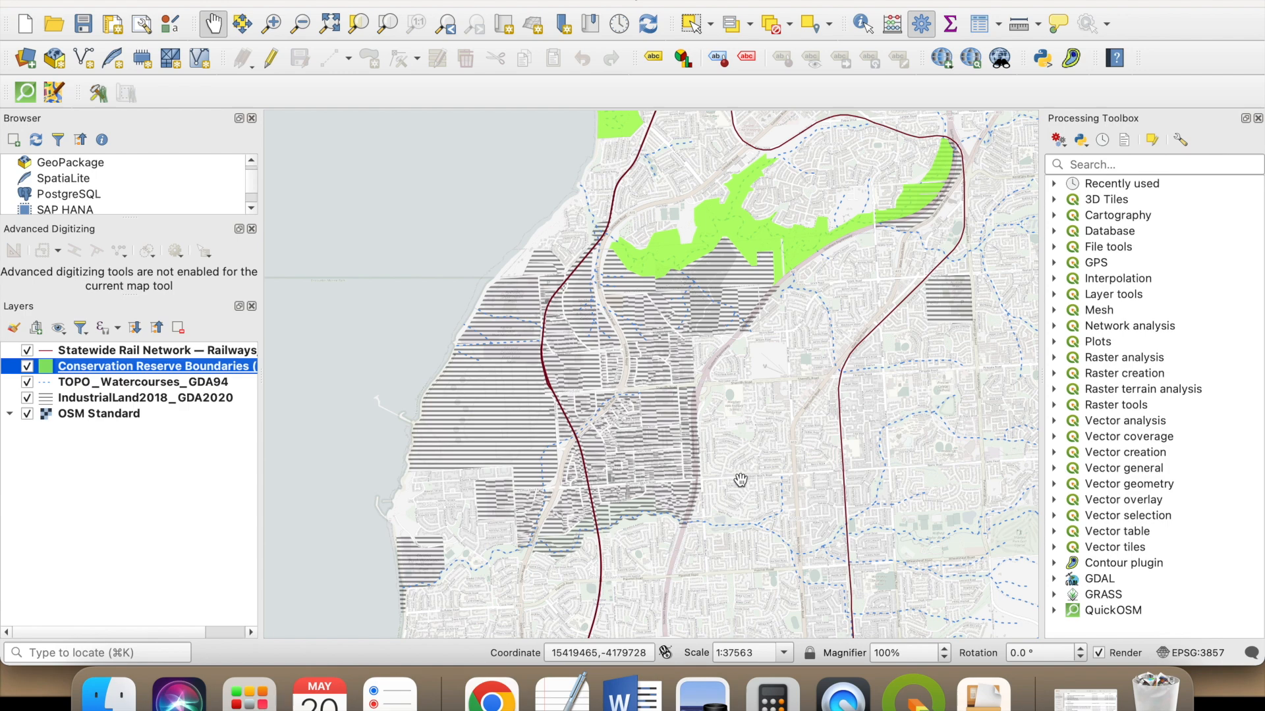
- Move TOPO_Watercourses_GDA94 to the top of the layer order and Conservation Reserve Boundaries directly beneath IndustrialLand2018_GDA2020
{"action": "left_click", "coordinate": [99, 382]}
{"action": "left_click_drag", "start_coordinate": [191, 385], "coordinate": [171, 345]}
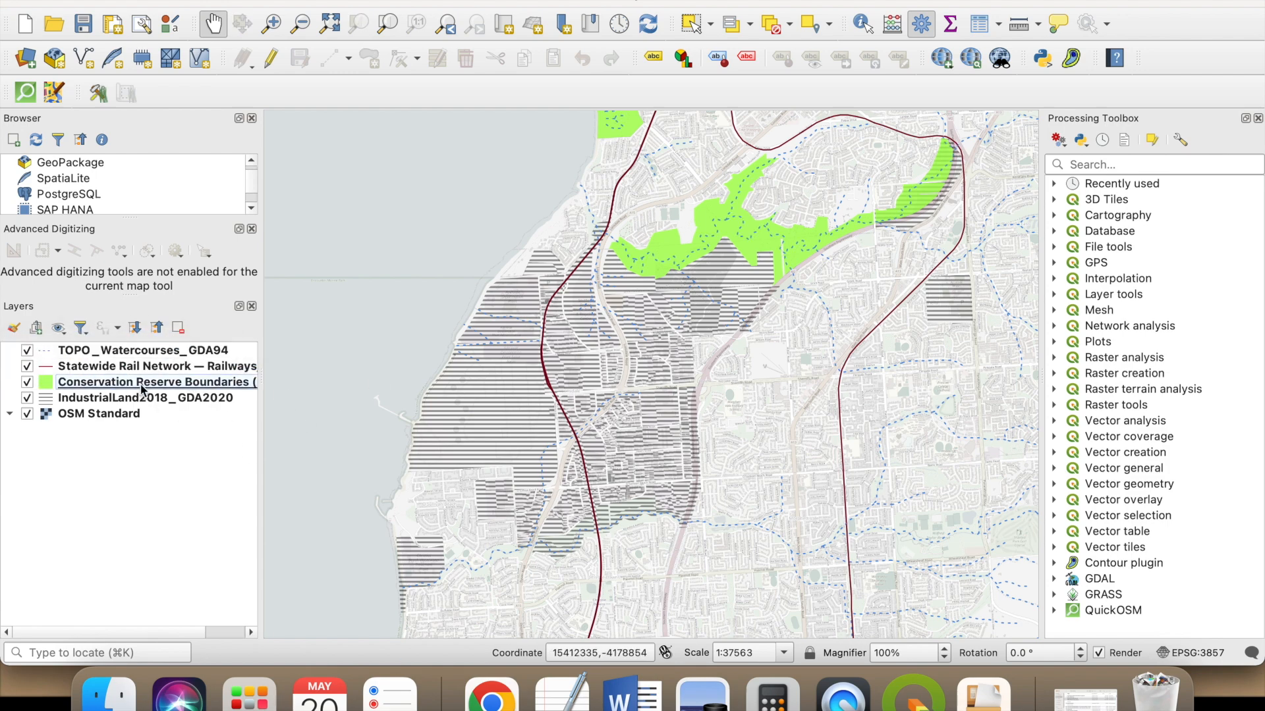
{"action": "left_click_drag", "start_coordinate": [142, 389], "coordinate": [125, 405]}
{"action": "scroll", "coordinate": [594, 468], "scroll_direction": "down", "scroll_amount": 1}
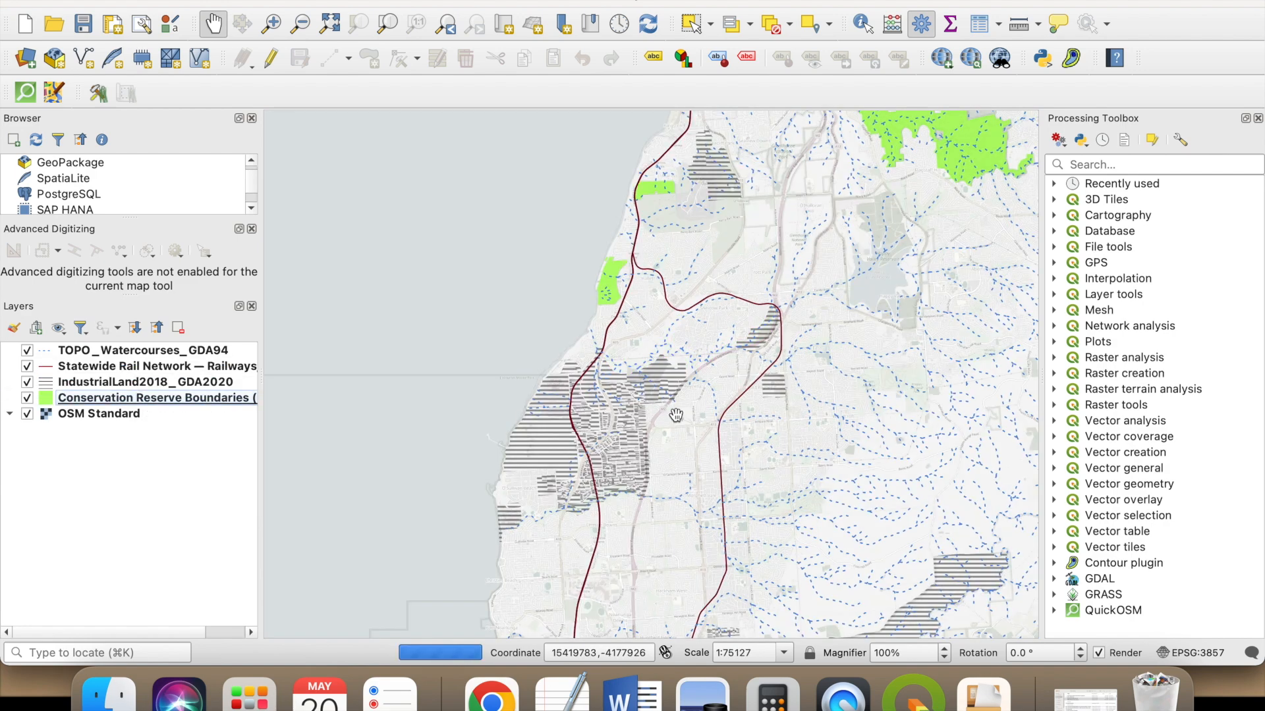
{"action": "scroll", "coordinate": [650, 413], "scroll_direction": "up", "scroll_amount": 1}
{"action": "left_click_drag", "start_coordinate": [668, 450], "coordinate": [721, 432]}
- Change the custom dash pattern unit of the TOPO_Watercourses_GDA94 line symbol to Points
{"action": "double_click", "coordinate": [141, 350]}
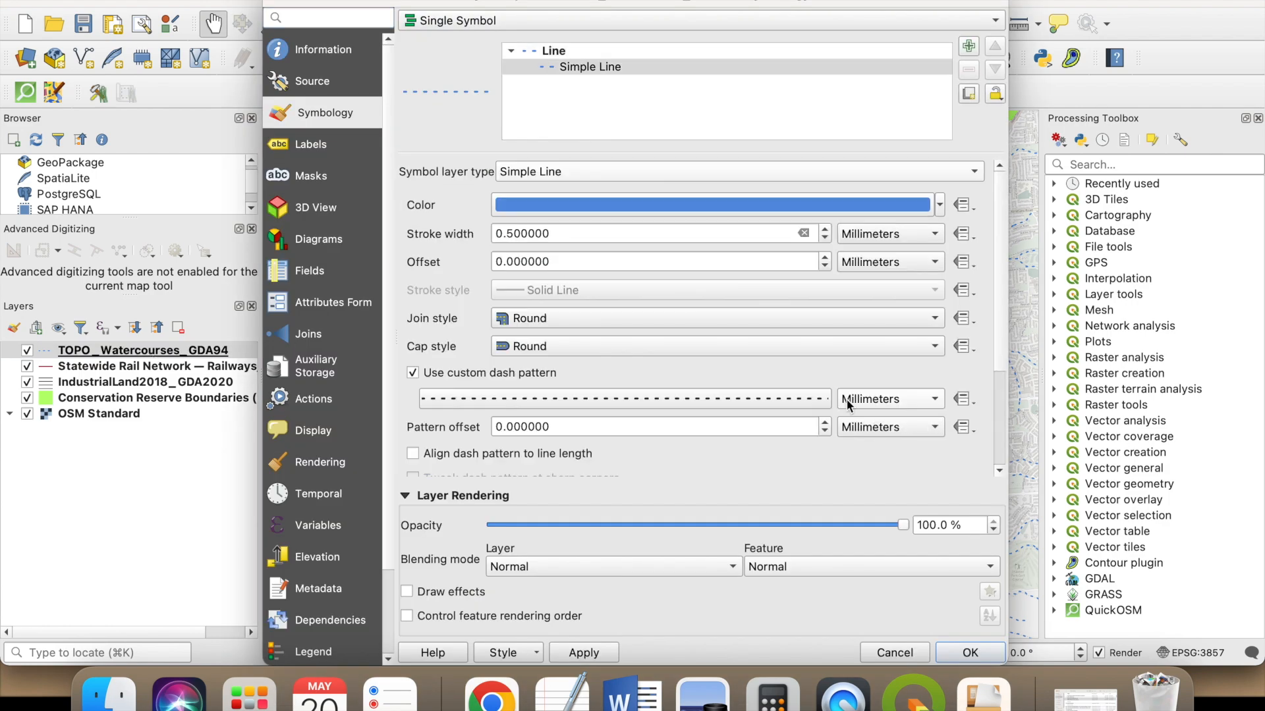
{"action": "left_click", "coordinate": [876, 399]}
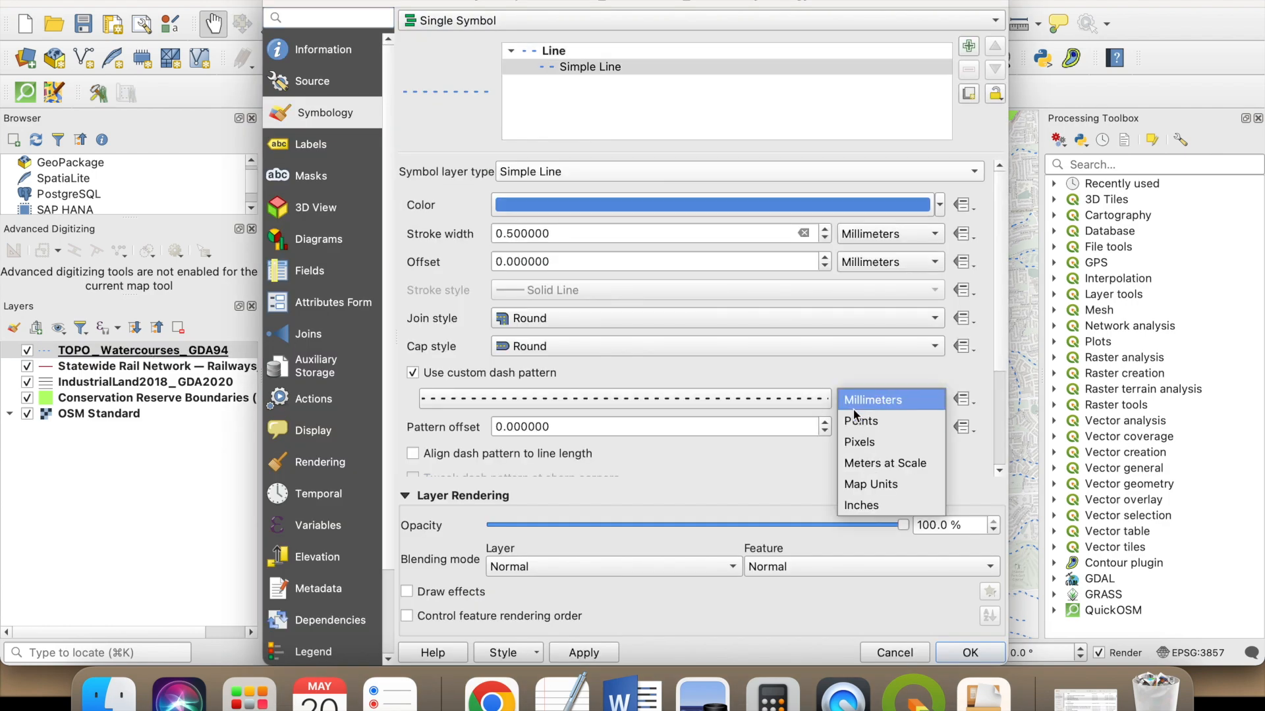
{"action": "left_click", "coordinate": [857, 421]}
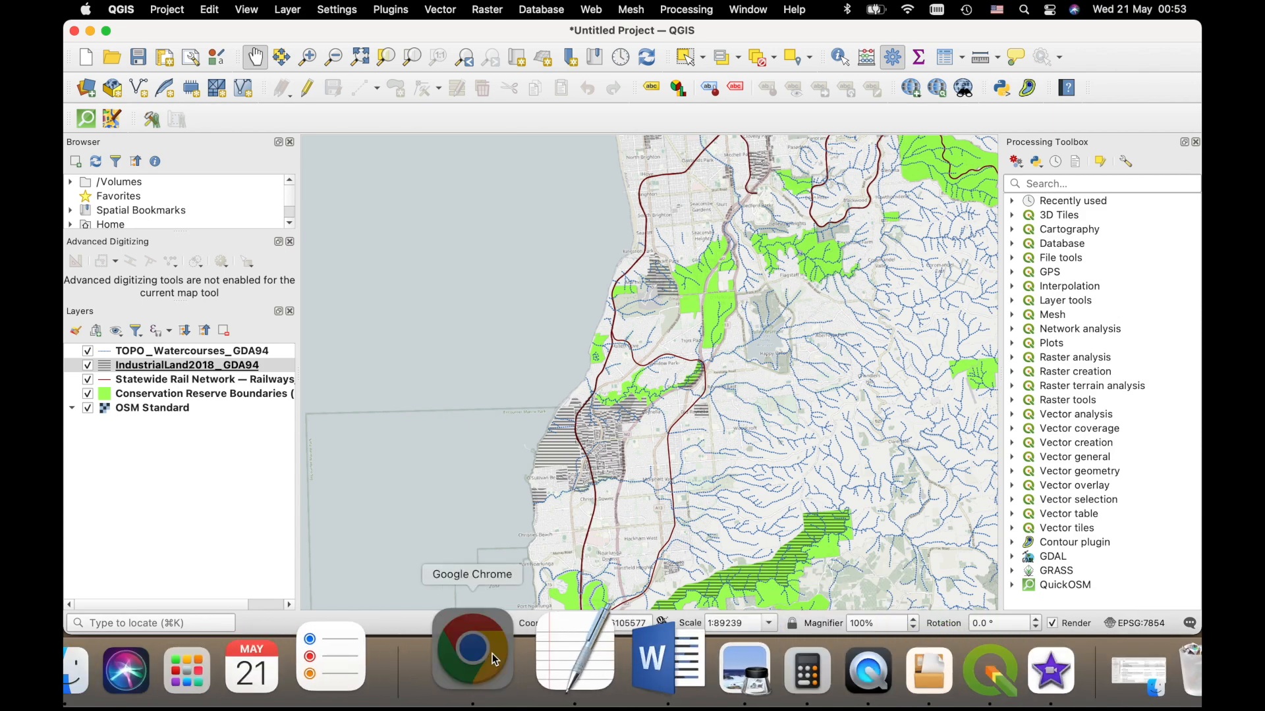
- Switch to the Elvis elevation site in Chrome, search for the place "port stanvac" and go to Port Stanvac Jetty
{"action": "left_click", "coordinate": [481, 670]}
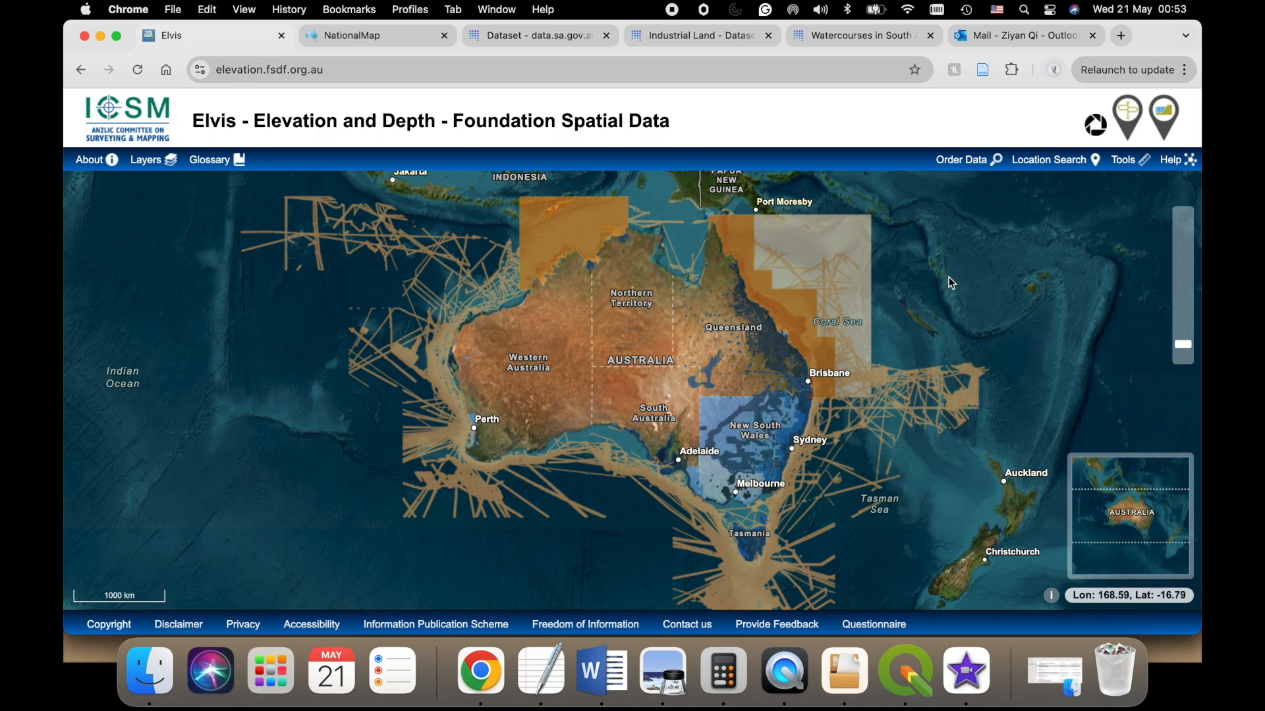
{"action": "left_click", "coordinate": [1041, 162]}
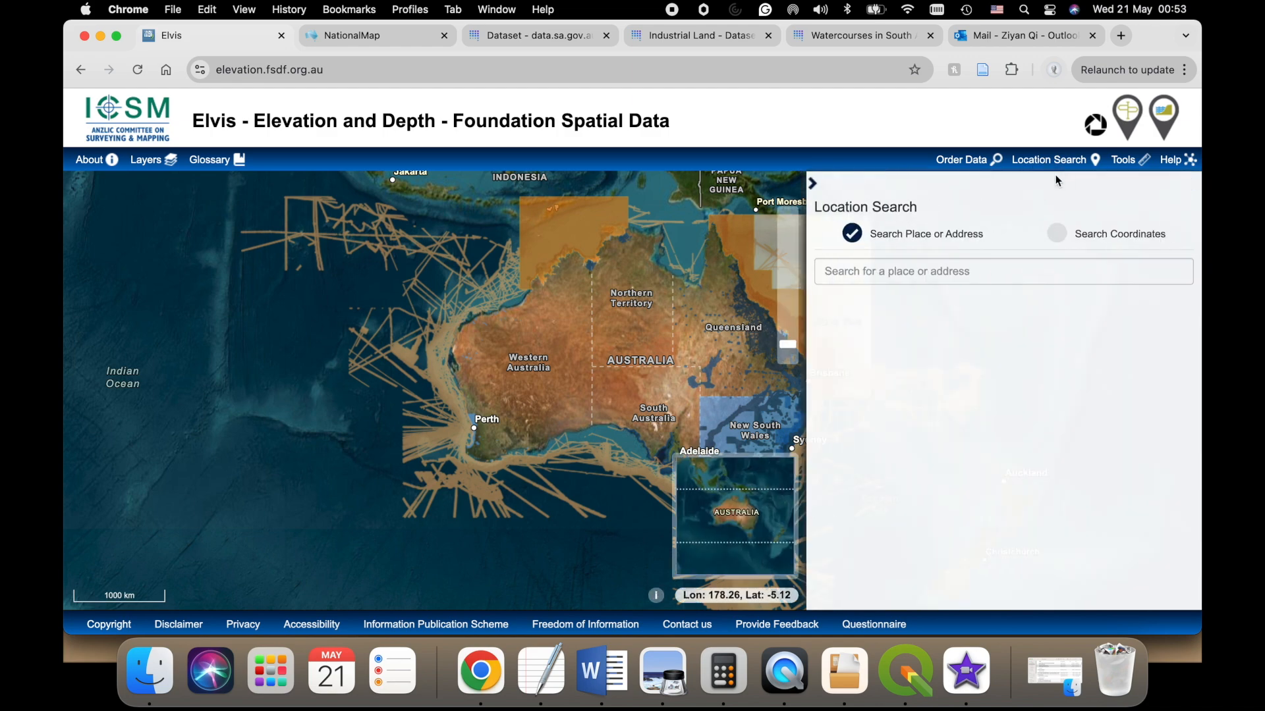
{"action": "left_click", "coordinate": [1130, 266]}
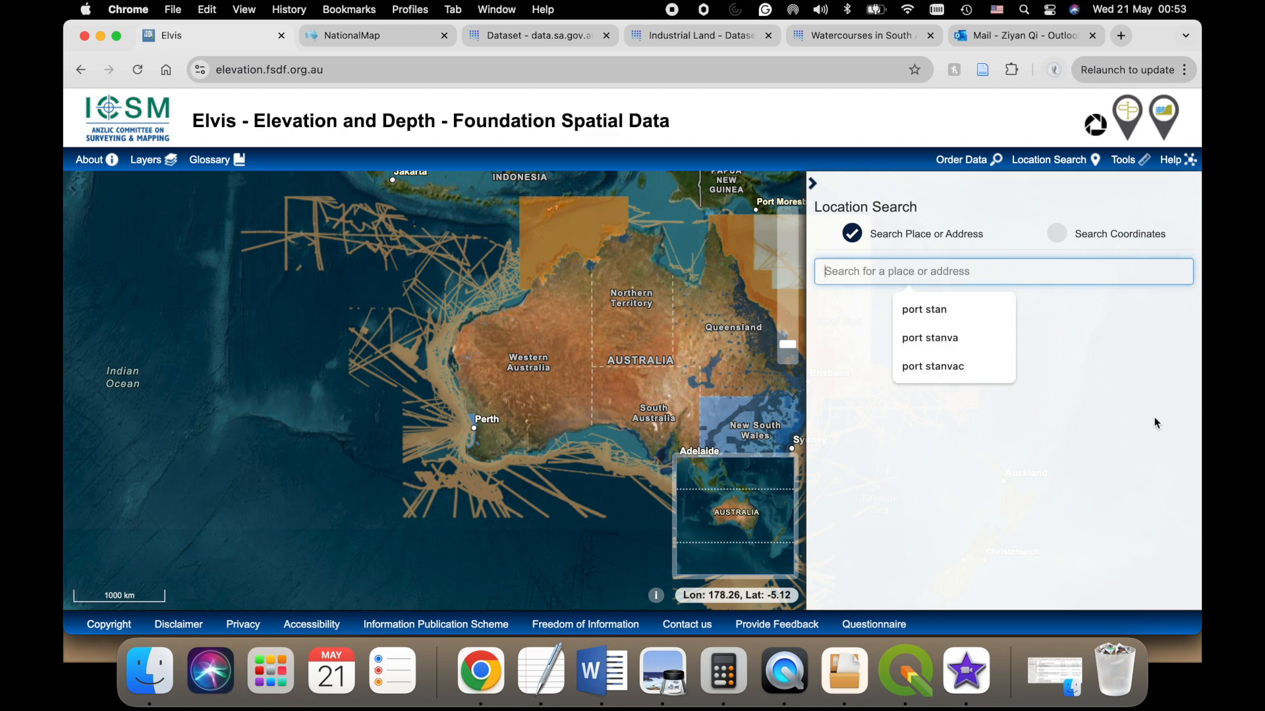
{"action": "left_click", "coordinate": [975, 367]}
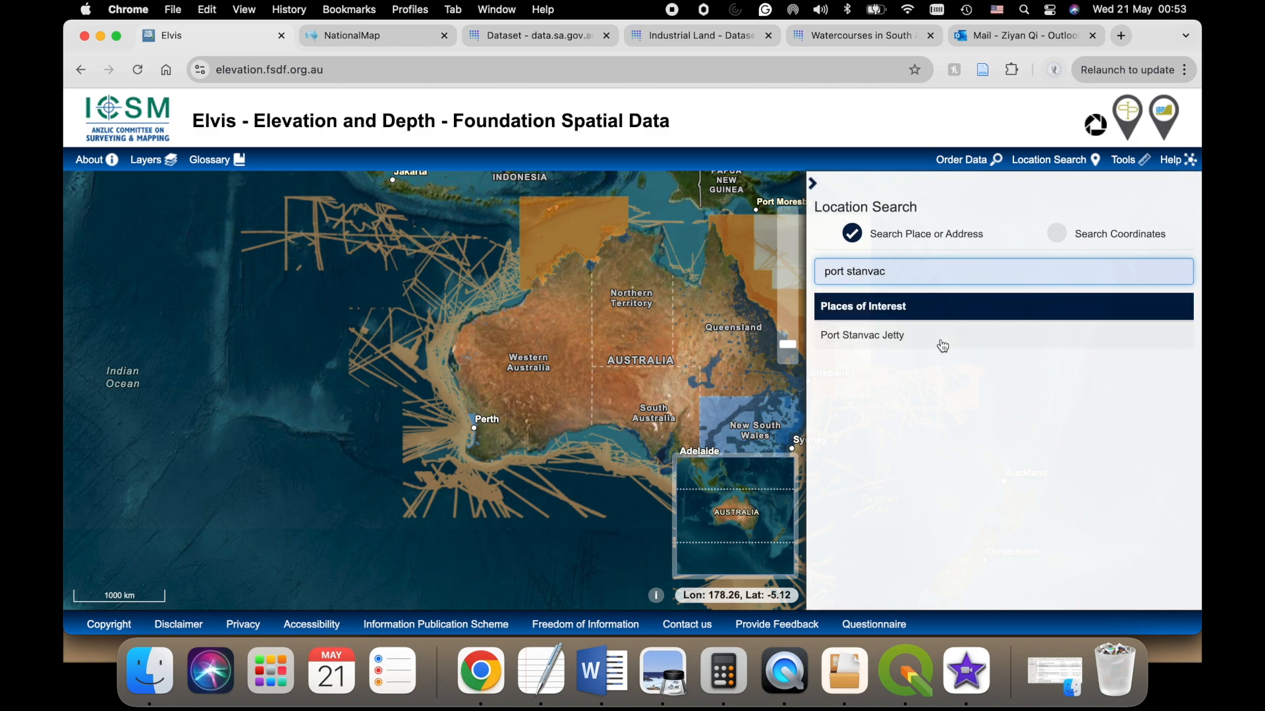
{"action": "left_click", "coordinate": [895, 339]}
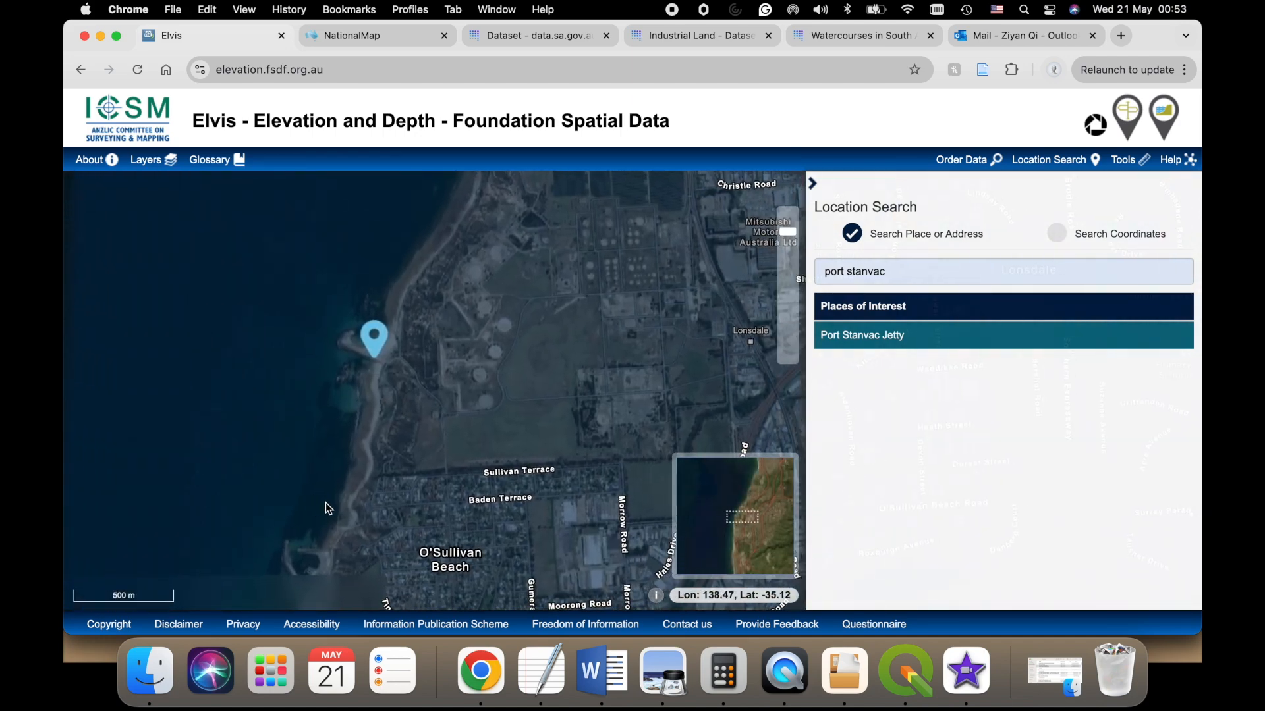
{"action": "scroll", "coordinate": [325, 503], "scroll_direction": "down", "scroll_amount": 2}
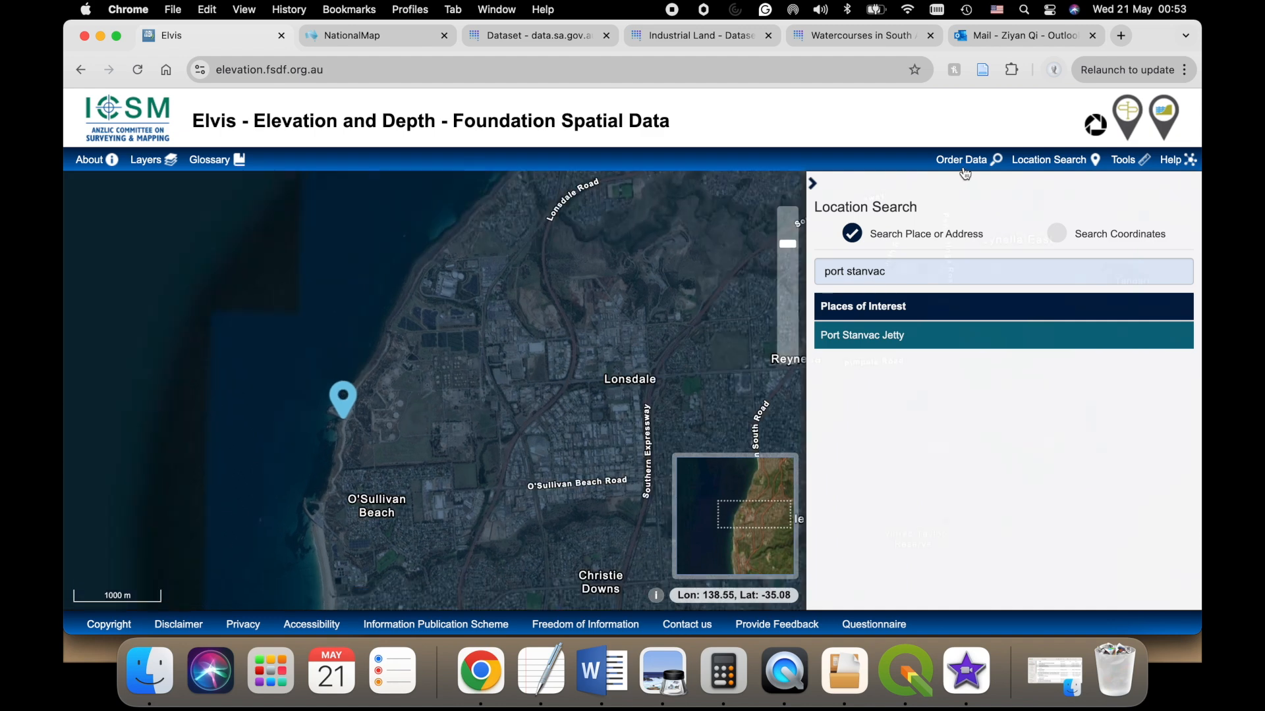
- Draw a rectangular order area over the coast from Hallett Cove to Christie Downs and search for its available elevation data
{"action": "left_click", "coordinate": [963, 162]}
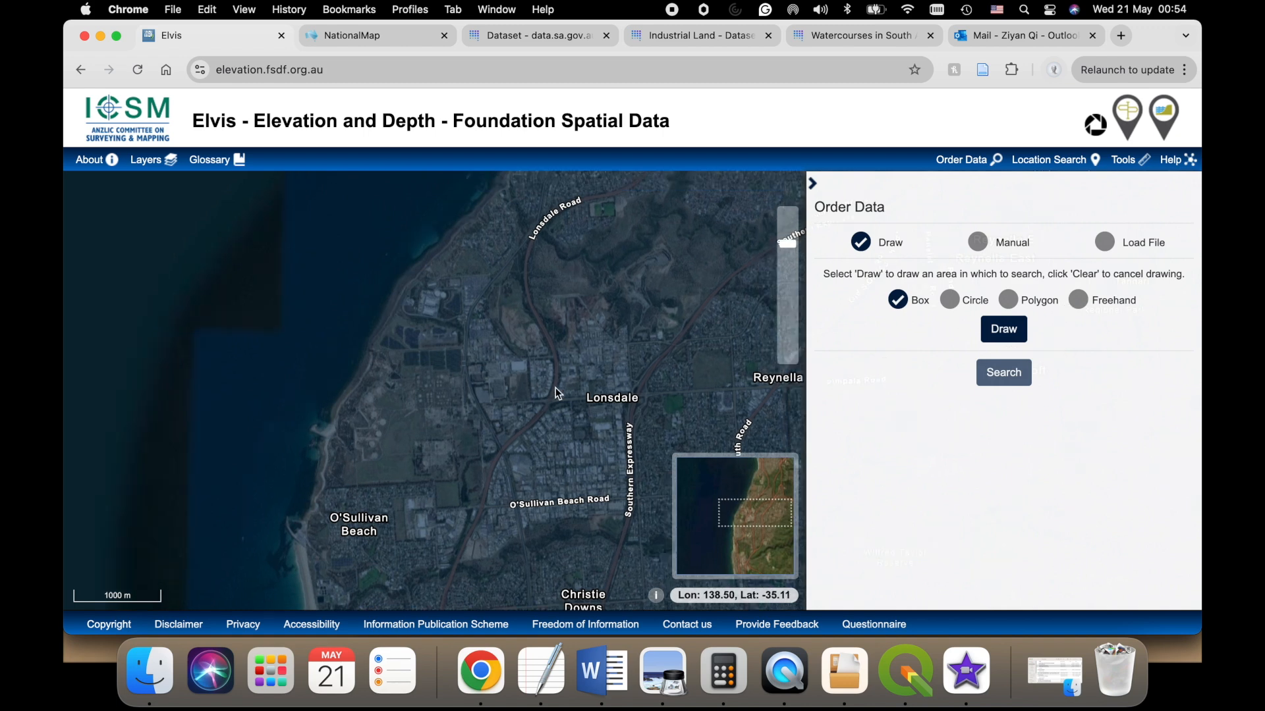
{"action": "scroll", "coordinate": [565, 389], "scroll_direction": "down", "scroll_amount": 1}
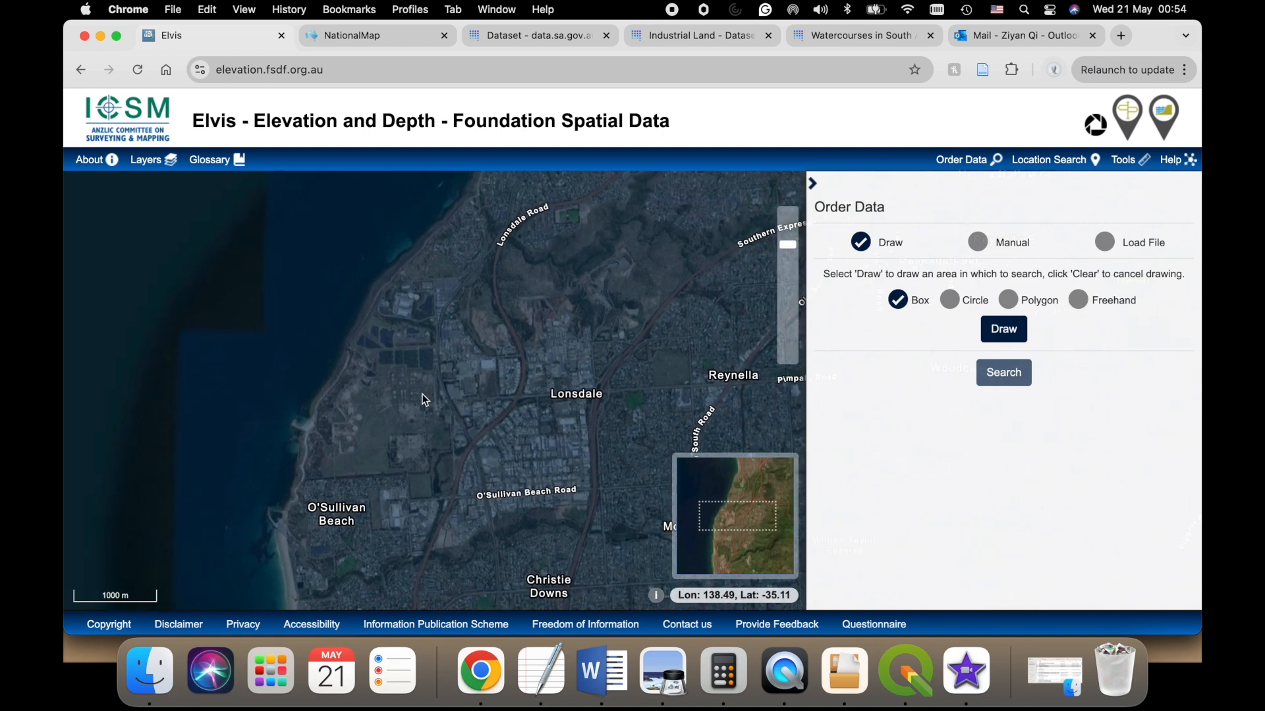
{"action": "scroll", "coordinate": [425, 393], "scroll_direction": "down", "scroll_amount": 2}
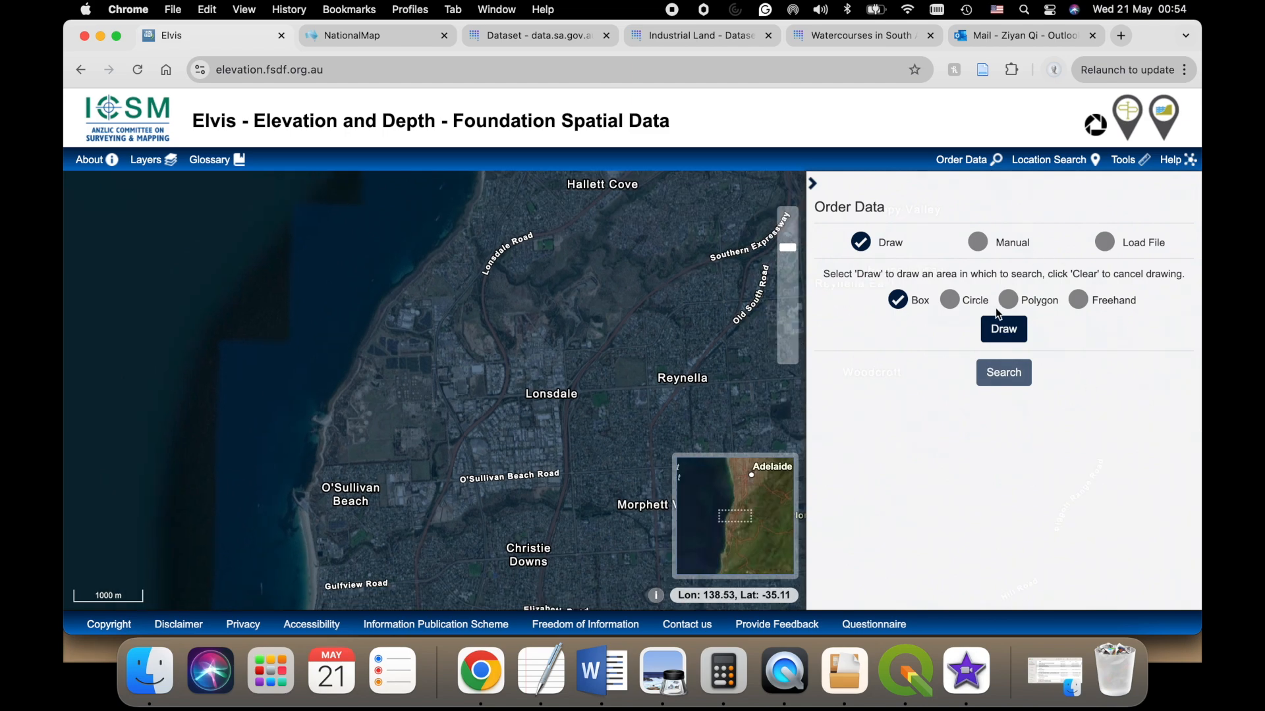
{"action": "left_click", "coordinate": [1004, 329]}
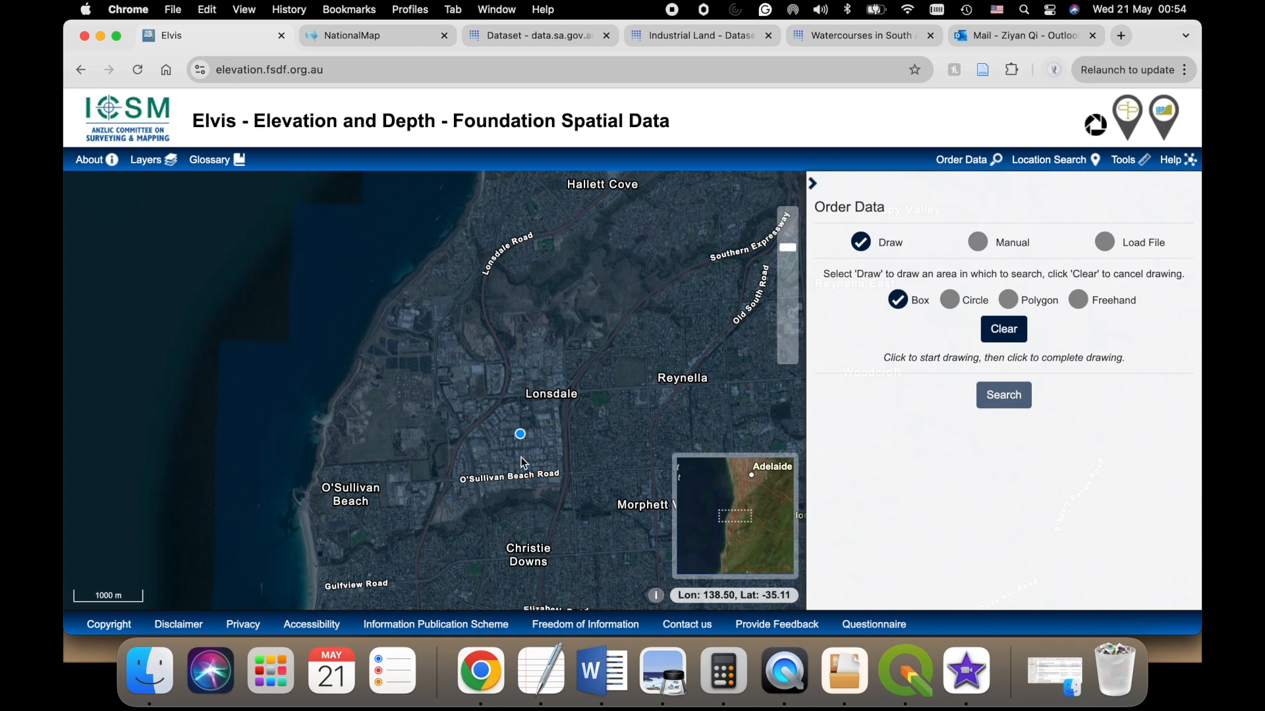
{"action": "scroll", "coordinate": [555, 396], "scroll_direction": "down", "scroll_amount": 1}
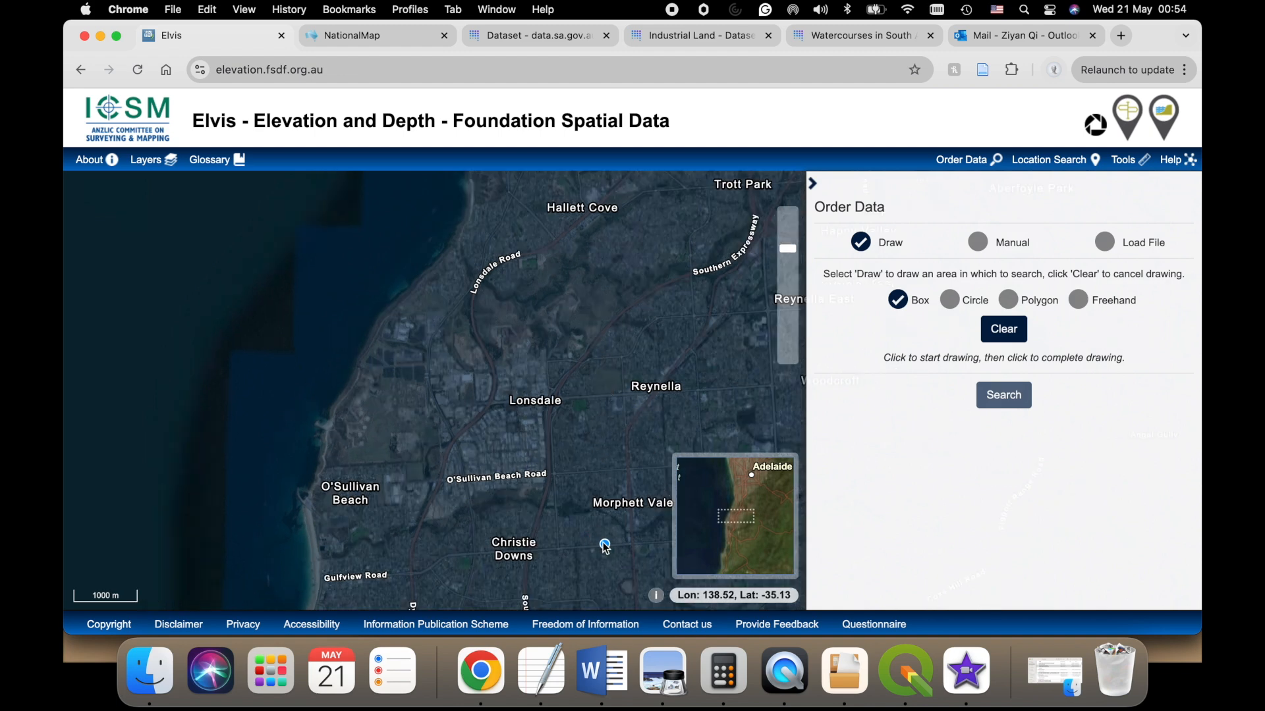
{"action": "left_click", "coordinate": [280, 209]}
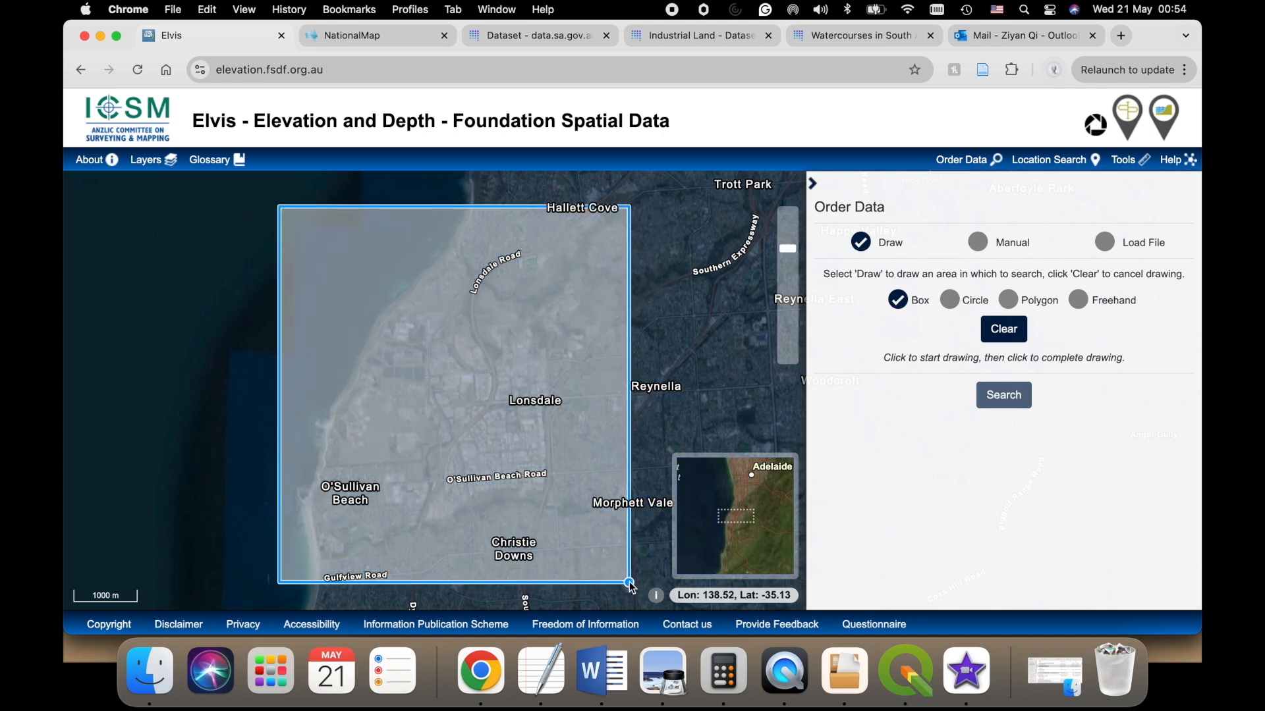
{"action": "left_click", "coordinate": [631, 585]}
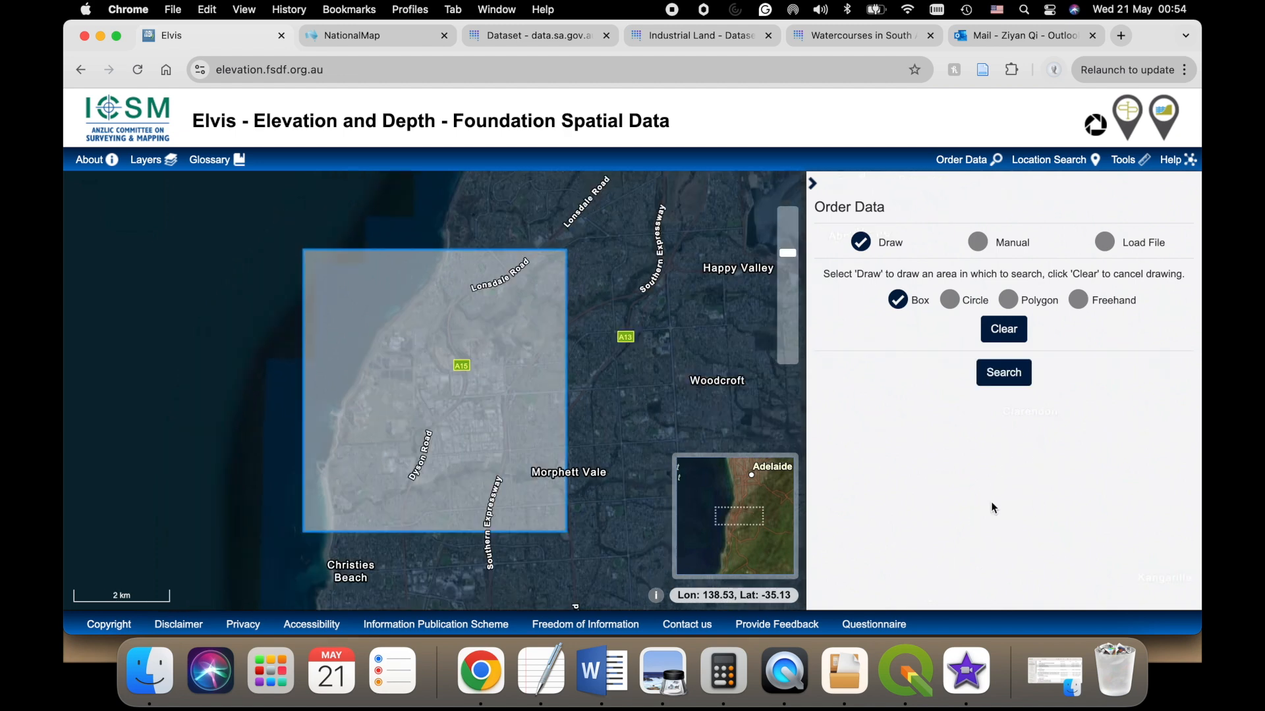
{"action": "left_click", "coordinate": [1027, 390]}
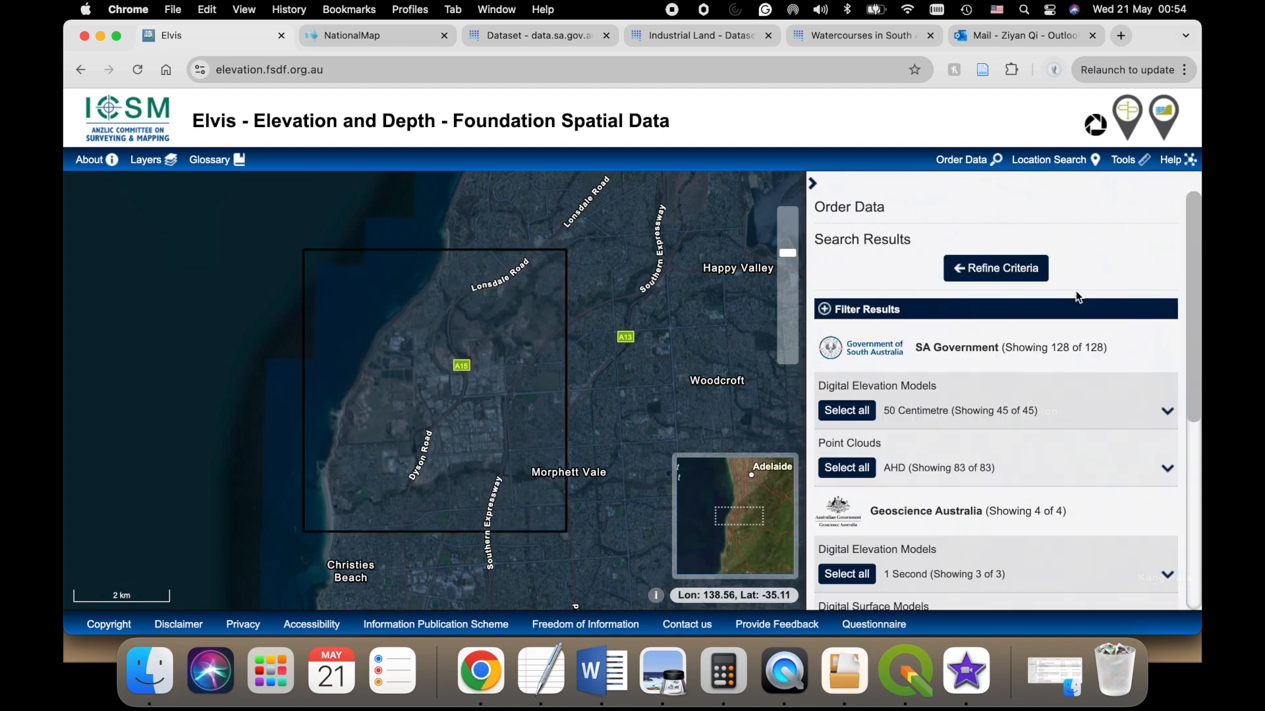
- Select all SA Government 50 Centimetre Digital Elevation Models for the order
{"action": "scroll", "coordinate": [962, 389], "scroll_direction": "down", "scroll_amount": 1}
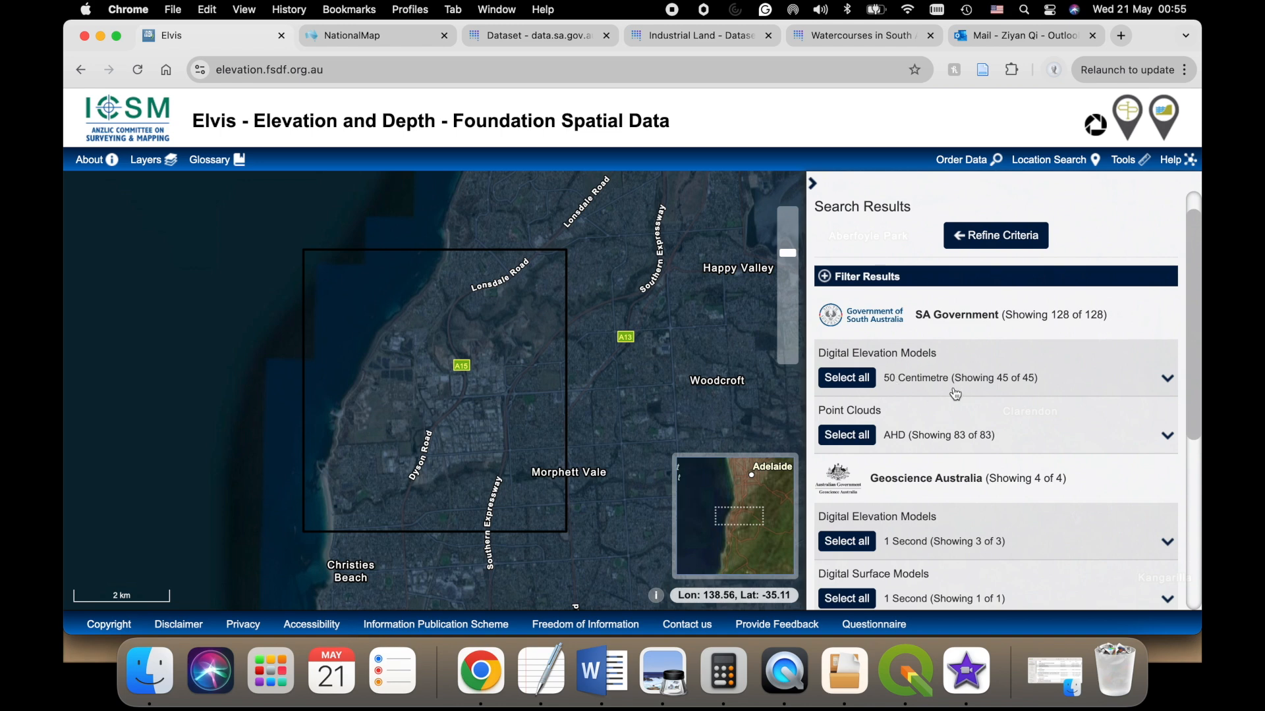
{"action": "scroll", "coordinate": [952, 380], "scroll_direction": "down", "scroll_amount": 5}
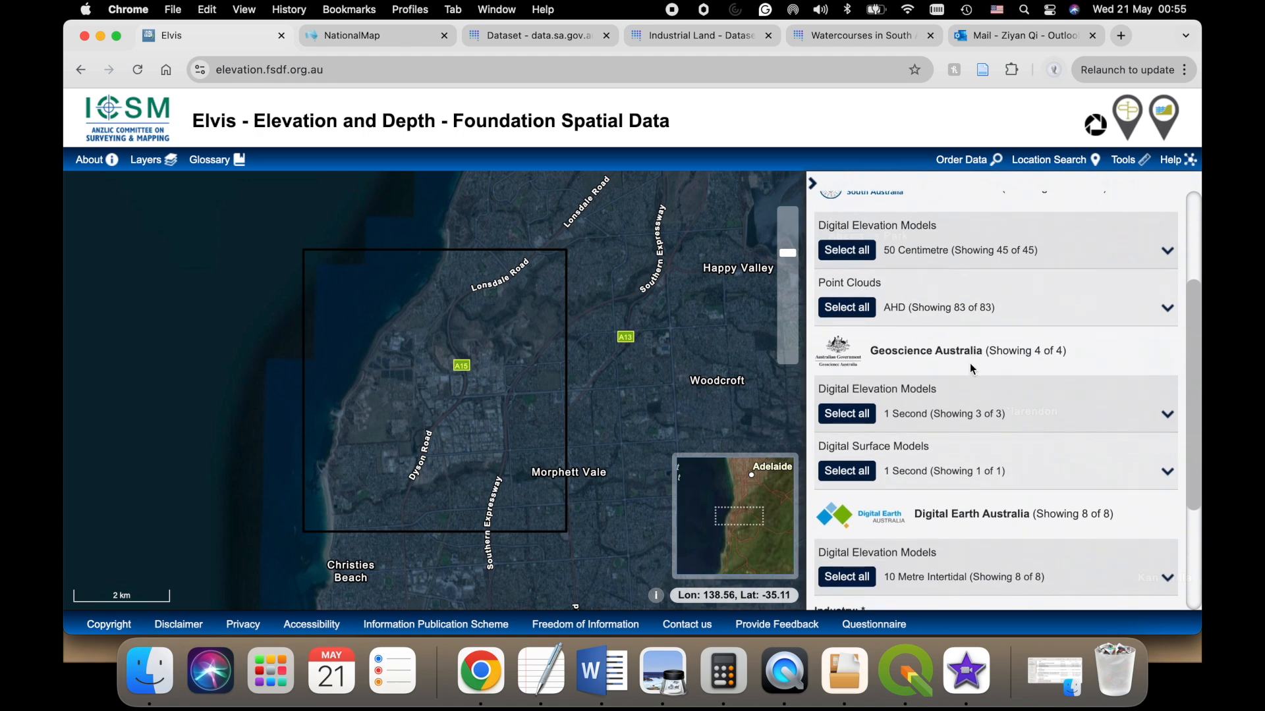
{"action": "scroll", "coordinate": [876, 455], "scroll_direction": "down", "scroll_amount": 1}
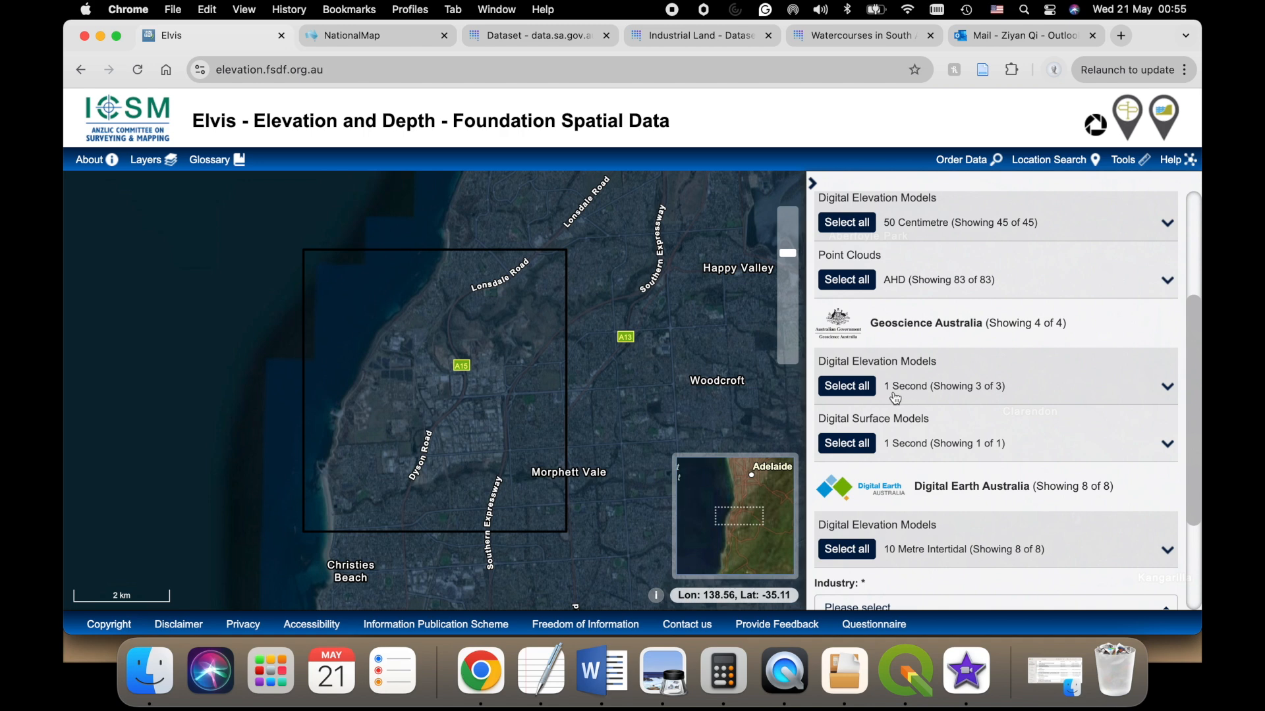
{"action": "scroll", "coordinate": [925, 317], "scroll_direction": "up", "scroll_amount": 3}
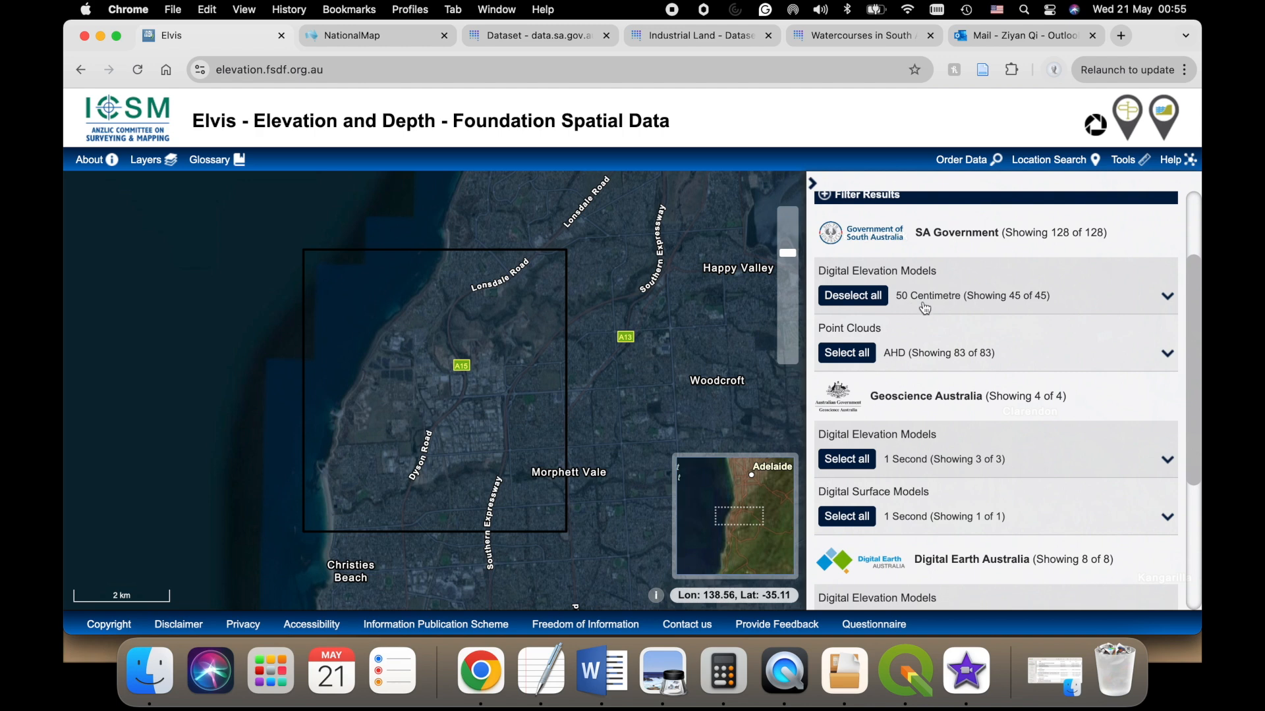
{"action": "scroll", "coordinate": [938, 322], "scroll_direction": "down", "scroll_amount": 5}
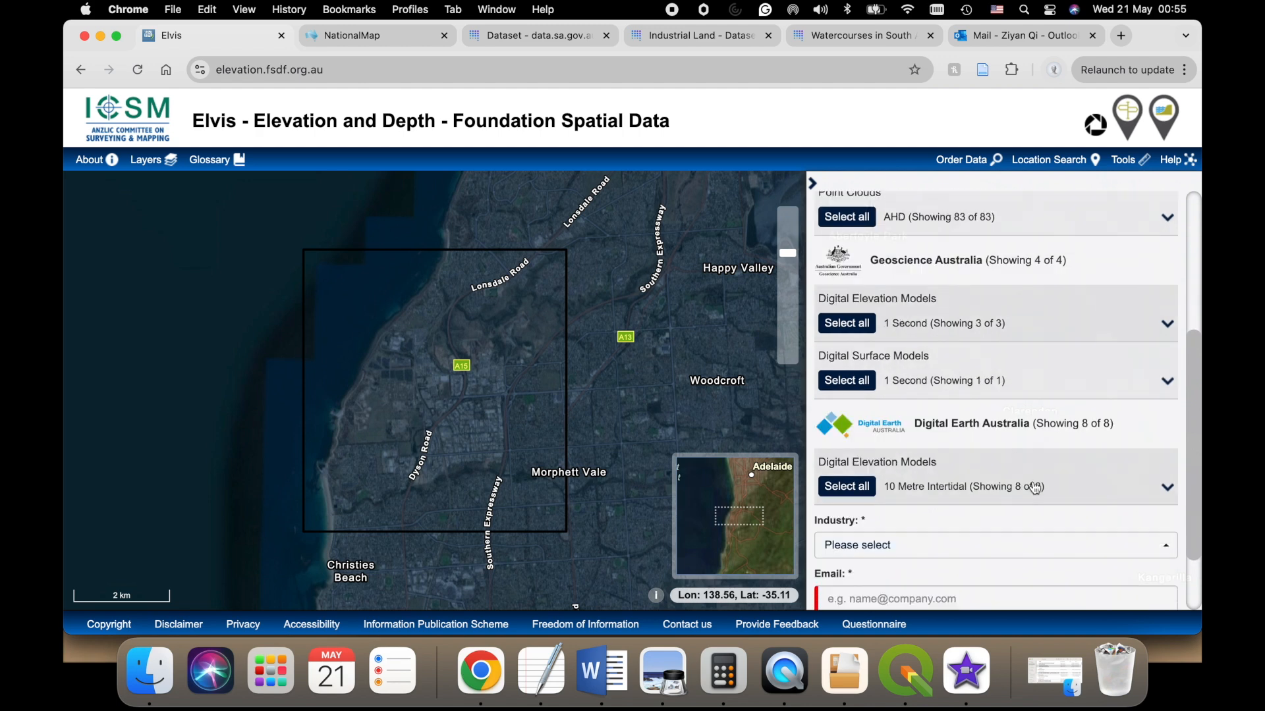
- Set the industry of the data order to Building Services
{"action": "left_click", "coordinate": [942, 444]}
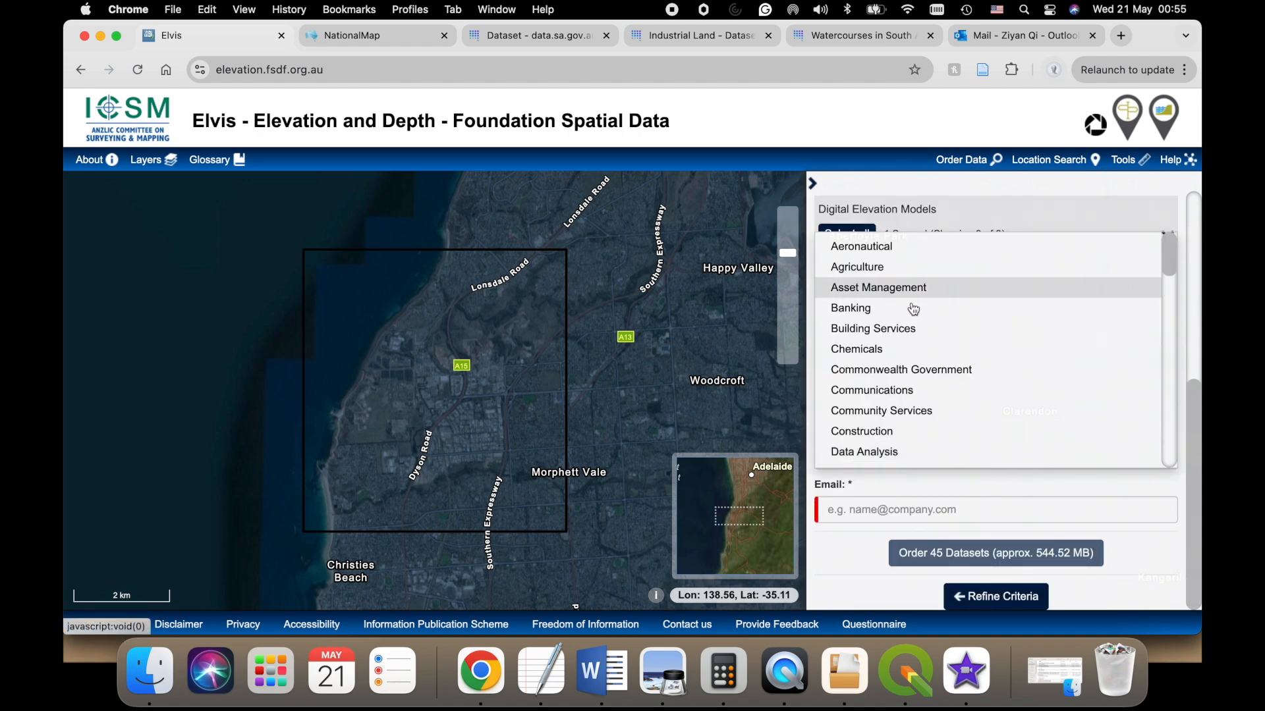
{"action": "left_click", "coordinate": [911, 331]}
{"action": "left_click", "coordinate": [856, 510]}
{"action": "left_click", "coordinate": [850, 550]}
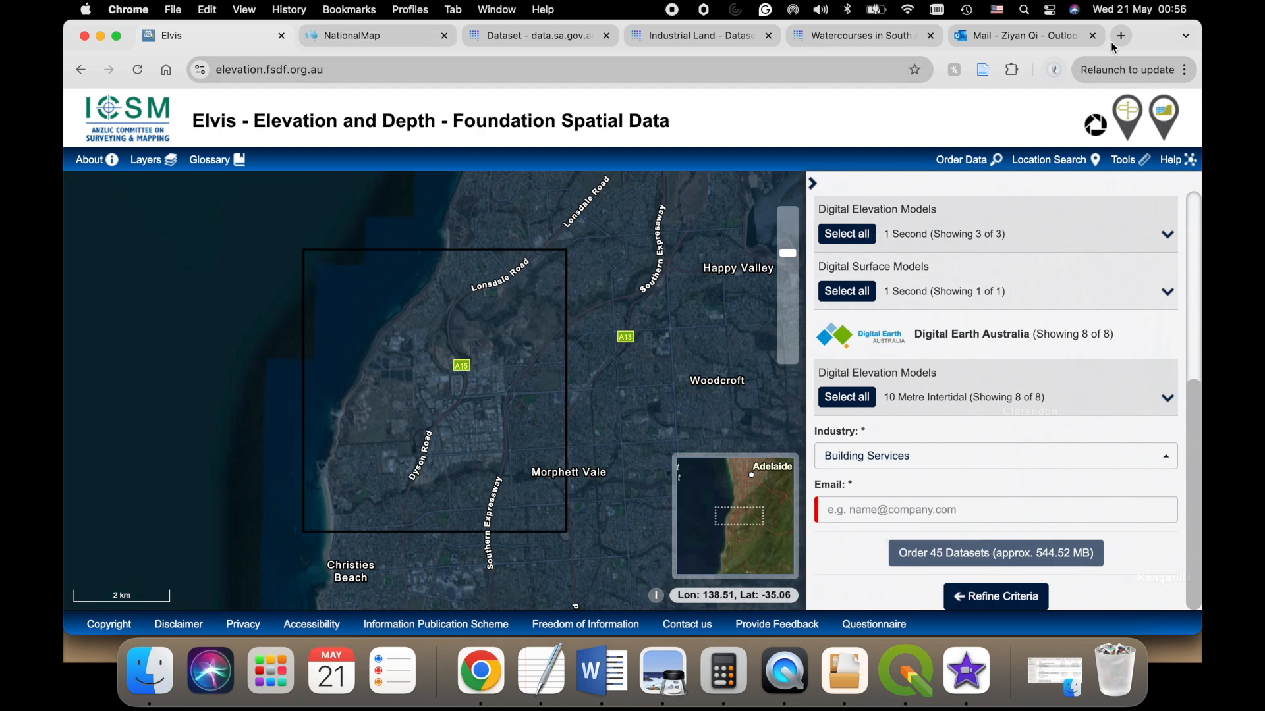
- Switch to Outlook and review the "Your data is ready" message down to its data package download link
{"action": "left_click", "coordinate": [1018, 35]}
{"action": "scroll", "coordinate": [848, 455], "scroll_direction": "up", "scroll_amount": 10}
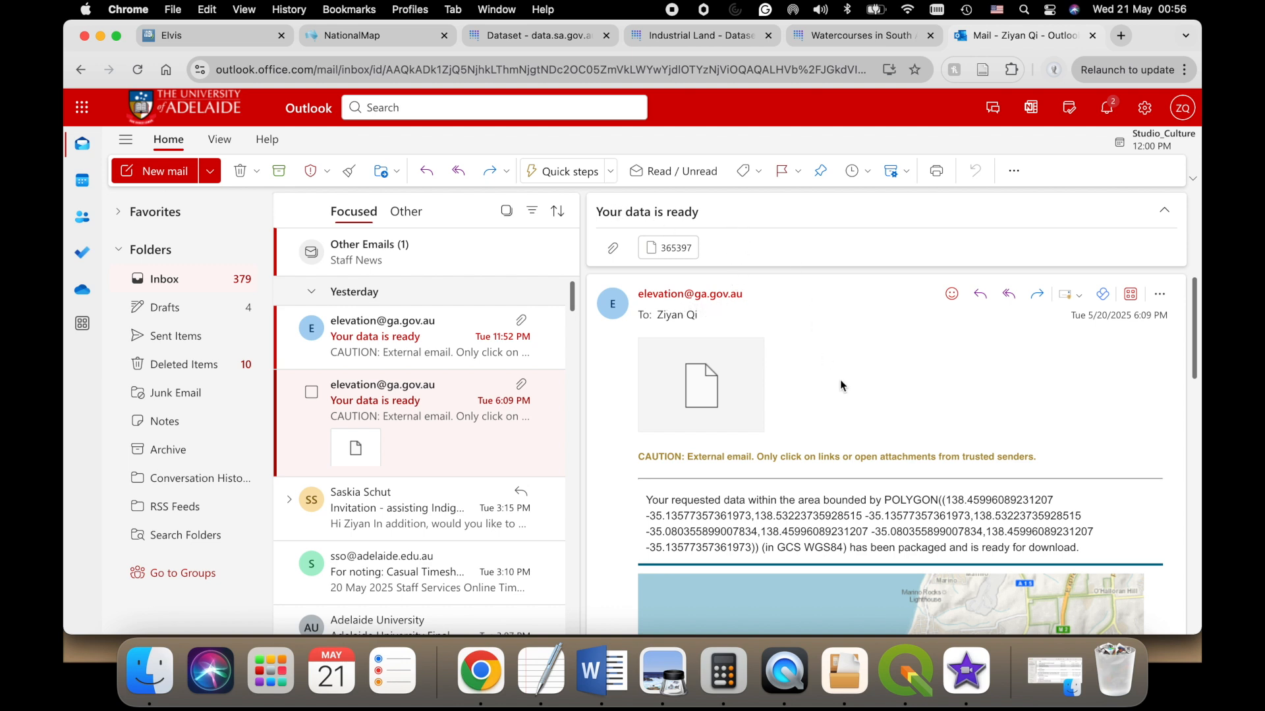
{"action": "scroll", "coordinate": [849, 388], "scroll_direction": "down", "scroll_amount": 5}
{"action": "scroll", "coordinate": [863, 408], "scroll_direction": "down", "scroll_amount": 3}
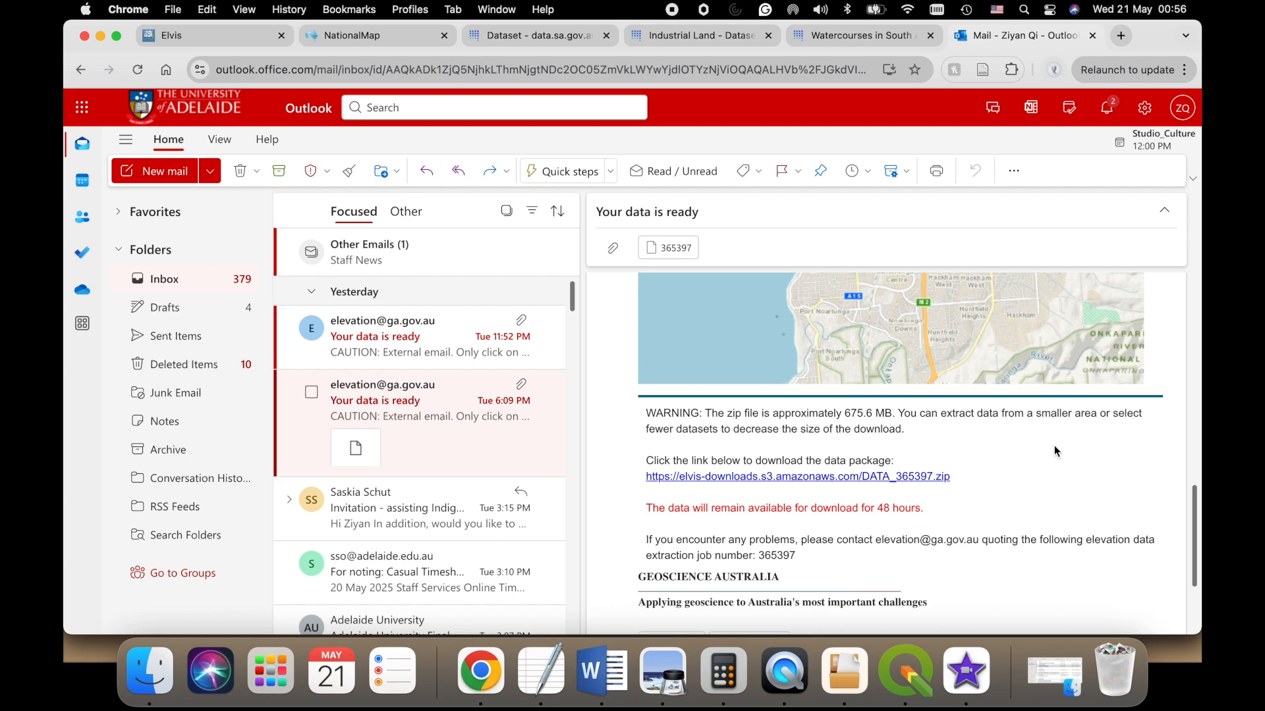
- Switch to Finder and expand the DEM folder and its 50 Centimetre subfolder in the downloaded SA Government data
{"action": "left_click", "coordinate": [150, 671]}
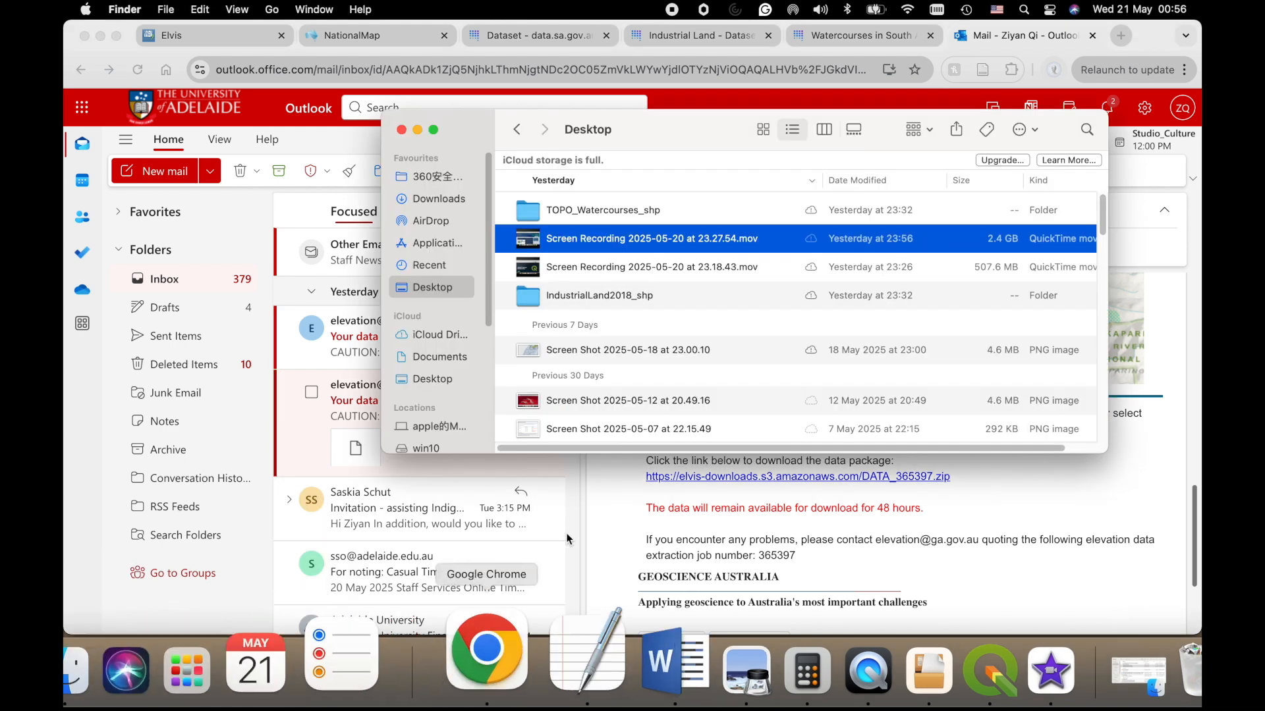
{"action": "left_click", "coordinate": [442, 201]}
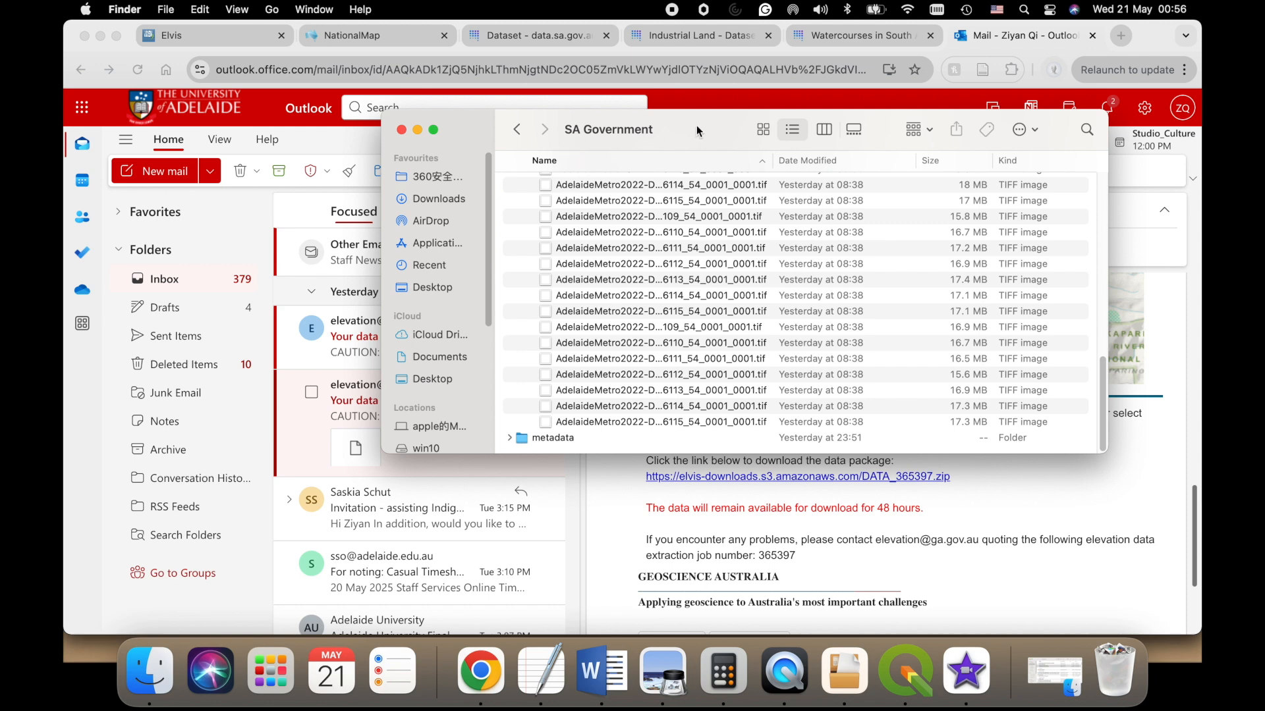
{"action": "left_click_drag", "start_coordinate": [699, 131], "coordinate": [535, 135]}
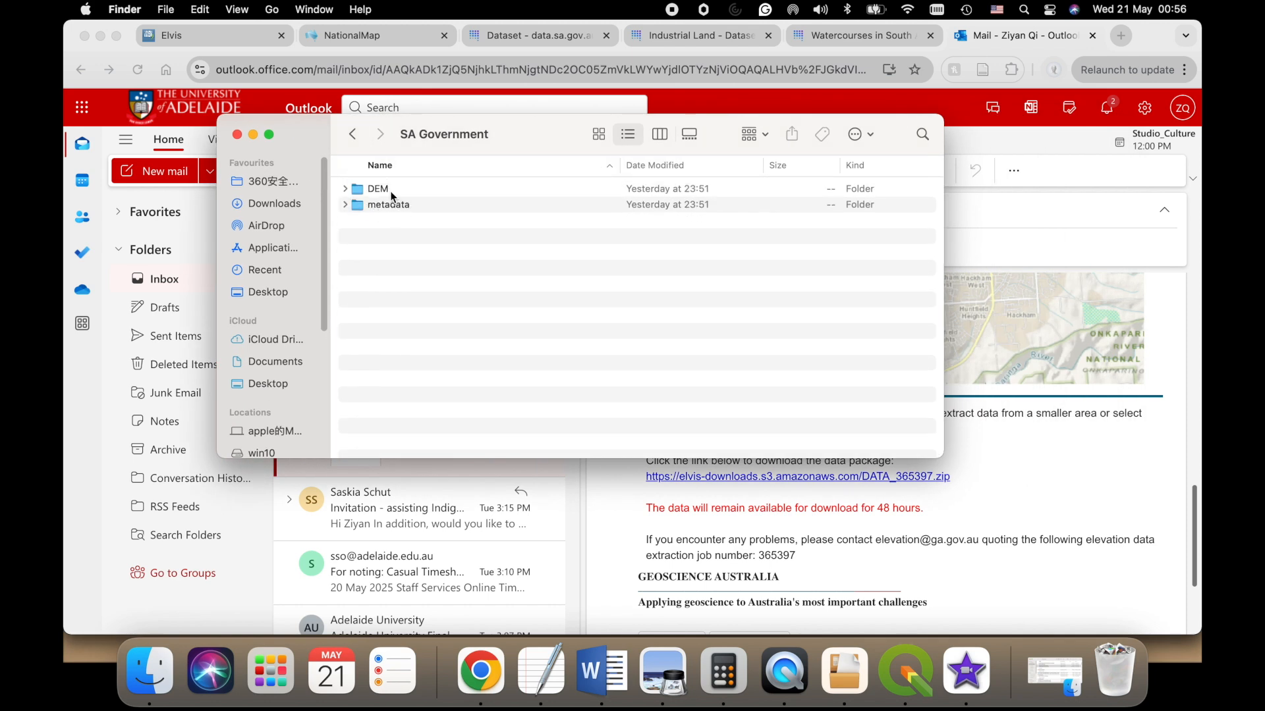
{"action": "left_click", "coordinate": [344, 189]}
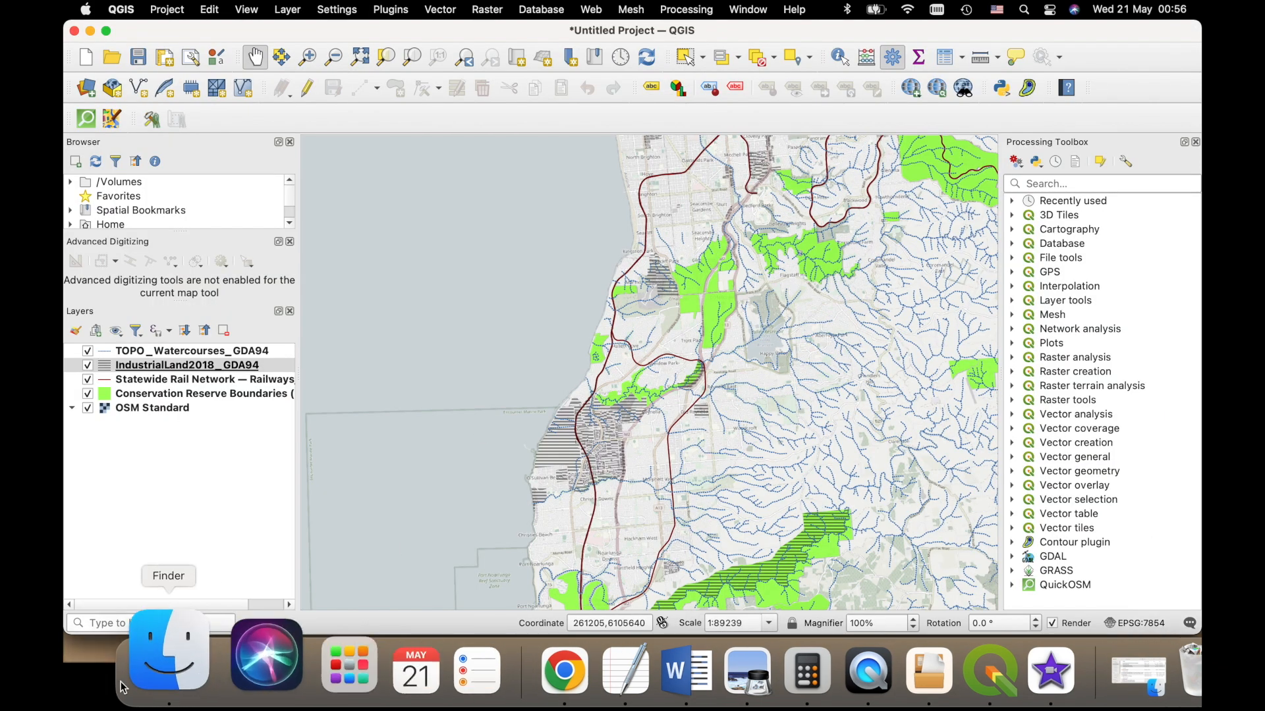
- Select all AdelaideMetro2022 TIFF tiles in the 50 Centimetre folder and add them to the QGIS project as layers
{"action": "left_click", "coordinate": [162, 659]}
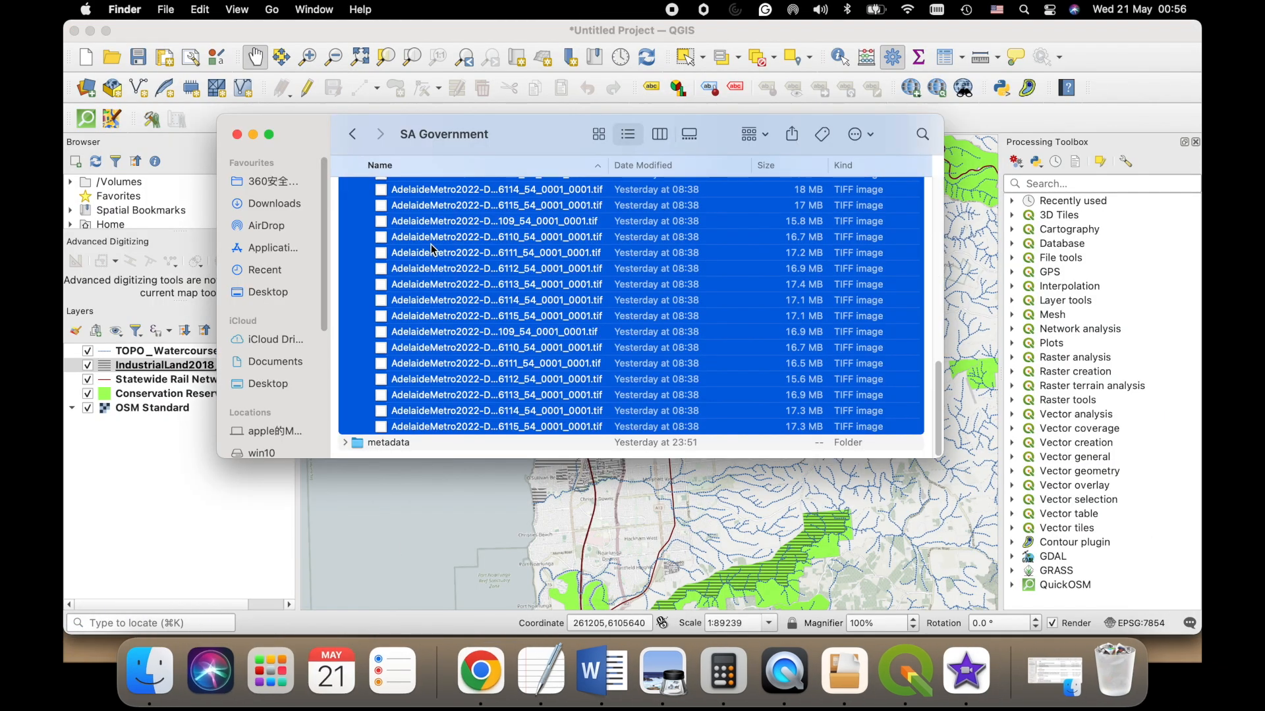
{"action": "left_click_drag", "start_coordinate": [389, 343], "coordinate": [141, 486]}
{"action": "left_click", "coordinate": [255, 136]}
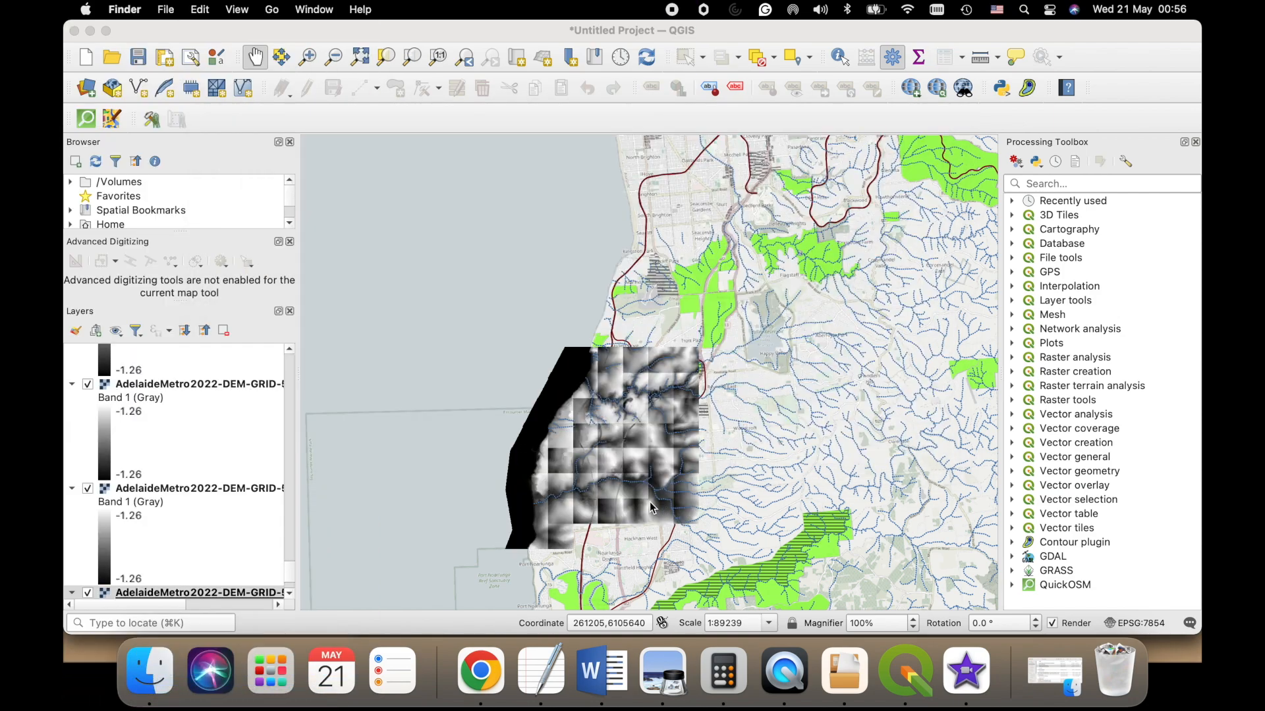
- Examine the pixel detail and overall coverage of the added DEM tiles on the map
{"action": "scroll", "coordinate": [532, 349], "scroll_direction": "up", "scroll_amount": 5}
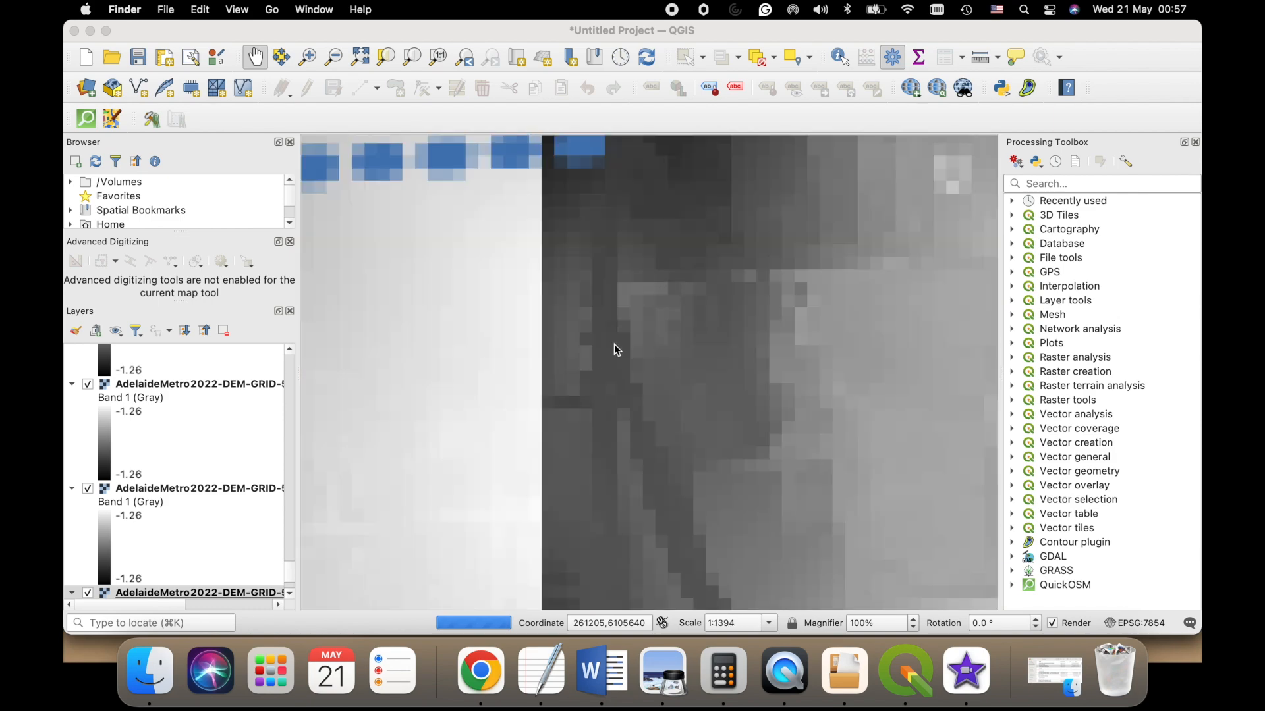
{"action": "scroll", "coordinate": [616, 349], "scroll_direction": "up", "scroll_amount": 2}
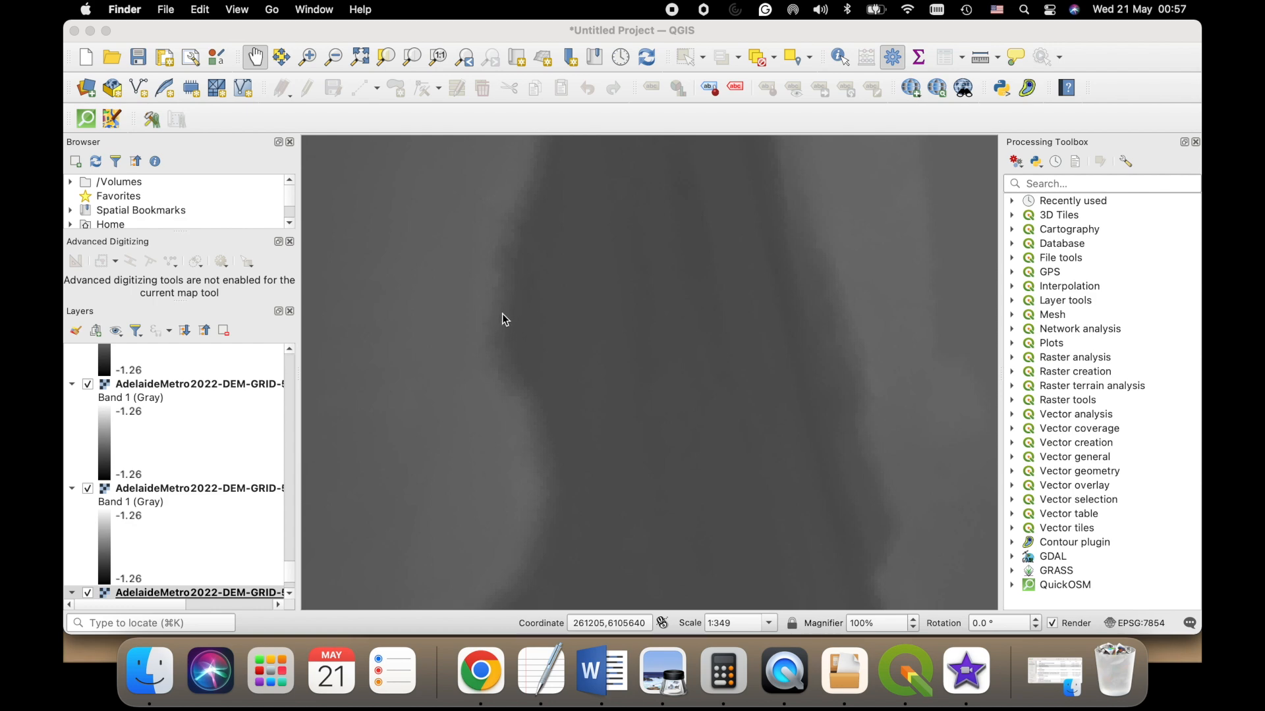
{"action": "scroll", "coordinate": [501, 252], "scroll_direction": "up", "scroll_amount": 1}
{"action": "scroll", "coordinate": [502, 257], "scroll_direction": "up", "scroll_amount": 1}
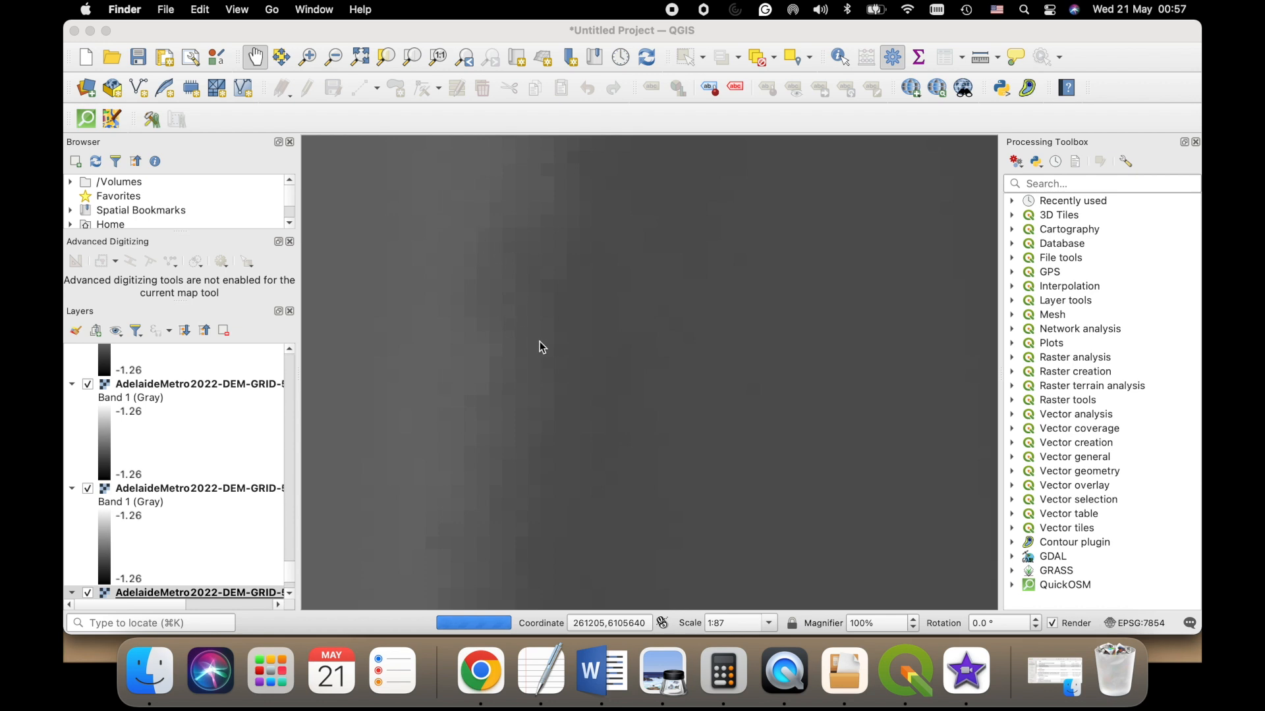
{"action": "scroll", "coordinate": [544, 357], "scroll_direction": "down", "scroll_amount": 6}
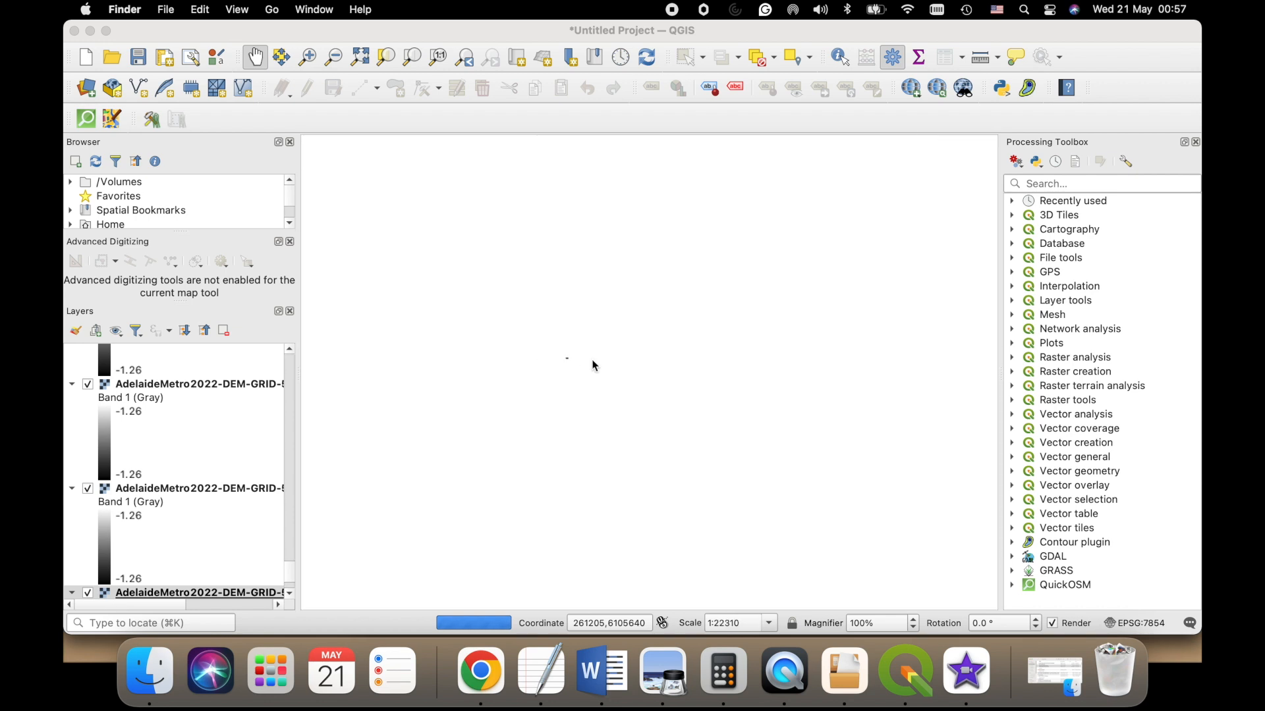
{"action": "scroll", "coordinate": [592, 360], "scroll_direction": "down", "scroll_amount": 1}
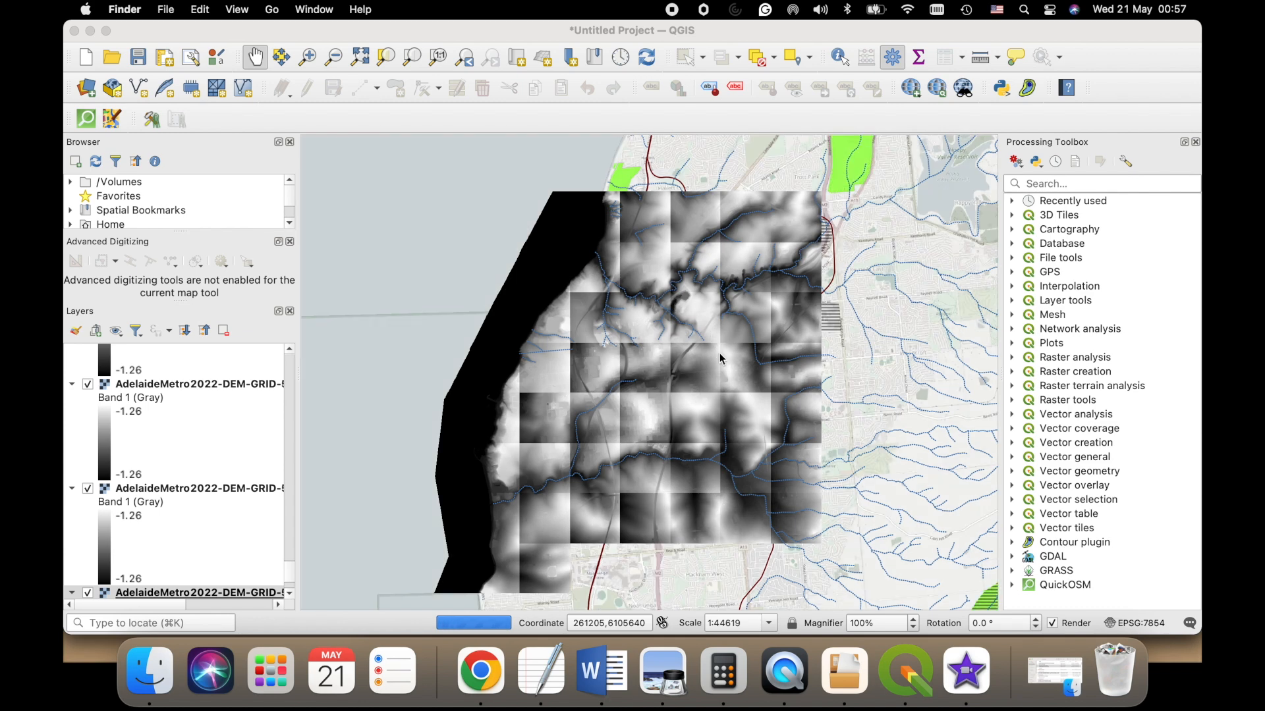
{"action": "scroll", "coordinate": [474, 274], "scroll_direction": "down", "scroll_amount": 1}
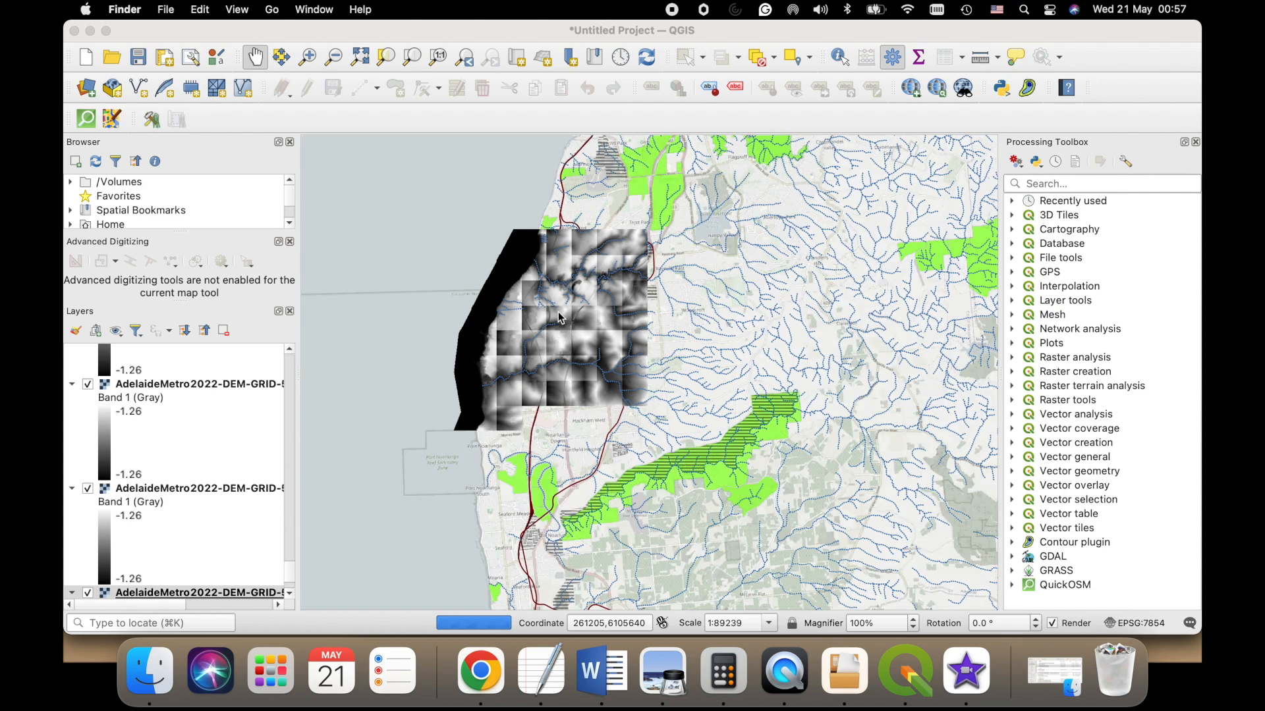
{"action": "scroll", "coordinate": [549, 301], "scroll_direction": "up", "scroll_amount": 1}
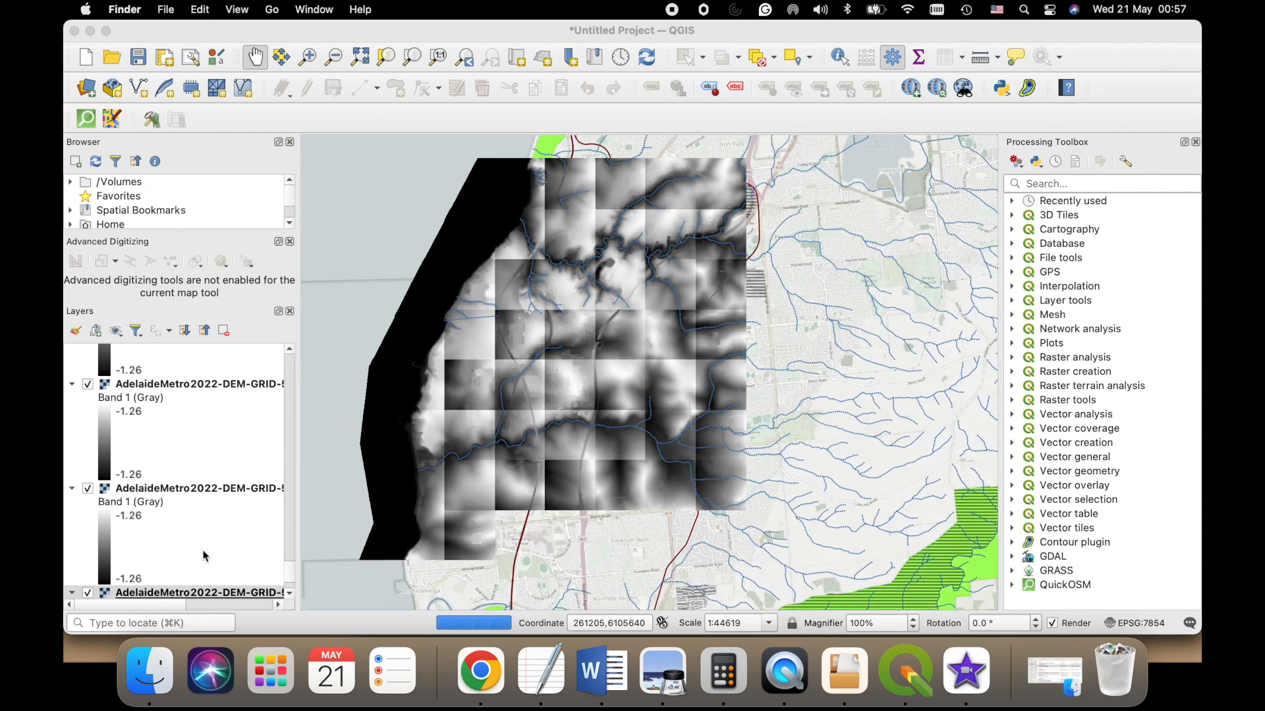
{"action": "scroll", "coordinate": [210, 554], "scroll_direction": "down", "scroll_amount": 3}
{"action": "left_click", "coordinate": [193, 471]}
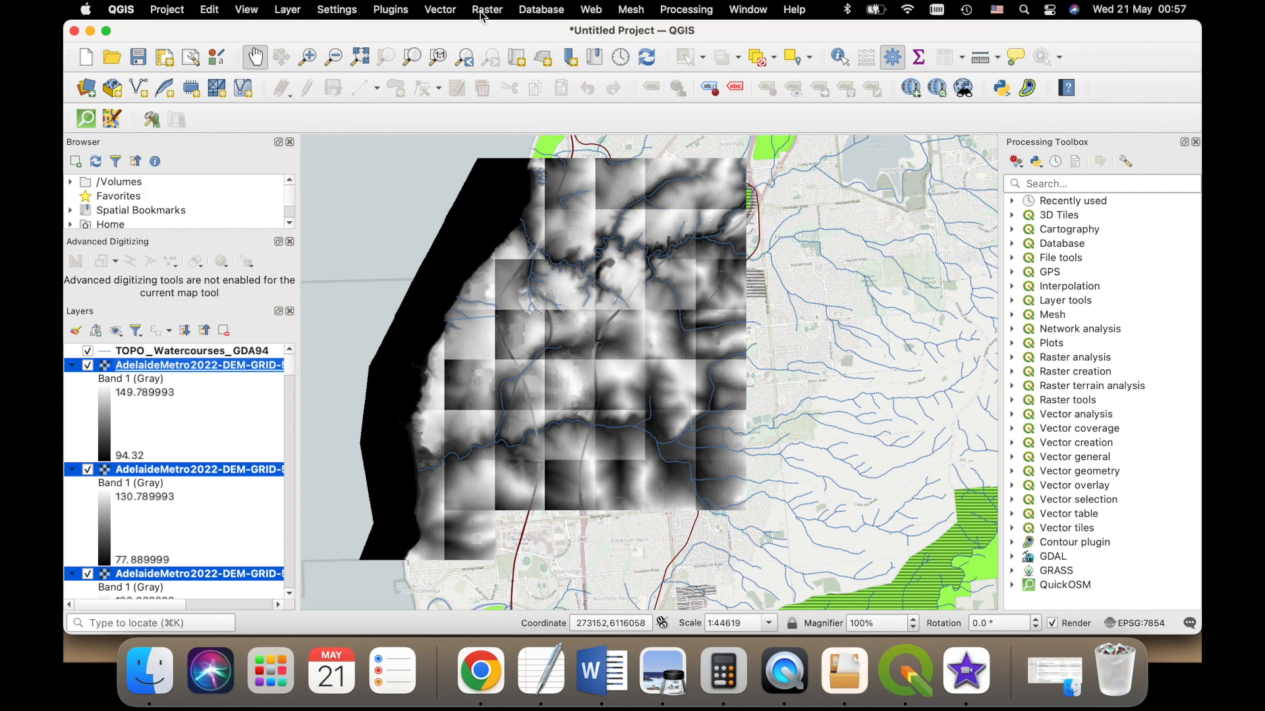
{"action": "left_click", "coordinate": [485, 11]}
{"action": "mouse_move", "coordinate": [538, 91]}
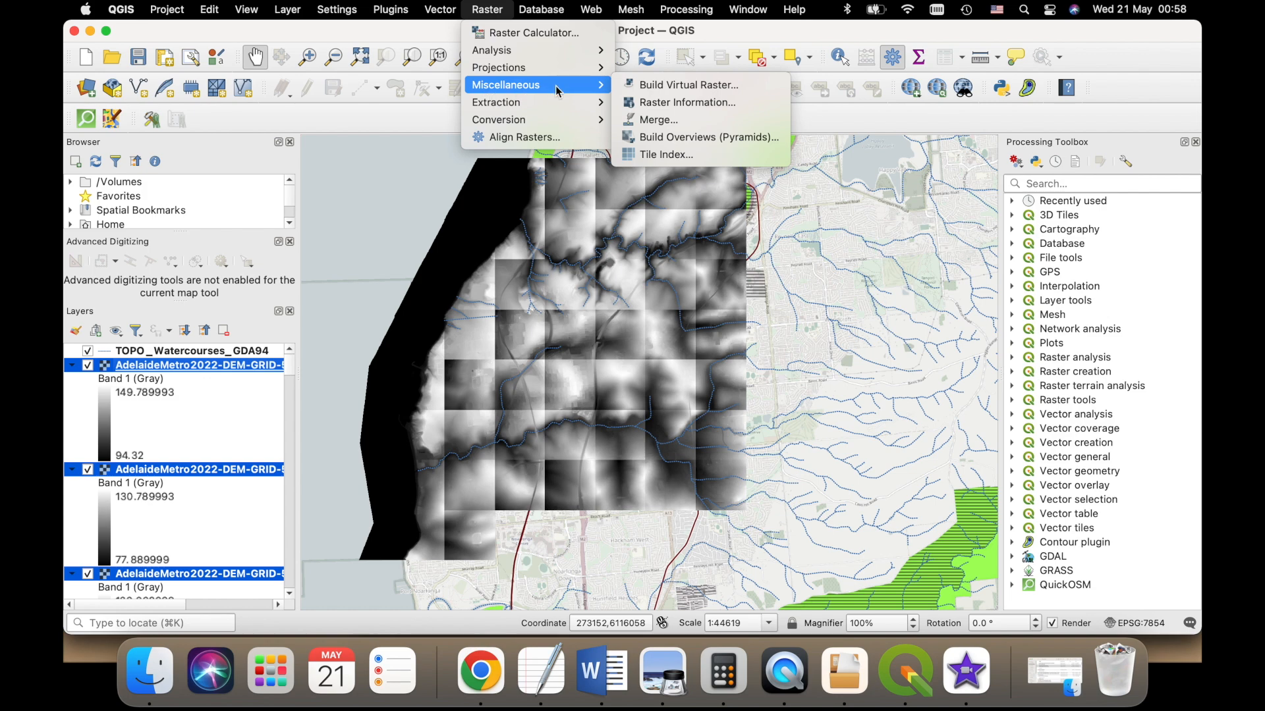
{"action": "left_click", "coordinate": [681, 122]}
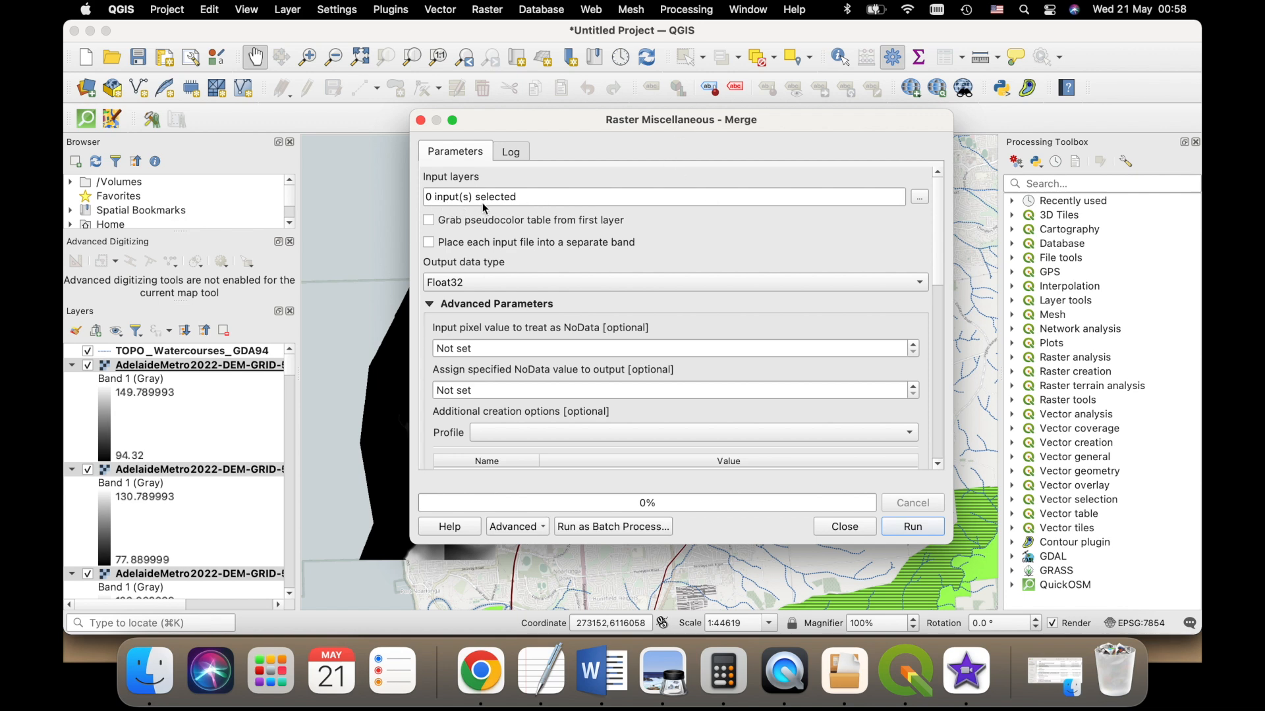
{"action": "left_click", "coordinate": [920, 197]}
{"action": "scroll", "coordinate": [605, 300], "scroll_direction": "down", "scroll_amount": 5}
{"action": "scroll", "coordinate": [662, 303], "scroll_direction": "up", "scroll_amount": 10}
{"action": "left_click", "coordinate": [420, 120]}
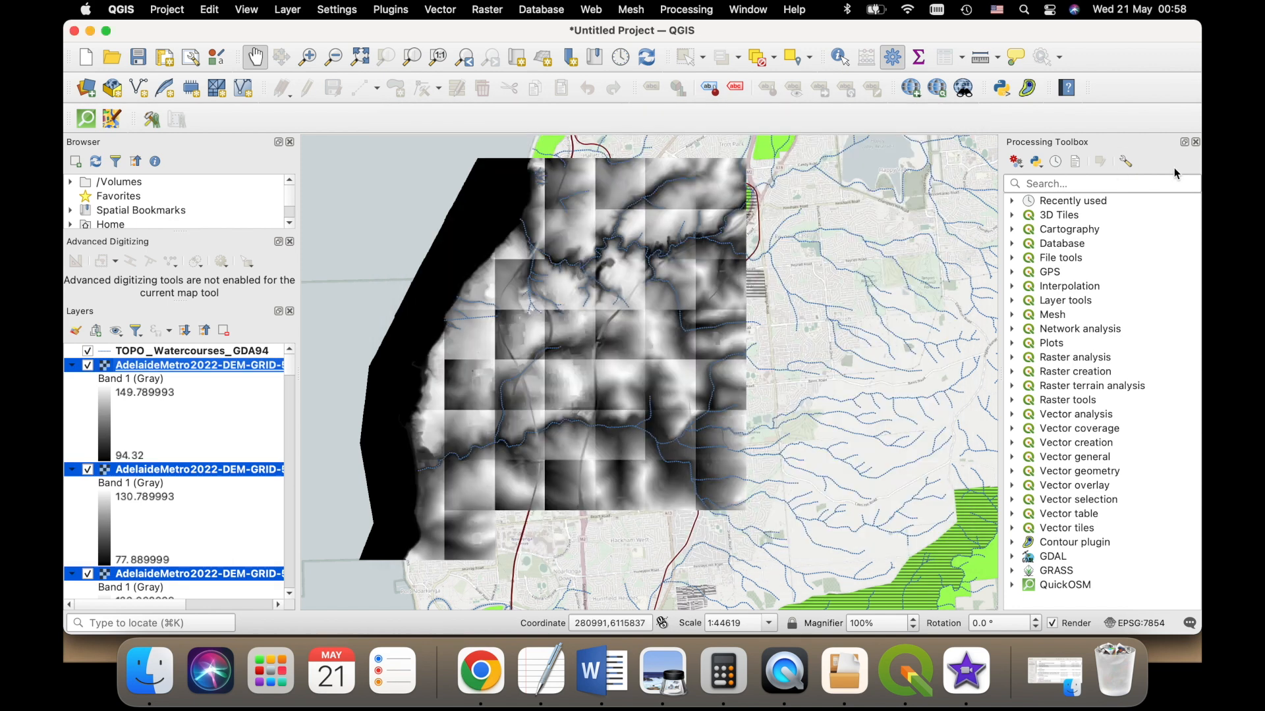
- Merge all AdelaideMetro2022 50 cm DEM tiles into one temporary raster with the raster Merge tool, excluding OSM Standard from the inputs
{"action": "left_click", "coordinate": [1042, 186]}
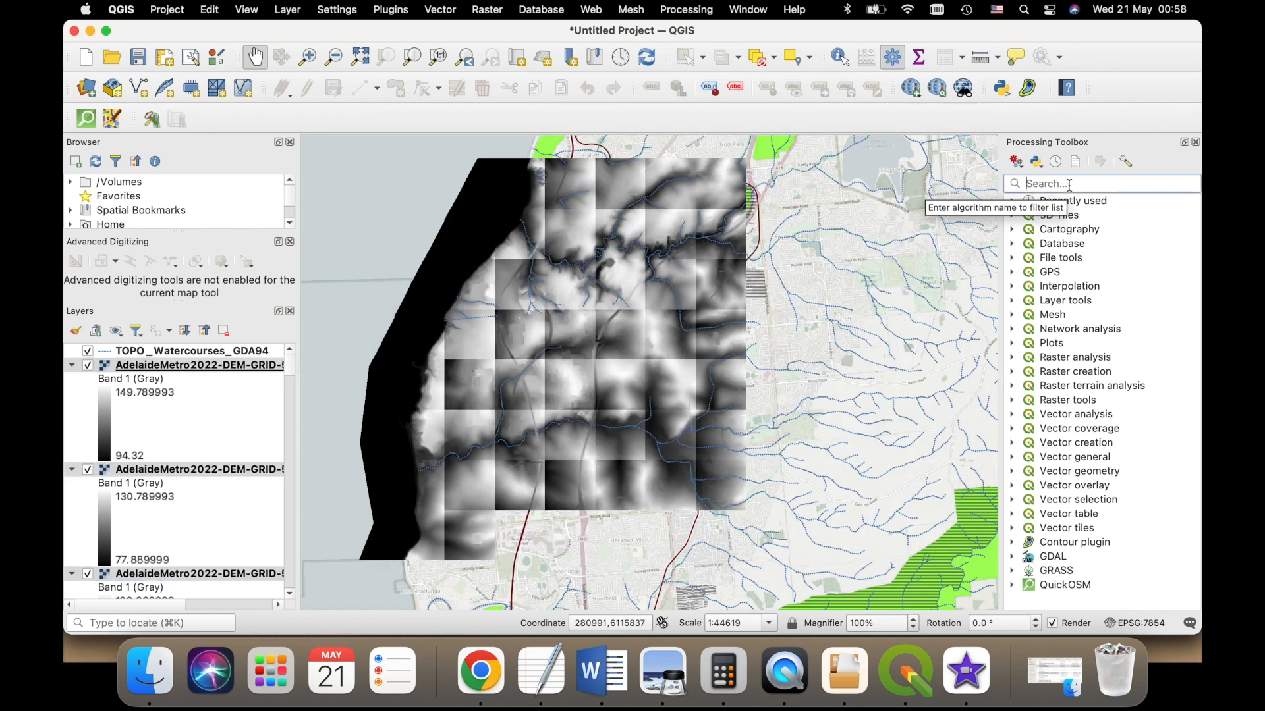
{"action": "type", "text": "merge"}
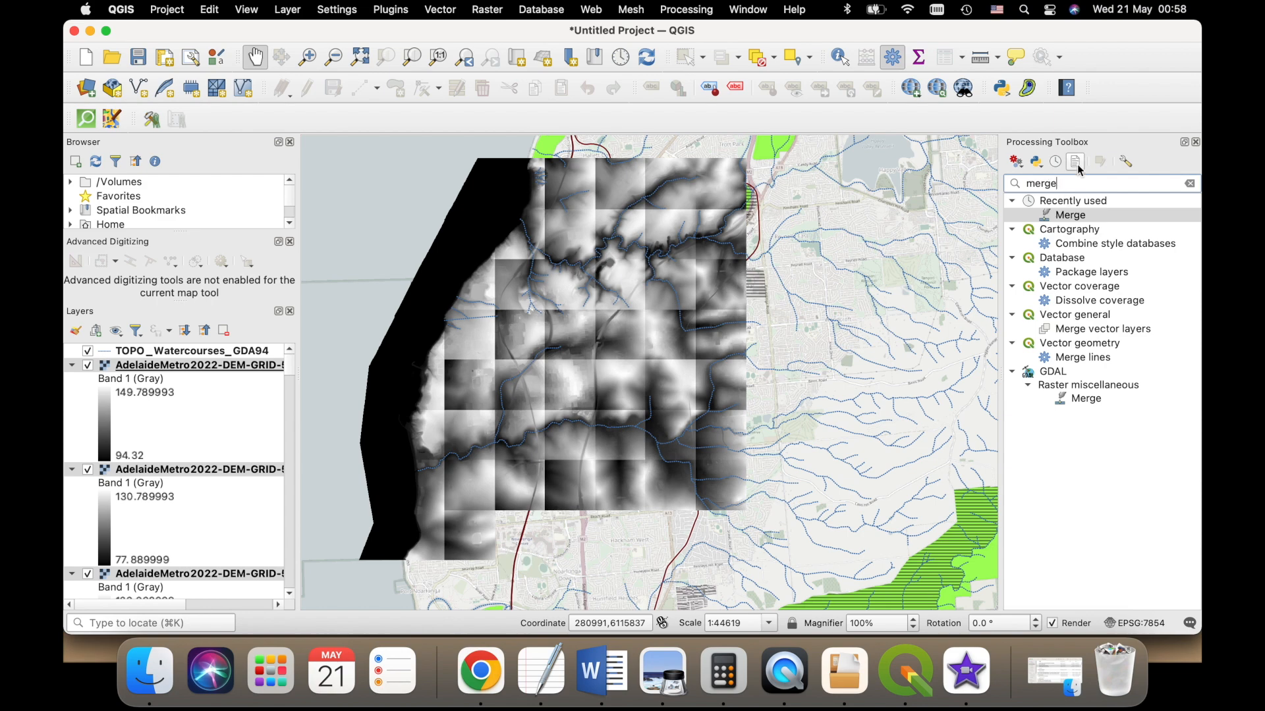
{"action": "left_click", "coordinate": [1095, 219]}
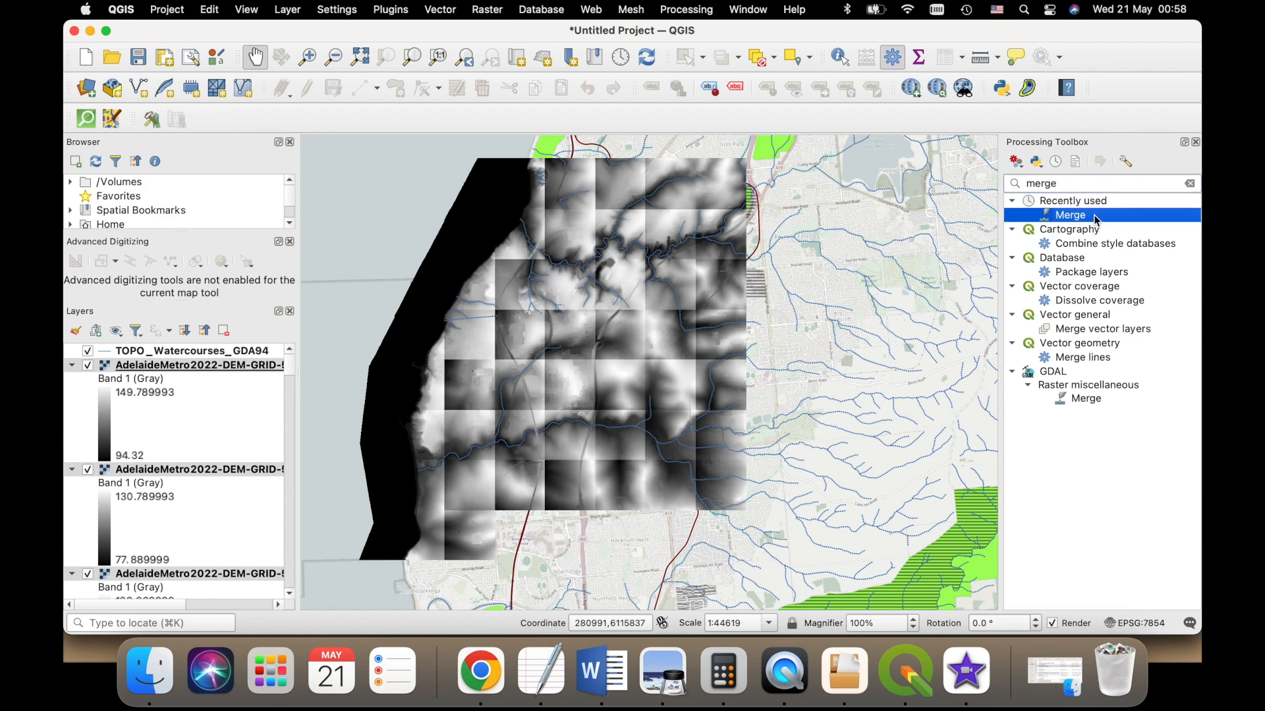
{"action": "double_click", "coordinate": [1096, 219]}
{"action": "left_click_drag", "start_coordinate": [778, 122], "coordinate": [691, 125]}
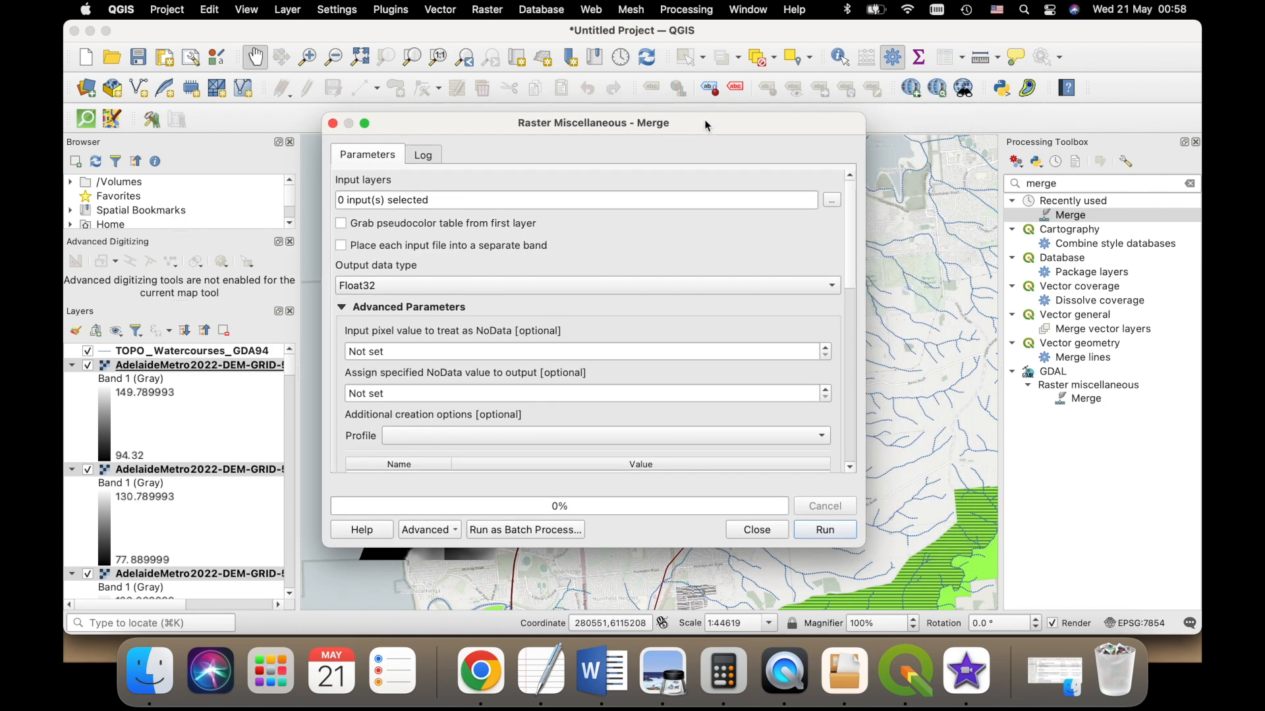
{"action": "left_click", "coordinate": [838, 204]}
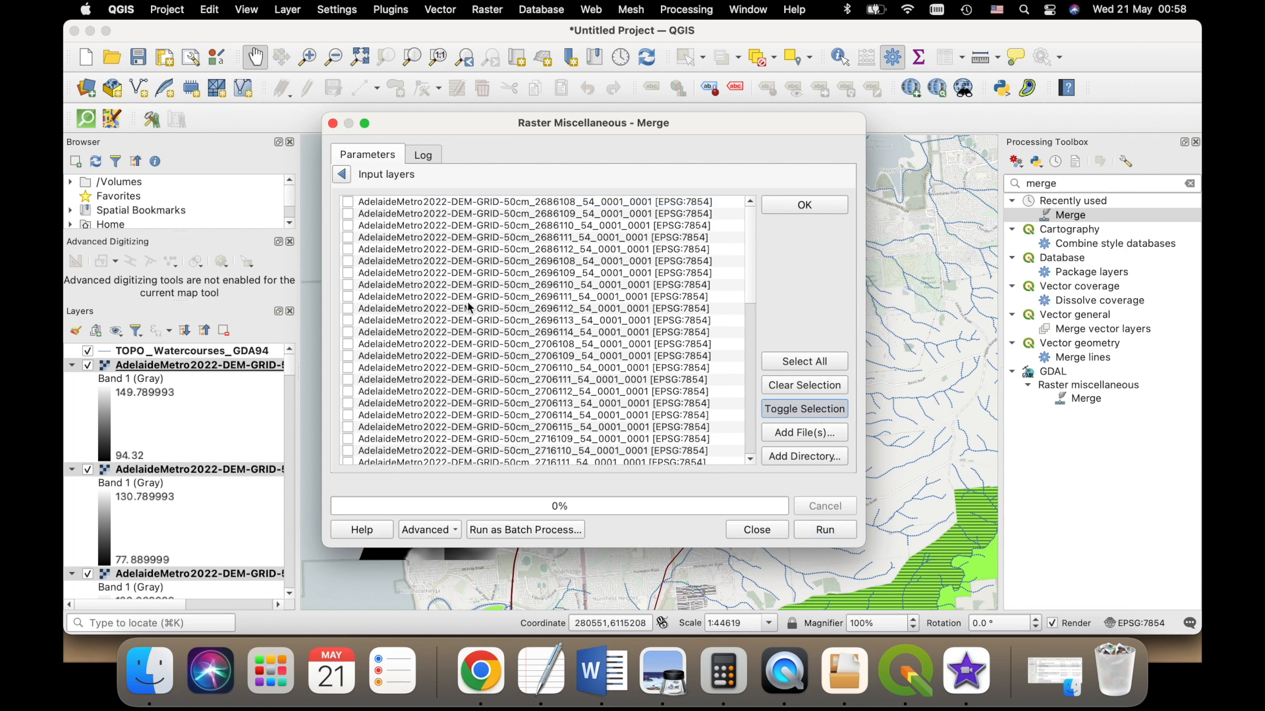
{"action": "key", "text": "space"}
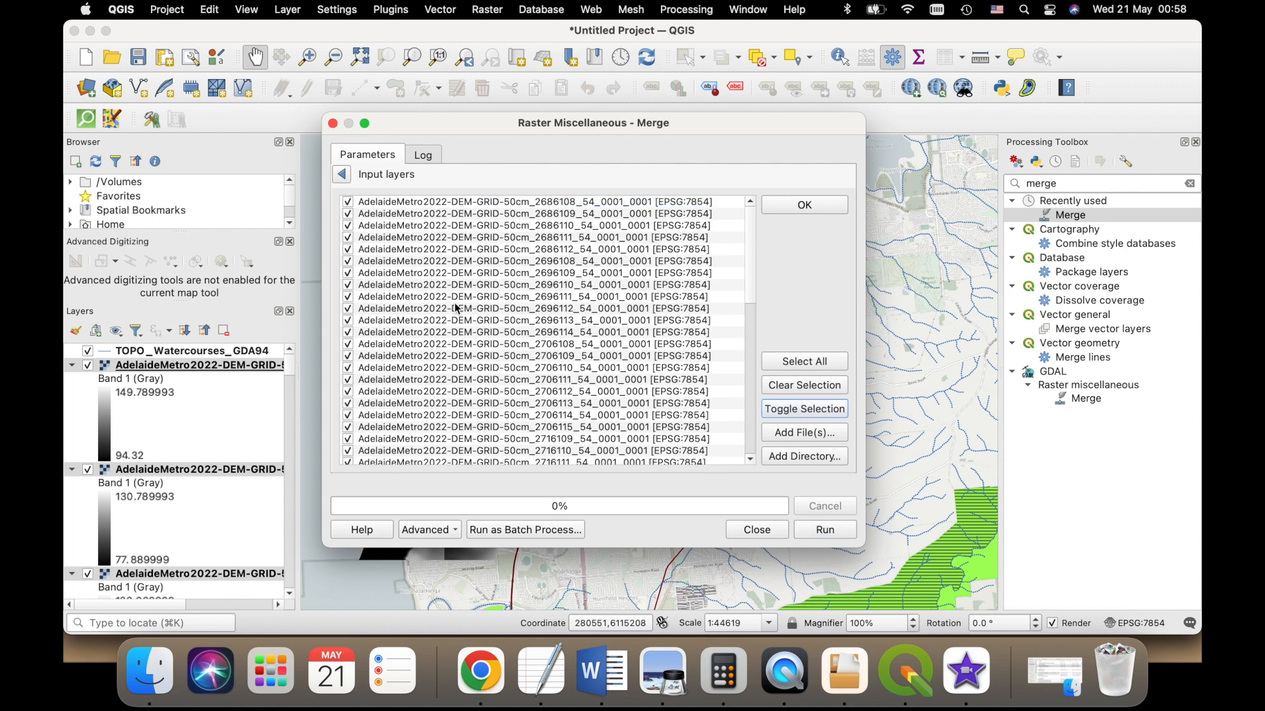
{"action": "scroll", "coordinate": [607, 311], "scroll_direction": "down", "scroll_amount": 10}
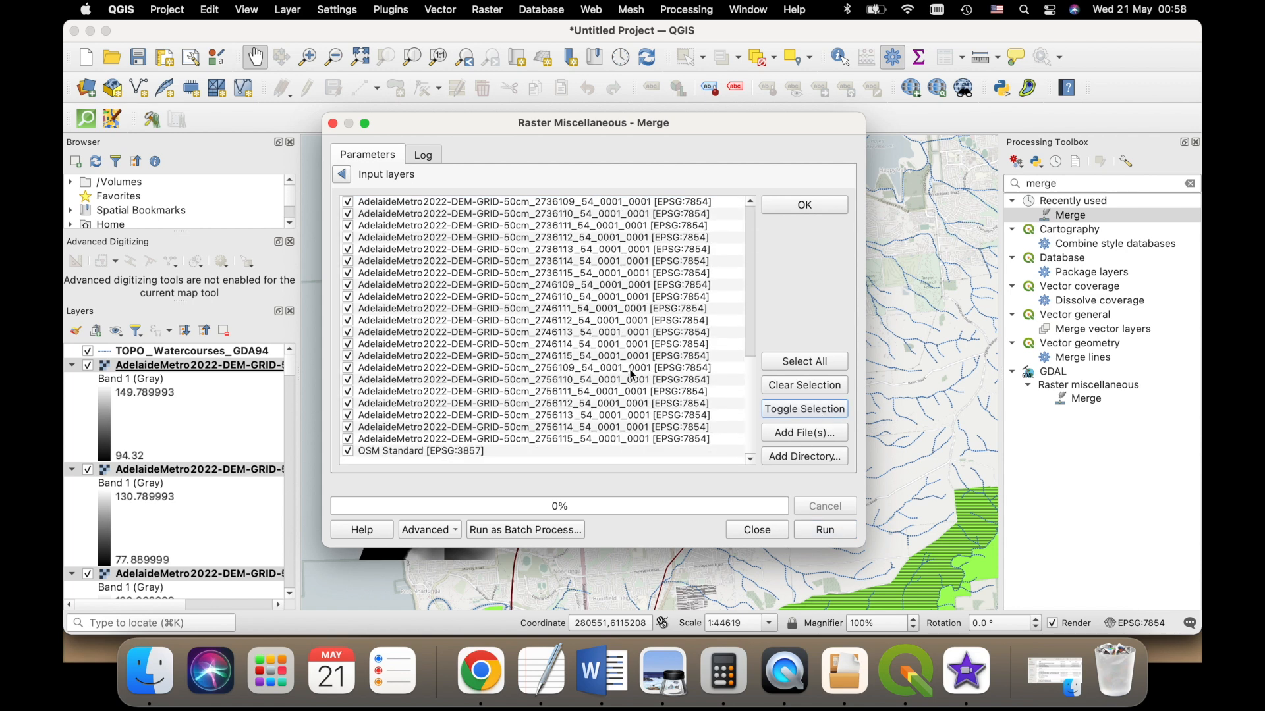
{"action": "left_click", "coordinate": [348, 452]}
{"action": "left_click", "coordinate": [811, 535]}
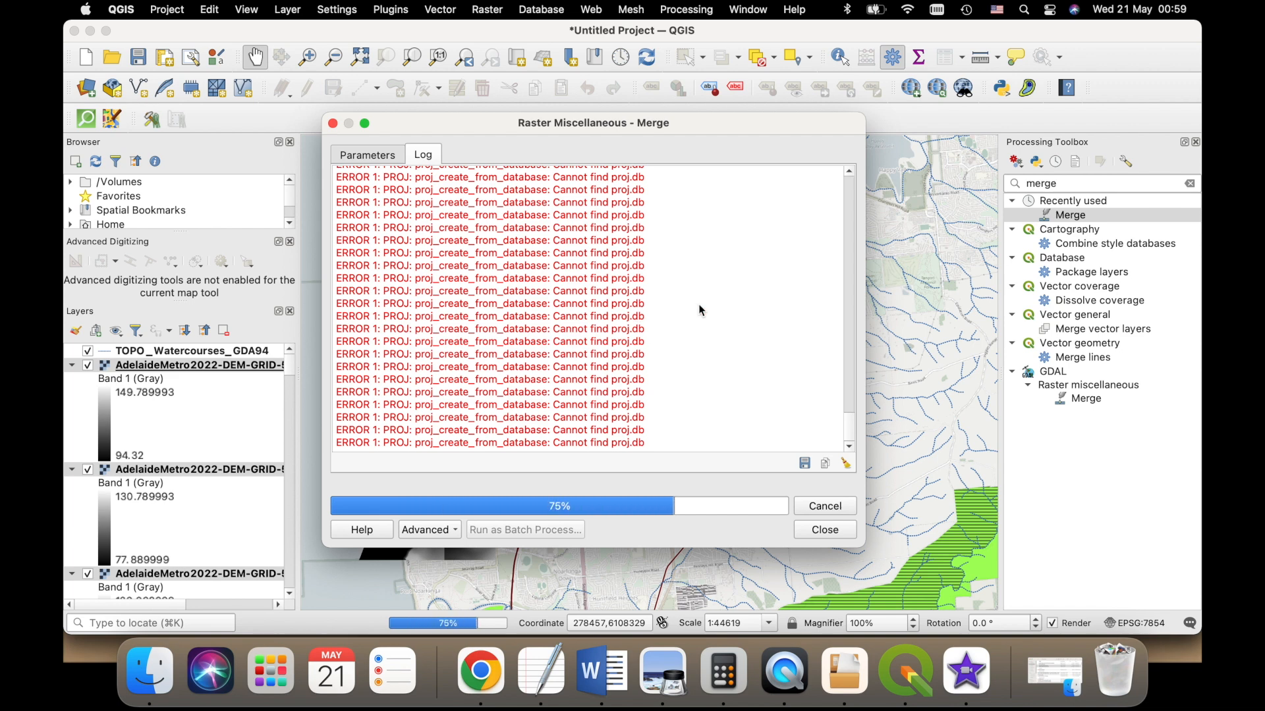
{"action": "left_click", "coordinate": [701, 531]}
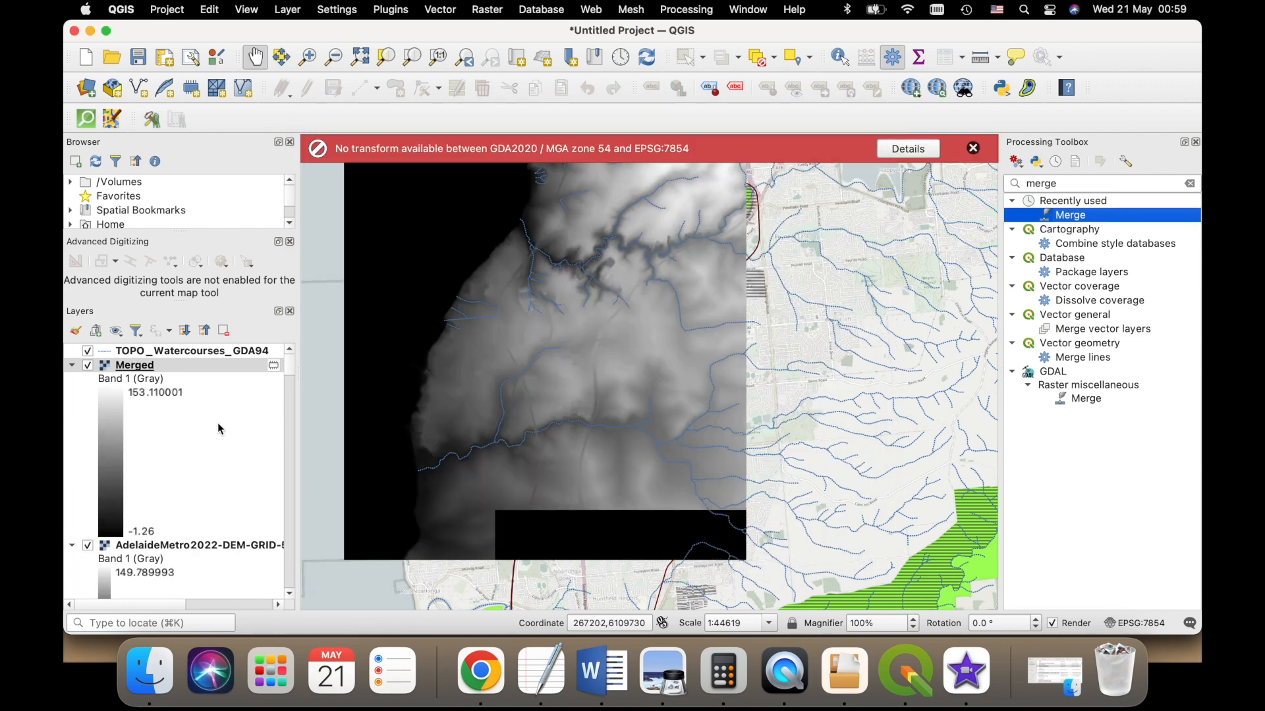
- Hide the individual AdelaideMetro2022 DEM tile layers listed below the Merged raster
{"action": "left_click", "coordinate": [88, 546]}
{"action": "scroll", "coordinate": [164, 457], "scroll_direction": "down", "scroll_amount": 3}
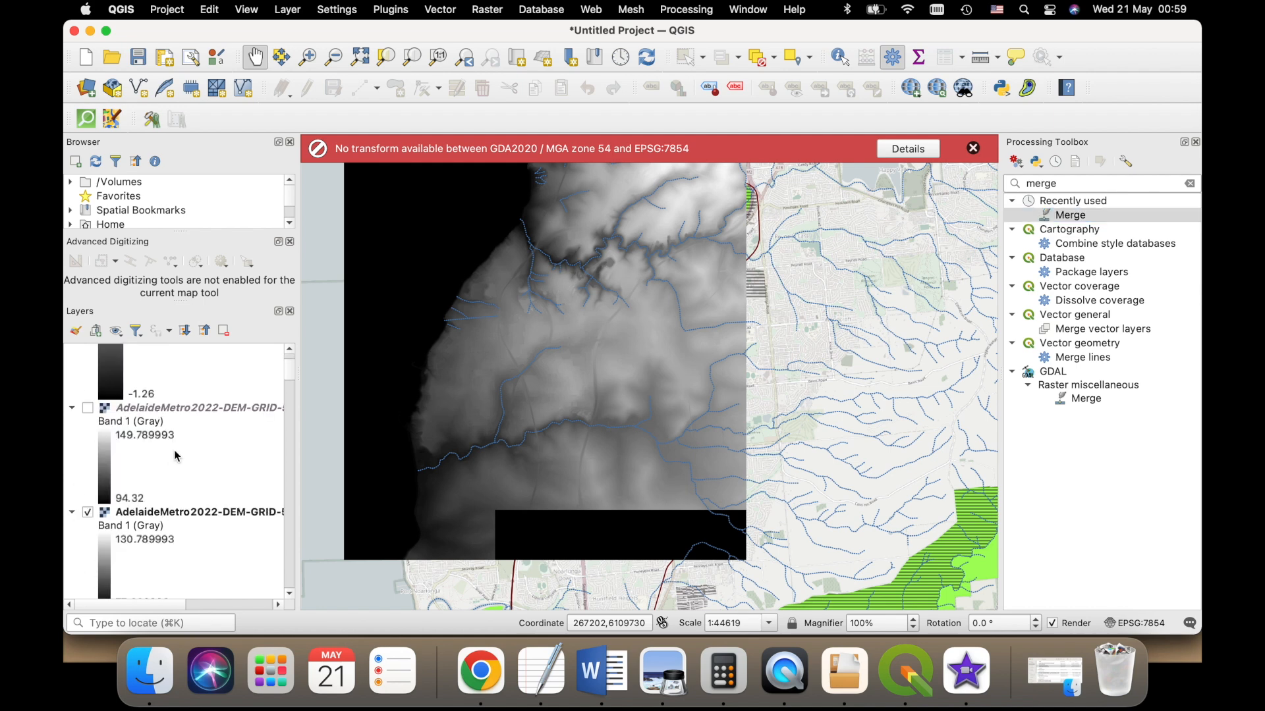
{"action": "scroll", "coordinate": [176, 456], "scroll_direction": "down", "scroll_amount": 3}
{"action": "left_click", "coordinate": [88, 375]}
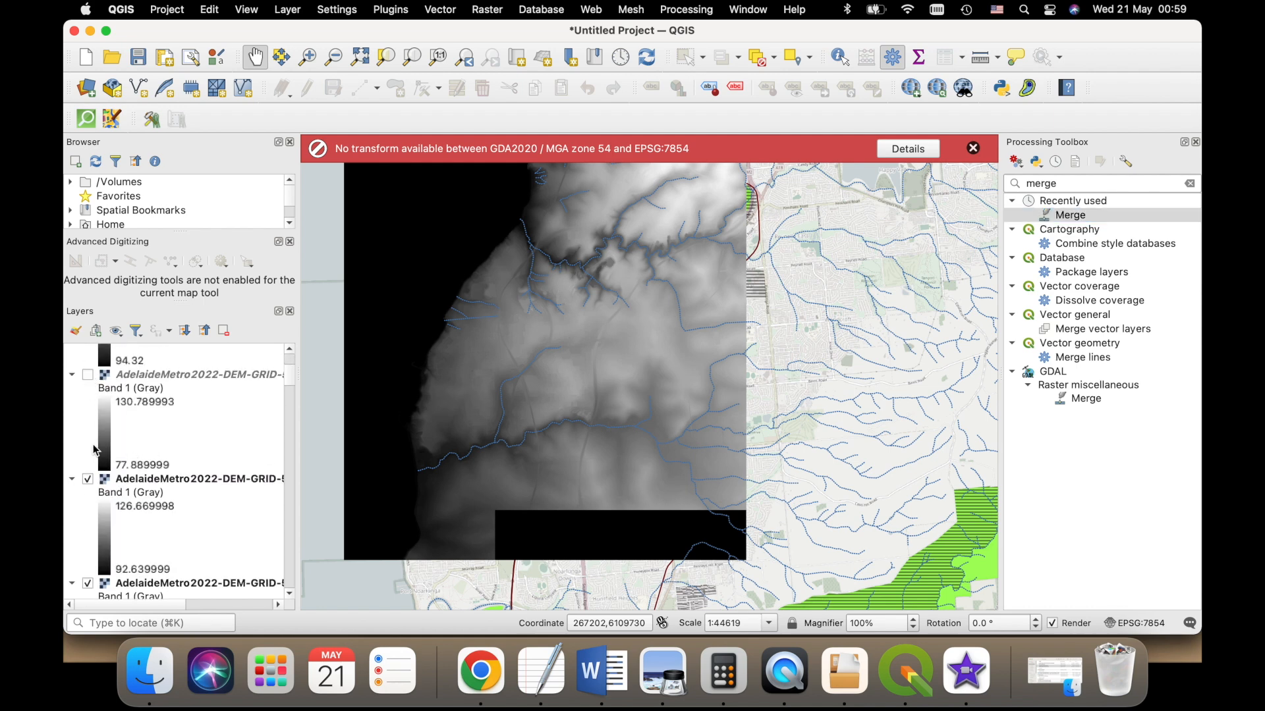
{"action": "left_click", "coordinate": [88, 479]}
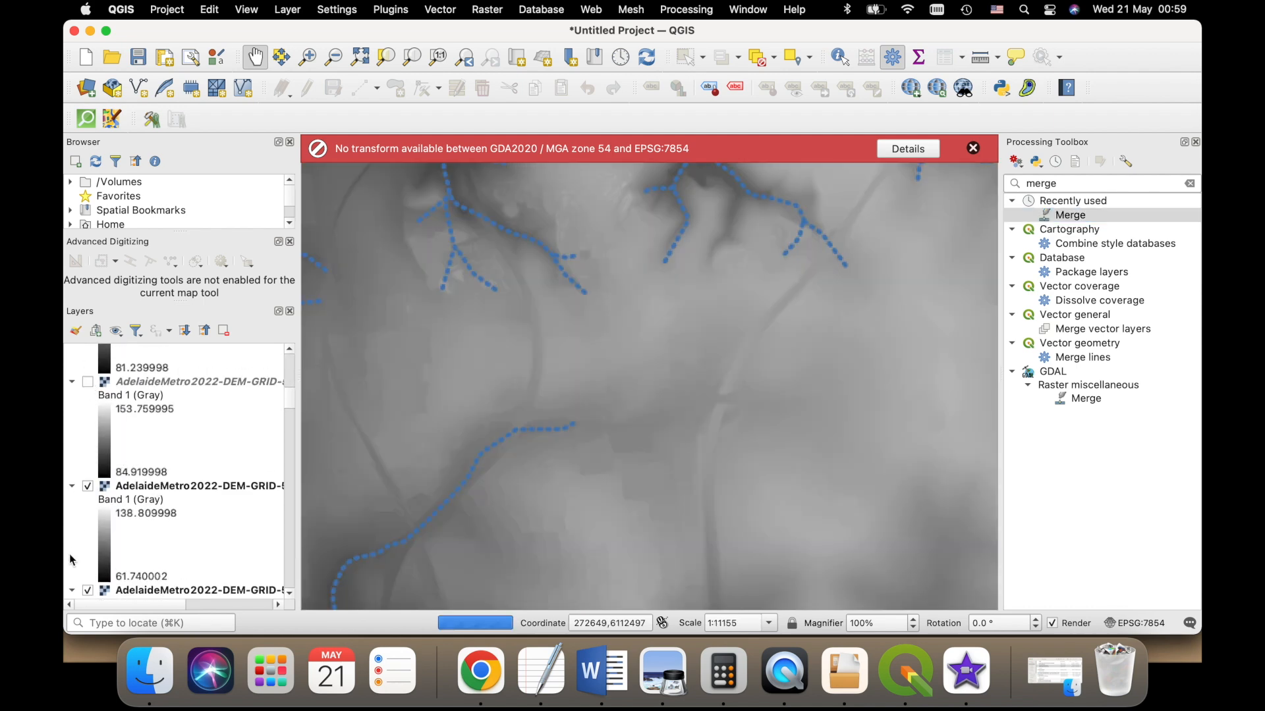
{"action": "scroll", "coordinate": [96, 540], "scroll_direction": "down", "scroll_amount": 2}
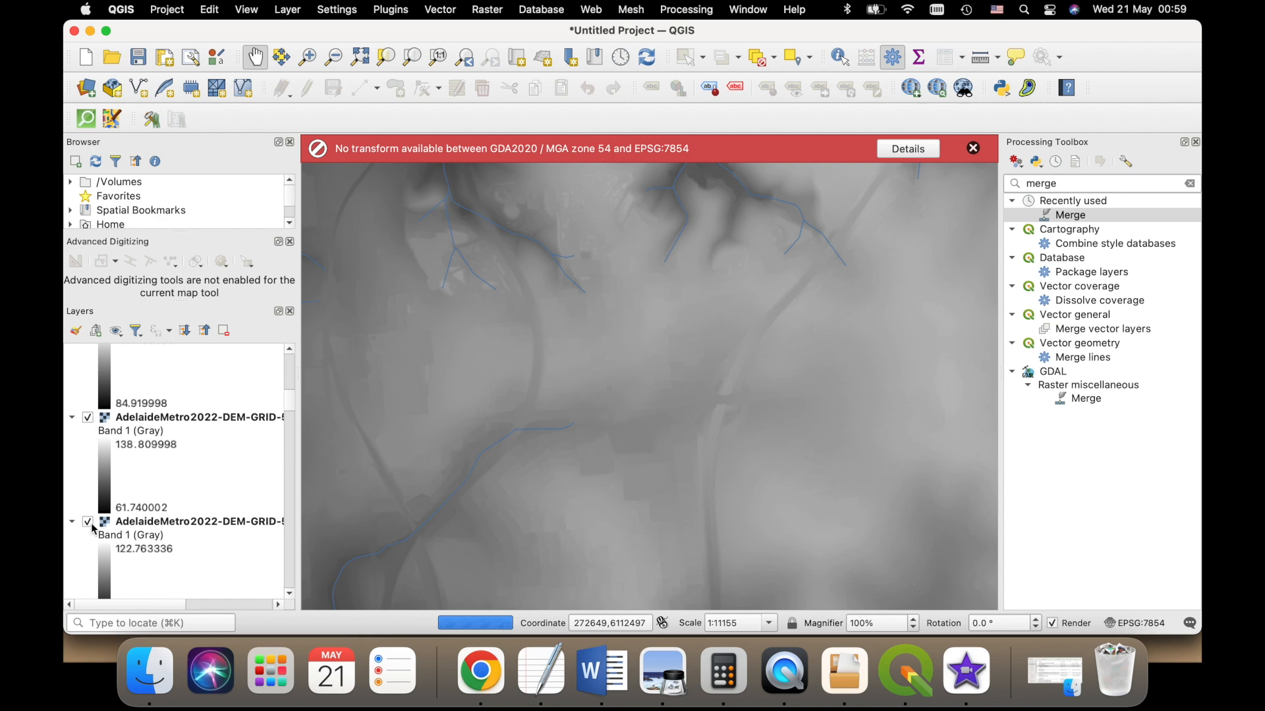
{"action": "left_click", "coordinate": [88, 417]}
{"action": "left_click", "coordinate": [89, 521]}
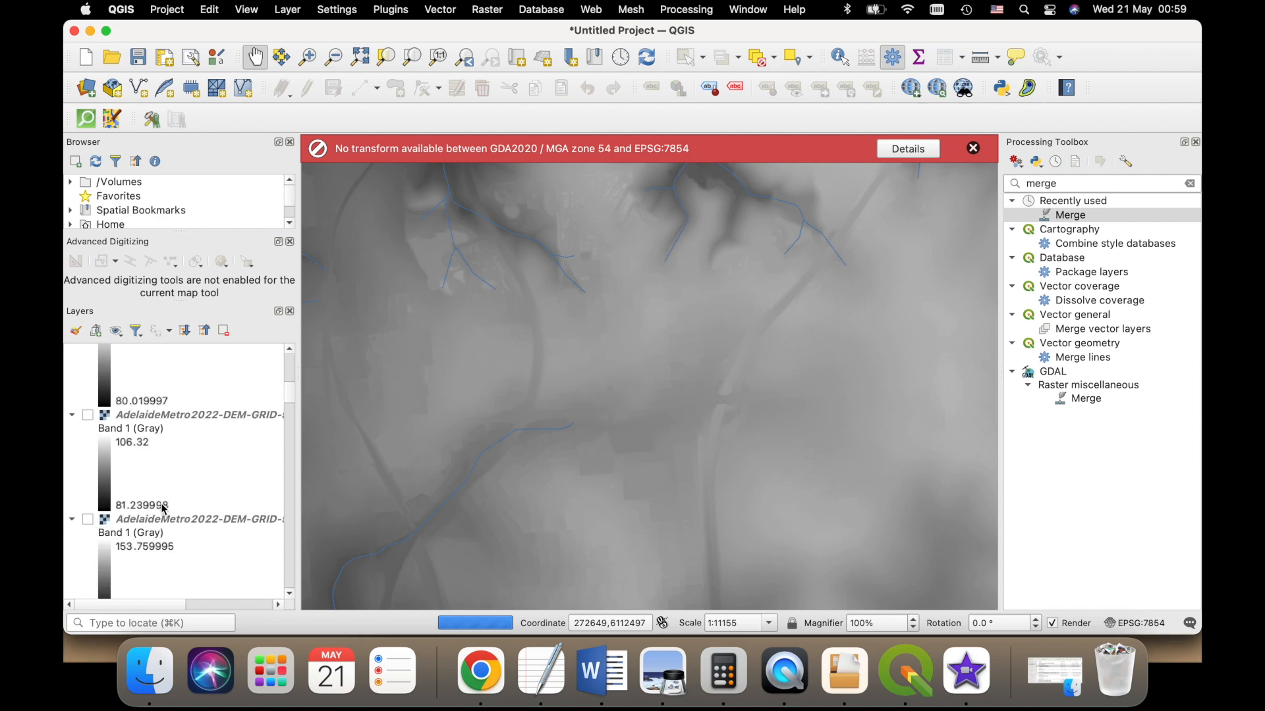
{"action": "scroll", "coordinate": [181, 504], "scroll_direction": "down", "scroll_amount": 2}
{"action": "scroll", "coordinate": [184, 501], "scroll_direction": "up", "scroll_amount": 5}
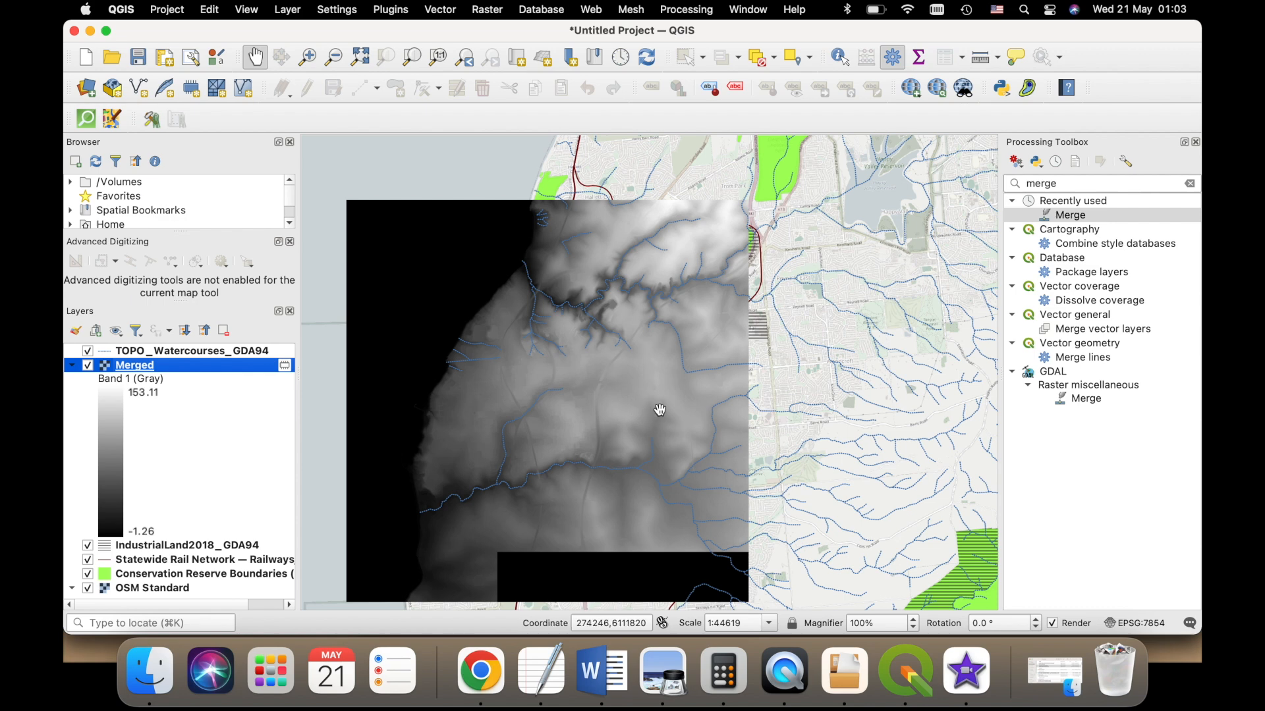
- Generate a temporary hillshade from the Merged raster with Z factor 1, azimuth 300 and vertical angle 40
{"action": "left_click", "coordinate": [1065, 184]}
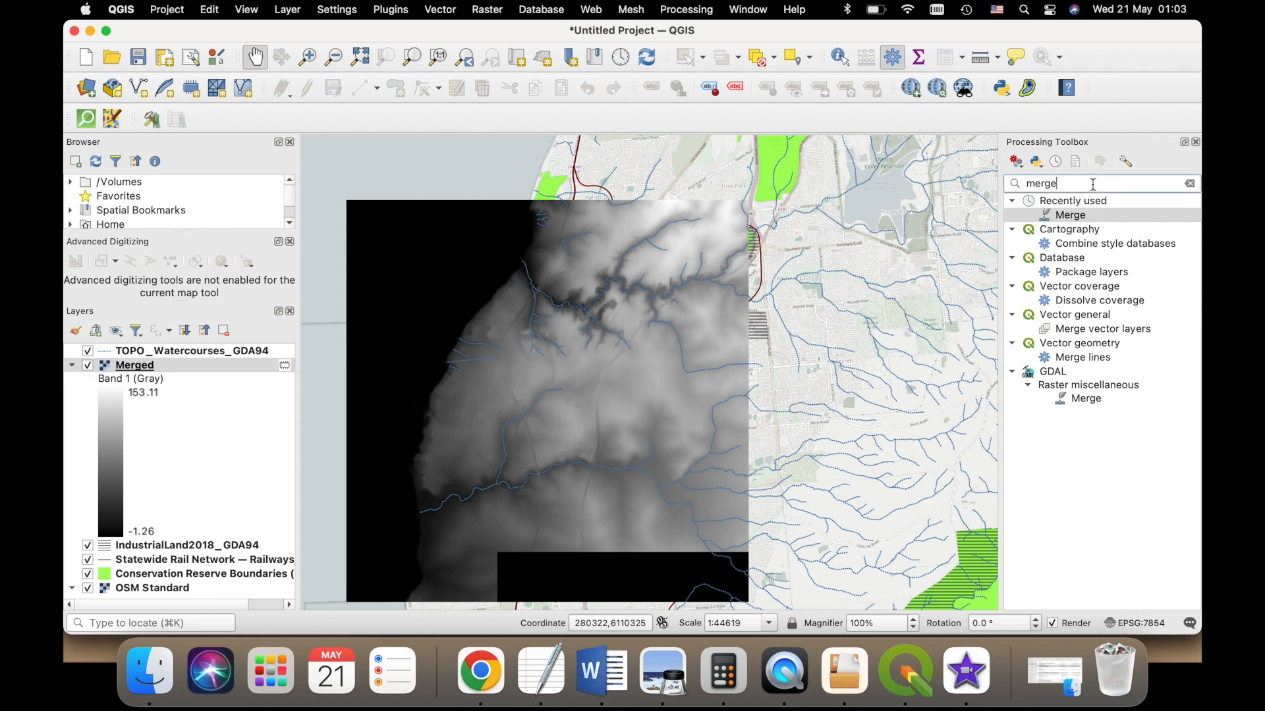
{"action": "type", "text": "hillshade"}
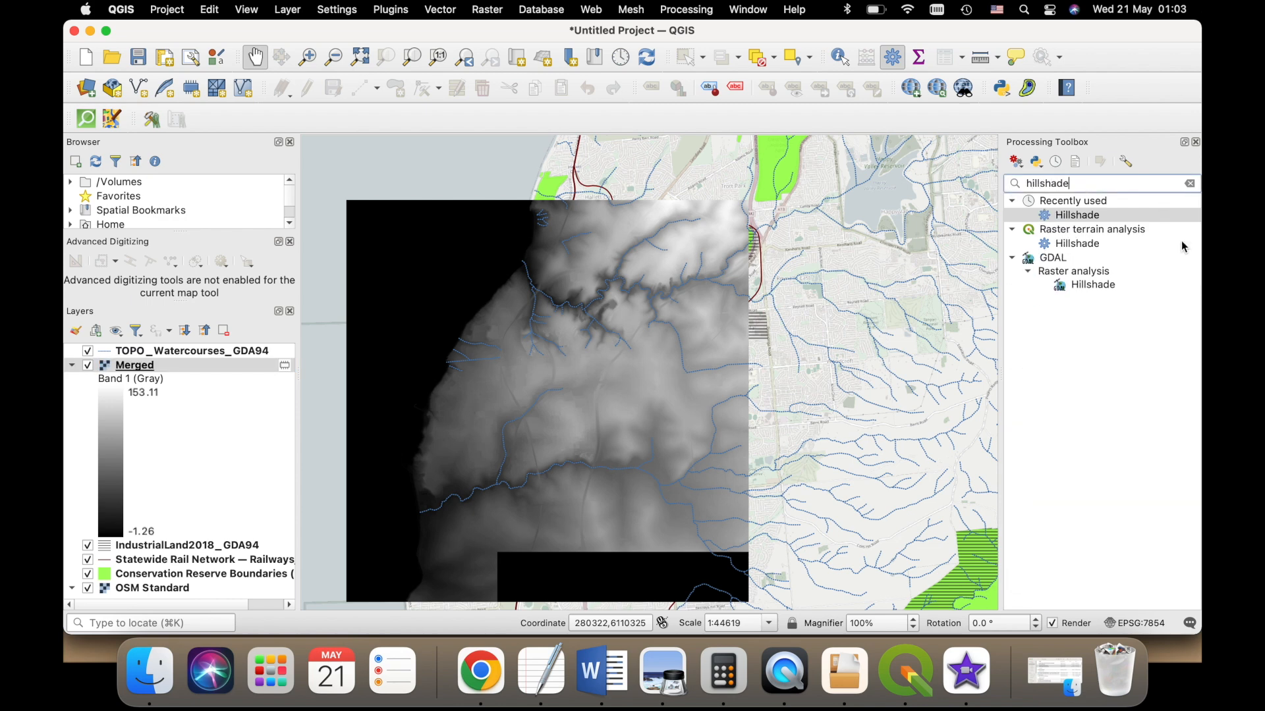
{"action": "double_click", "coordinate": [1113, 219]}
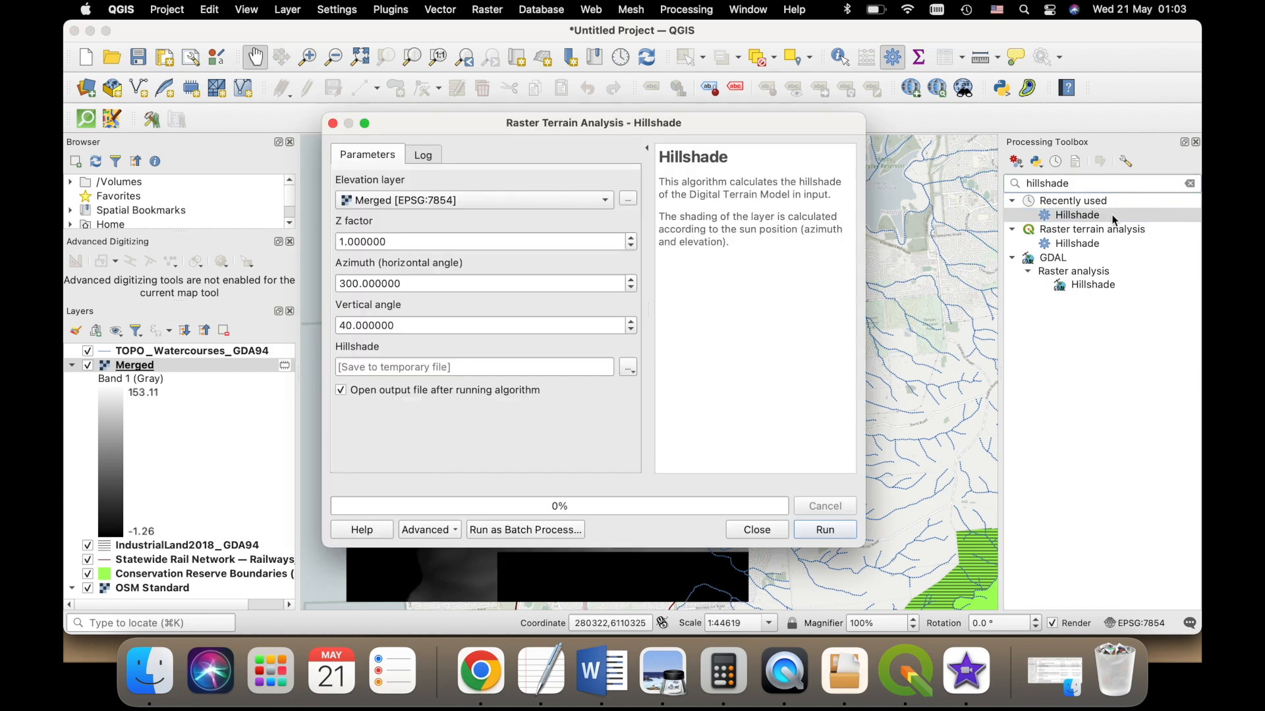
{"action": "left_click_drag", "start_coordinate": [504, 141], "coordinate": [692, 149]}
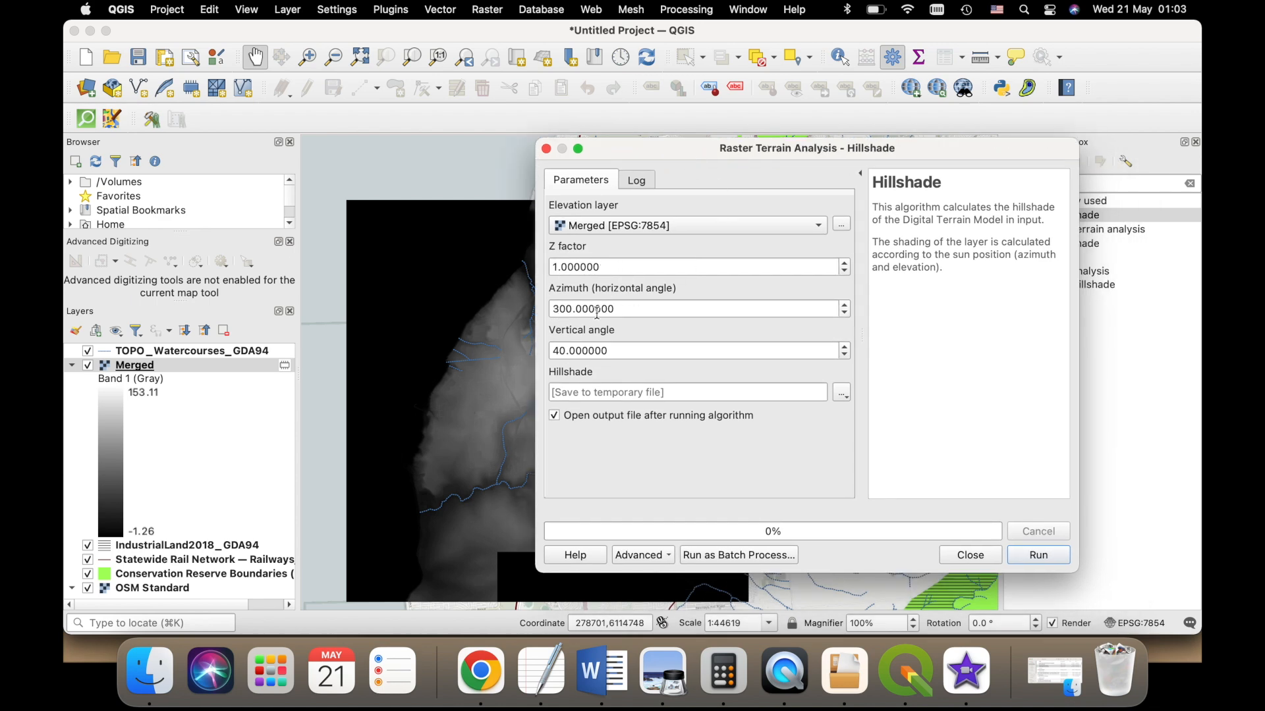
{"action": "left_click", "coordinate": [1067, 555]}
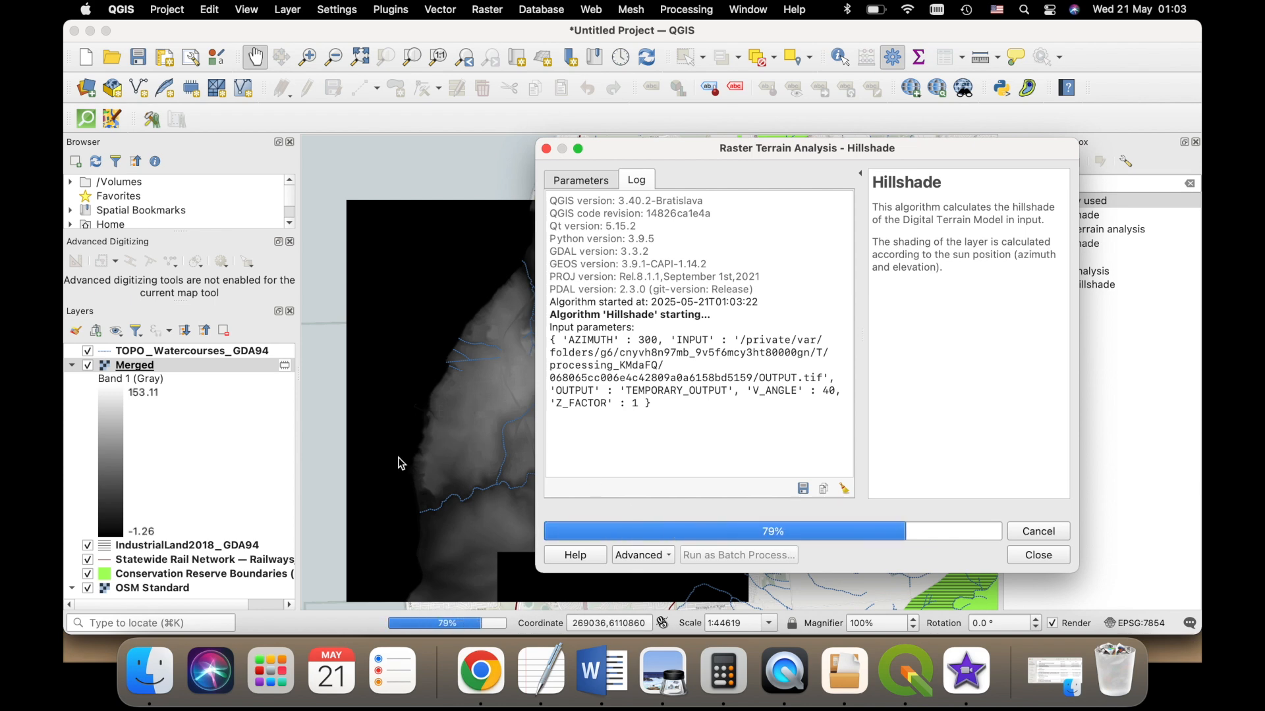
{"action": "left_click", "coordinate": [930, 555]}
- Move the Hillshade layer below Conservation Reserve Boundaries and directly above OSM Standard in the layer order
{"action": "scroll", "coordinate": [552, 339], "scroll_direction": "up", "scroll_amount": 1}
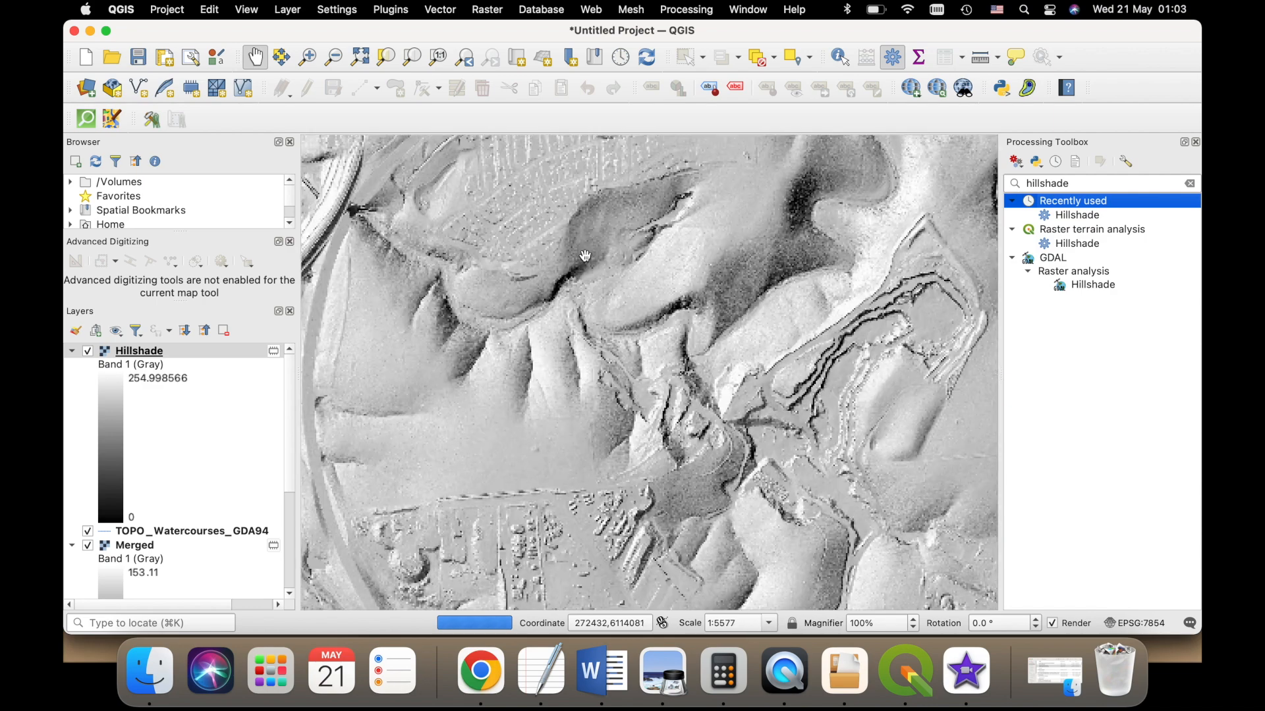
{"action": "scroll", "coordinate": [524, 326], "scroll_direction": "up", "scroll_amount": 1}
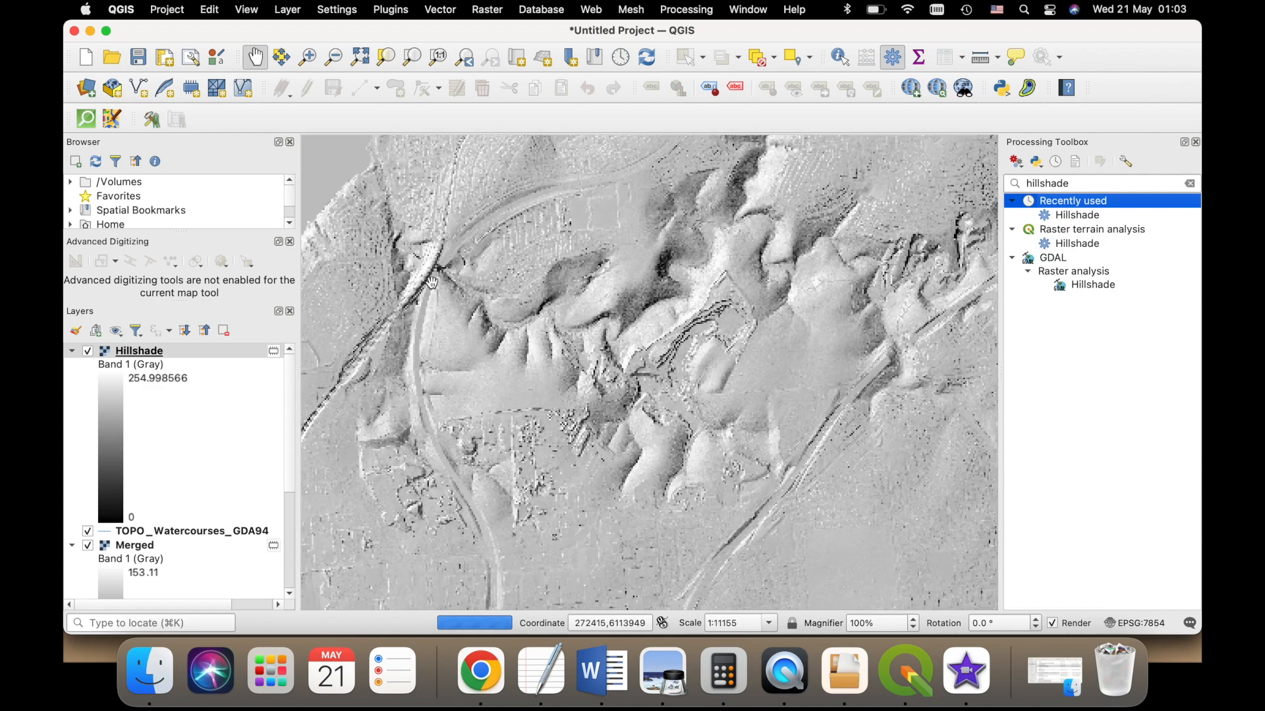
{"action": "scroll", "coordinate": [537, 292], "scroll_direction": "down", "scroll_amount": 1}
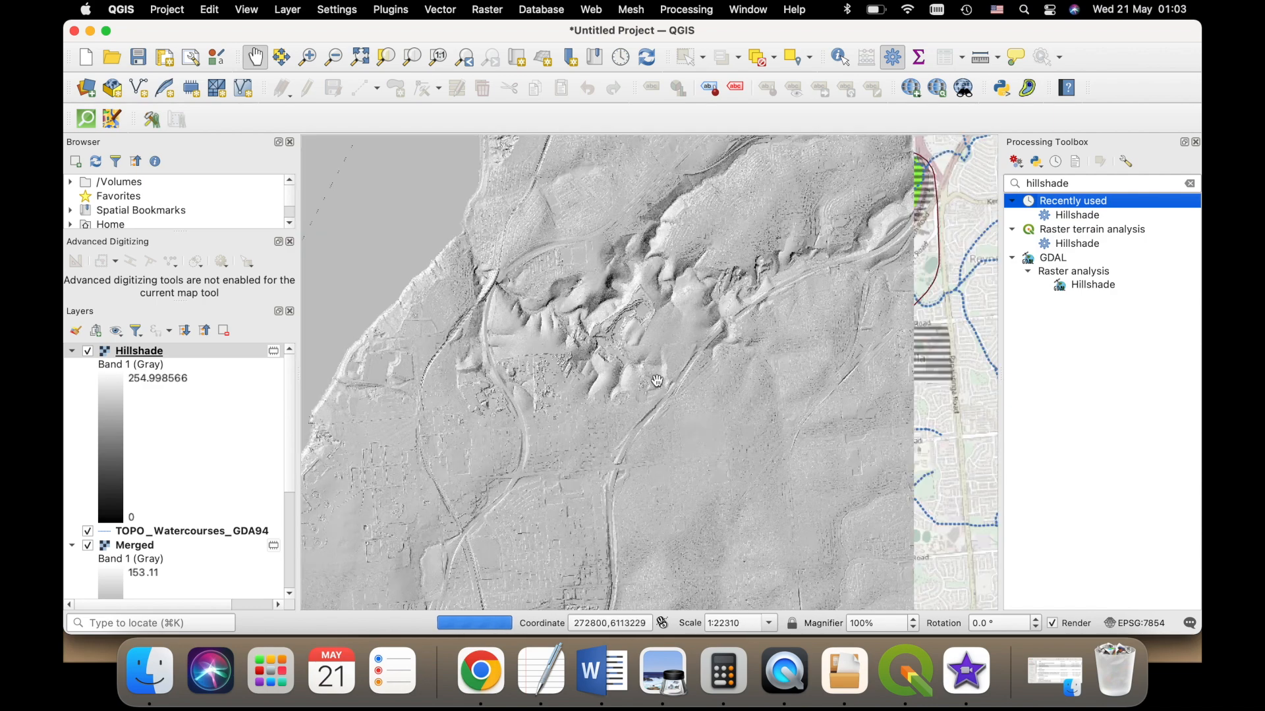
{"action": "left_click_drag", "start_coordinate": [362, 544], "coordinate": [371, 494]}
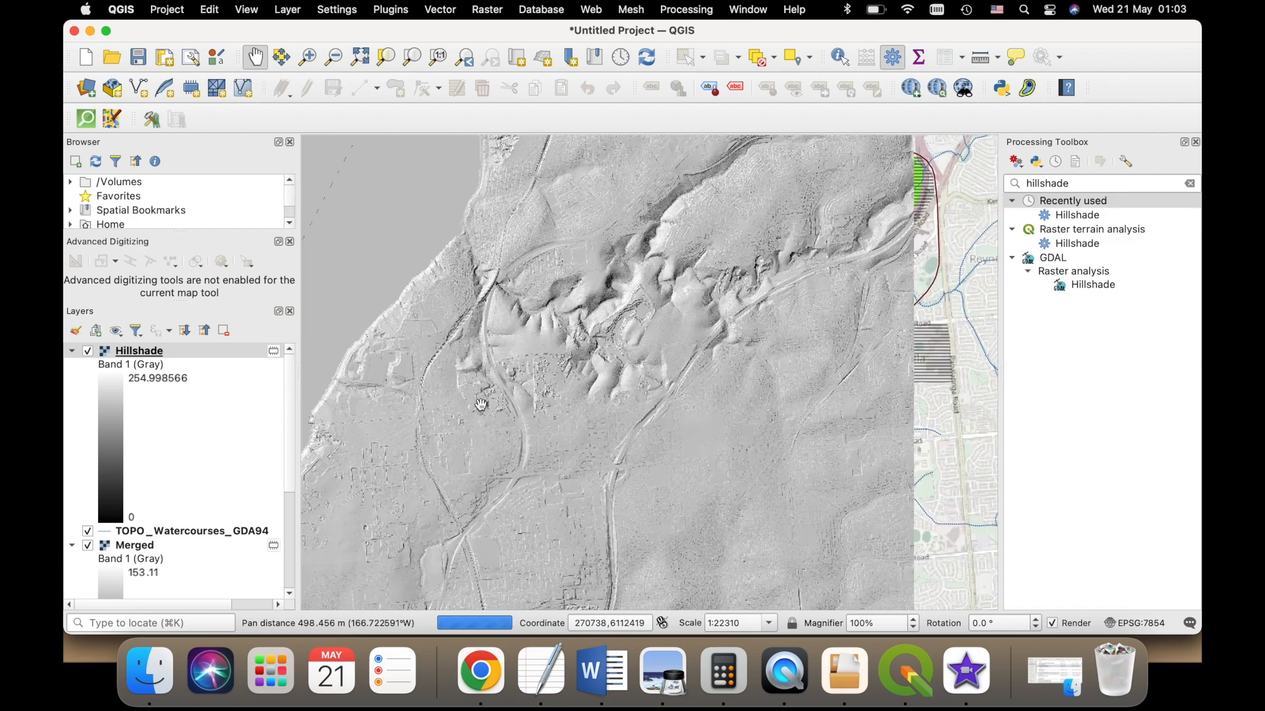
{"action": "left_click_drag", "start_coordinate": [473, 369], "coordinate": [512, 276]}
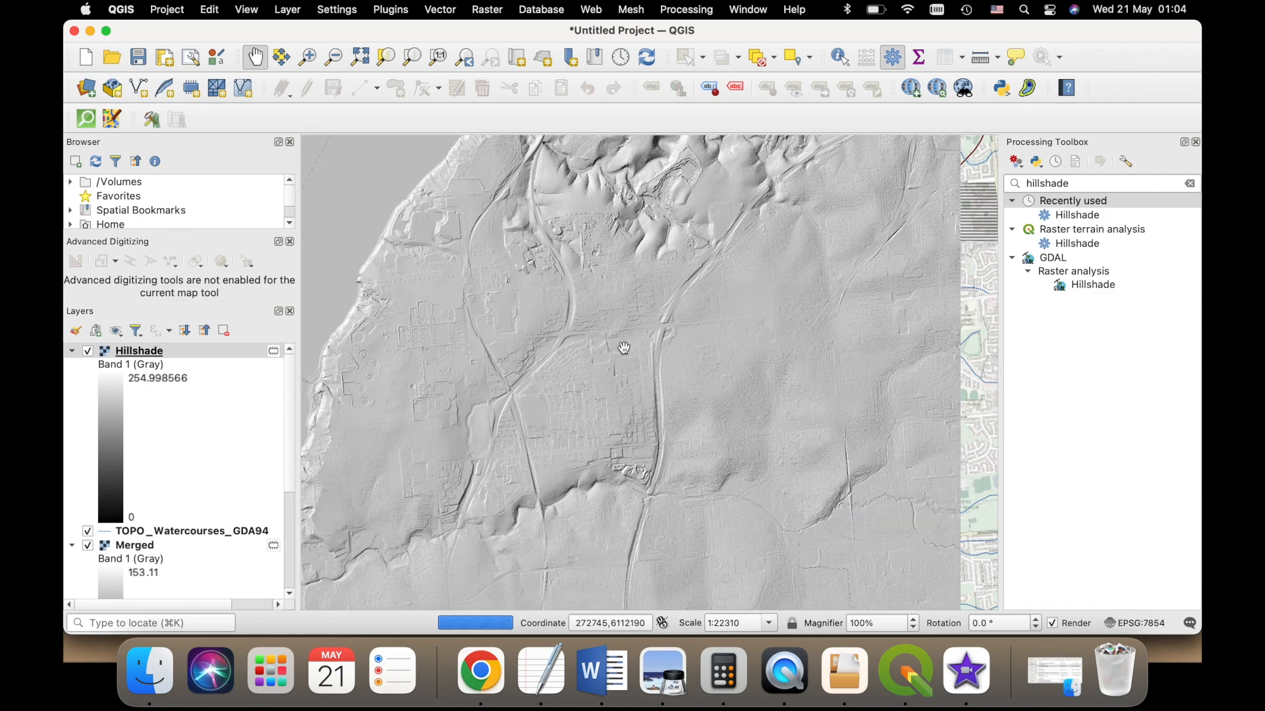
{"action": "scroll", "coordinate": [545, 376], "scroll_direction": "down", "scroll_amount": 1}
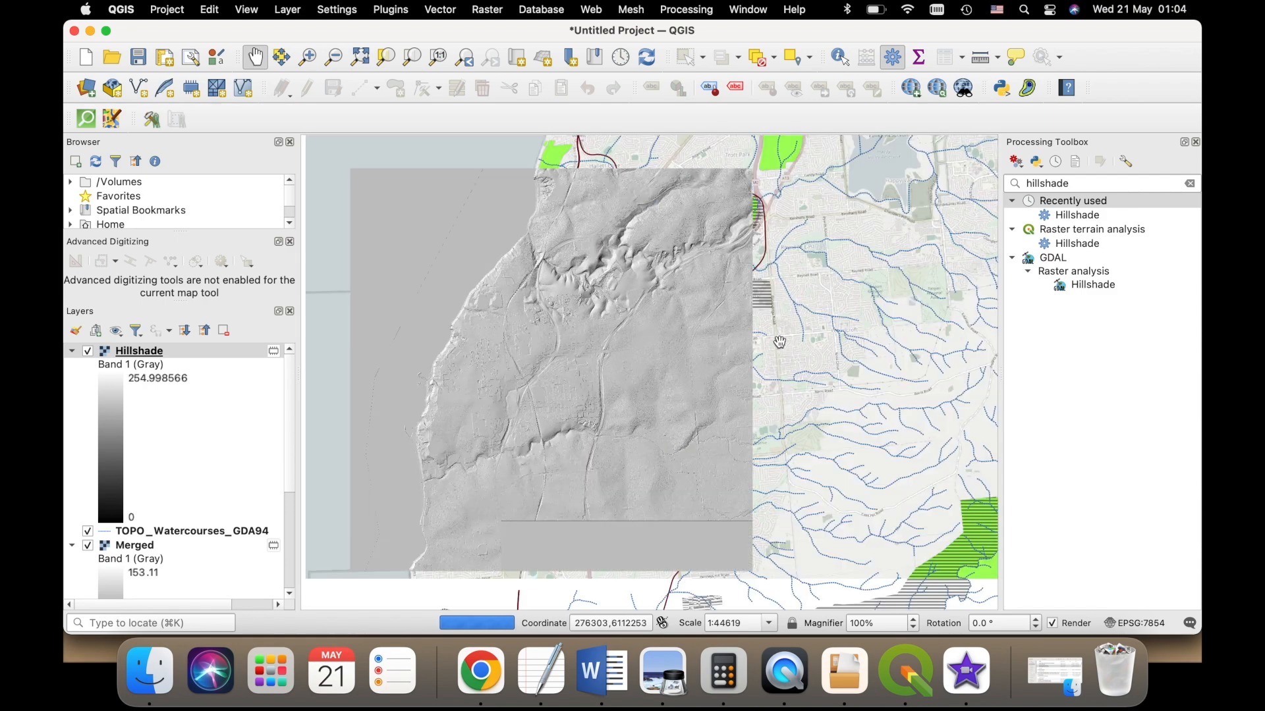
{"action": "left_click_drag", "start_coordinate": [149, 361], "coordinate": [168, 586]}
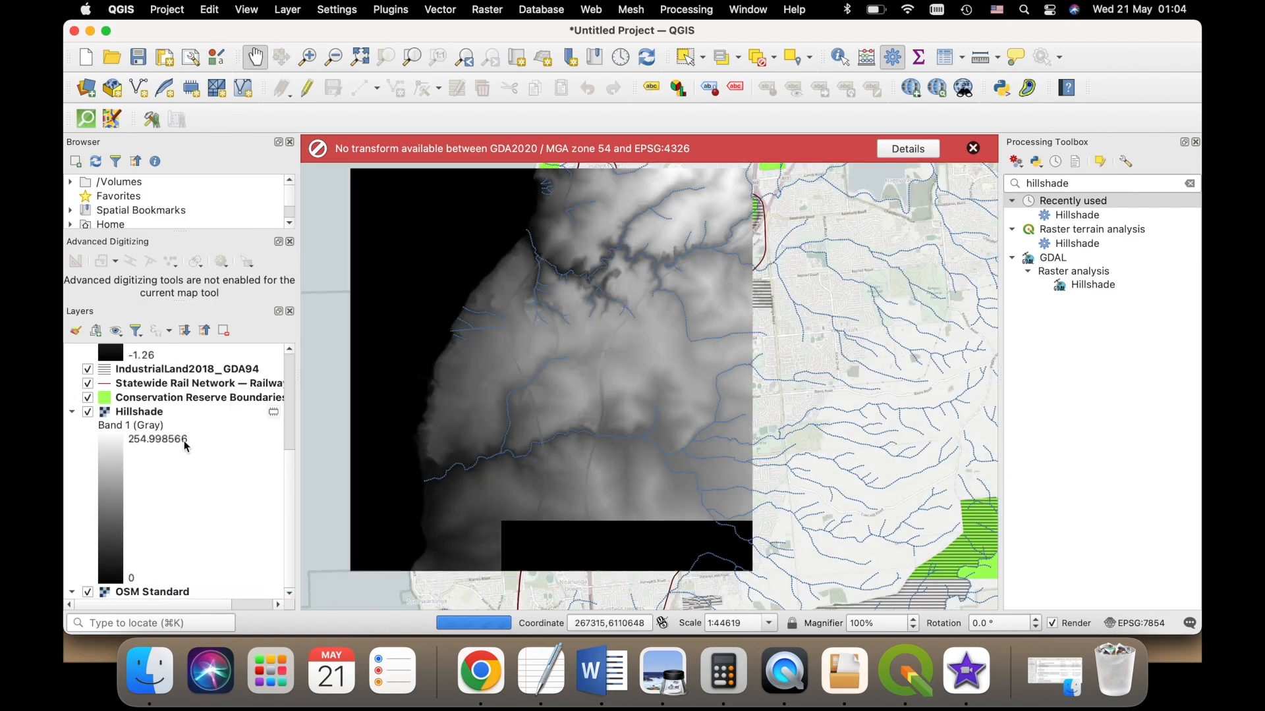
{"action": "scroll", "coordinate": [165, 432], "scroll_direction": "up", "scroll_amount": 5}
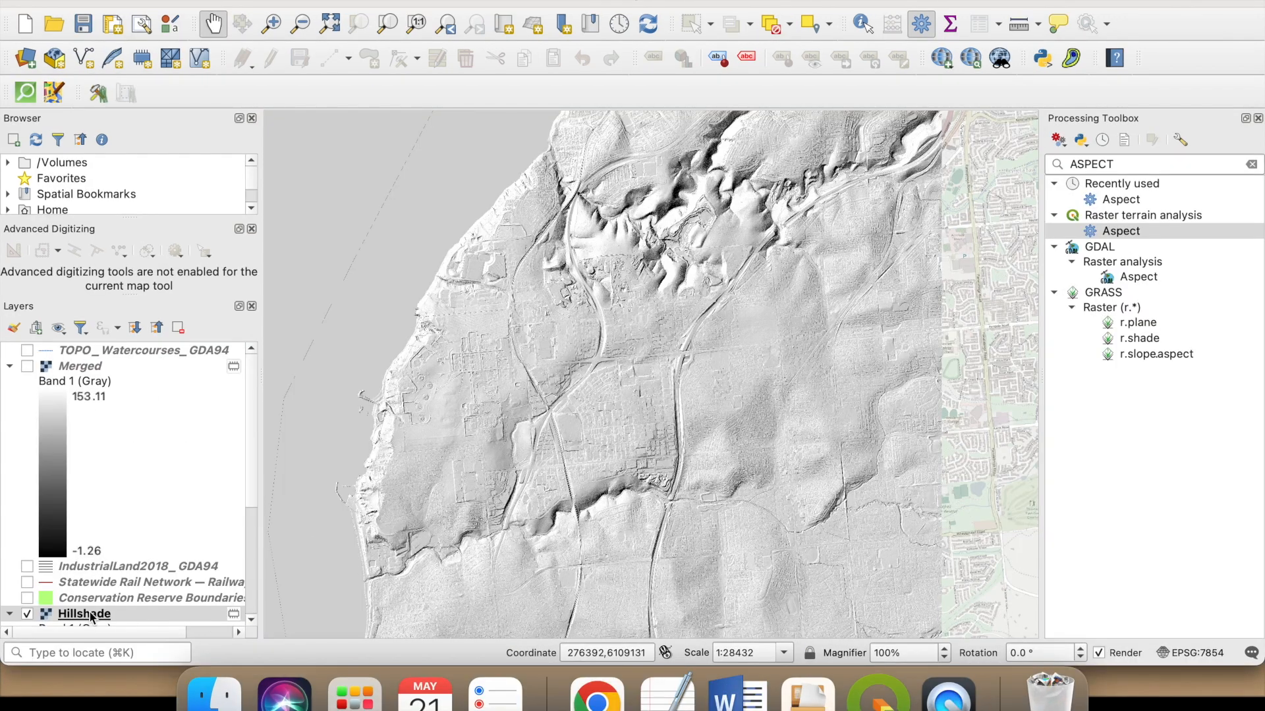
- Check the brightness and contrast in the Hillshade layer's symbology properties and reapply the settings
{"action": "left_click", "coordinate": [93, 614]}
{"action": "double_click", "coordinate": [94, 612]}
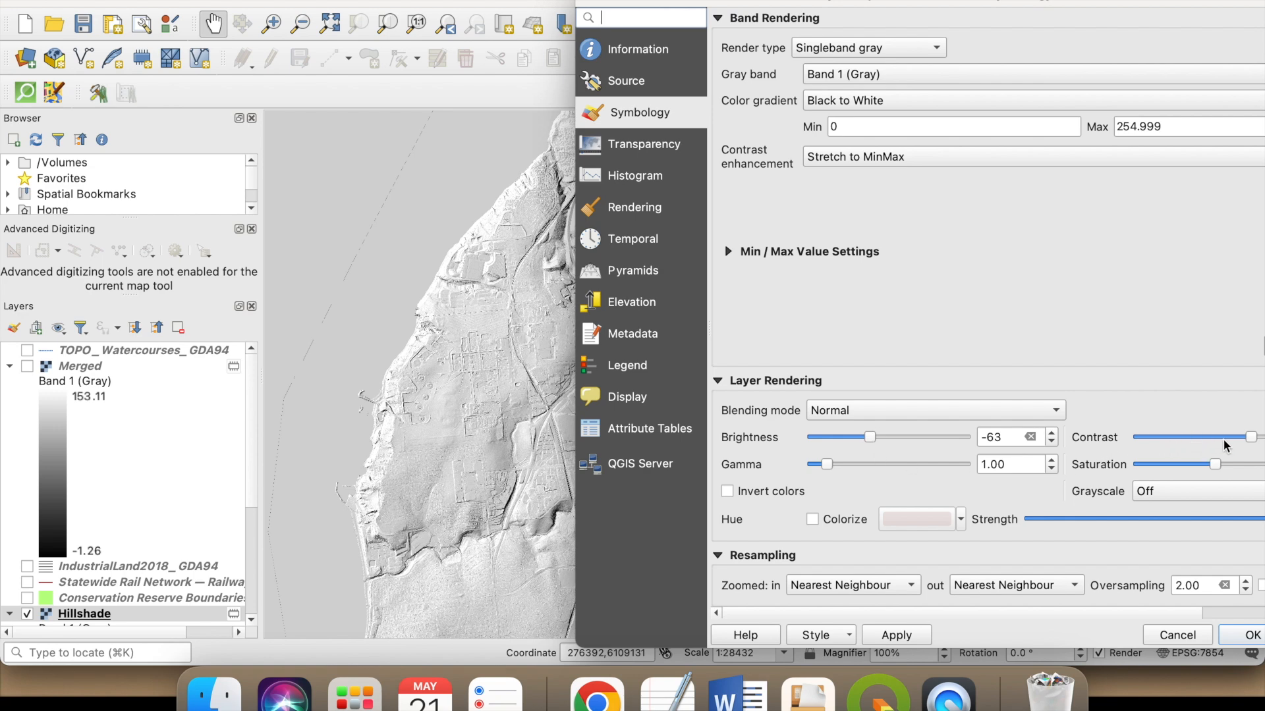
{"action": "left_click", "coordinate": [908, 637]}
{"action": "left_click", "coordinate": [1251, 635]}
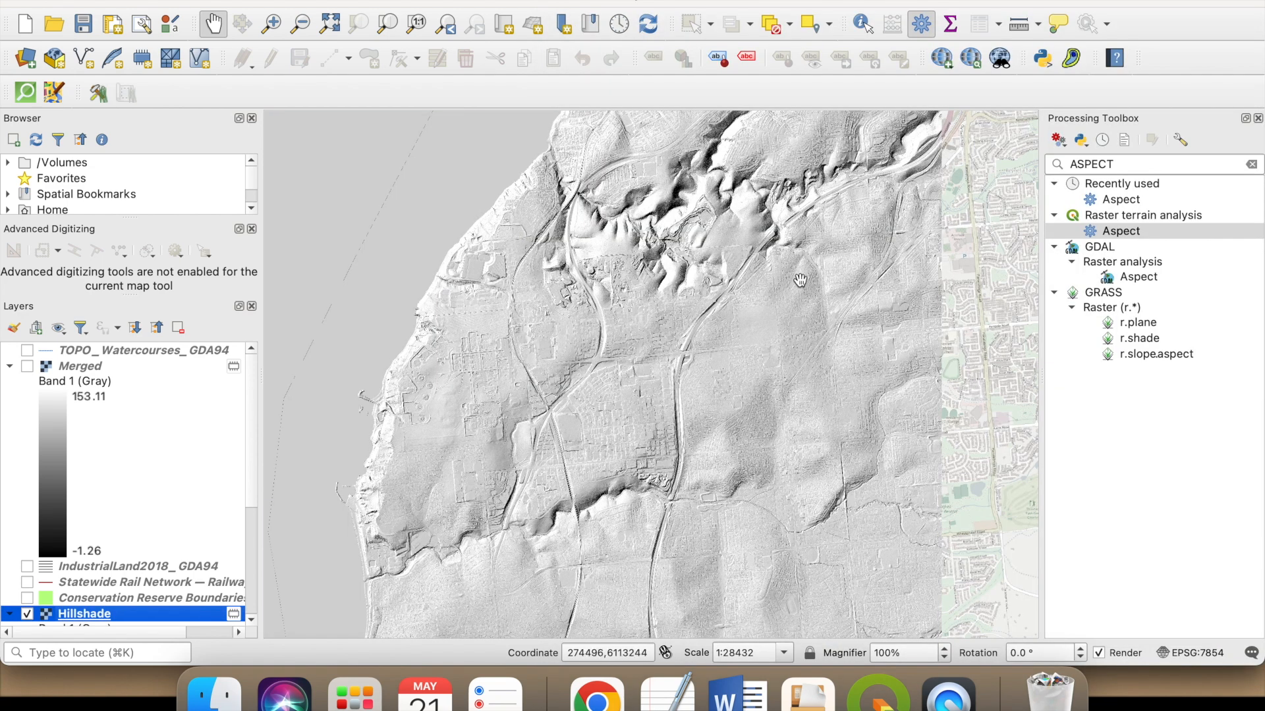
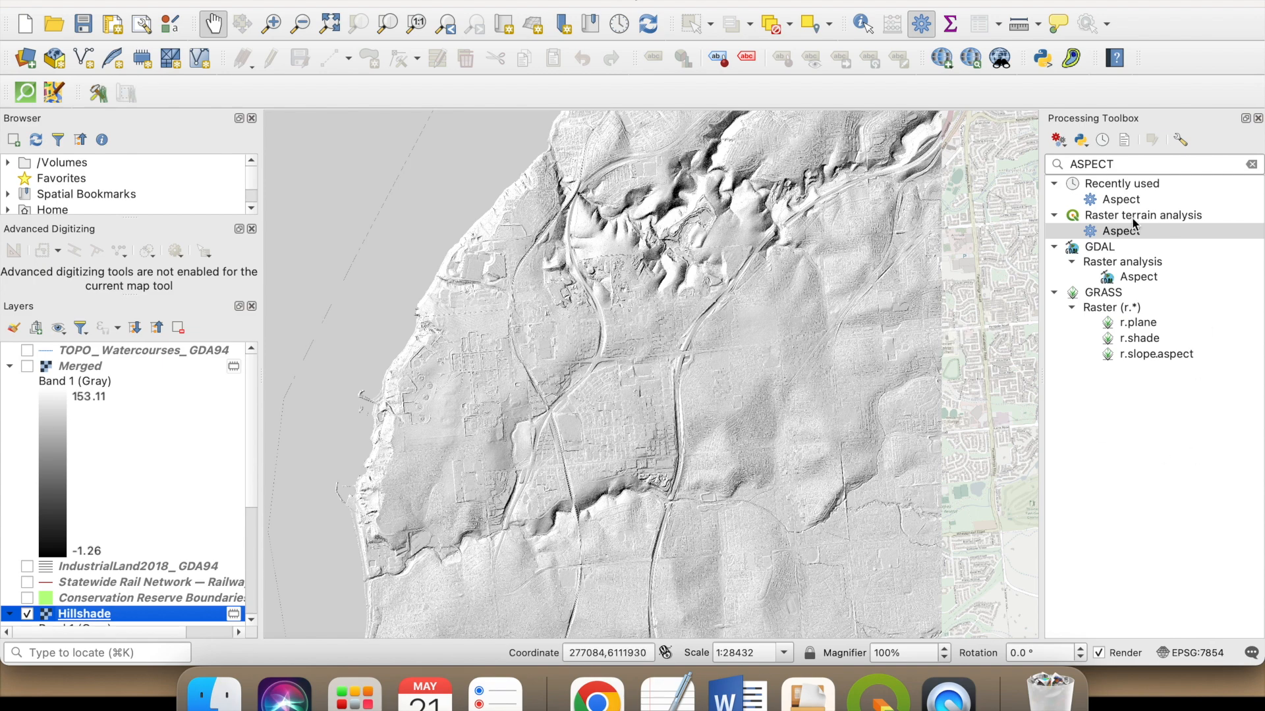
- Hide the Hillshade layer and turn the Merged raster's visibility back on
{"action": "scroll", "coordinate": [144, 430], "scroll_direction": "down", "scroll_amount": 3}
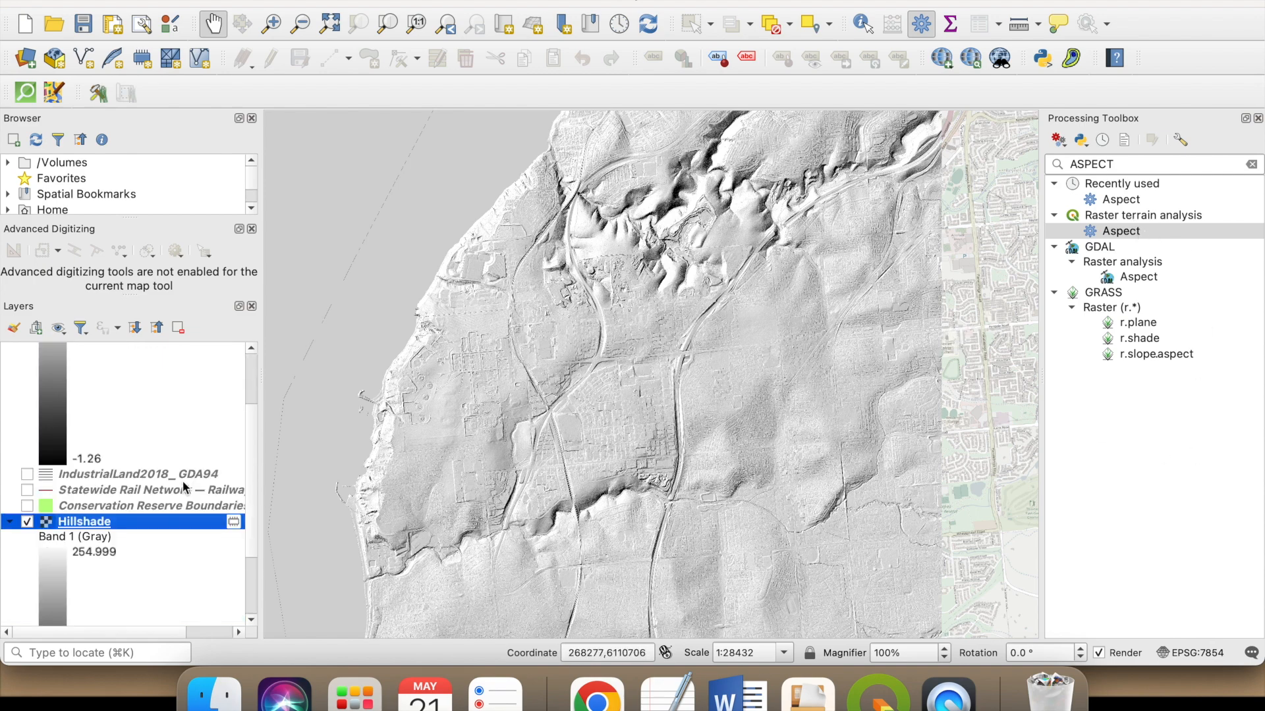
{"action": "scroll", "coordinate": [105, 395], "scroll_direction": "up", "scroll_amount": 3}
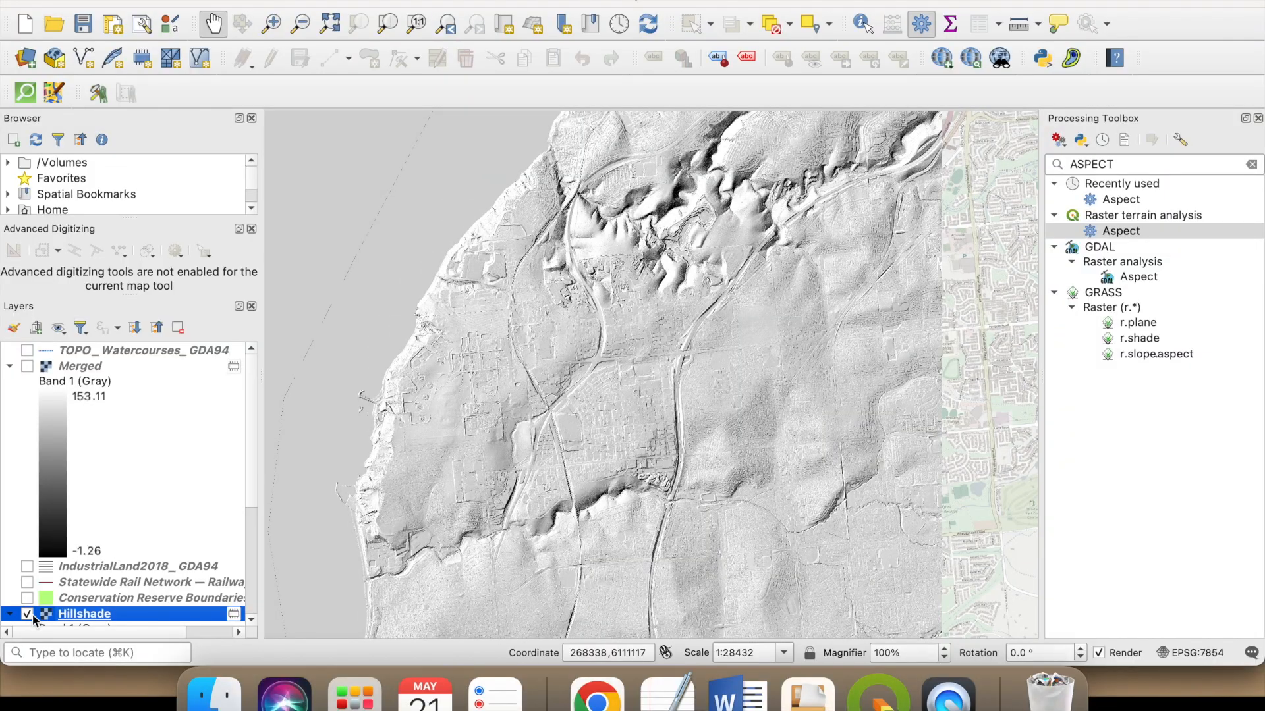
{"action": "left_click", "coordinate": [29, 614]}
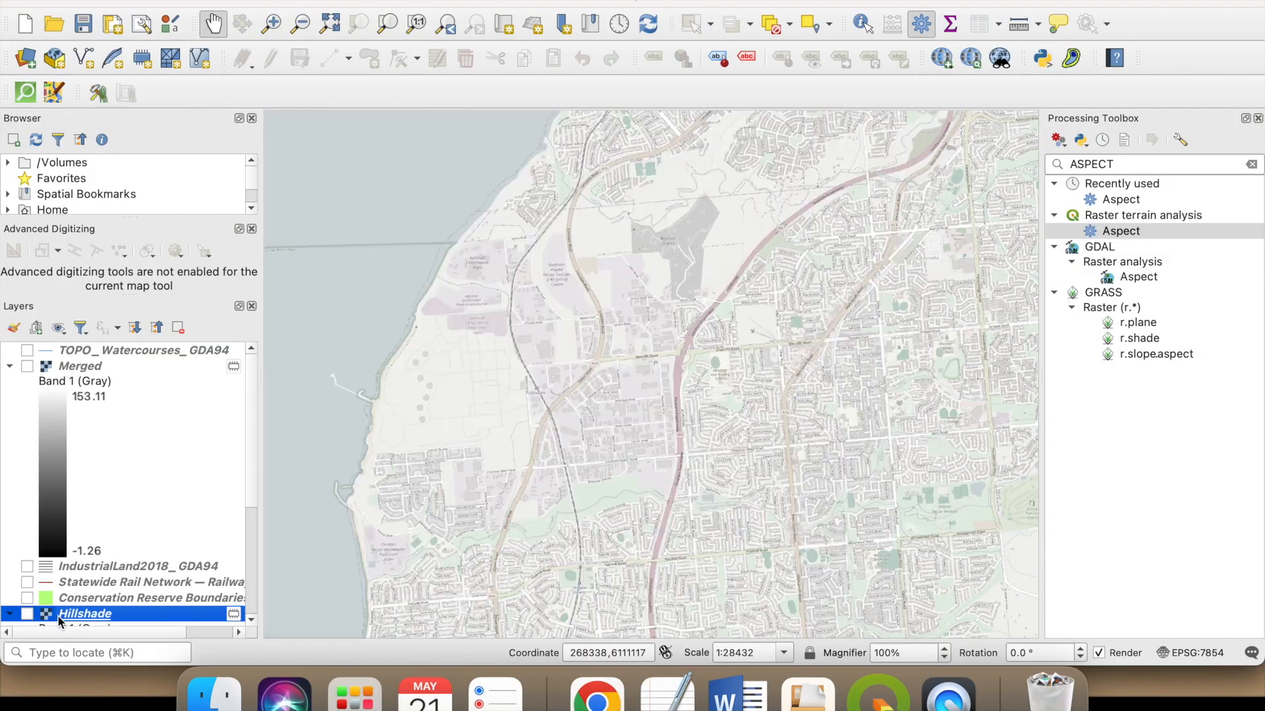
{"action": "left_click", "coordinate": [27, 366]}
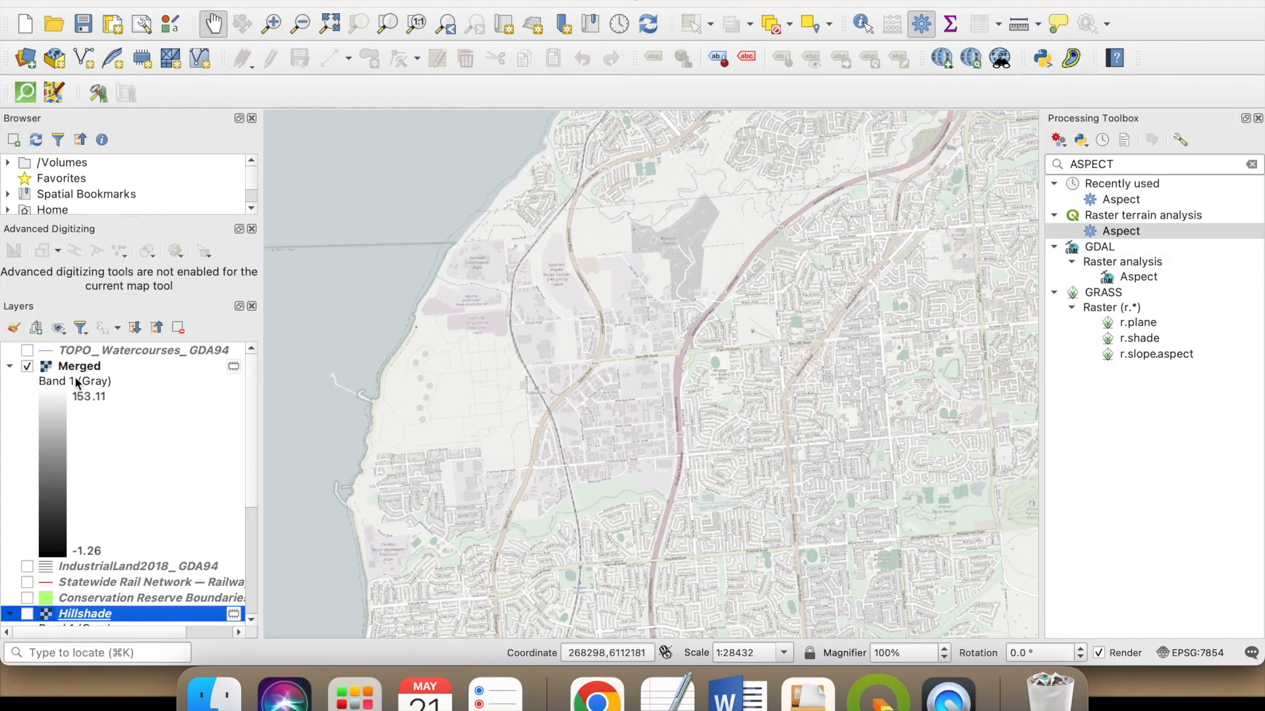
{"action": "scroll", "coordinate": [555, 374], "scroll_direction": "down", "scroll_amount": 1}
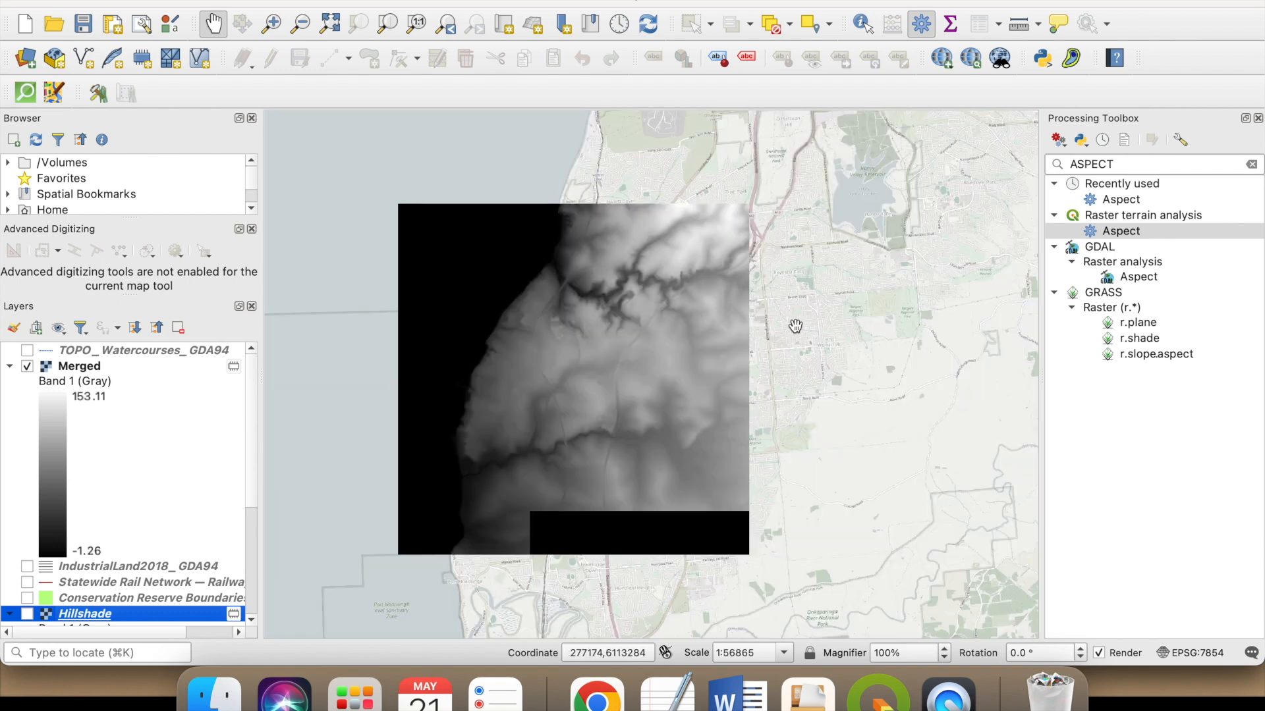
- Generate a temporary aspect raster from the Merged elevation layer with Z factor 1
{"action": "left_click", "coordinate": [1119, 165]}
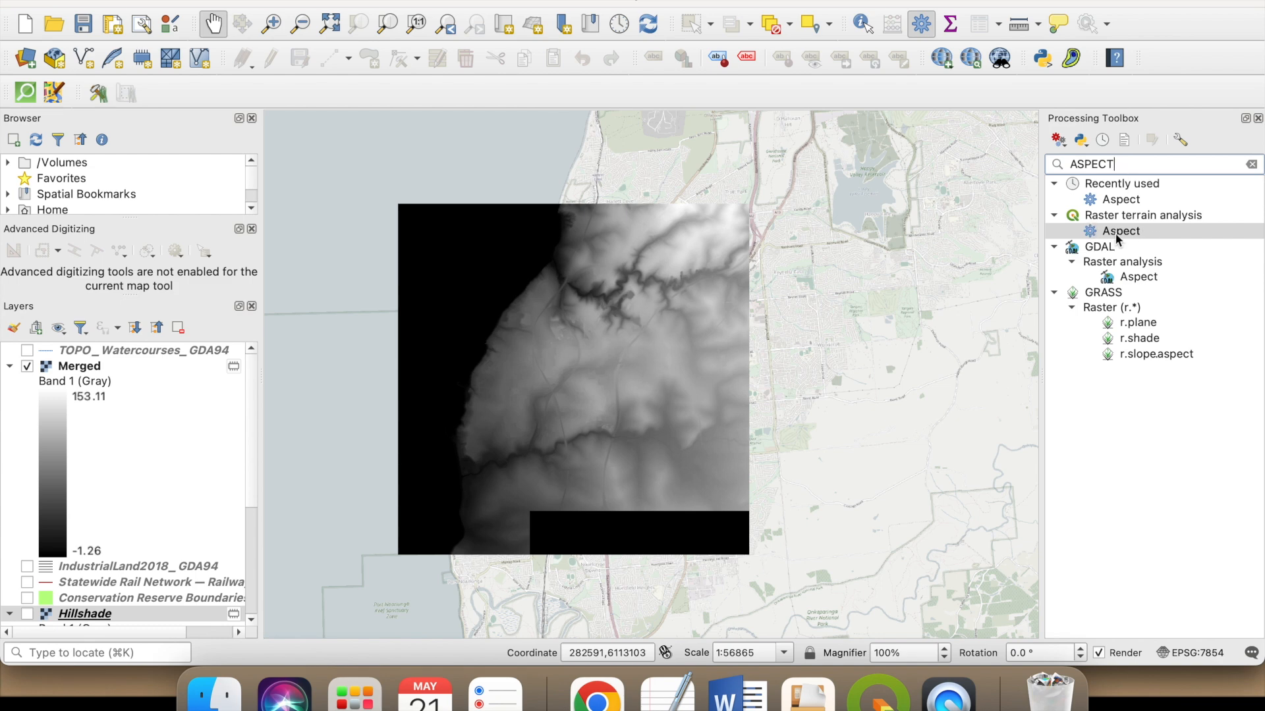
{"action": "double_click", "coordinate": [1158, 234]}
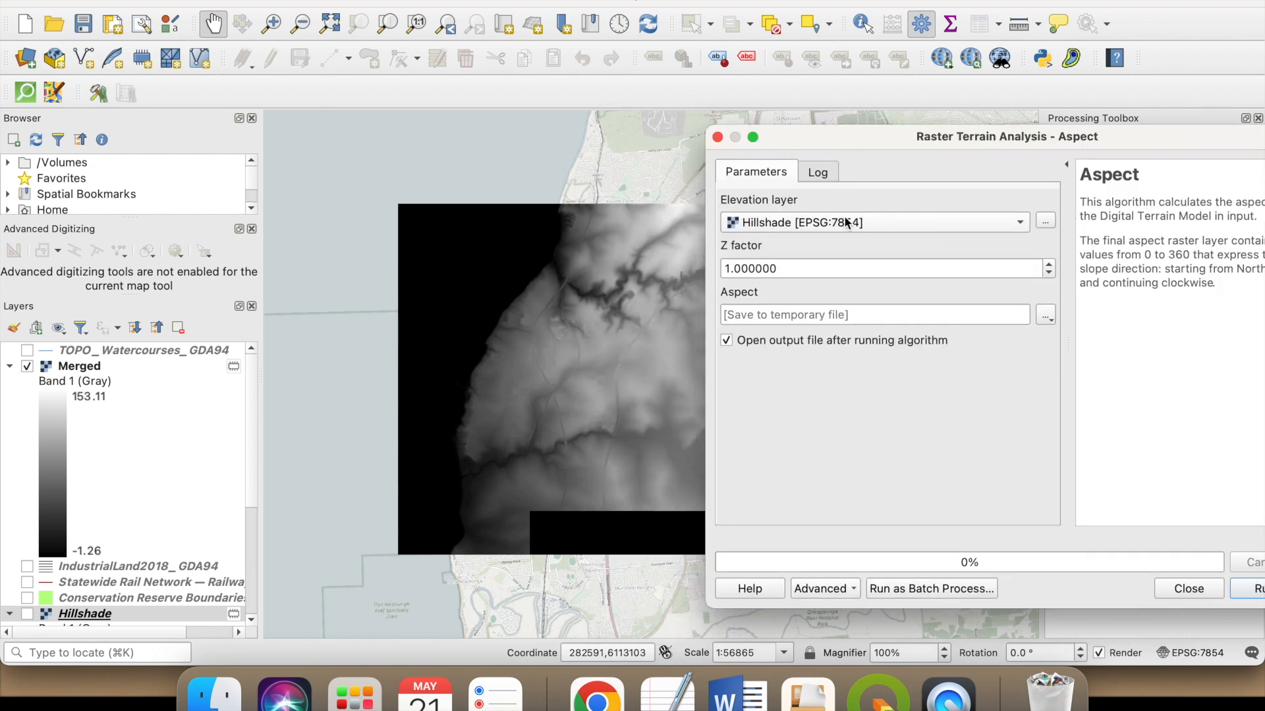
{"action": "left_click", "coordinate": [875, 224]}
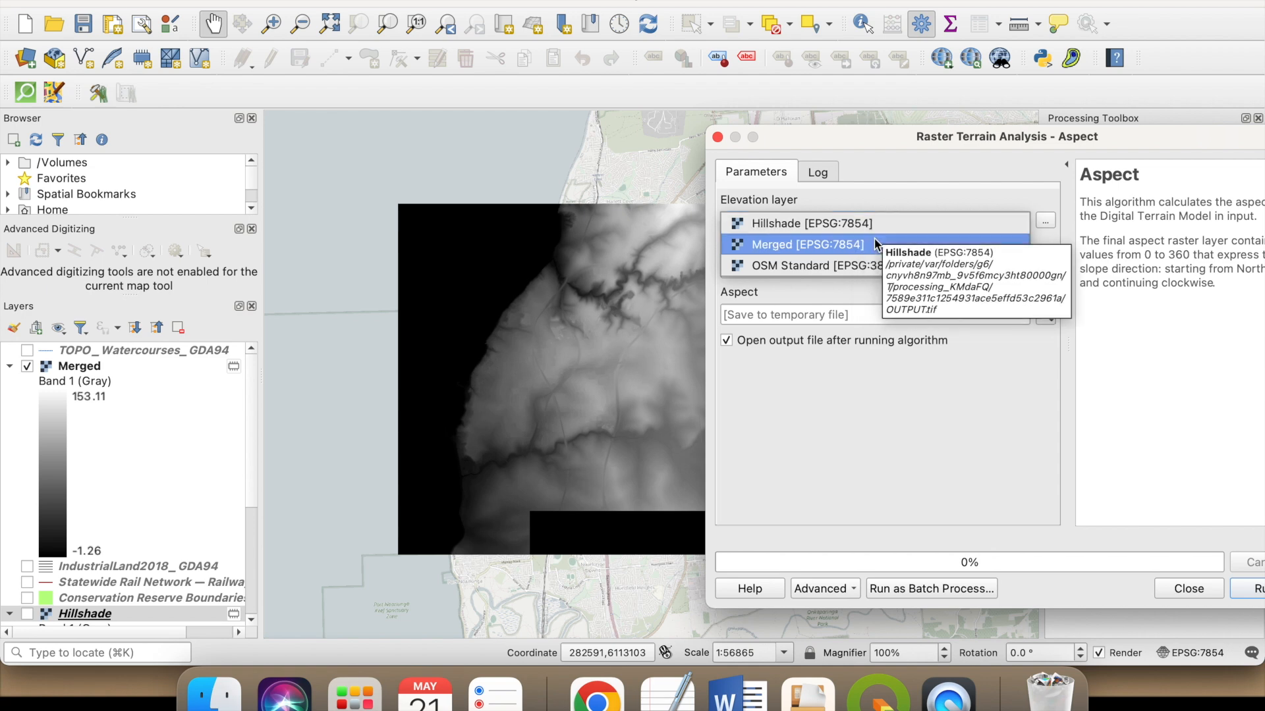
{"action": "left_click", "coordinate": [860, 245]}
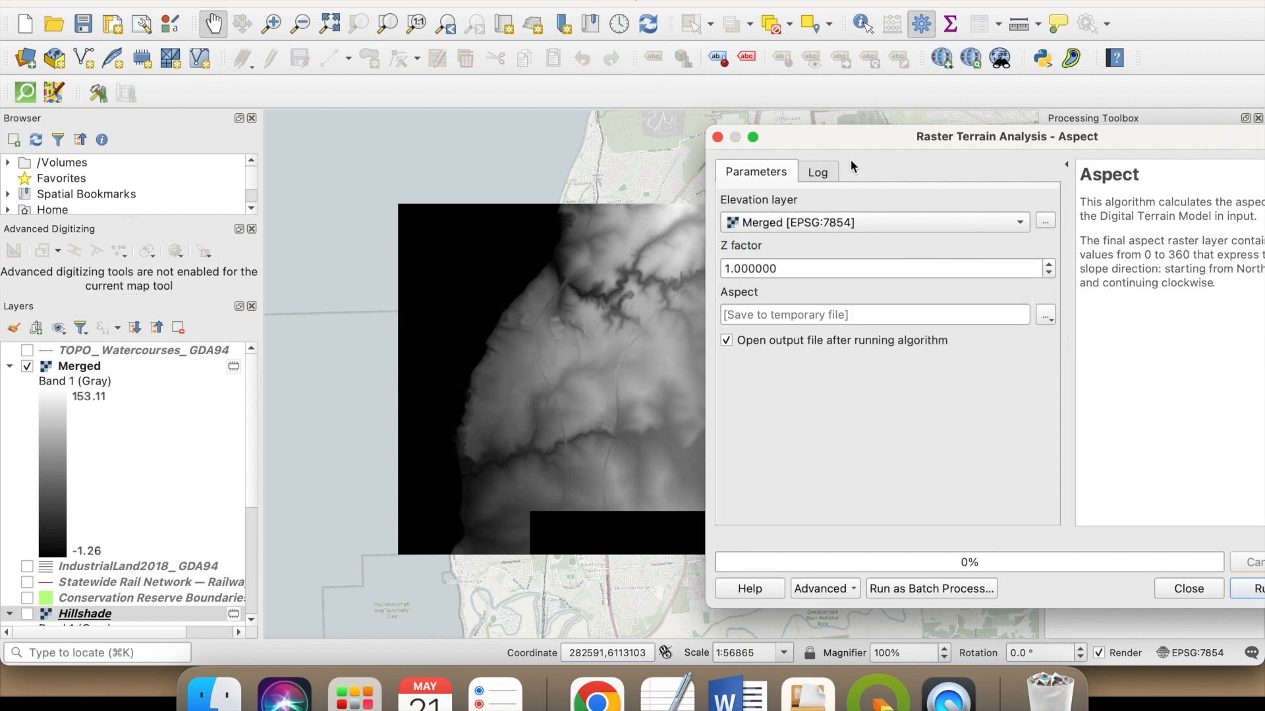
{"action": "left_click_drag", "start_coordinate": [891, 141], "coordinate": [813, 132]}
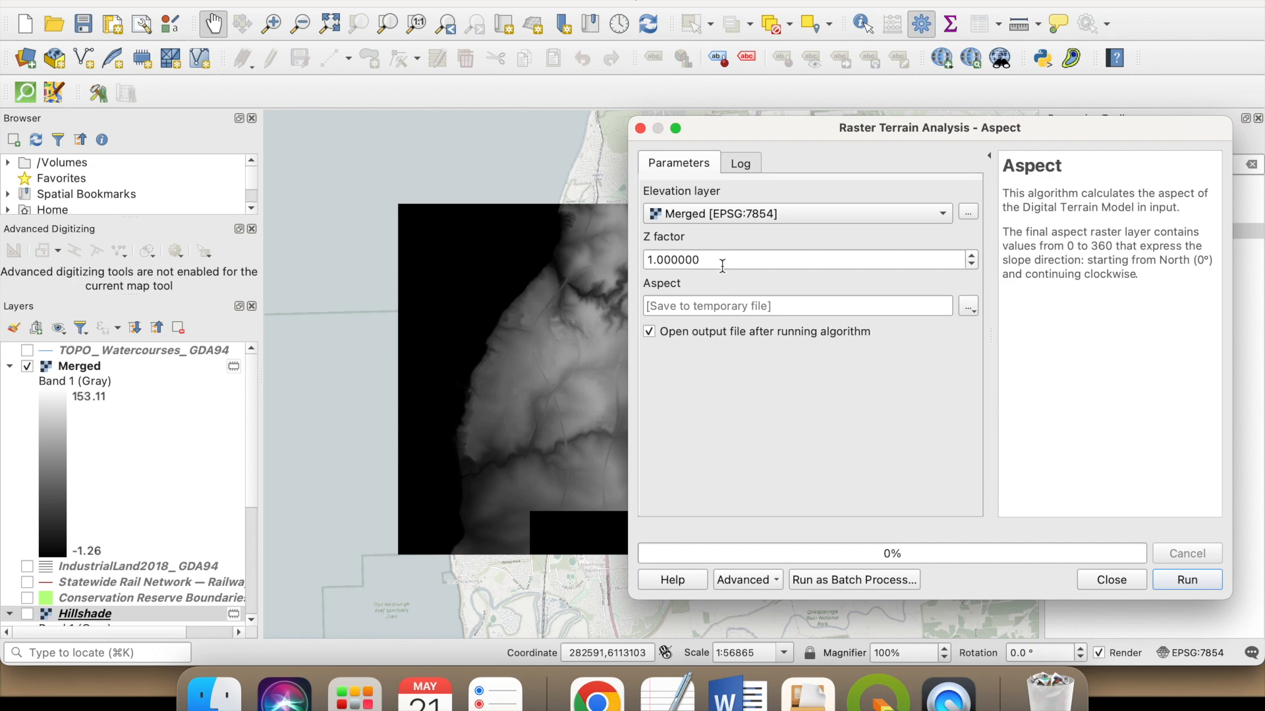
{"action": "left_click", "coordinate": [967, 306]}
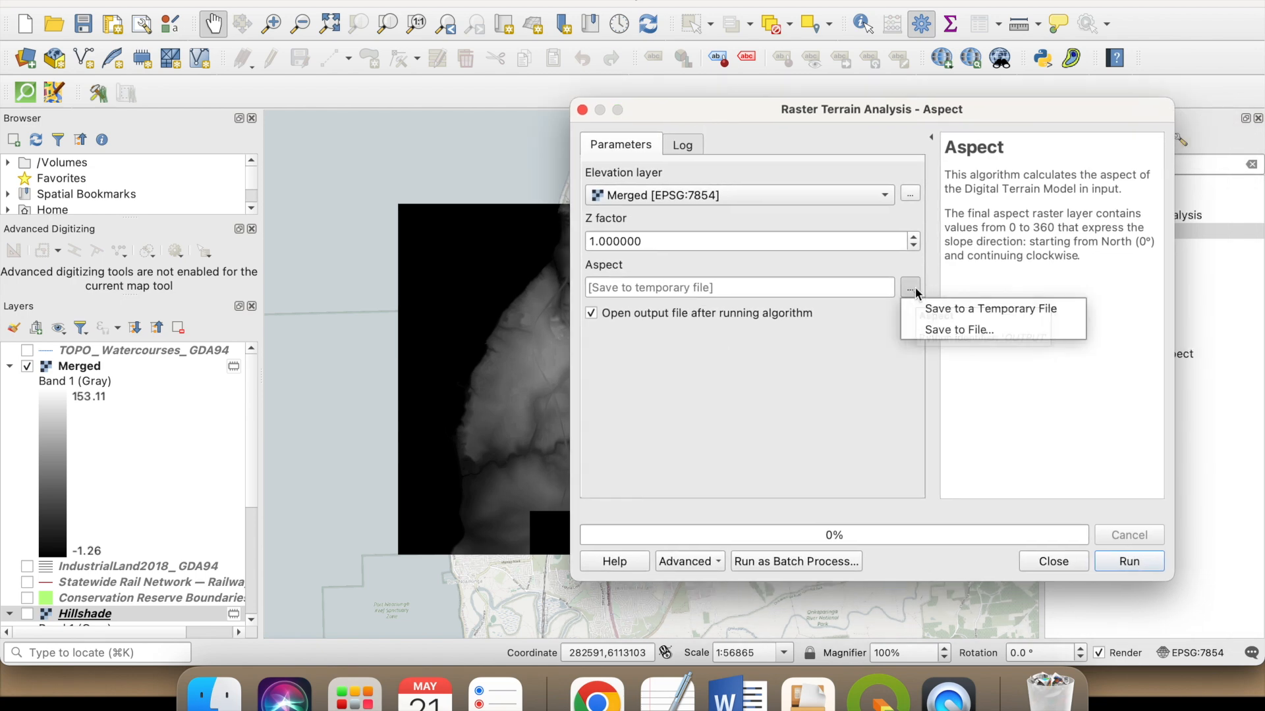
{"action": "left_click", "coordinate": [958, 311]}
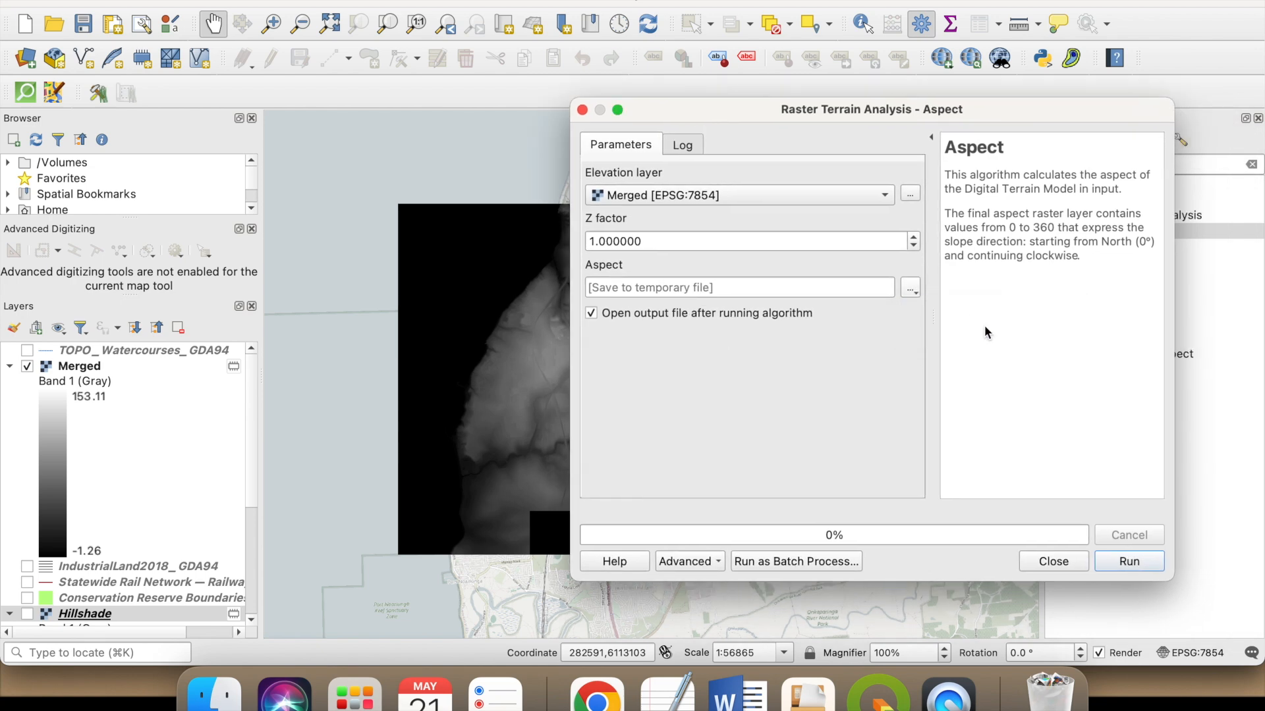
{"action": "left_click", "coordinate": [1122, 563]}
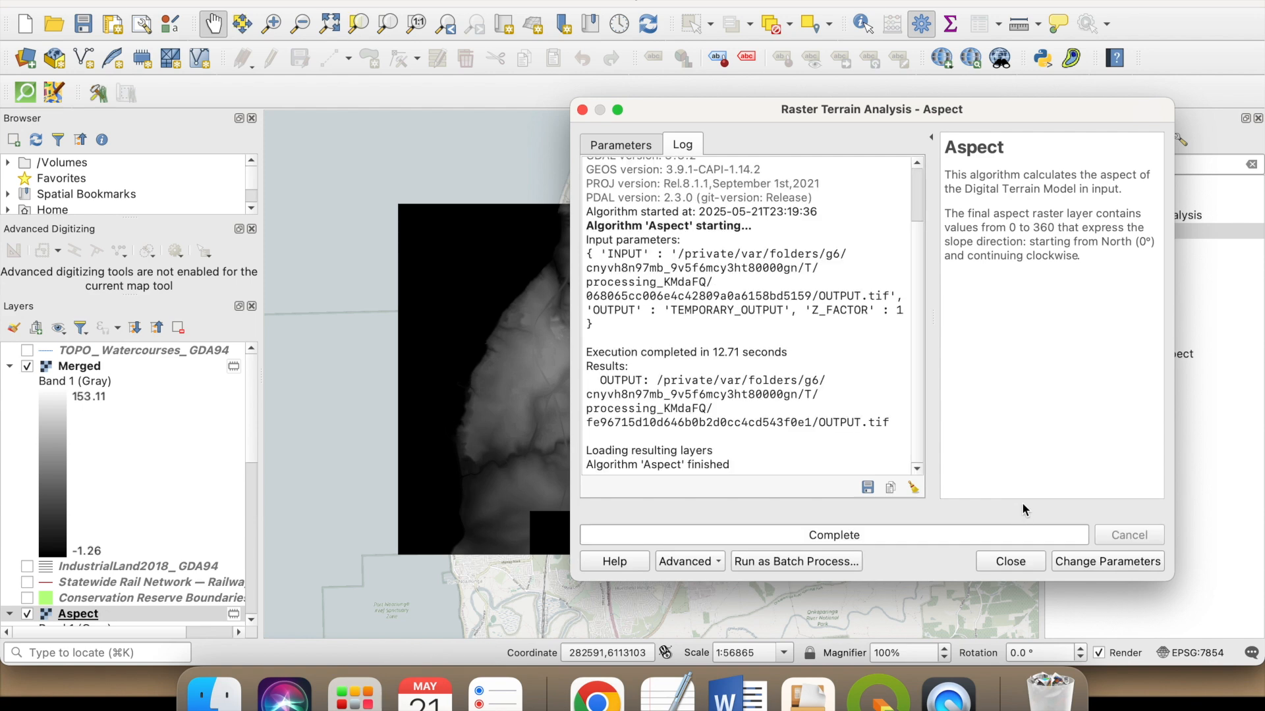
{"action": "left_click", "coordinate": [1010, 562]}
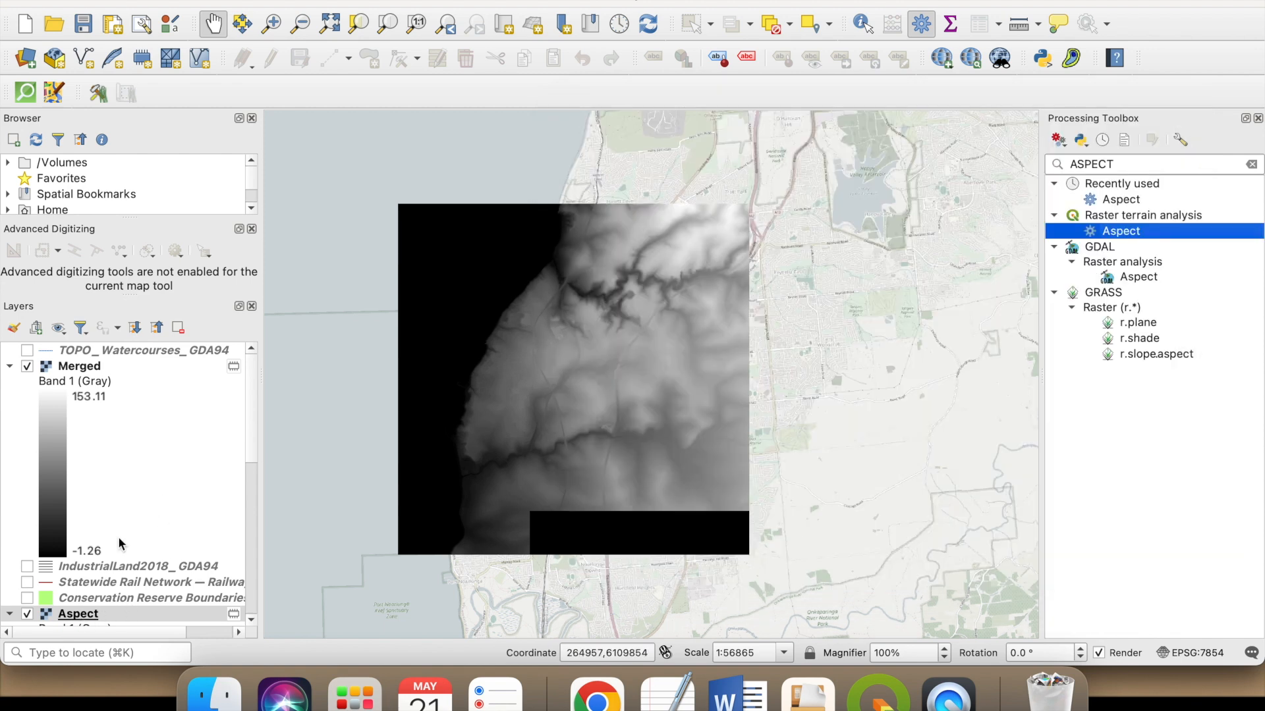
- Move the Aspect layer directly above the Merged raster in the layer order and turn off its visibility
{"action": "scroll", "coordinate": [119, 543], "scroll_direction": "down", "scroll_amount": 5}
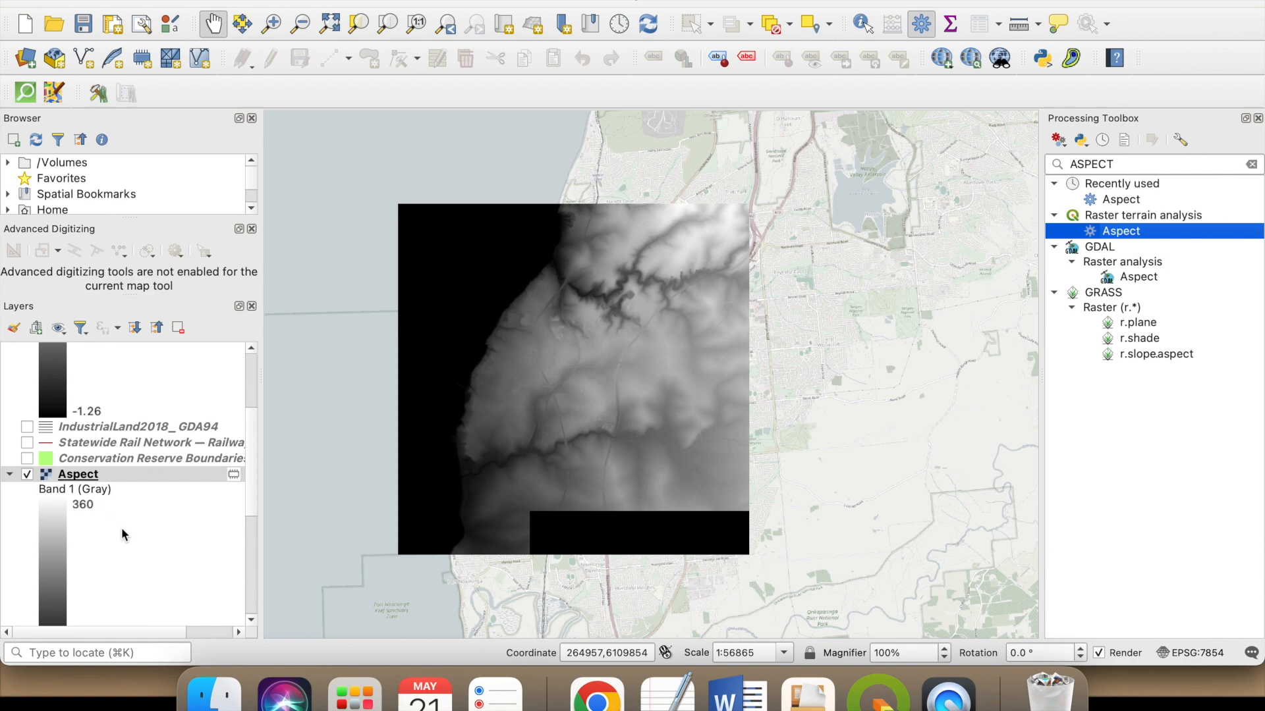
{"action": "scroll", "coordinate": [124, 537], "scroll_direction": "up", "scroll_amount": 5}
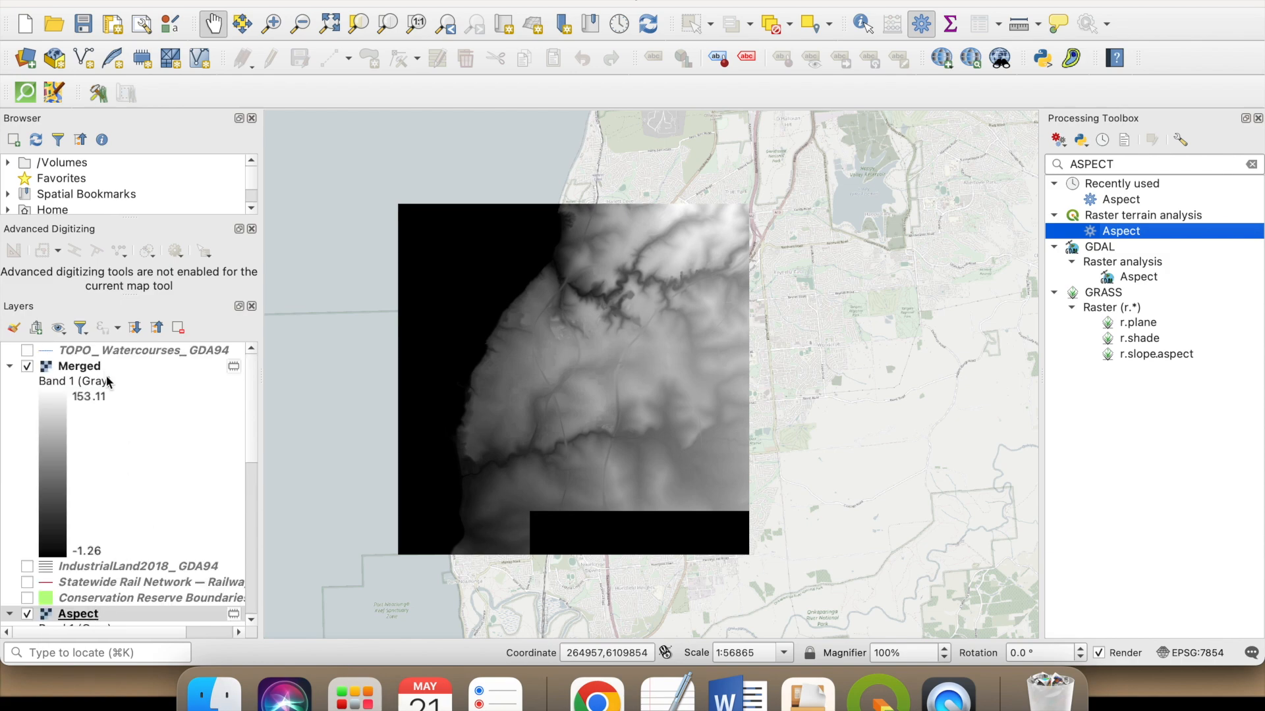
{"action": "left_click_drag", "start_coordinate": [82, 619], "coordinate": [80, 359]}
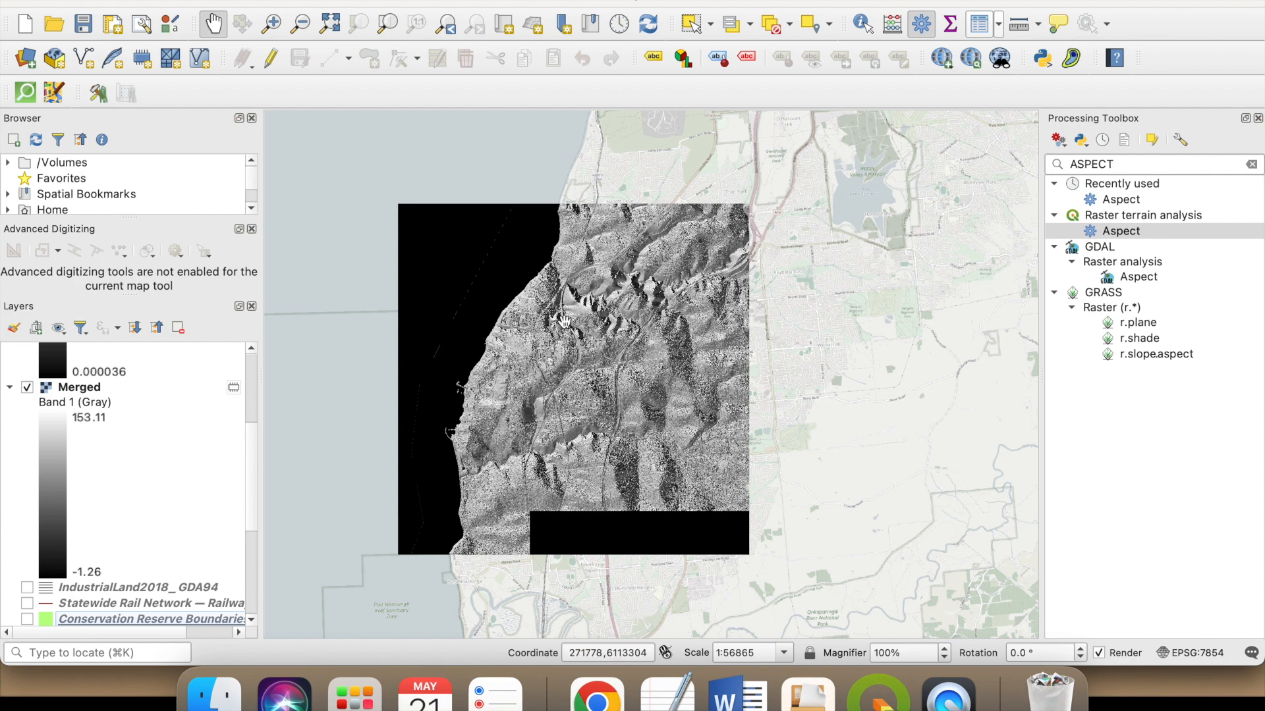
{"action": "scroll", "coordinate": [589, 343], "scroll_direction": "up", "scroll_amount": 1}
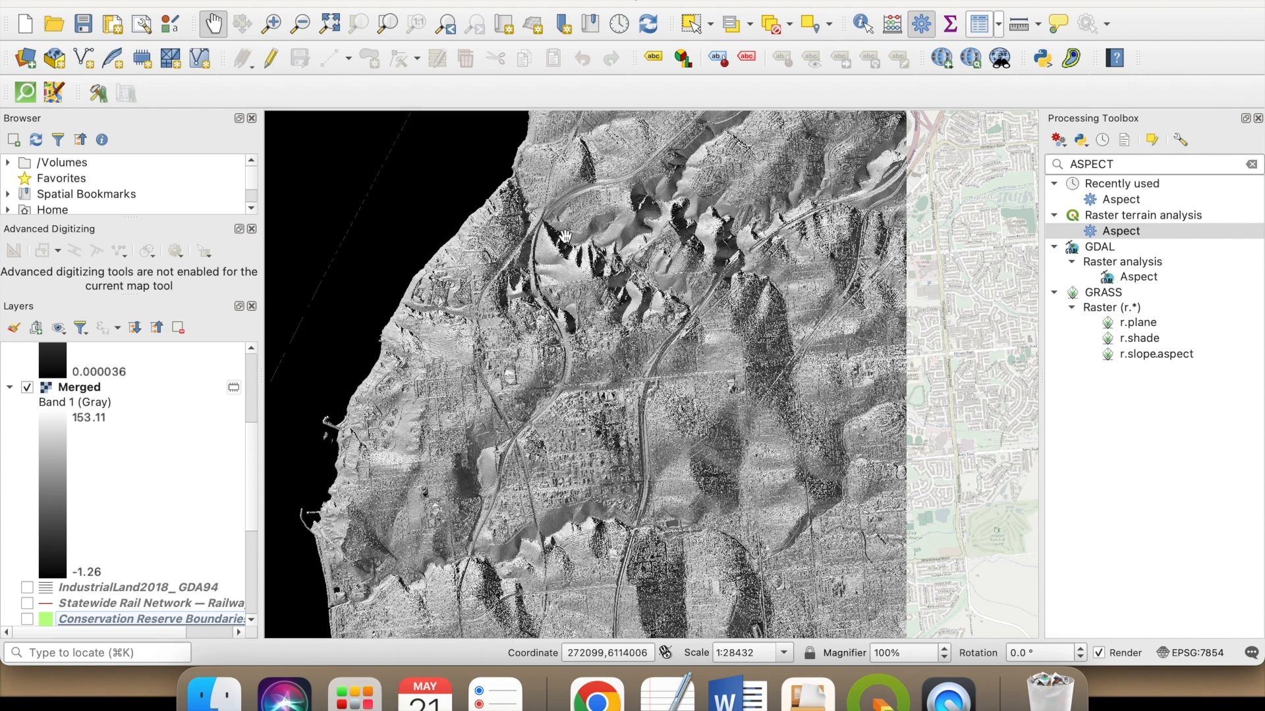
{"action": "scroll", "coordinate": [630, 379], "scroll_direction": "down", "scroll_amount": 1}
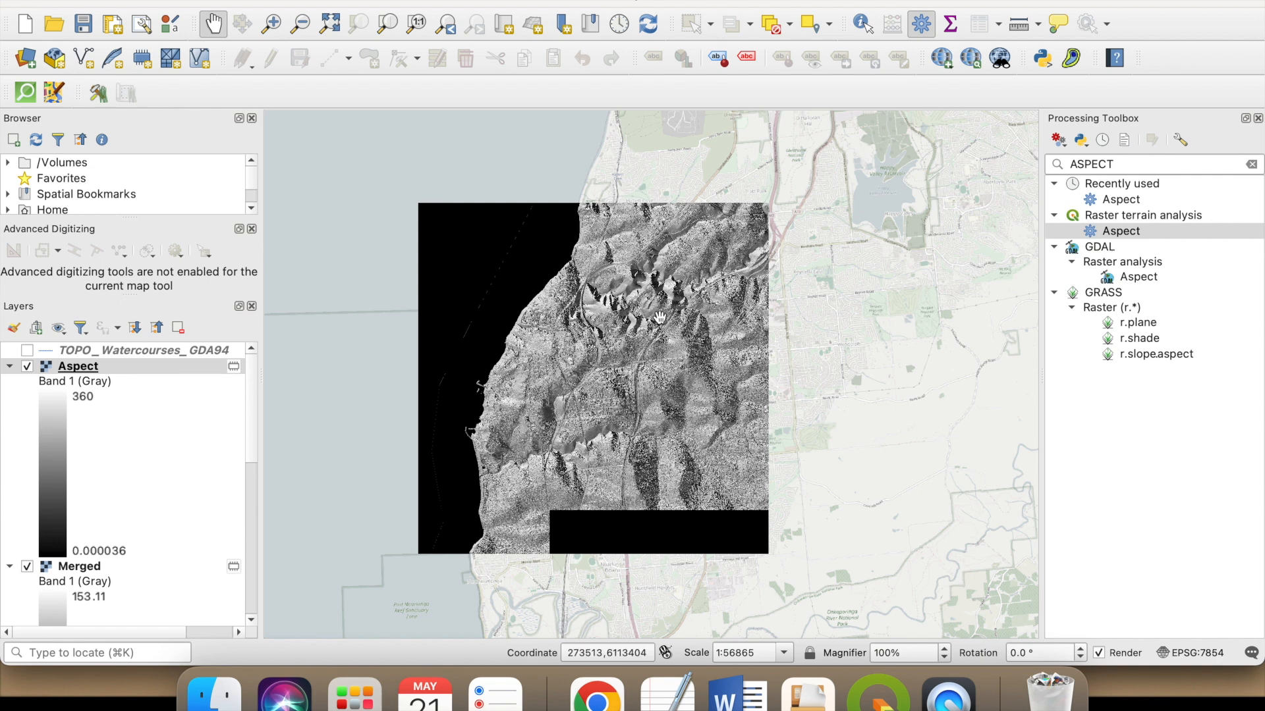
{"action": "left_click", "coordinate": [28, 367]}
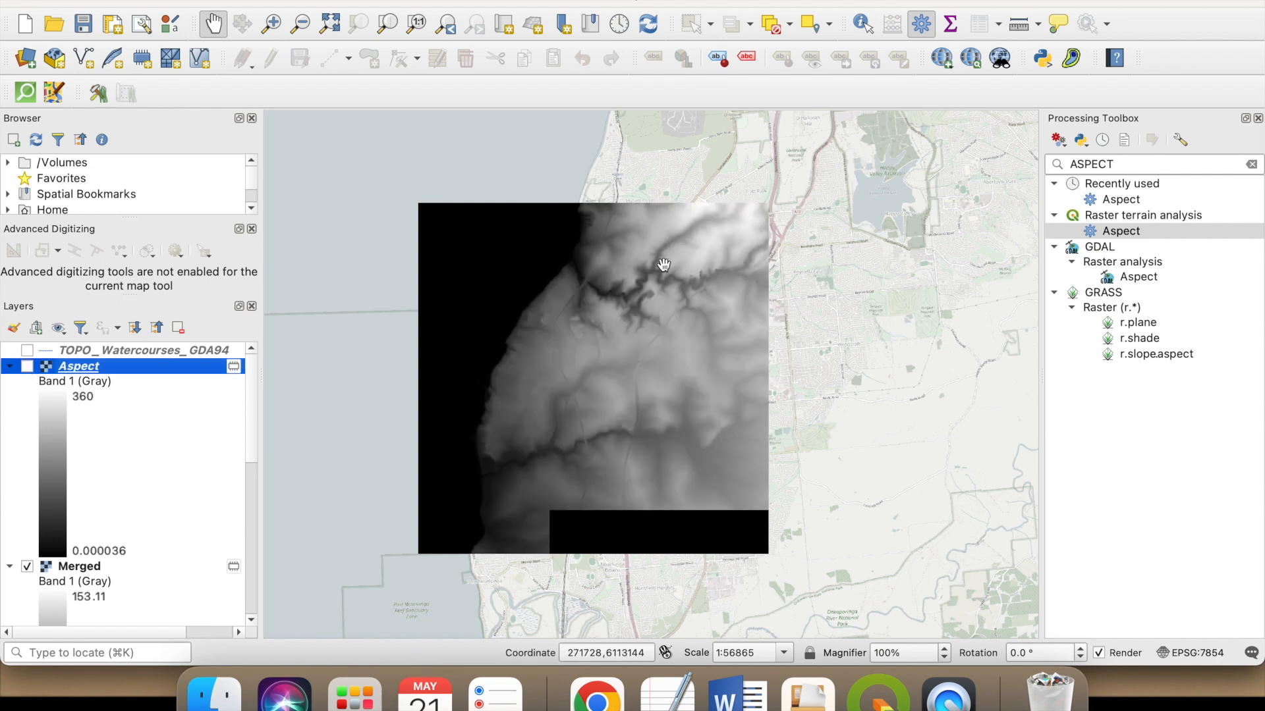
- Generate a temporary slope raster from the Merged elevation layer with Z factor 1
{"action": "left_click_drag", "start_coordinate": [1113, 165], "coordinate": [1043, 165]}
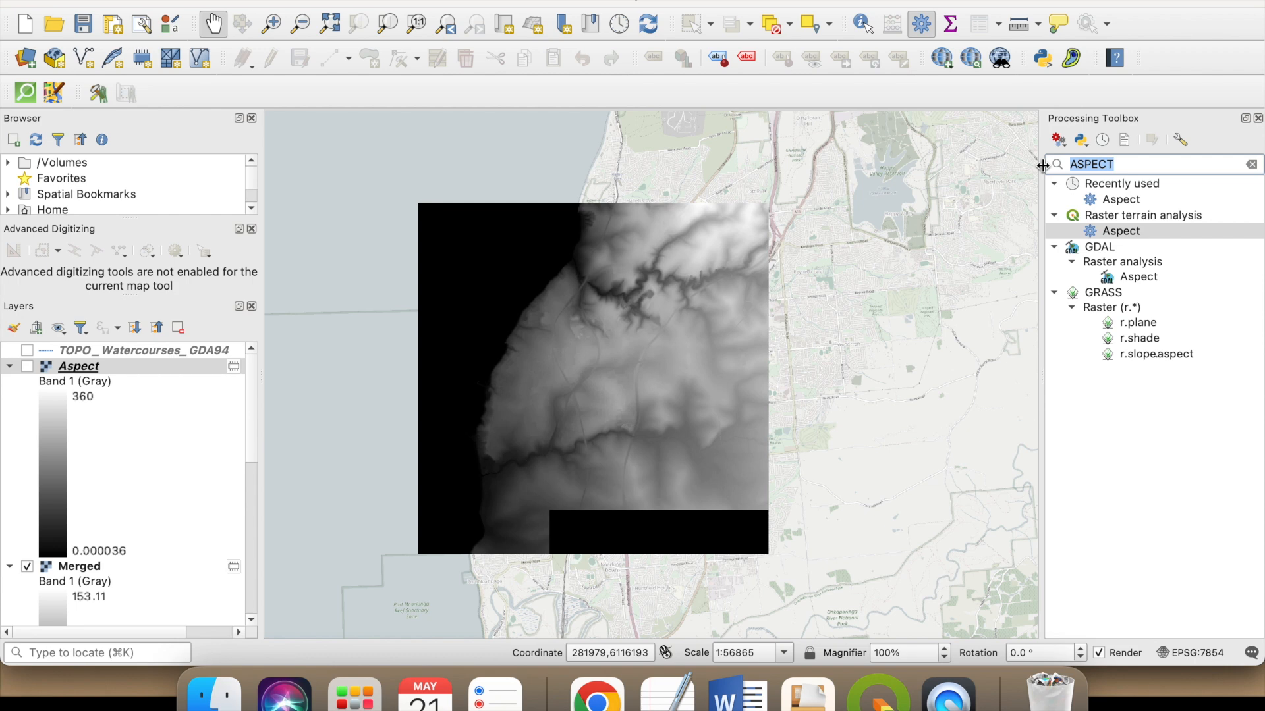
{"action": "type", "text": "SLOP"}
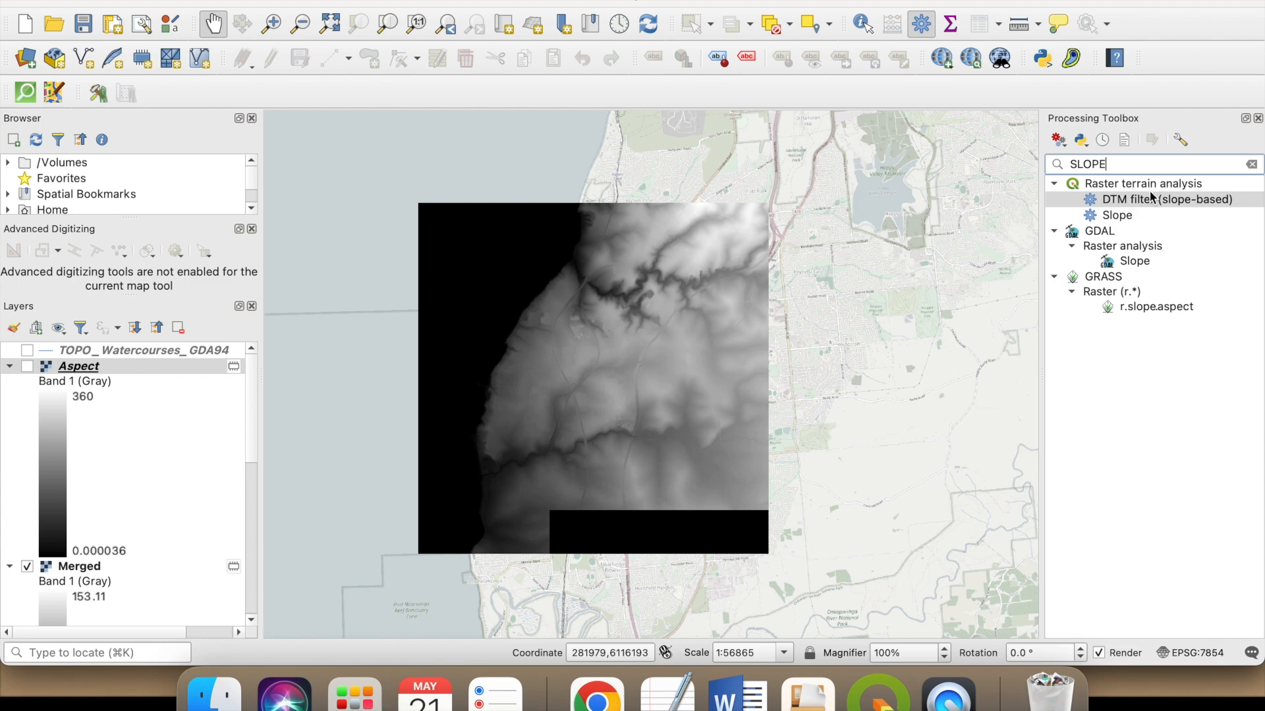
{"action": "left_click", "coordinate": [1131, 219]}
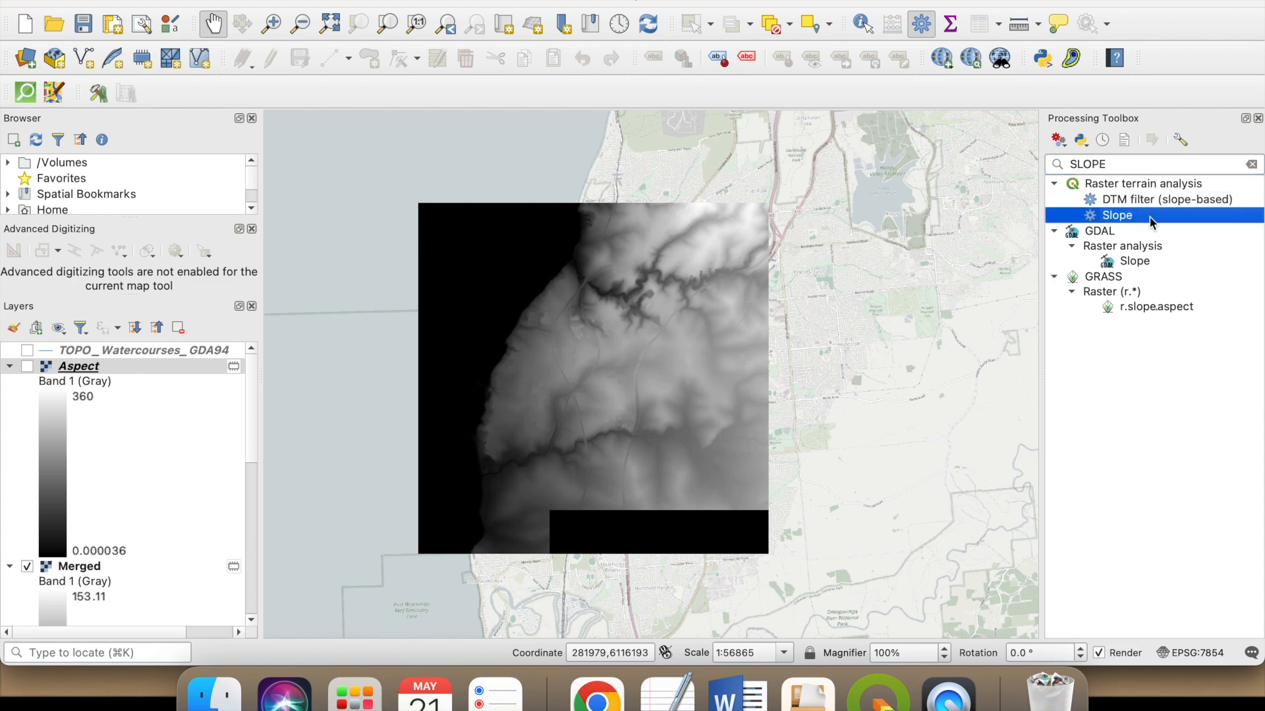
{"action": "double_click", "coordinate": [1149, 216]}
{"action": "left_click", "coordinate": [690, 196]}
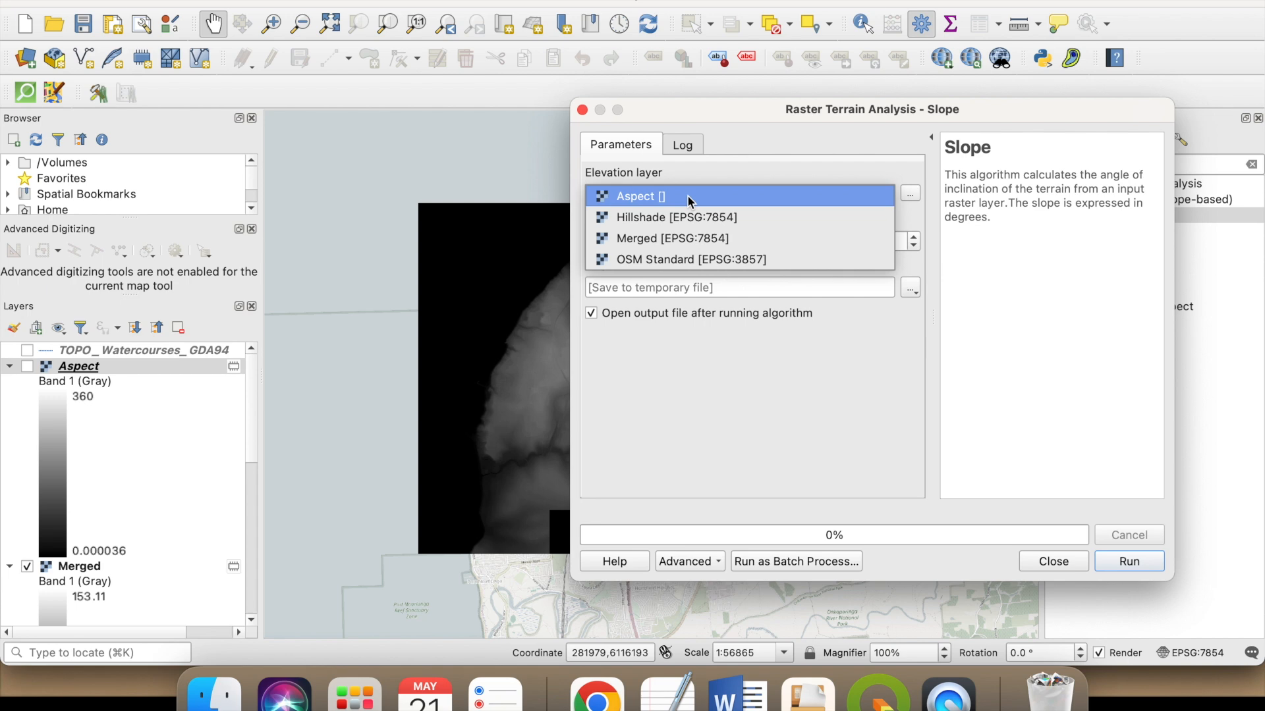
{"action": "left_click", "coordinate": [724, 239]}
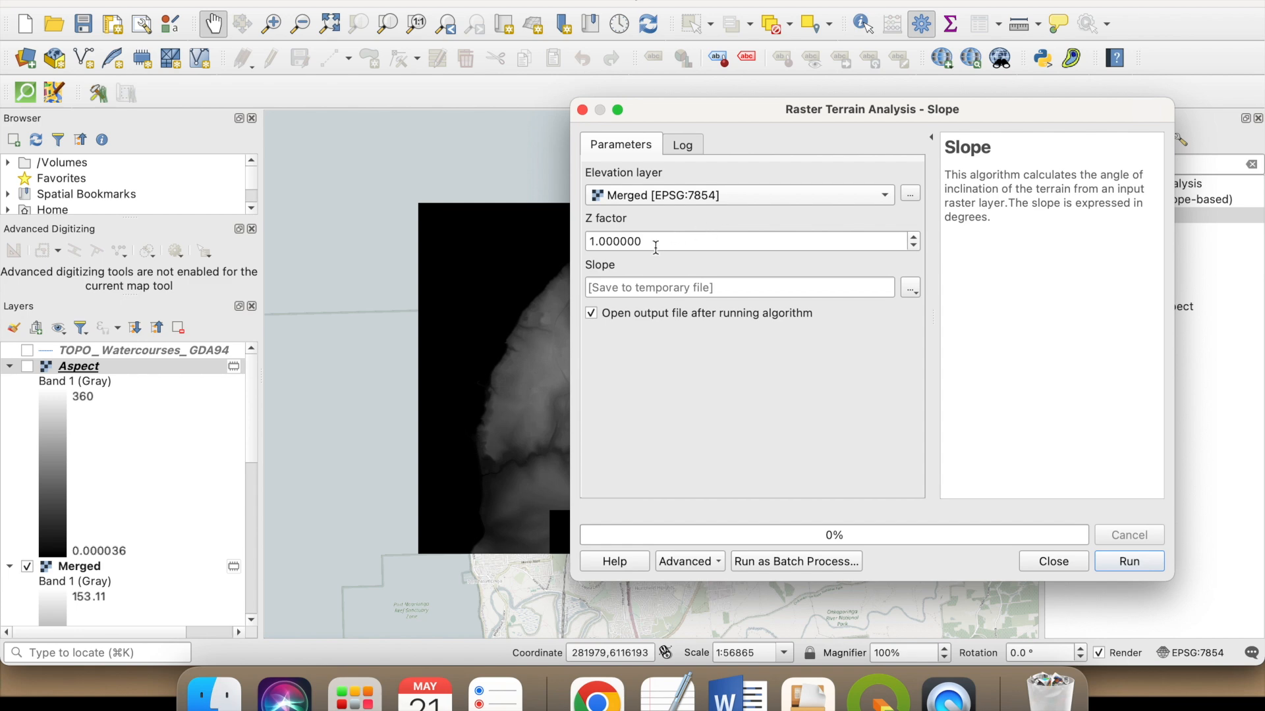
{"action": "left_click", "coordinate": [910, 287]}
{"action": "left_click", "coordinate": [969, 308]}
{"action": "left_click", "coordinate": [1130, 561]}
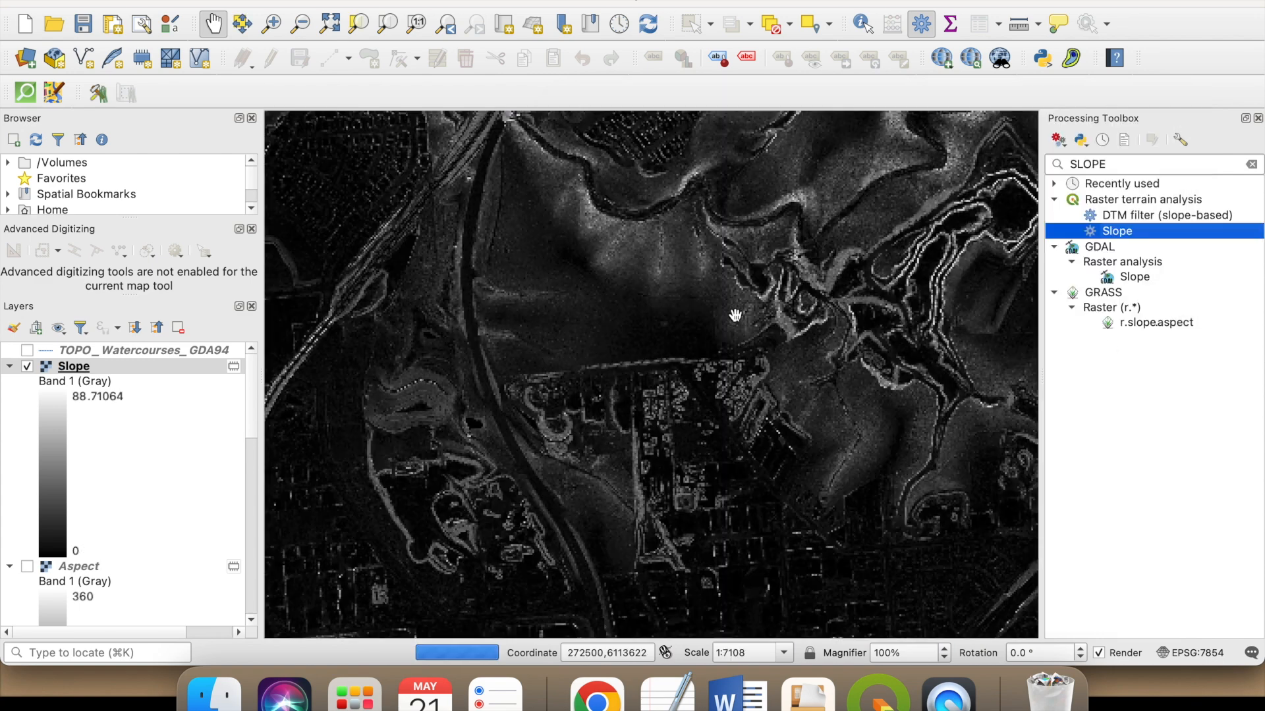
- Show the Aspect layer beneath the Slope raster and hide the Merged raster
{"action": "scroll", "coordinate": [724, 297], "scroll_direction": "up", "scroll_amount": 1}
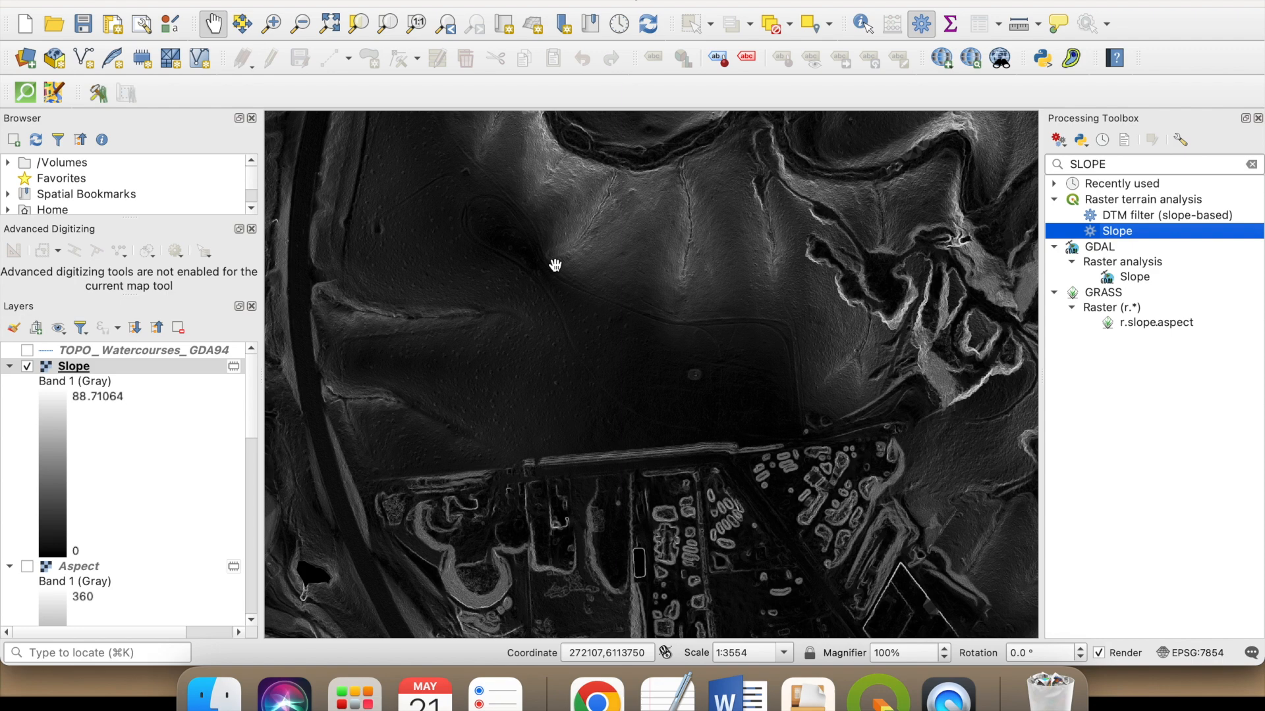
{"action": "scroll", "coordinate": [591, 293], "scroll_direction": "down", "scroll_amount": 1}
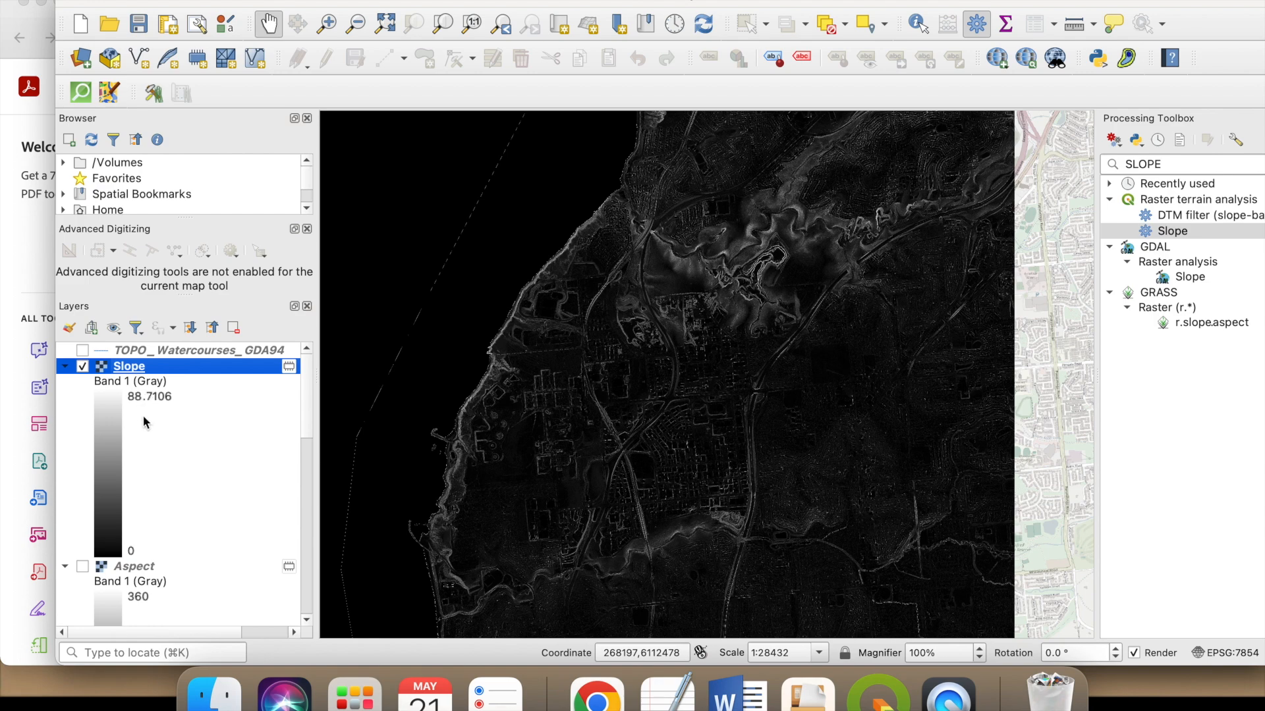
{"action": "scroll", "coordinate": [718, 280], "scroll_direction": "up", "scroll_amount": 1}
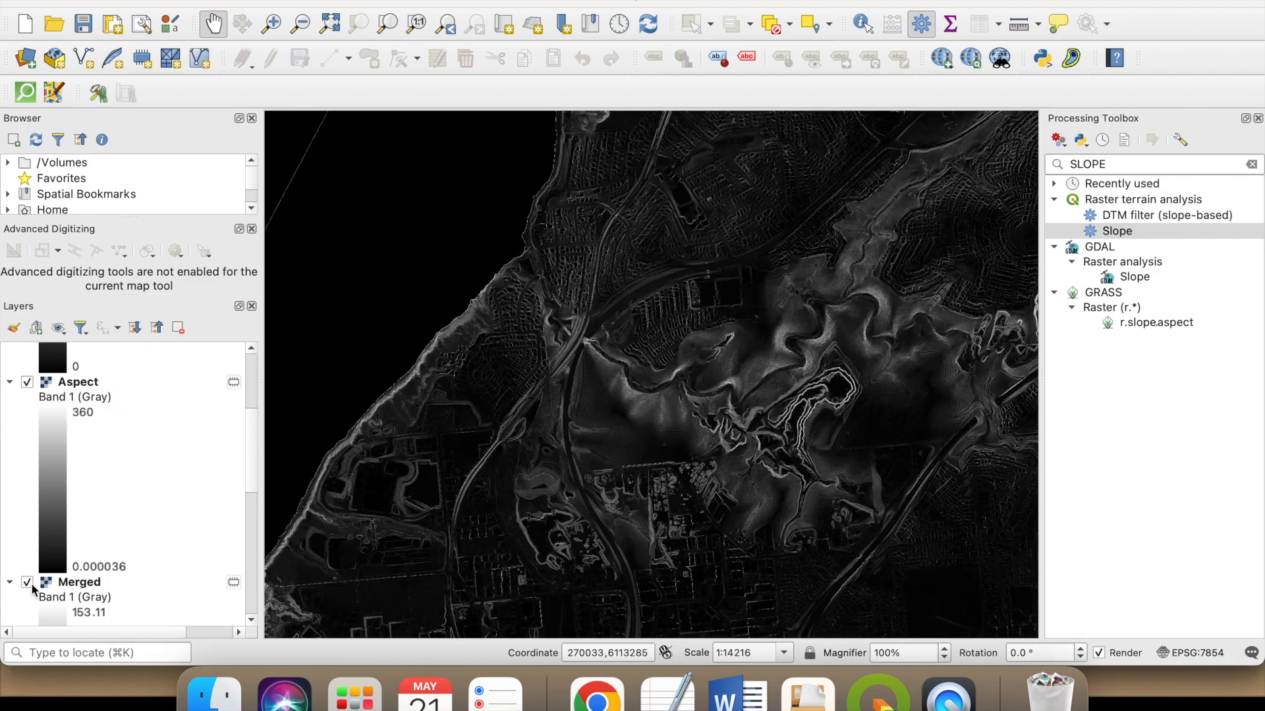
{"action": "scroll", "coordinate": [549, 404], "scroll_direction": "down", "scroll_amount": 2}
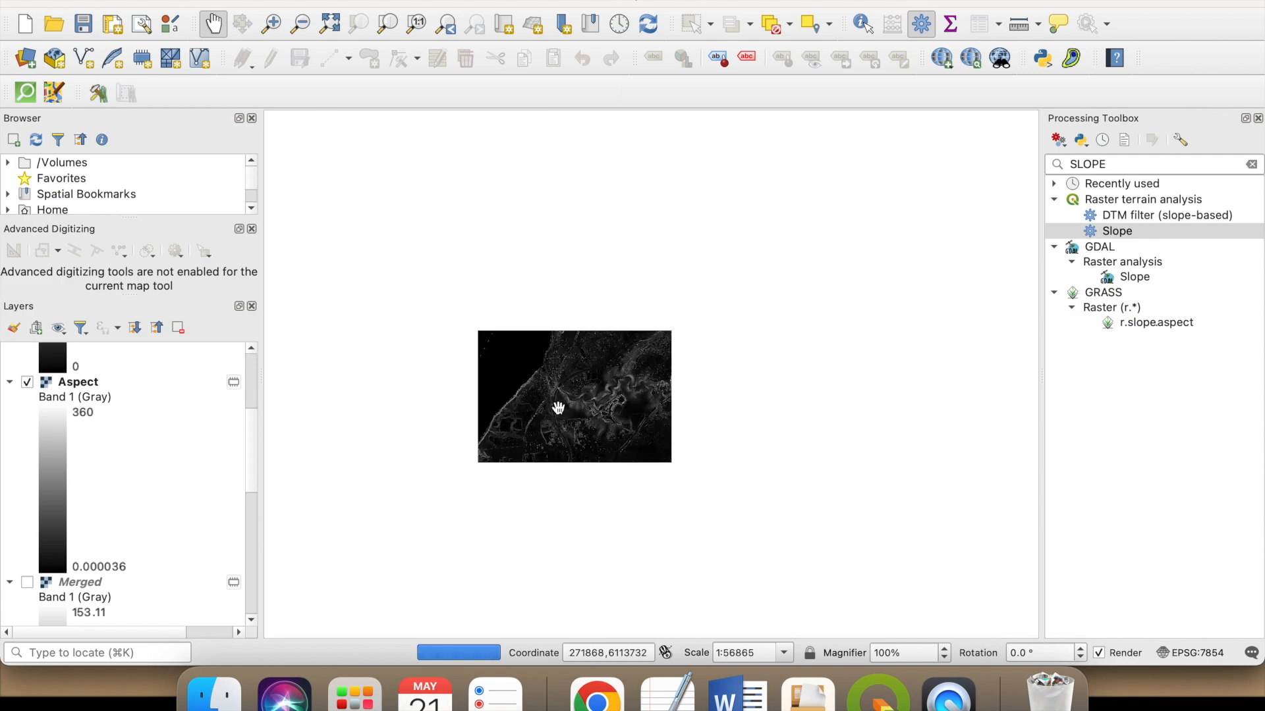
{"action": "scroll", "coordinate": [570, 400], "scroll_direction": "up", "scroll_amount": 2}
{"action": "left_click_drag", "start_coordinate": [598, 331], "coordinate": [634, 233]}
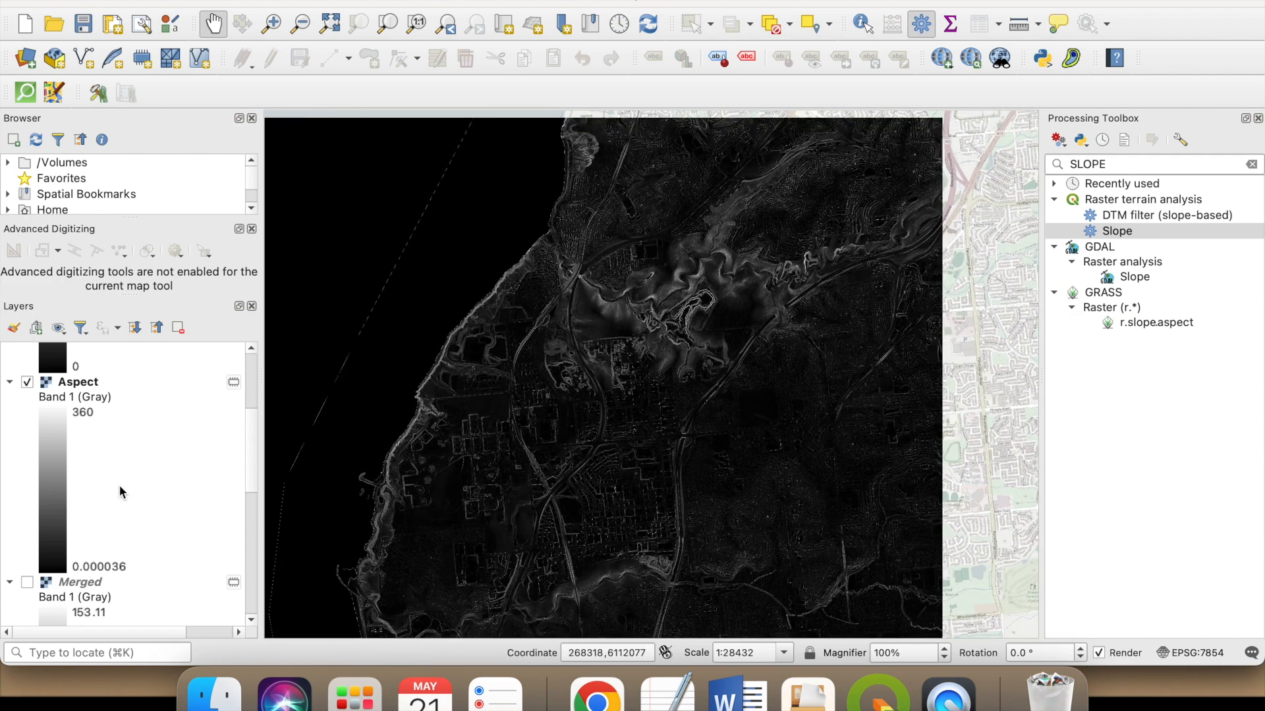
{"action": "scroll", "coordinate": [122, 487], "scroll_direction": "up", "scroll_amount": 3}
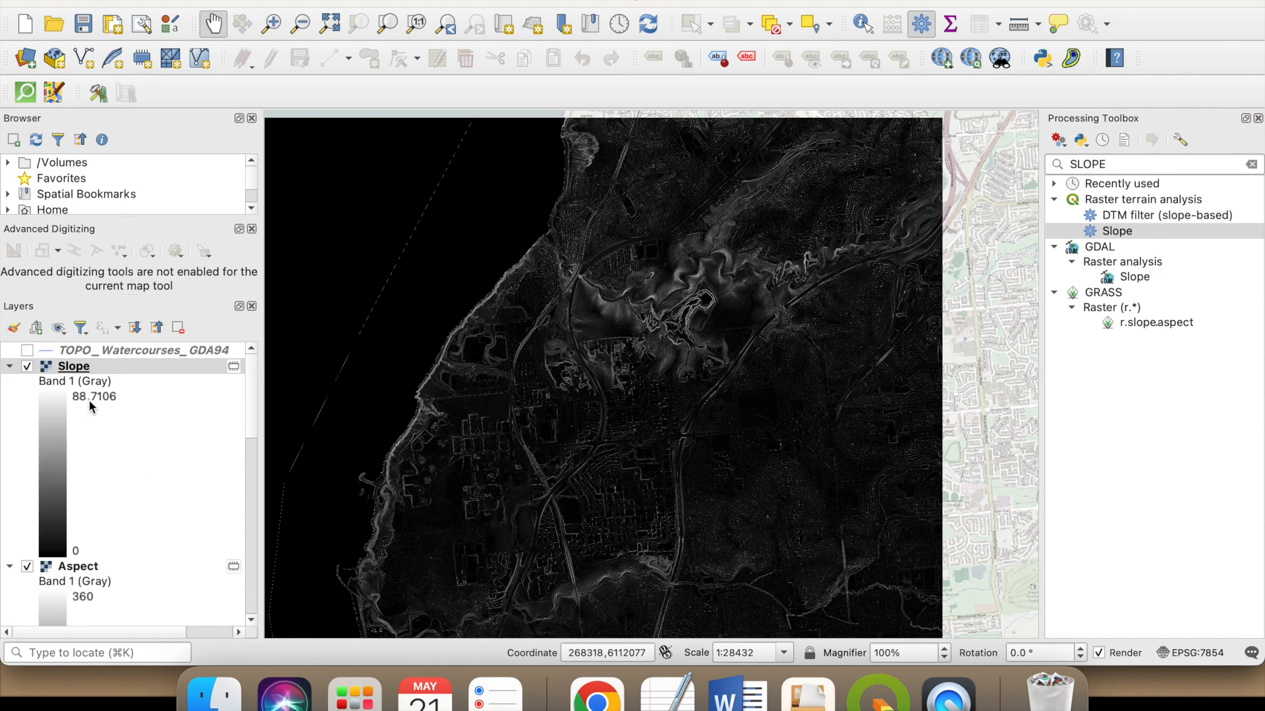
- Set the Slope layer's global opacity to about 63.6% in its transparency properties and apply it
{"action": "double_click", "coordinate": [71, 371]}
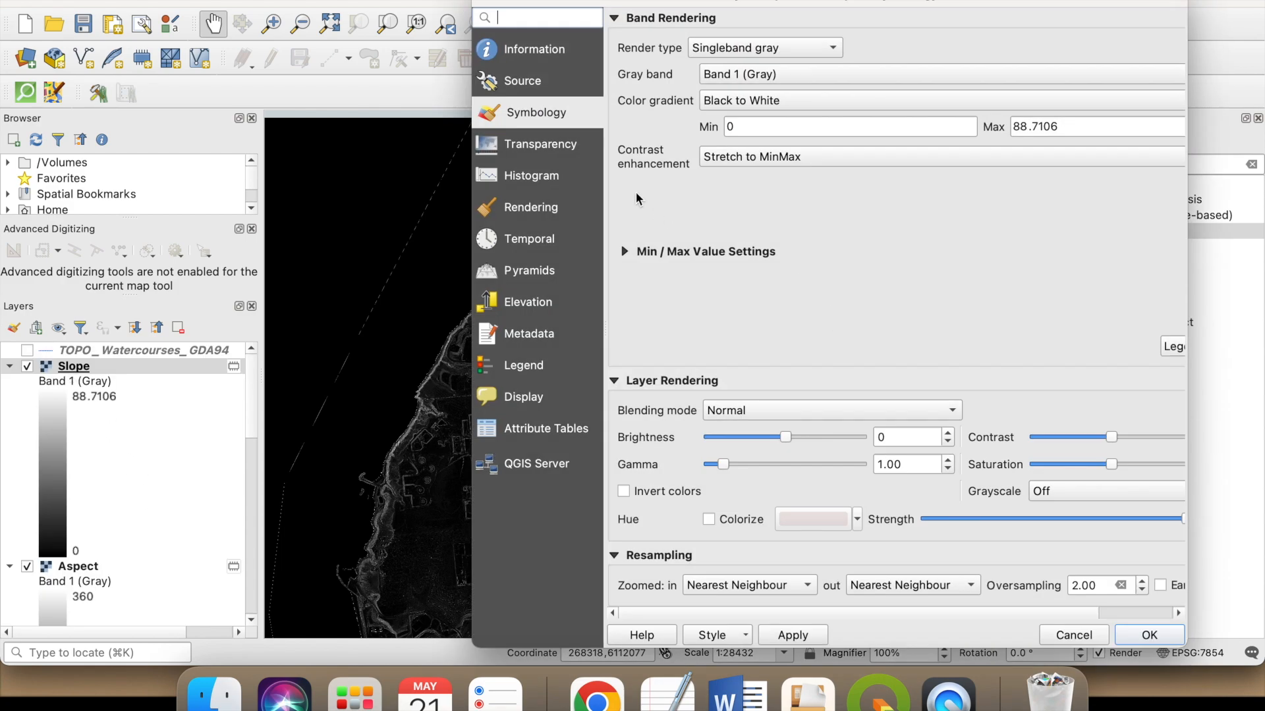
{"action": "left_click", "coordinate": [555, 145]}
{"action": "left_click_drag", "start_coordinate": [1034, 45], "coordinate": [1018, 52]}
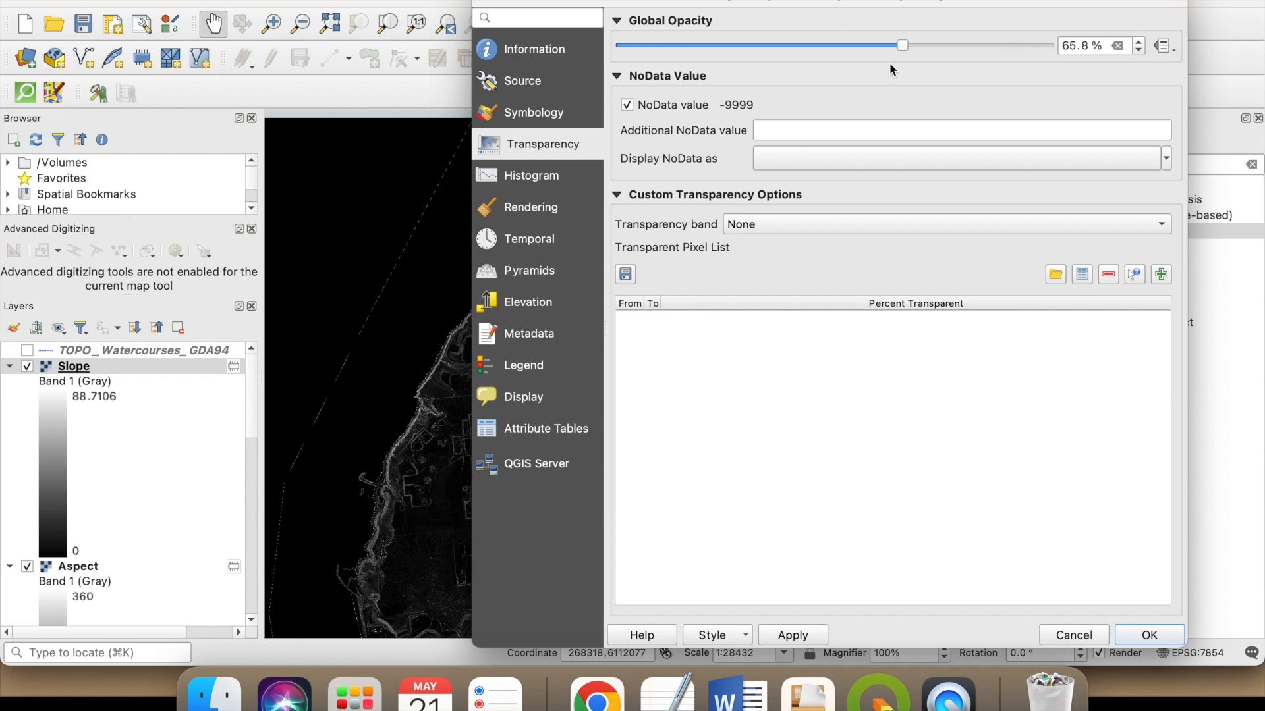
{"action": "left_click", "coordinate": [820, 636]}
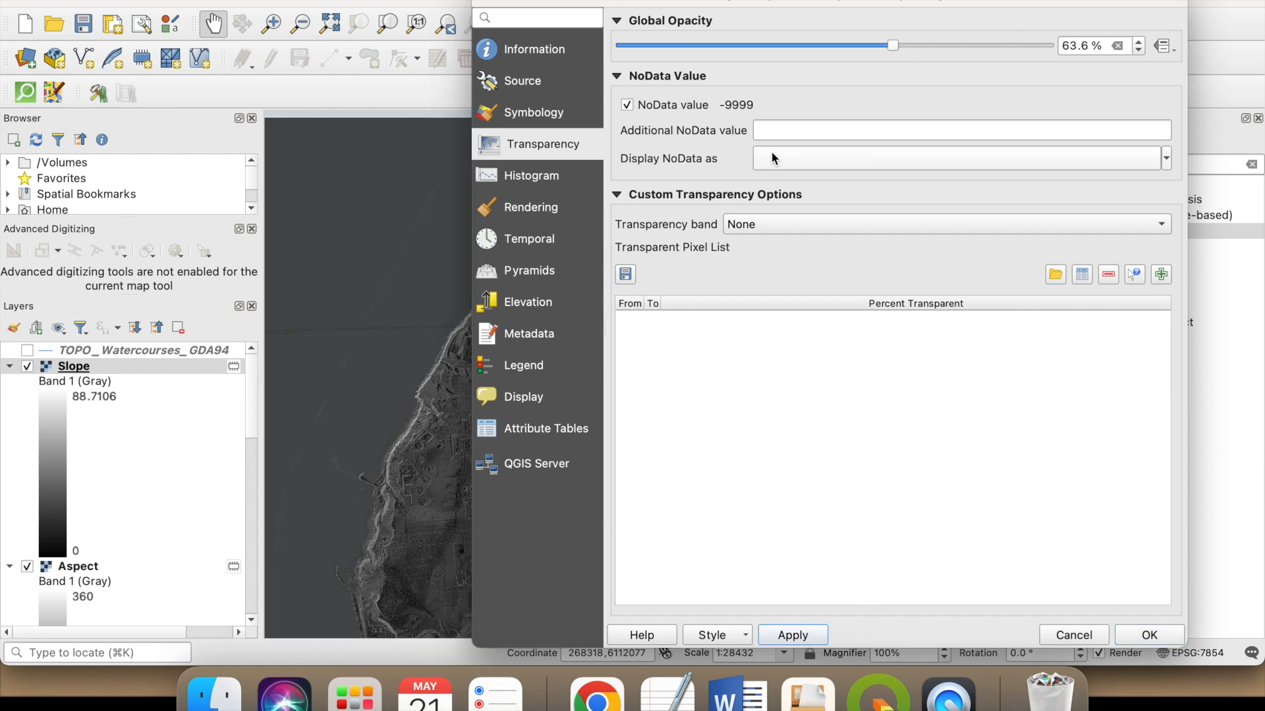
- Close the Slope layer's properties and rearrange the windows so the whole map canvas and layer list can be used
{"action": "left_click_drag", "start_coordinate": [668, 2], "coordinate": [1094, 59]}
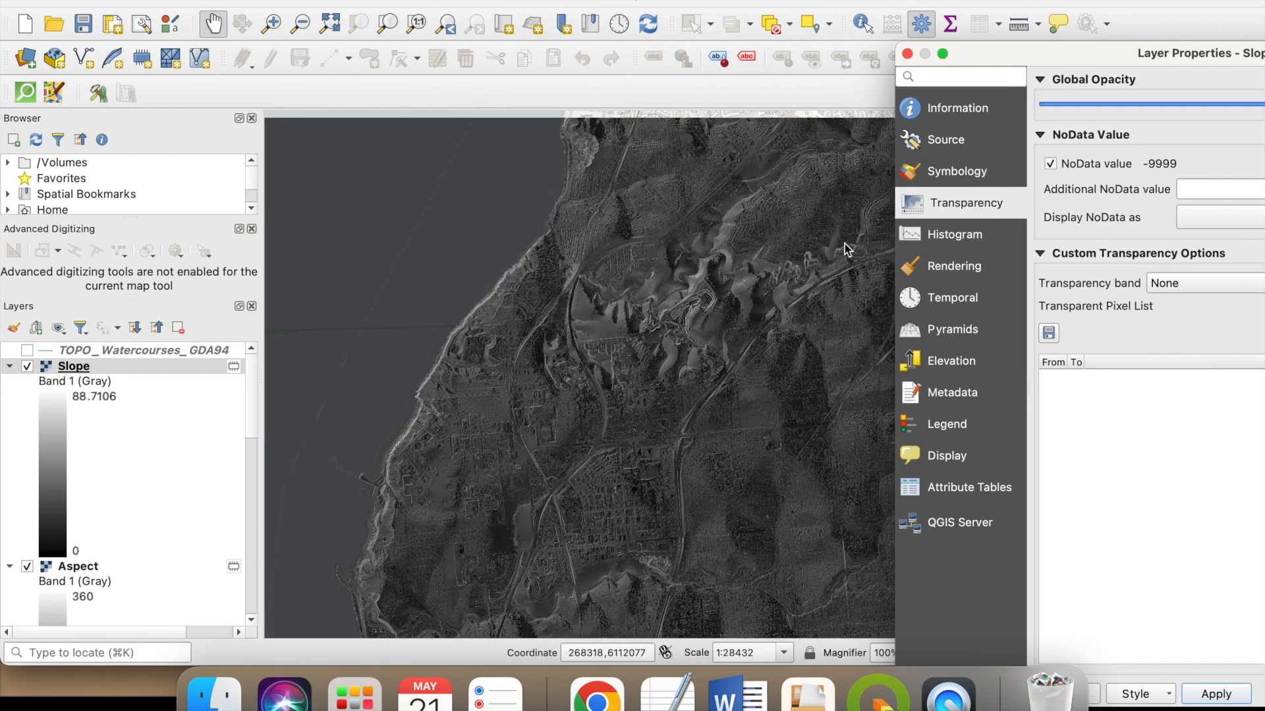
{"action": "left_click_drag", "start_coordinate": [1024, 12], "coordinate": [671, 23]}
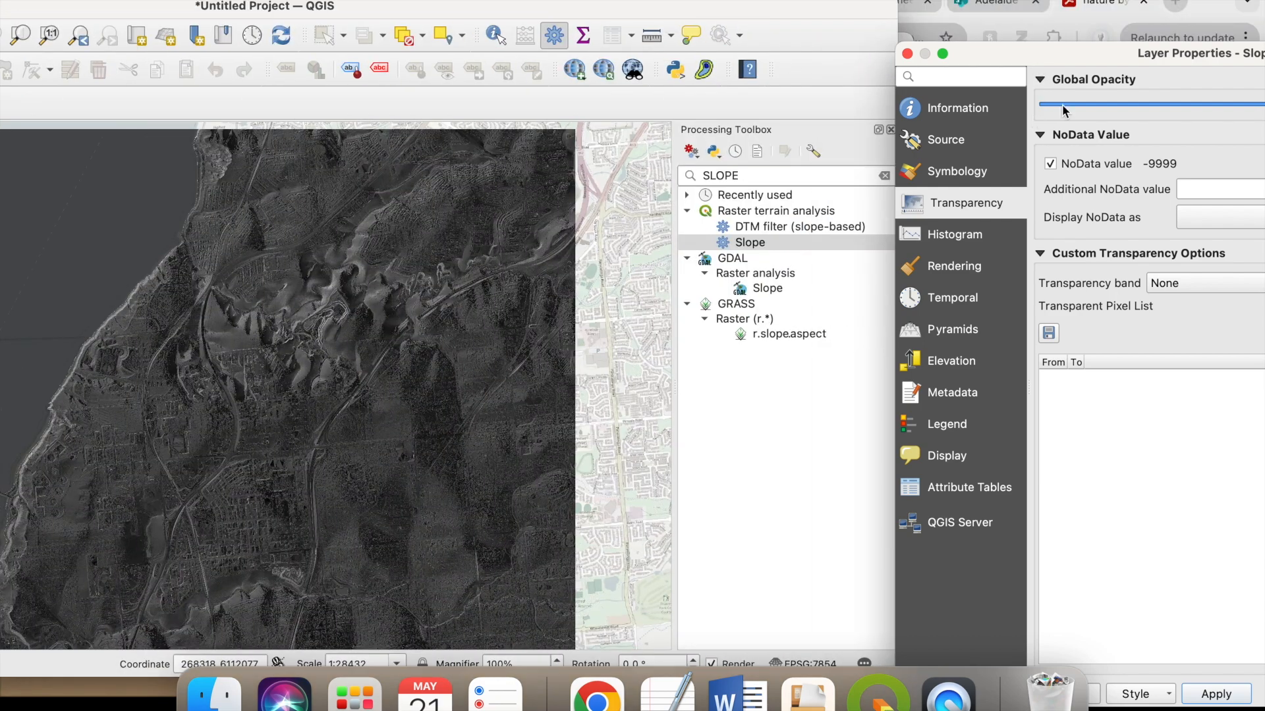
{"action": "left_click_drag", "start_coordinate": [1062, 53], "coordinate": [742, 30]}
{"action": "left_click", "coordinate": [1209, 672]}
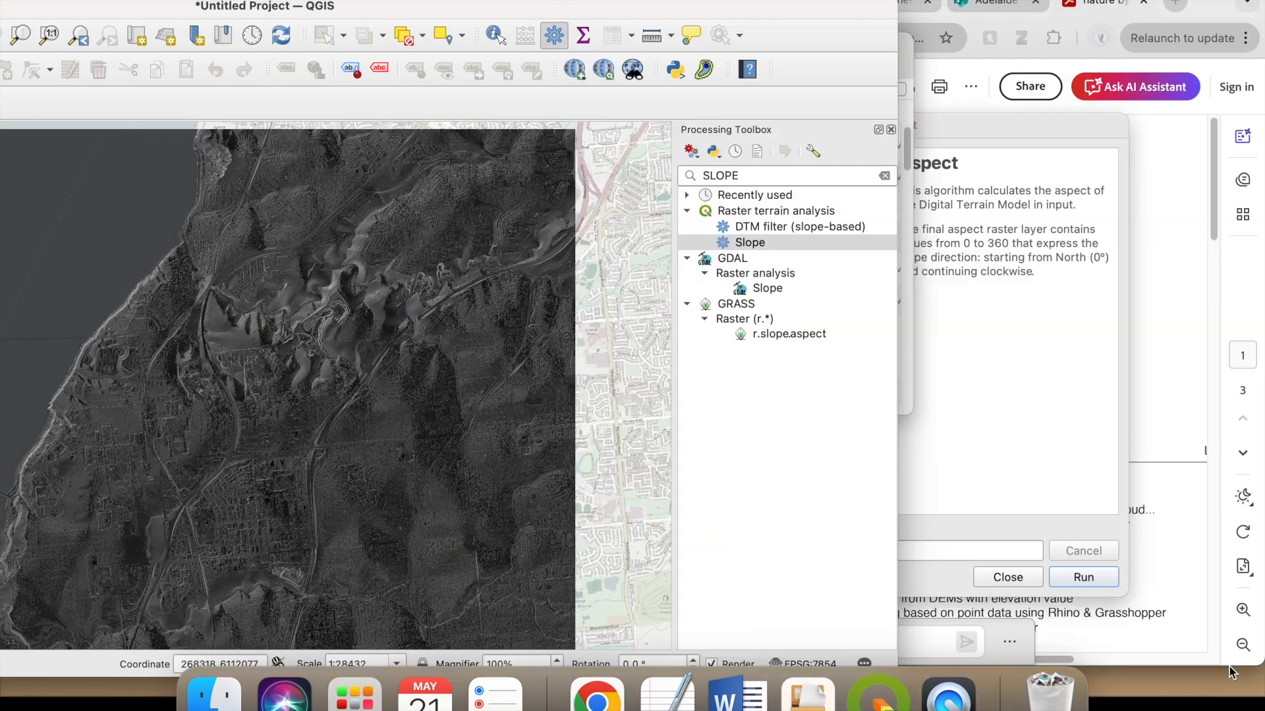
{"action": "double_click", "coordinate": [474, 7]}
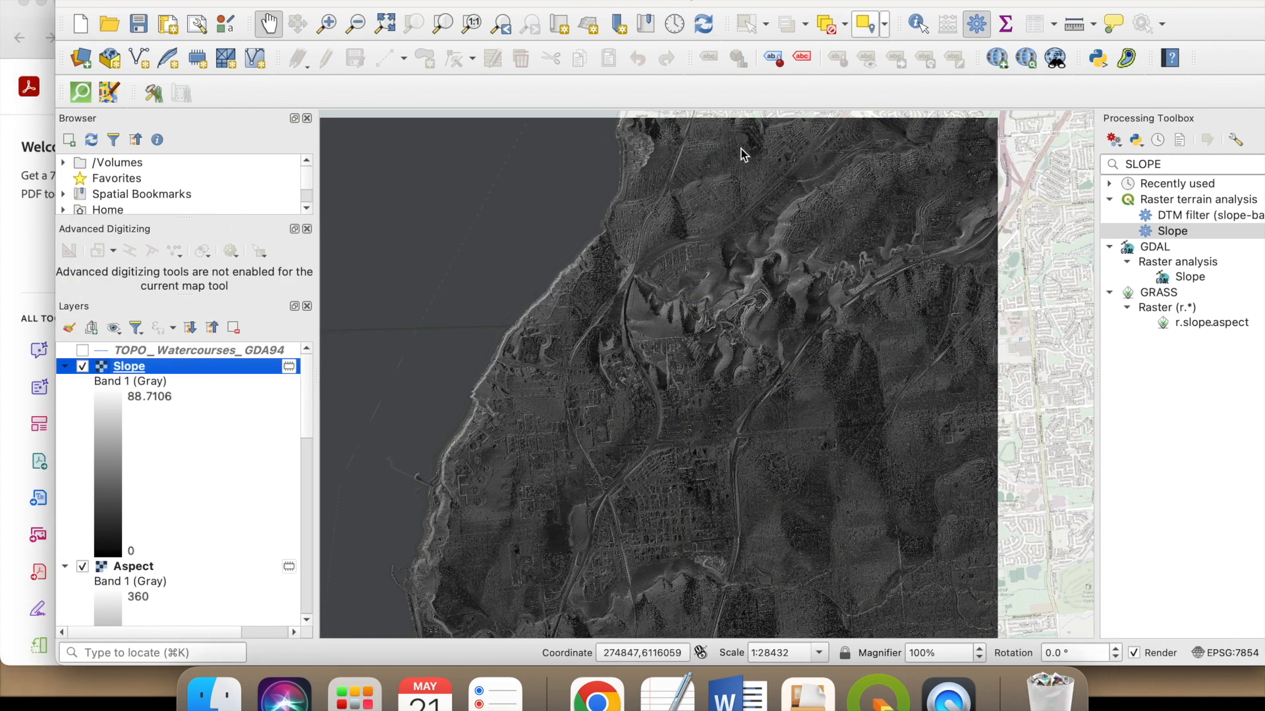
- Set the Aspect layer's global opacity to about 66.9% in its transparency properties and inspect the blended terrain
{"action": "scroll", "coordinate": [196, 471], "scroll_direction": "down", "scroll_amount": 3}
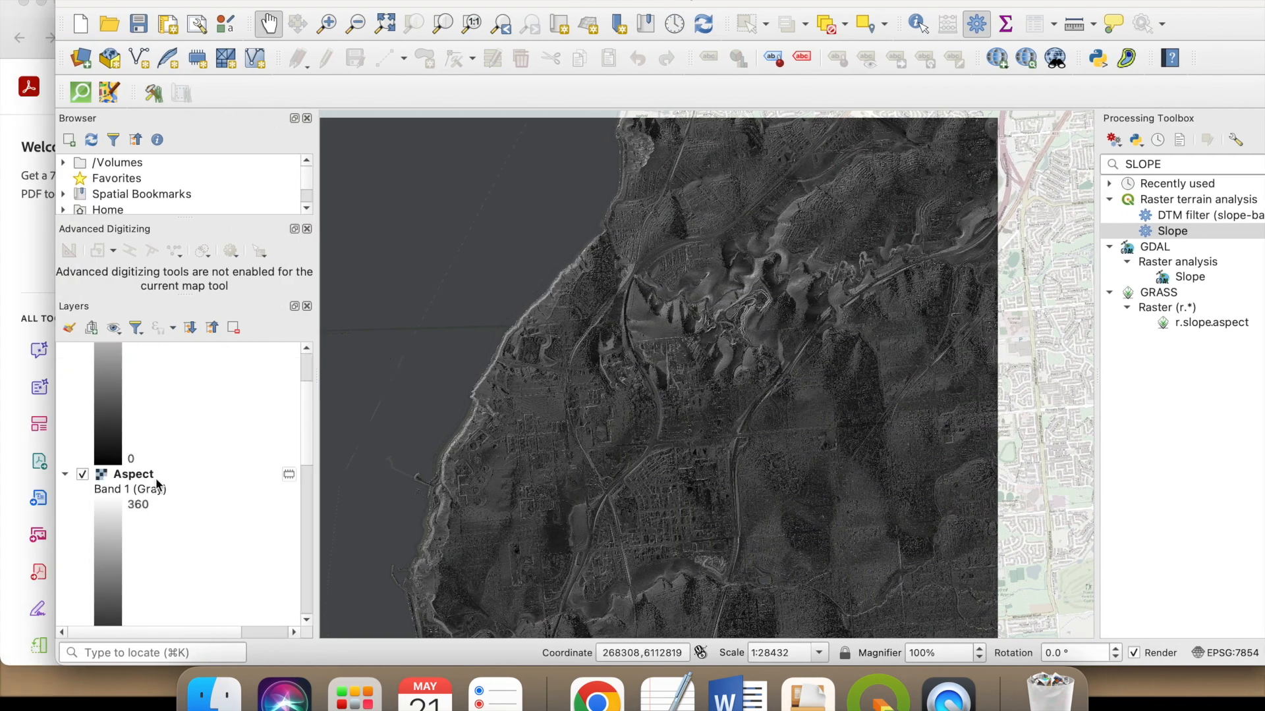
{"action": "scroll", "coordinate": [250, 504], "scroll_direction": "down", "scroll_amount": 10}
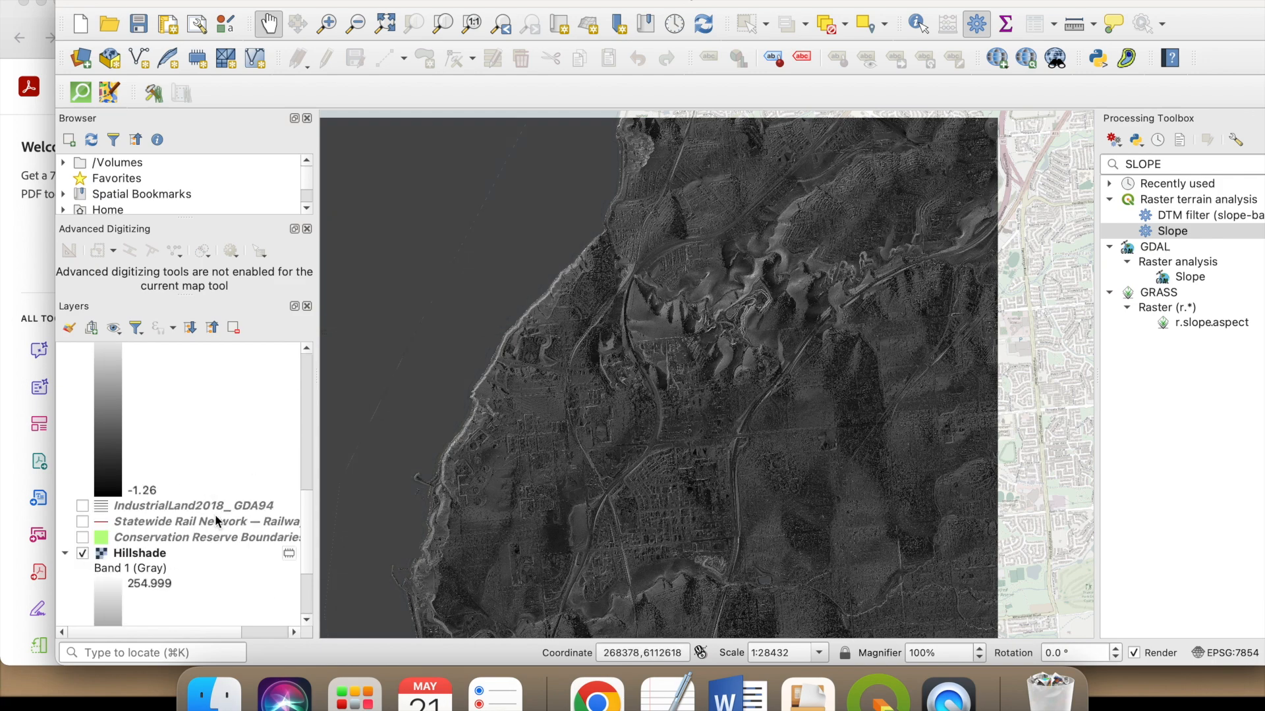
{"action": "scroll", "coordinate": [169, 519], "scroll_direction": "down", "scroll_amount": 6}
{"action": "scroll", "coordinate": [169, 519], "scroll_direction": "up", "scroll_amount": 15}
{"action": "left_click", "coordinate": [150, 475]}
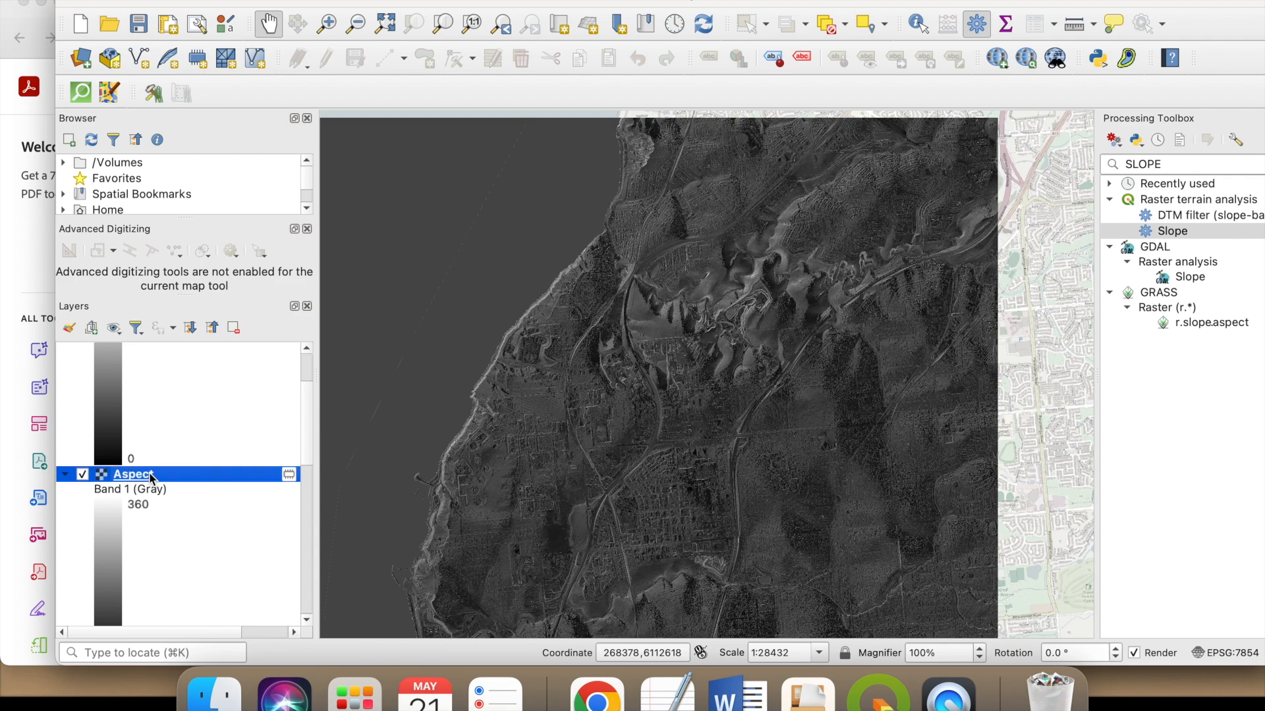
{"action": "double_click", "coordinate": [151, 475]}
{"action": "left_click_drag", "start_coordinate": [1152, 50], "coordinate": [1012, 45]}
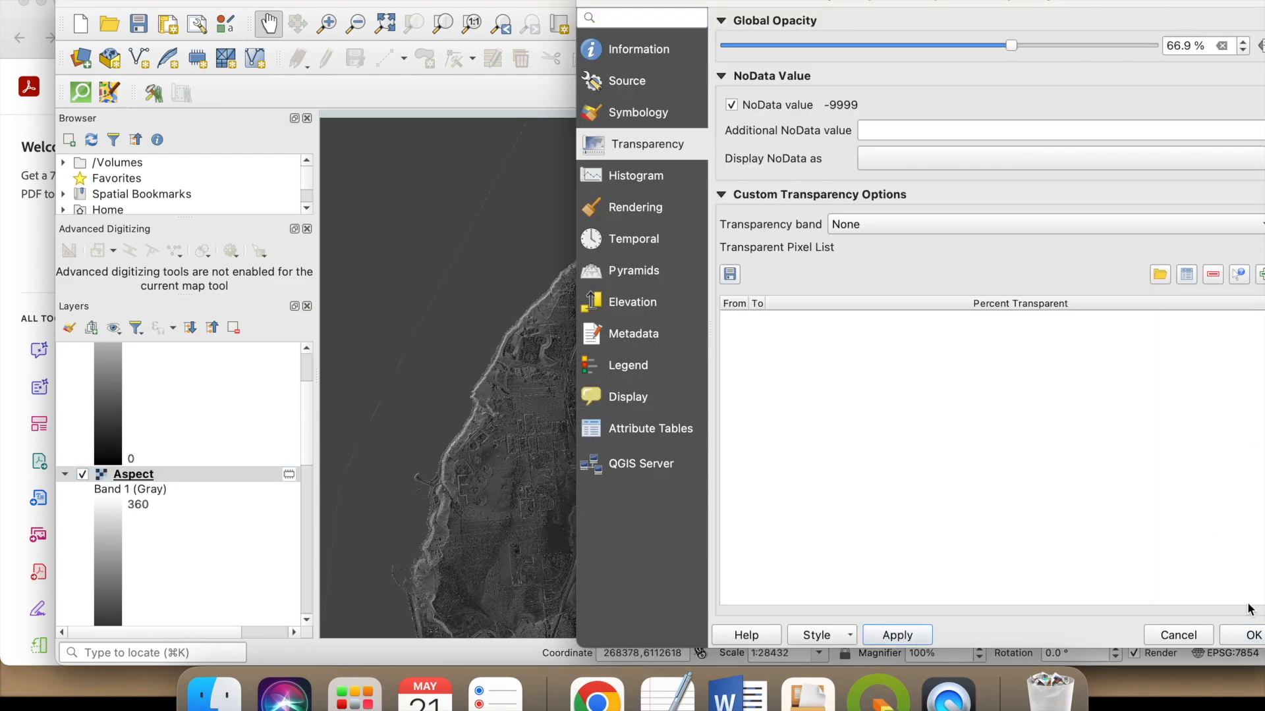
{"action": "left_click", "coordinate": [1252, 635]}
{"action": "left_click_drag", "start_coordinate": [796, 437], "coordinate": [780, 355]}
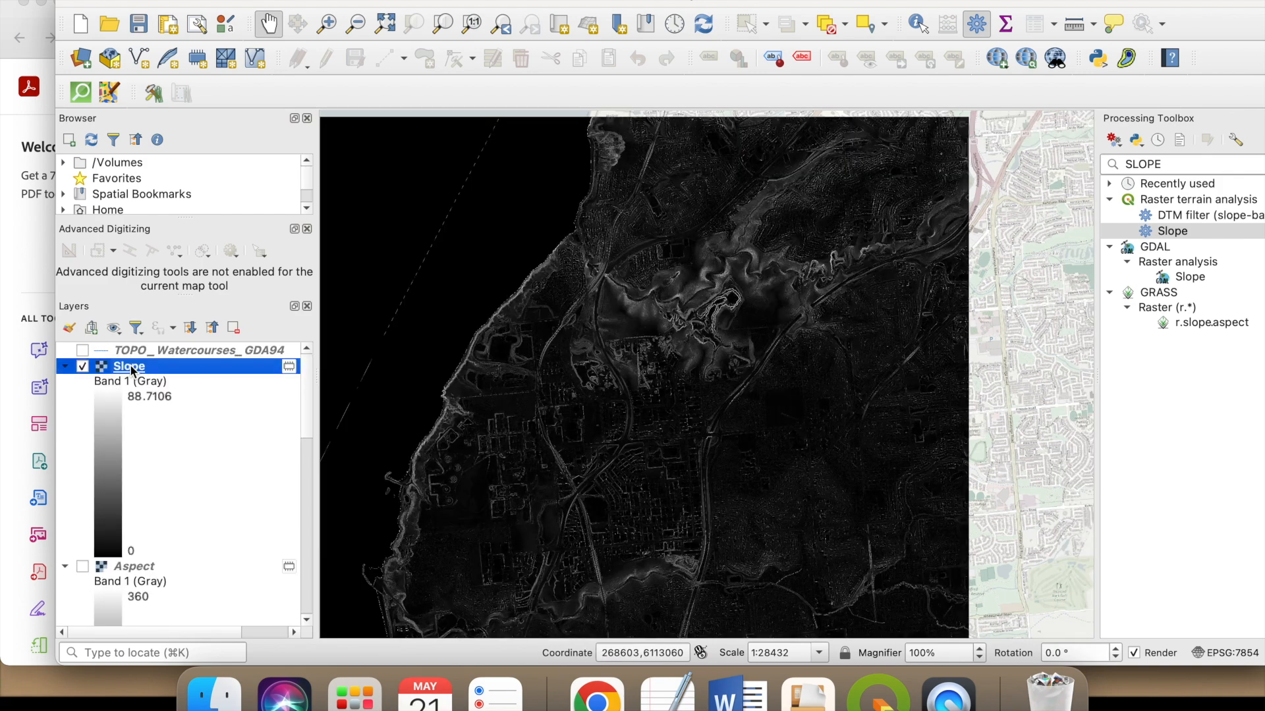
- Lower the Slope layer's global opacity to slightly more than half in its transparency properties
{"action": "double_click", "coordinate": [131, 367]}
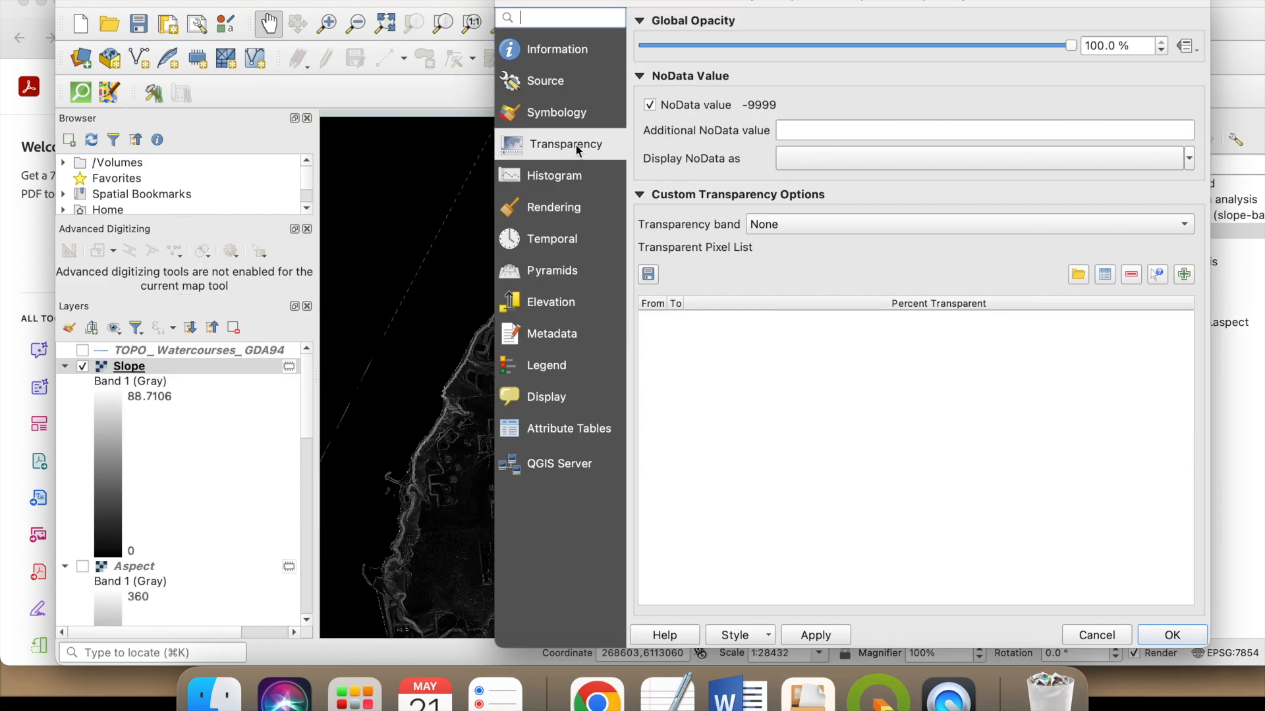
{"action": "left_click_drag", "start_coordinate": [1072, 47], "coordinate": [882, 49]}
{"action": "left_click", "coordinate": [1162, 640]}
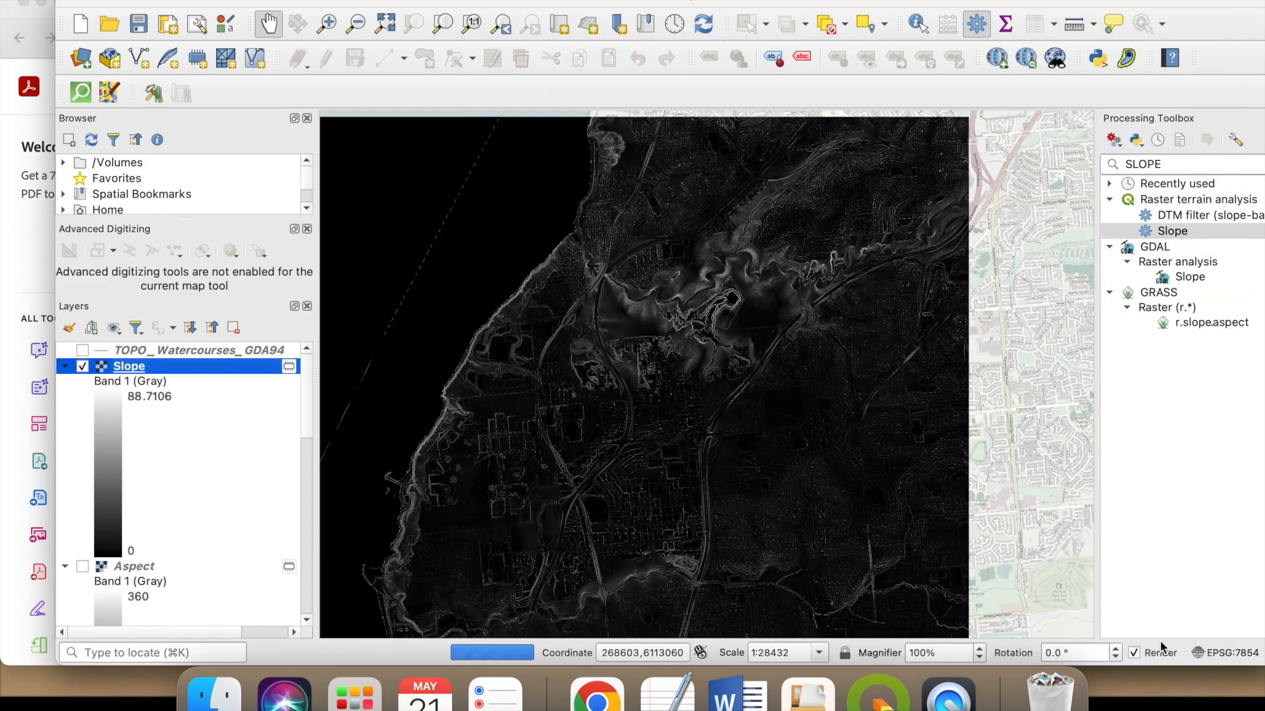
- Show the Aspect and Hillshade rasters beneath the Slope layer and leave the Merged raster hidden
{"action": "scroll", "coordinate": [230, 495], "scroll_direction": "down", "scroll_amount": 3}
{"action": "scroll", "coordinate": [214, 462], "scroll_direction": "up", "scroll_amount": 3}
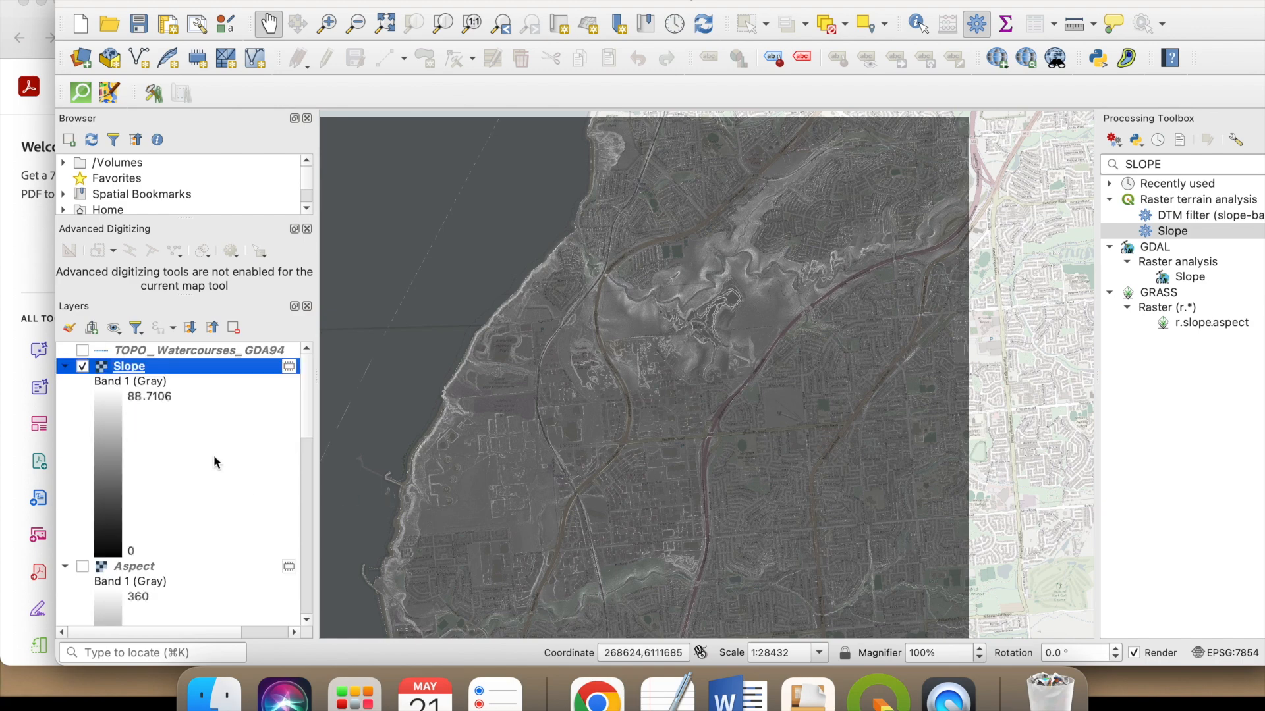
{"action": "left_click", "coordinate": [80, 567]}
{"action": "scroll", "coordinate": [185, 498], "scroll_direction": "down", "scroll_amount": 5}
{"action": "left_click", "coordinate": [82, 491]}
{"action": "scroll", "coordinate": [190, 499], "scroll_direction": "down", "scroll_amount": 3}
{"action": "scroll", "coordinate": [175, 456], "scroll_direction": "up", "scroll_amount": 3}
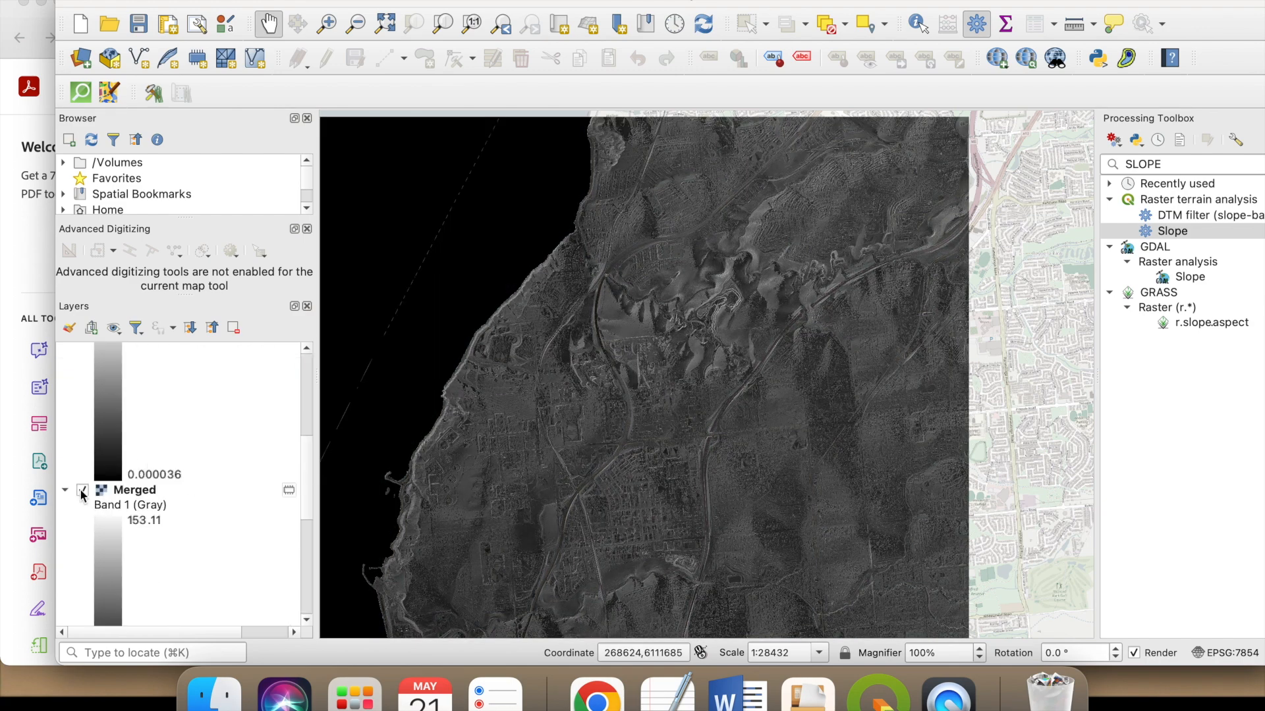
{"action": "left_click", "coordinate": [83, 492]}
- Turn on the Conservation Reserve Boundaries, Statewide Rail Network and IndustrialLand2018_GDA94 layers
{"action": "scroll", "coordinate": [132, 514], "scroll_direction": "down", "scroll_amount": 3}
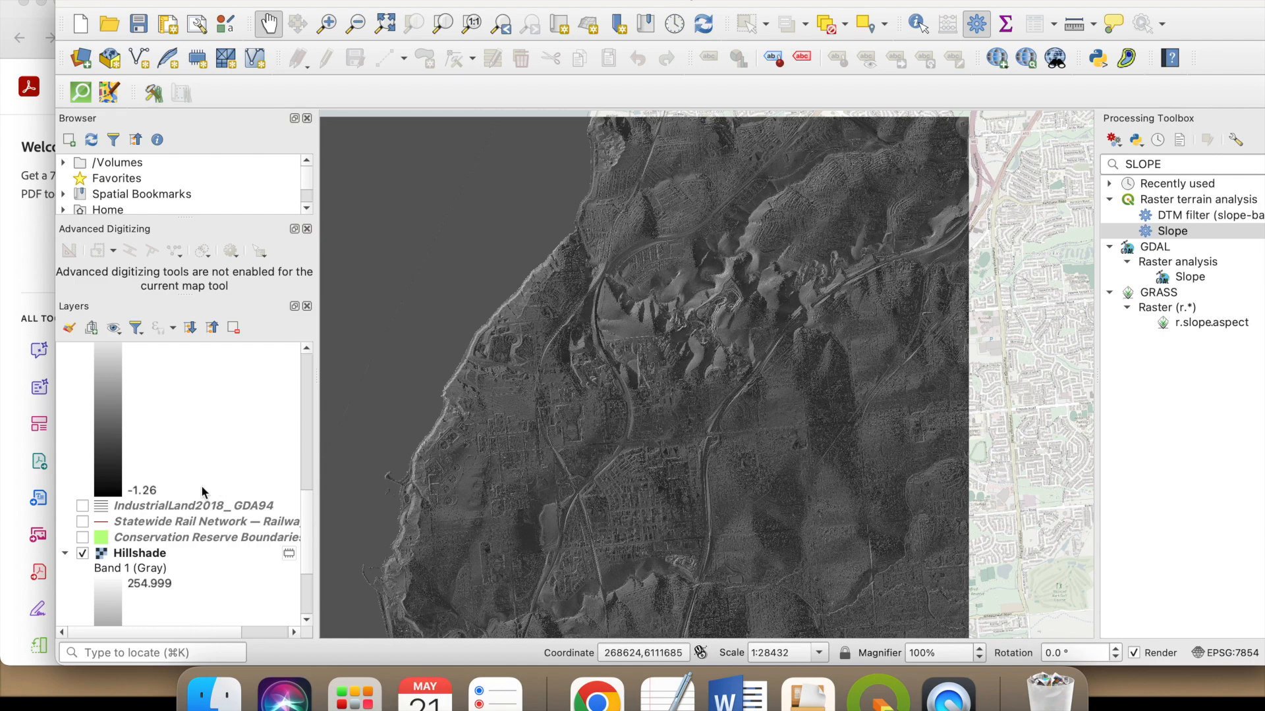
{"action": "left_click", "coordinate": [82, 537]}
{"action": "left_click", "coordinate": [82, 536]}
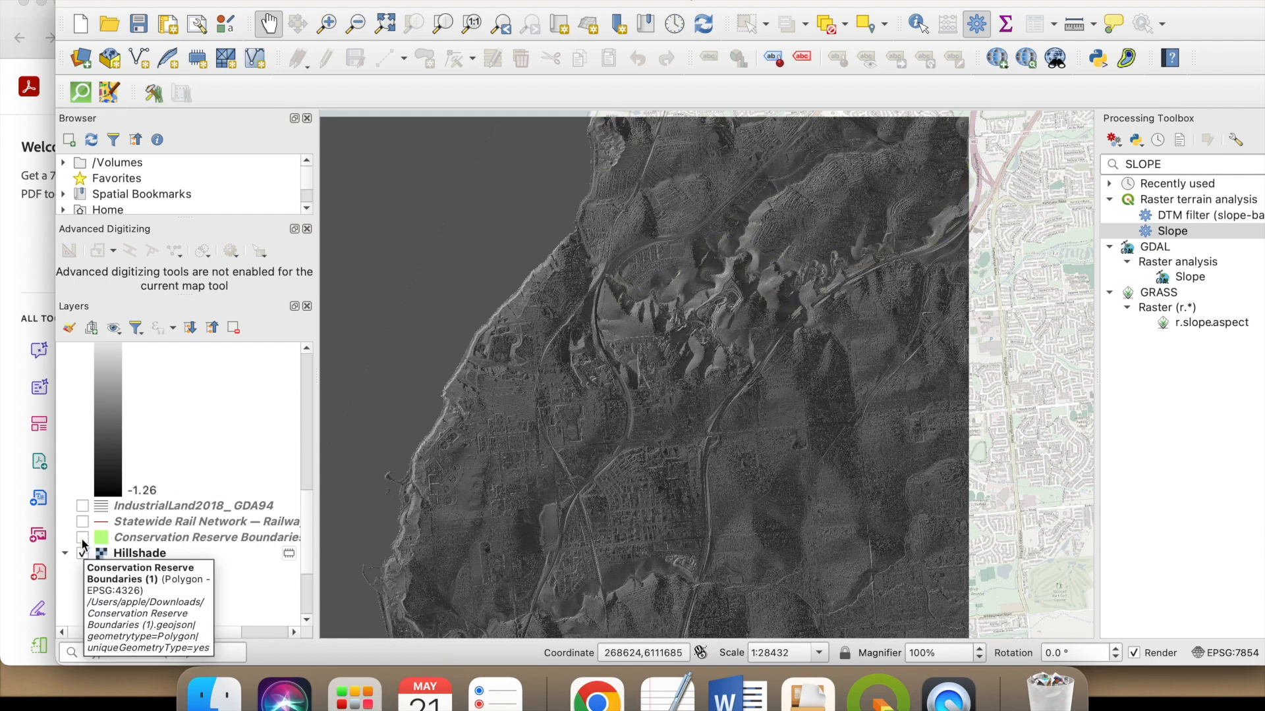
{"action": "left_click", "coordinate": [82, 537]}
{"action": "left_click", "coordinate": [83, 521]}
{"action": "left_click", "coordinate": [82, 506]}
- Compare the map with the Aspect layer hidden and shown, and move the Slope layer down the layer order
{"action": "scroll", "coordinate": [161, 507], "scroll_direction": "up", "scroll_amount": 5}
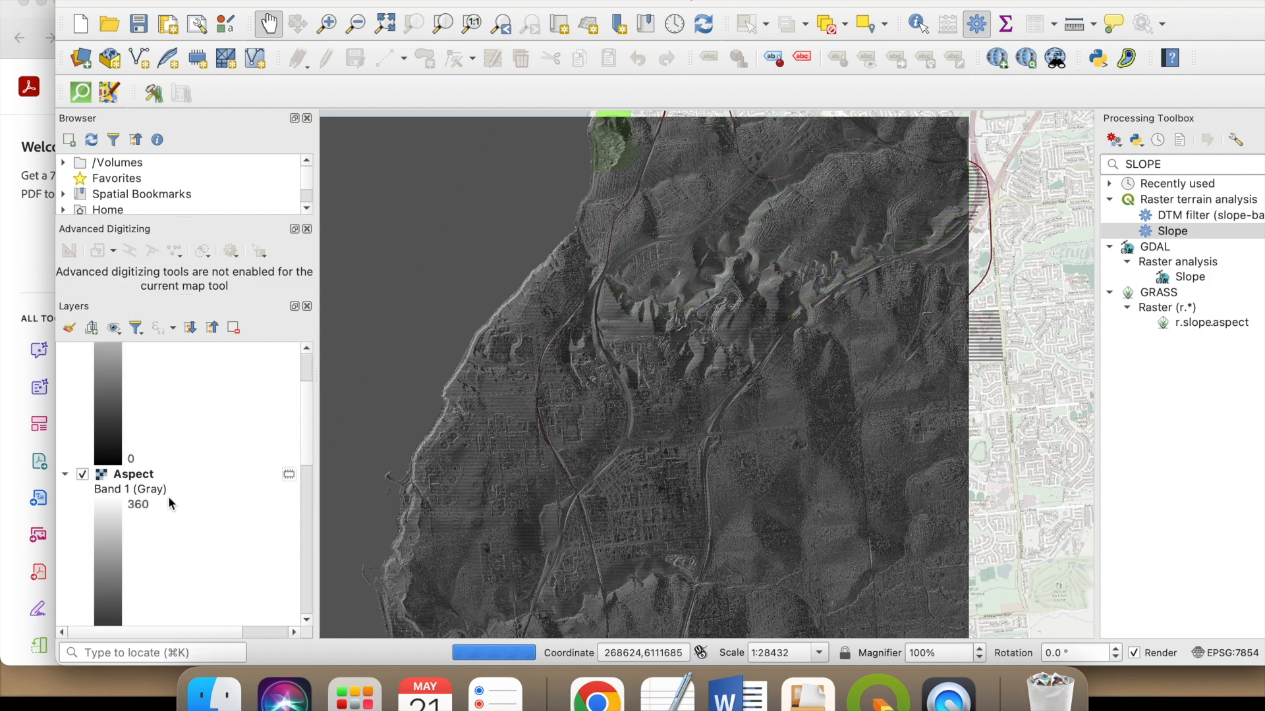
{"action": "left_click", "coordinate": [85, 476]}
{"action": "left_click", "coordinate": [85, 476]}
{"action": "scroll", "coordinate": [129, 489], "scroll_direction": "up", "scroll_amount": 2}
{"action": "mouse_move", "coordinate": [133, 369]}
{"action": "left_mouse_down"}
{"action": "mouse_move", "coordinate": [125, 554]}
{"action": "mouse_move", "coordinate": [126, 498]}
{"action": "mouse_move", "coordinate": [146, 553]}
{"action": "mouse_move", "coordinate": [163, 404]}
{"action": "mouse_move", "coordinate": [151, 487]}
{"action": "mouse_move", "coordinate": [136, 392]}
{"action": "left_mouse_up"}
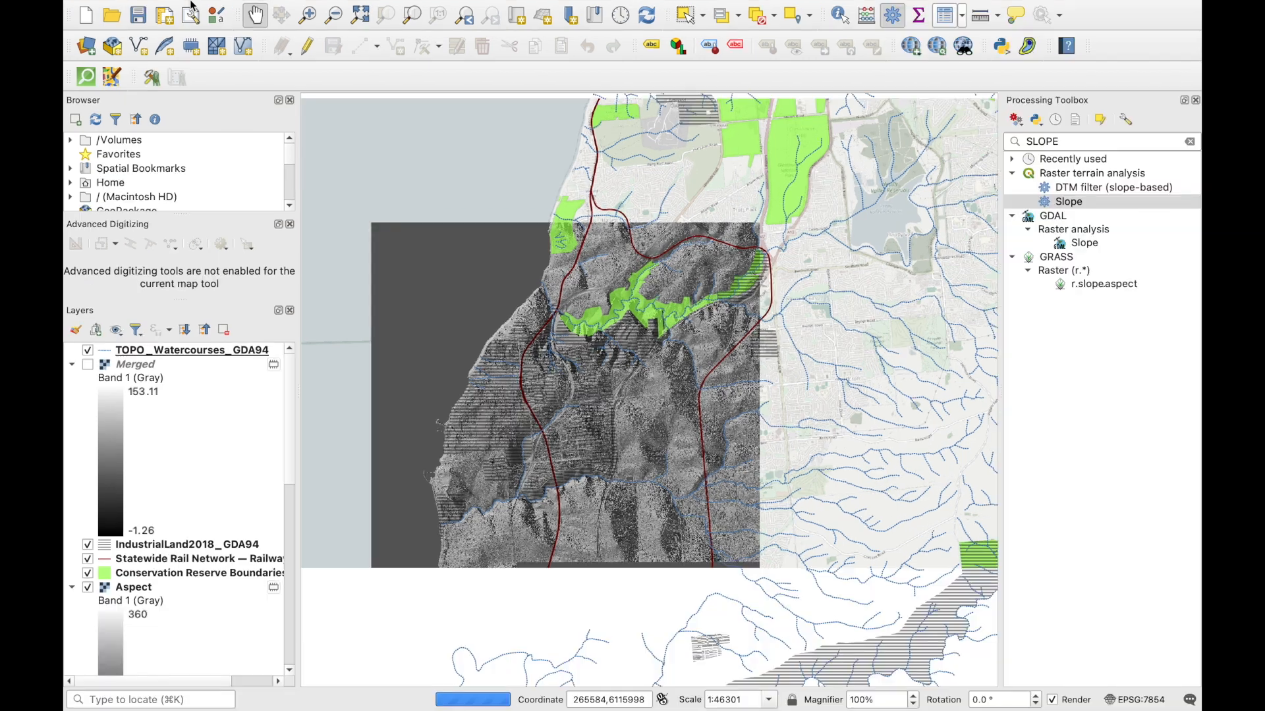
- Create a new print layout titled DEMO_NATURE BY DESIGN
{"action": "left_click", "coordinate": [178, 10]}
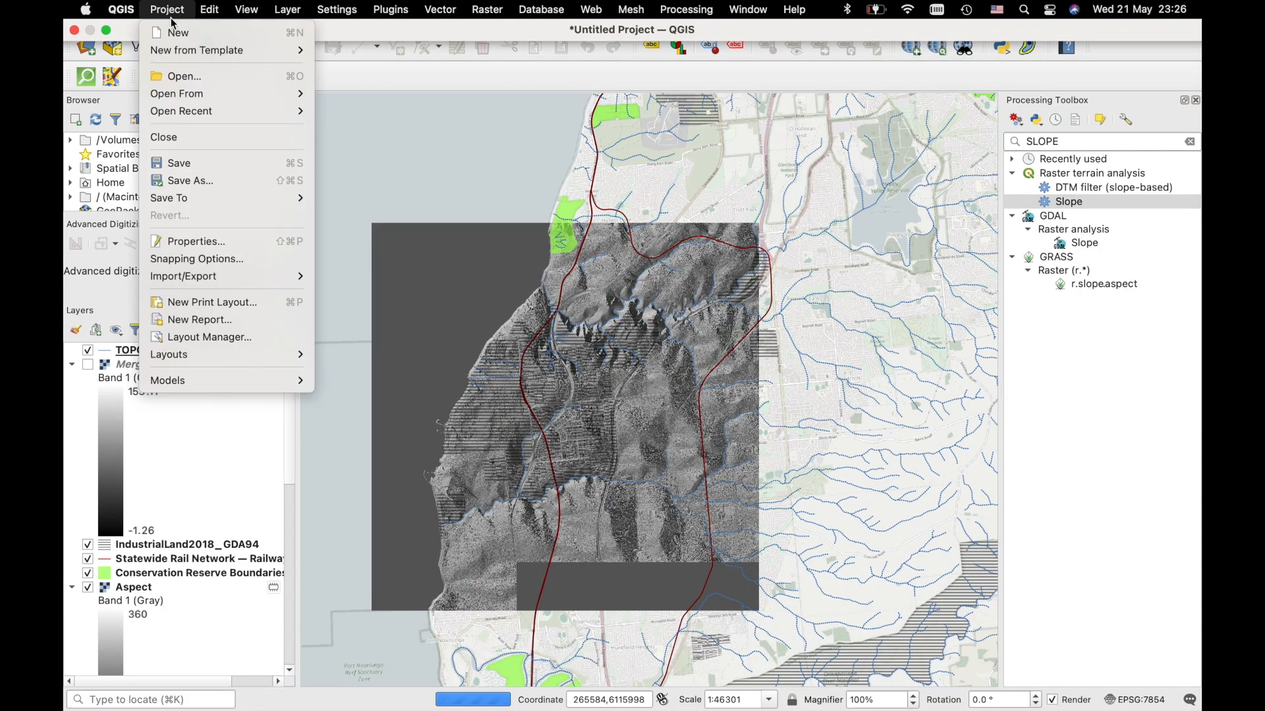
{"action": "mouse_move", "coordinate": [229, 199]}
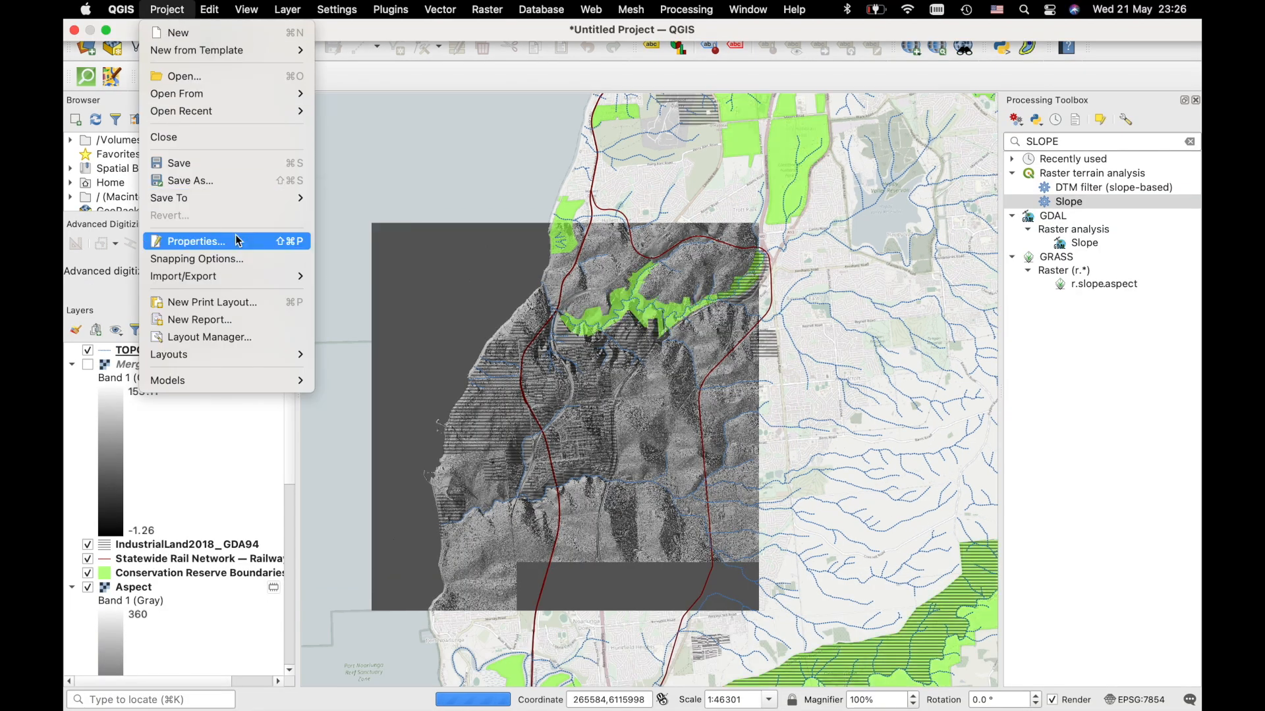
{"action": "left_click", "coordinate": [224, 308]}
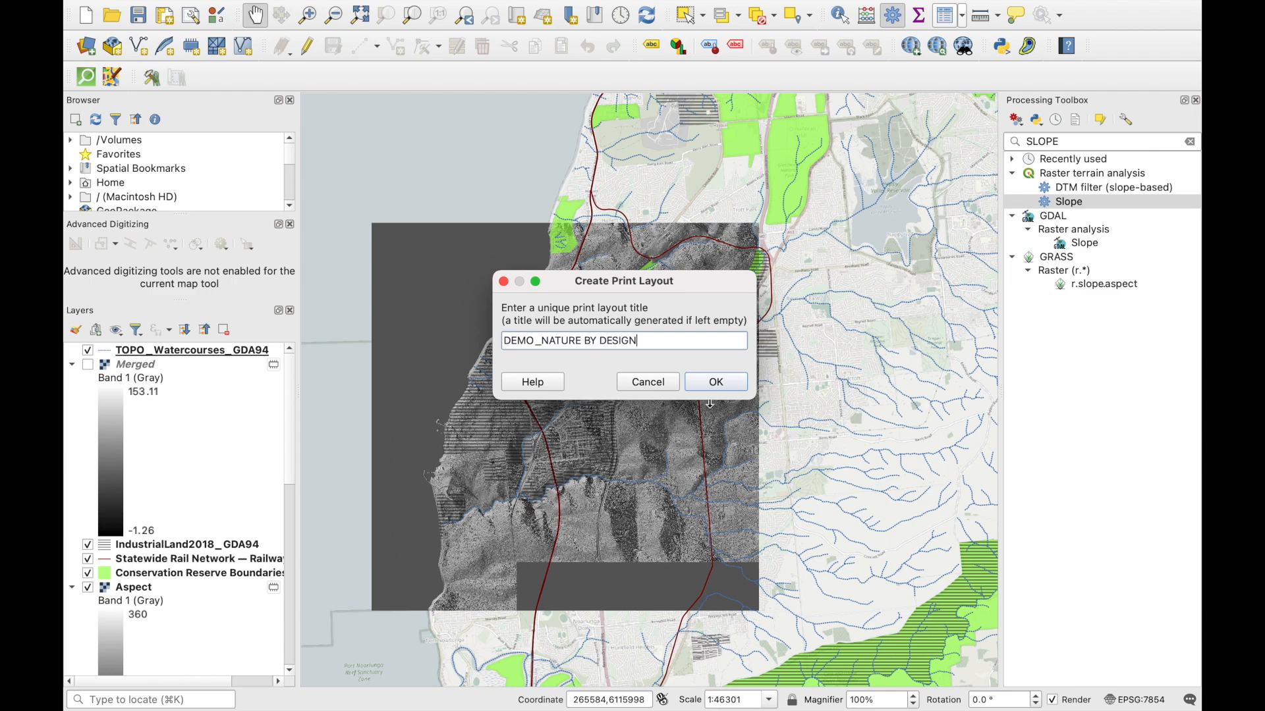
{"action": "left_click", "coordinate": [716, 382]}
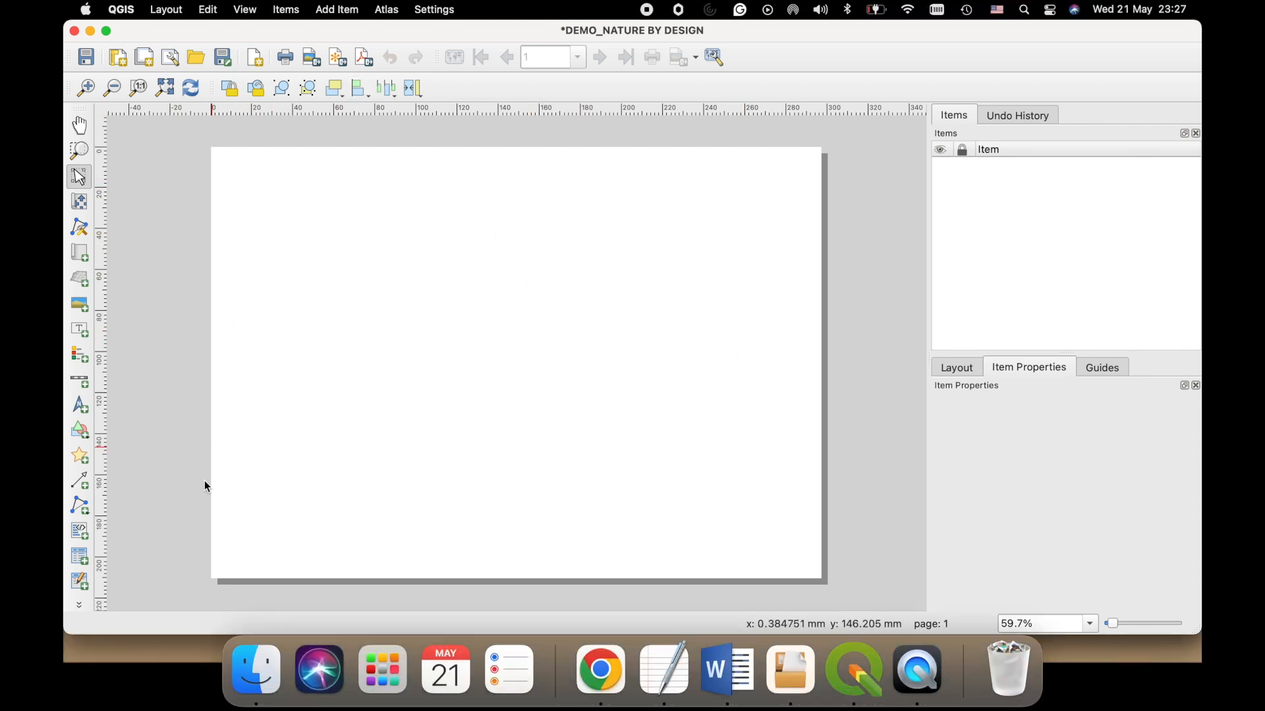
- Set the layout page size to A1 in the page properties, keeping landscape orientation
{"action": "left_click", "coordinate": [736, 406]}
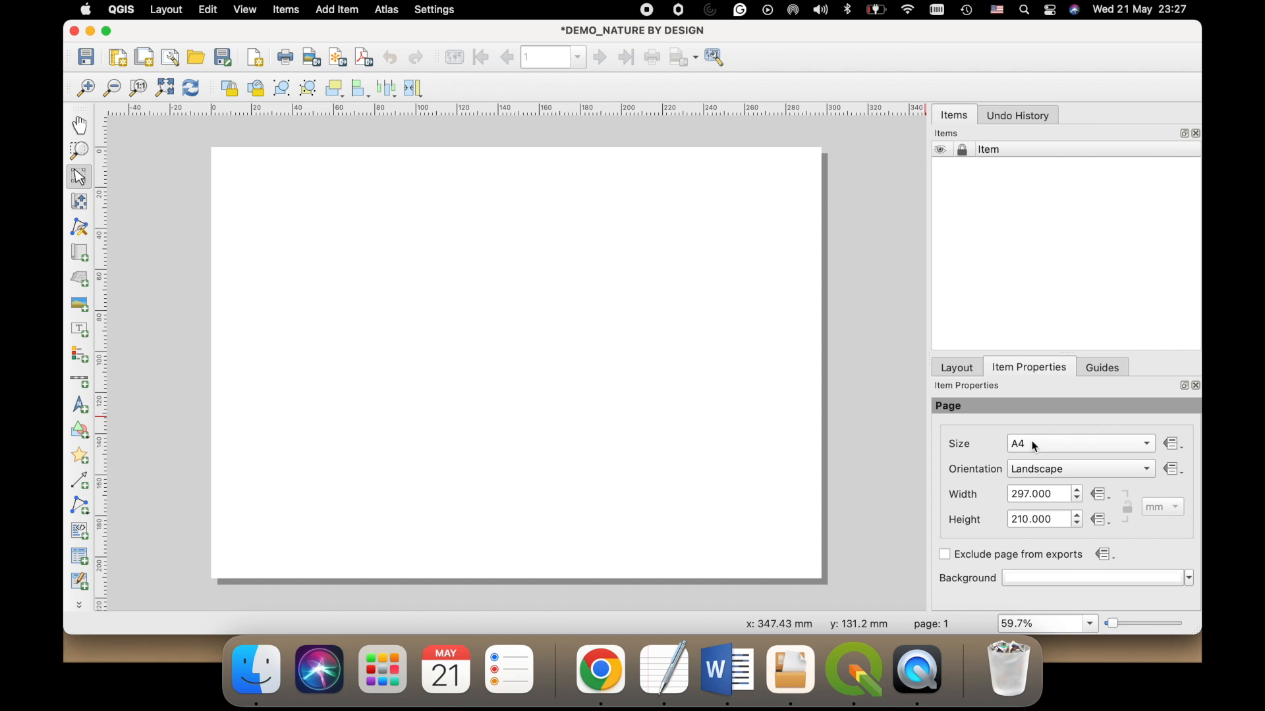
{"action": "left_click", "coordinate": [1033, 444]}
{"action": "left_click", "coordinate": [958, 446]}
{"action": "left_click", "coordinate": [1052, 447]}
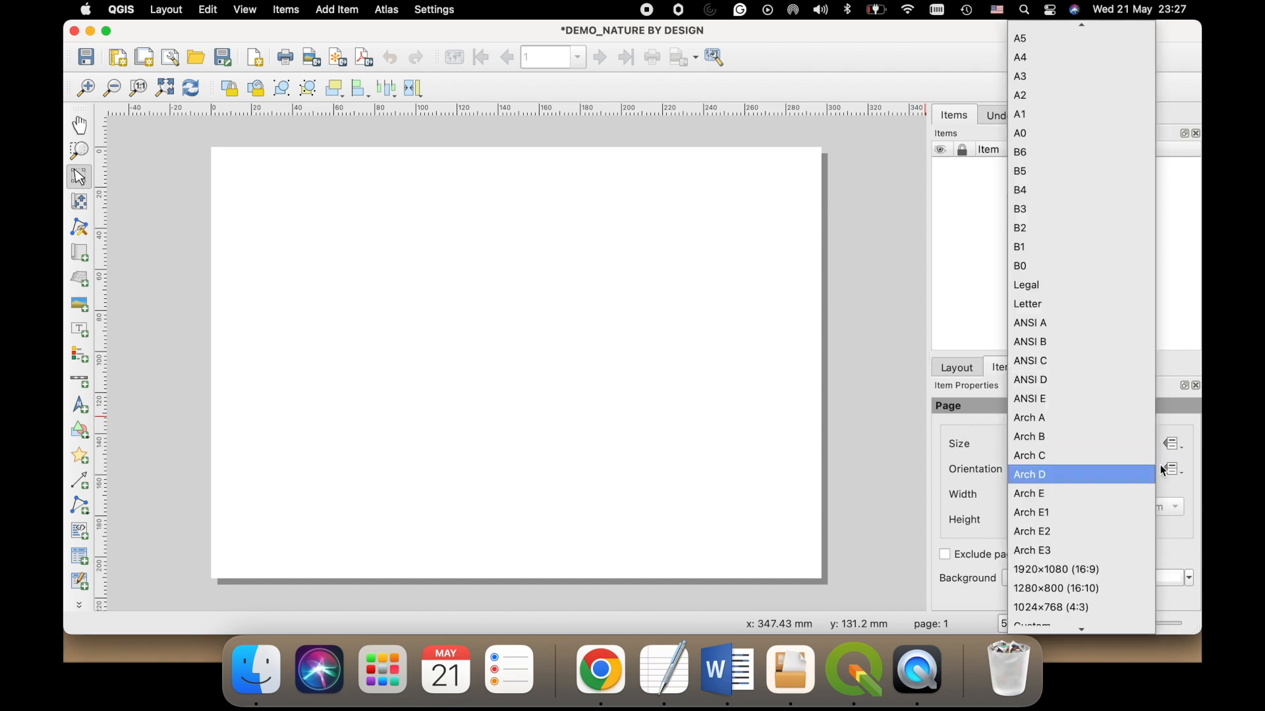
{"action": "left_click", "coordinate": [1052, 124]}
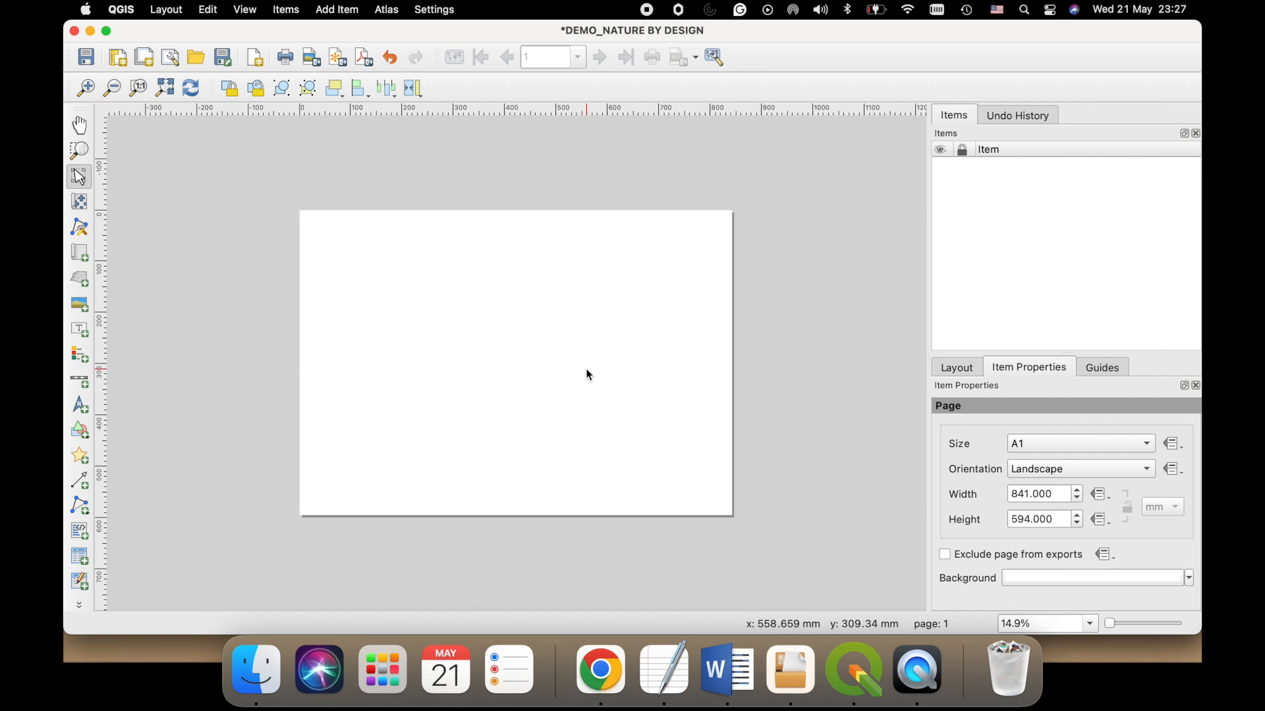
- Add a map item about 813 by 566 mm, almost filling the A1 page, and set its scale to 20000
{"action": "left_click", "coordinate": [341, 10]}
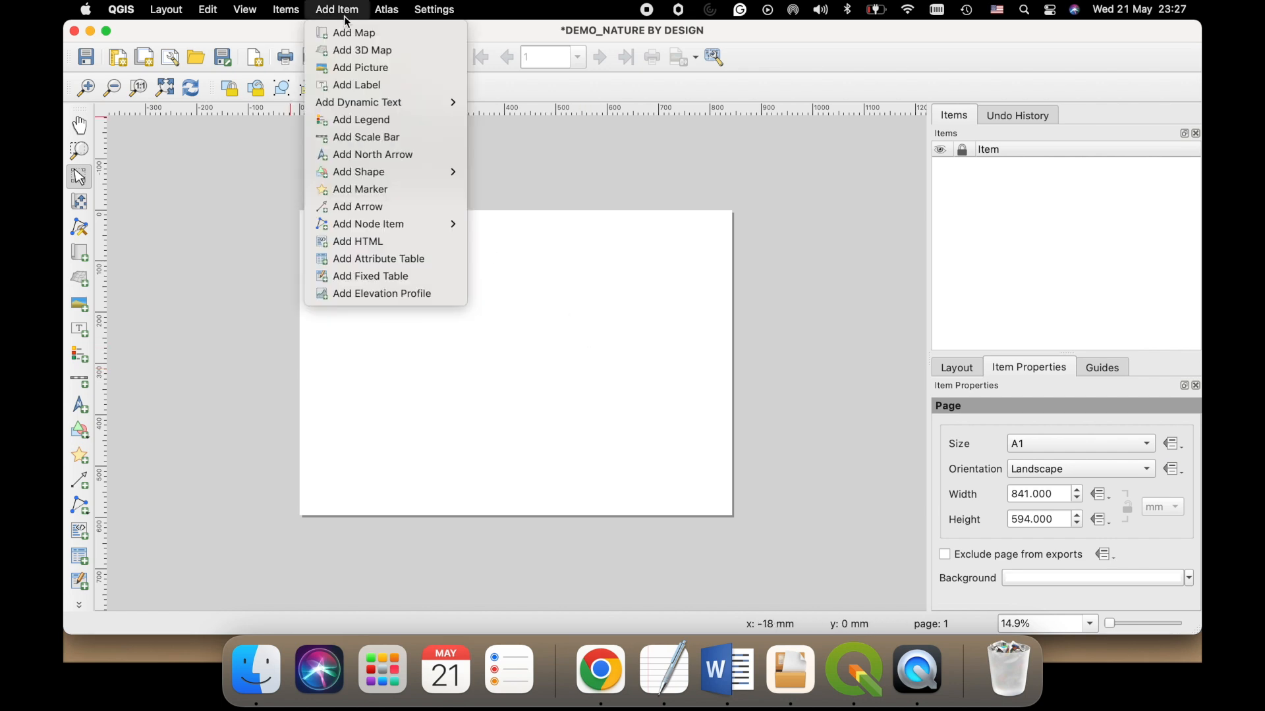
{"action": "left_click", "coordinate": [375, 34]}
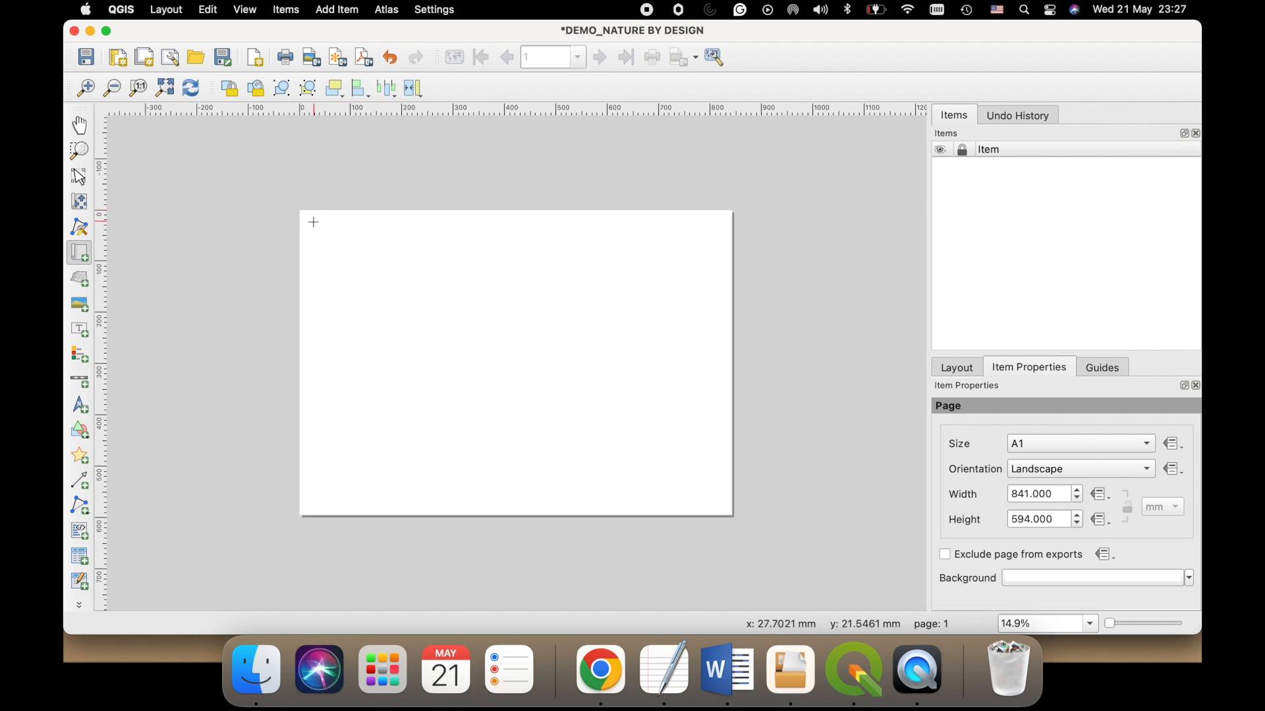
{"action": "left_click_drag", "start_coordinate": [307, 217], "coordinate": [724, 509]}
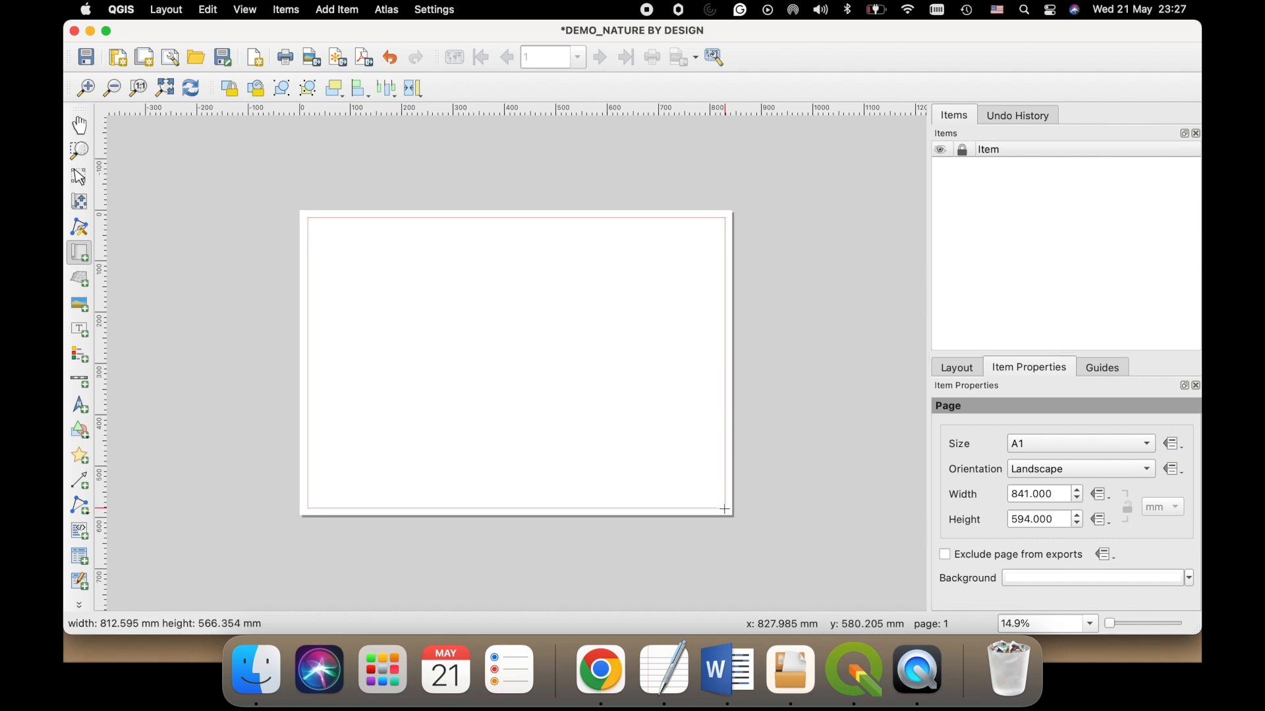
{"action": "left_click_drag", "start_coordinate": [724, 510], "coordinate": [725, 510]}
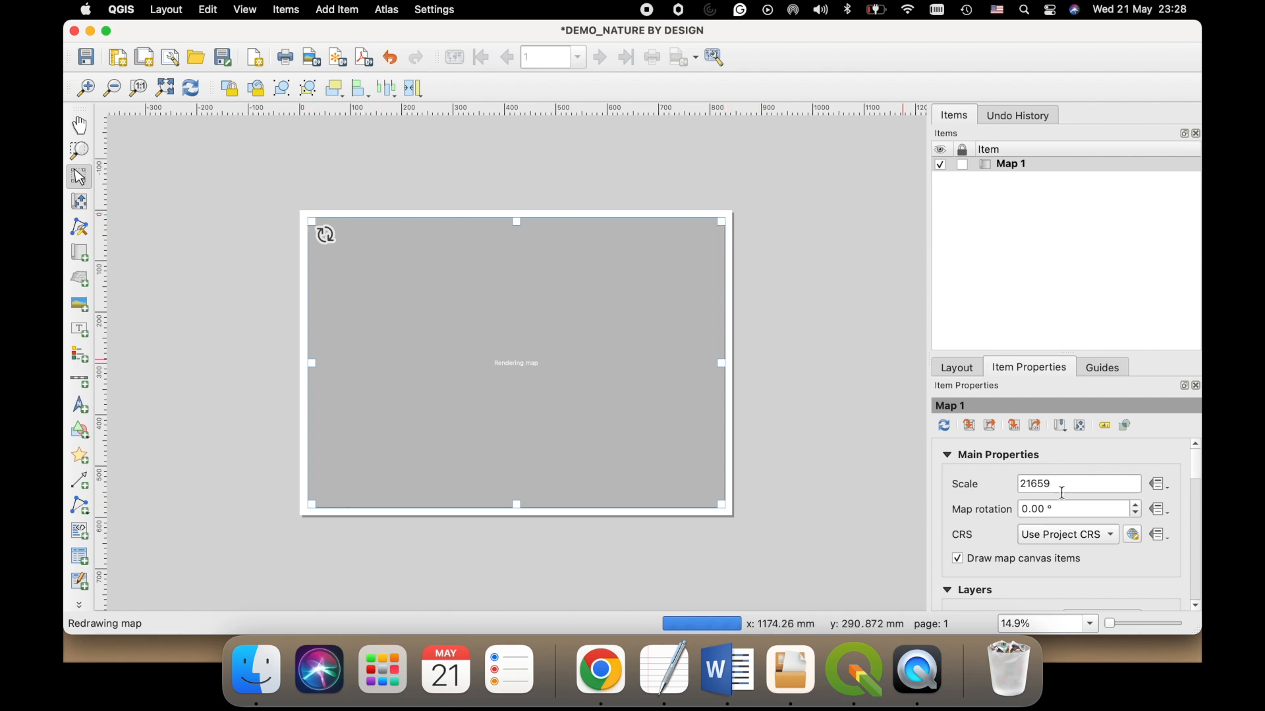
{"action": "left_click_drag", "start_coordinate": [1061, 484], "coordinate": [1001, 490]}
{"action": "left_click", "coordinate": [837, 430]}
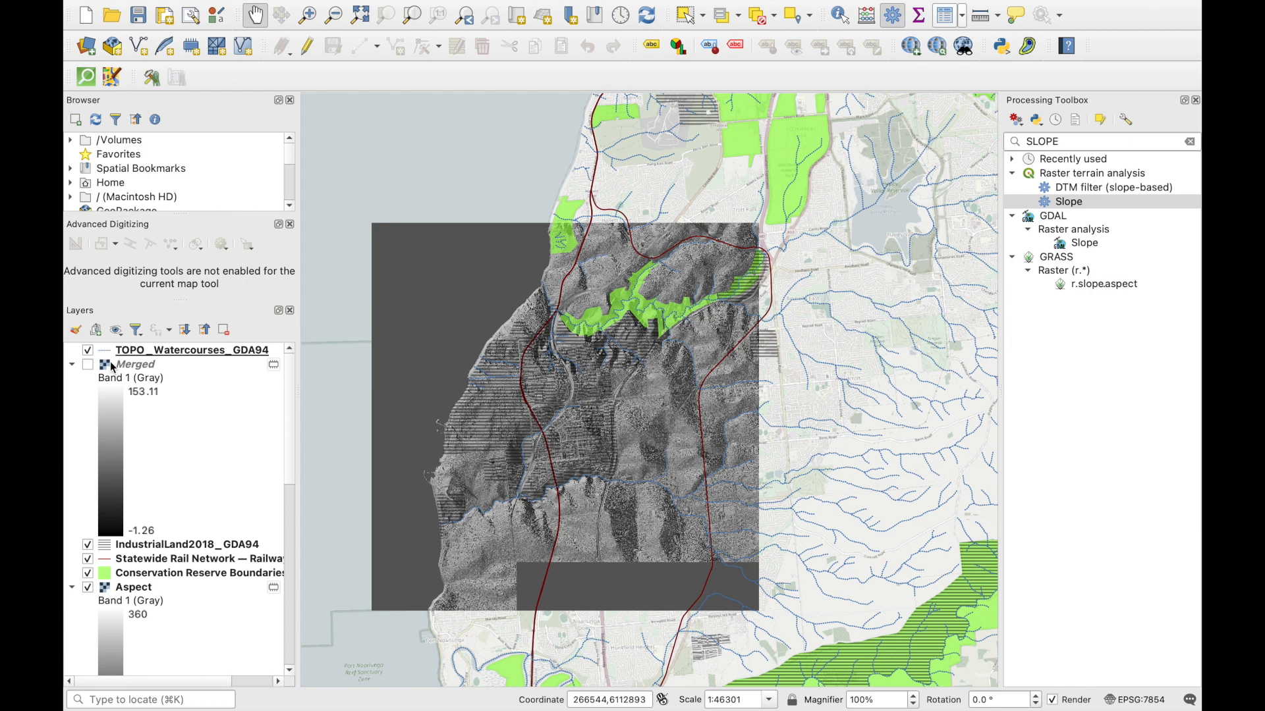
- In the main project window, hide the watercourses, industrial land, rail network, conservation reserve and Aspect layers
{"action": "left_click", "coordinate": [87, 352]}
{"action": "left_click", "coordinate": [87, 544]}
{"action": "left_click", "coordinate": [88, 558]}
{"action": "left_click", "coordinate": [88, 573]}
{"action": "left_click", "coordinate": [87, 587]}
- Hide the Slope and Hillshade rasters so only the OSM Standard basemap is displayed, and return to the print layout
{"action": "scroll", "coordinate": [199, 516], "scroll_direction": "down", "scroll_amount": 5}
{"action": "scroll", "coordinate": [194, 524], "scroll_direction": "up", "scroll_amount": 10}
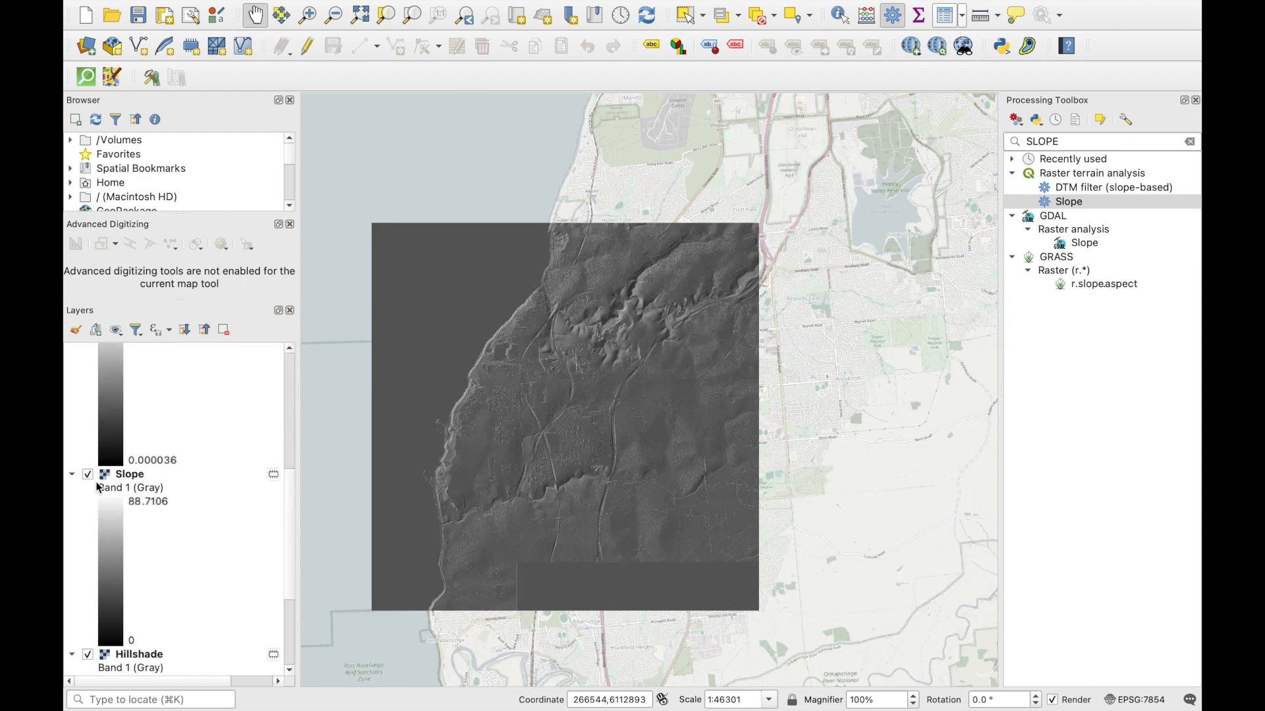
{"action": "scroll", "coordinate": [68, 596], "scroll_direction": "down", "scroll_amount": 3}
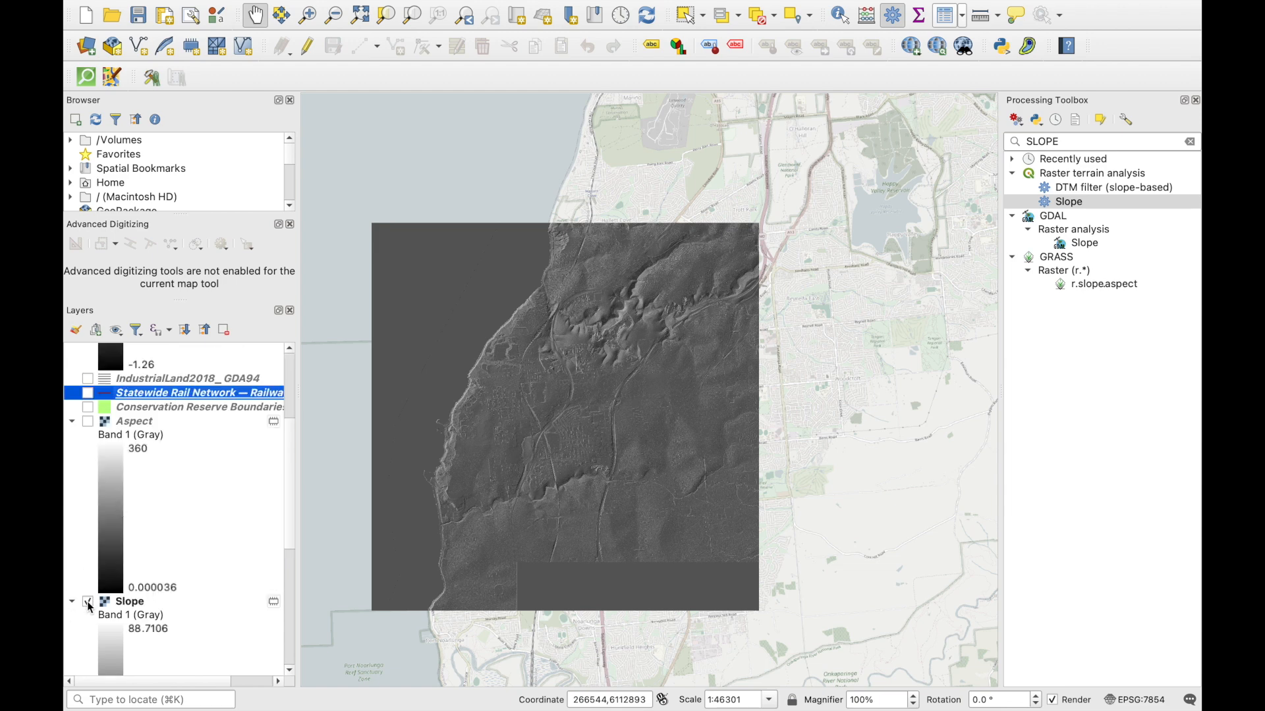
{"action": "left_click", "coordinate": [89, 603]}
{"action": "scroll", "coordinate": [90, 605], "scroll_direction": "down", "scroll_amount": 4}
{"action": "left_click", "coordinate": [96, 494]}
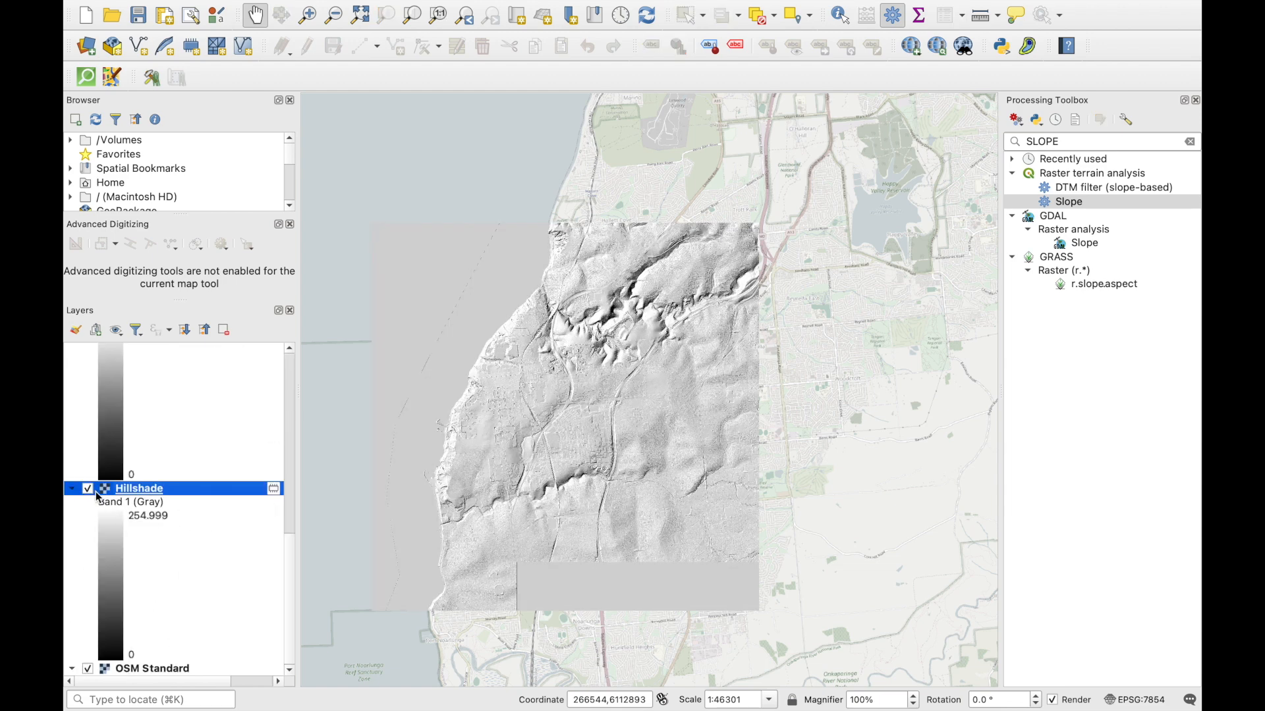
{"action": "left_click", "coordinate": [87, 488]}
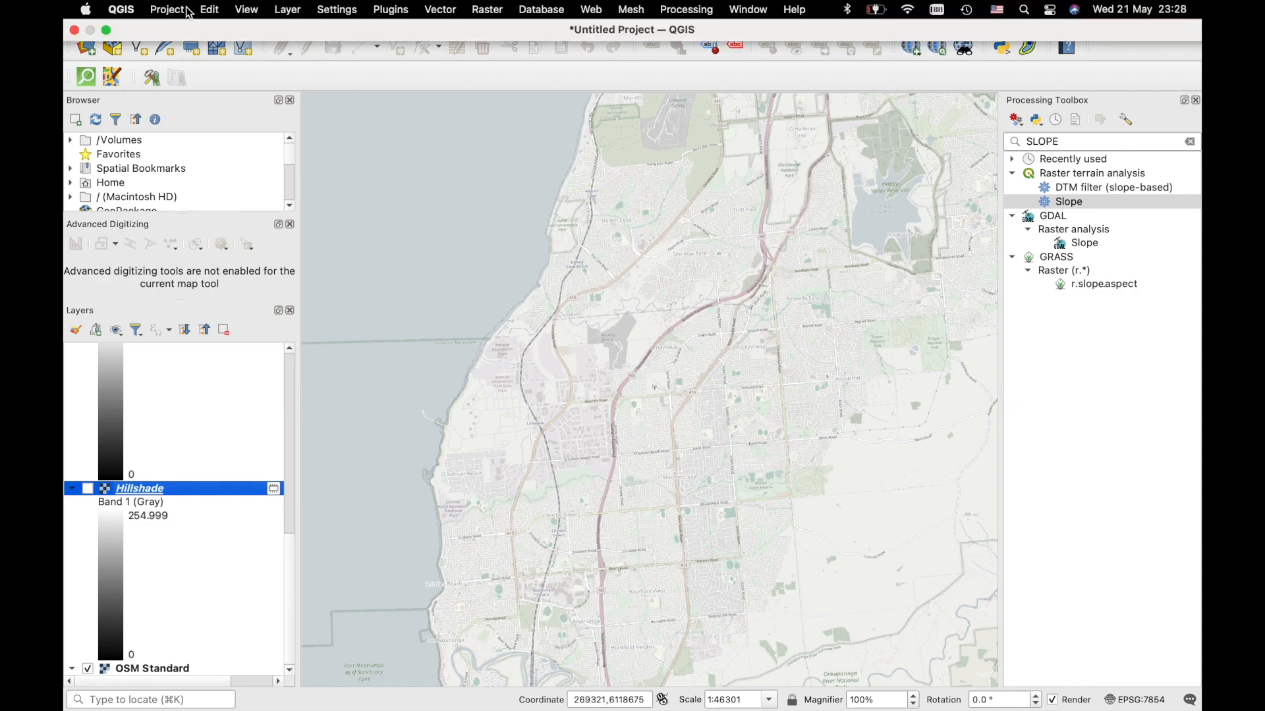
{"action": "left_click", "coordinate": [106, 30]}
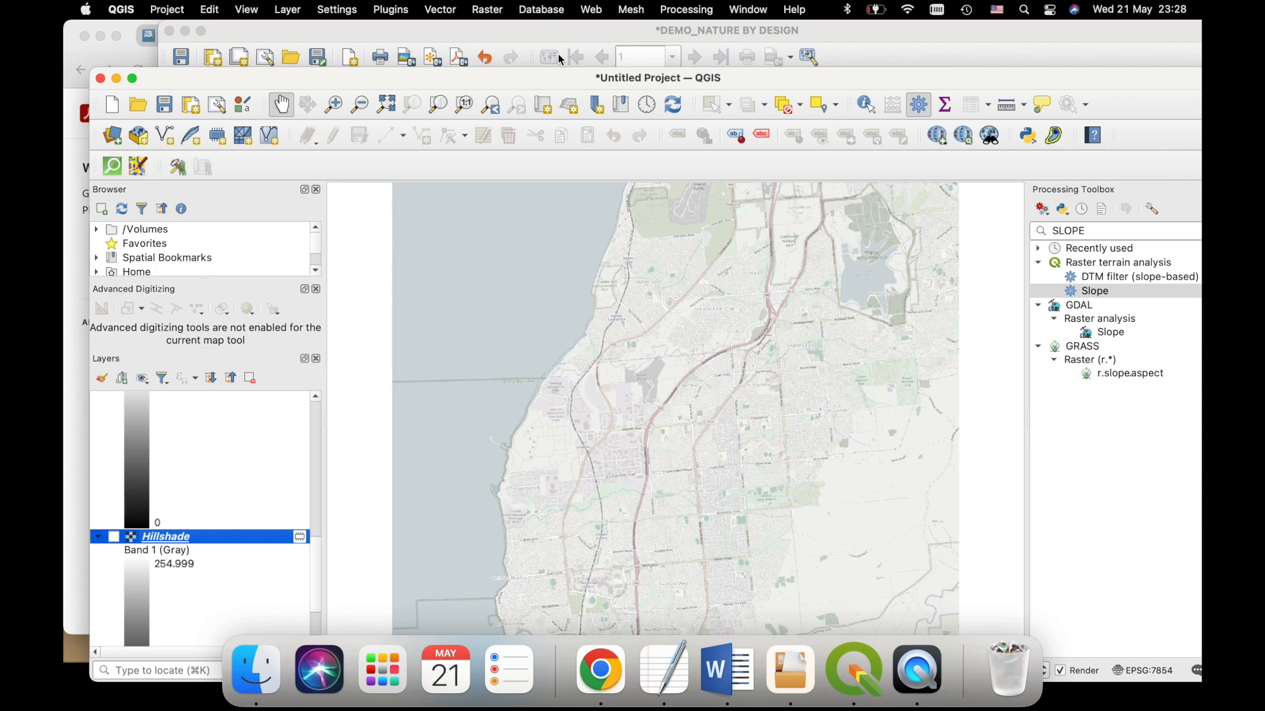
{"action": "left_click", "coordinate": [561, 60]}
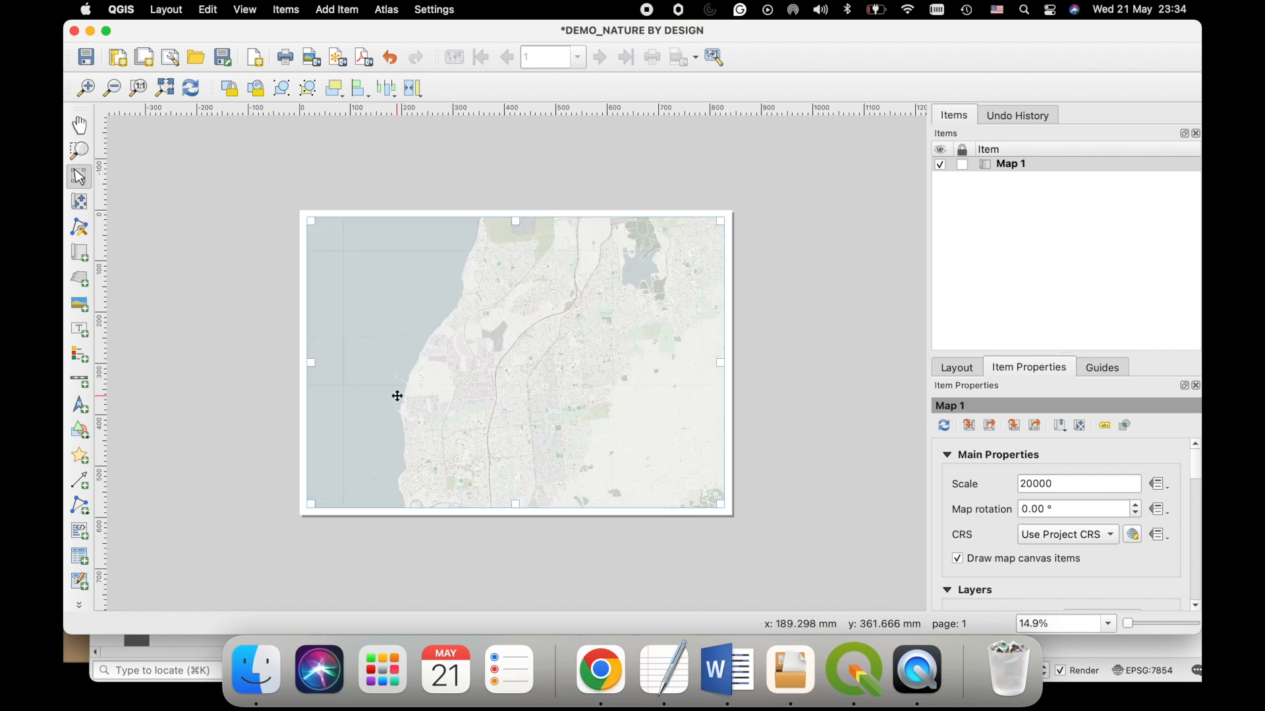
- Move the basemap content within the map item to reposition the coastline inside the frame
{"action": "left_click", "coordinate": [78, 202]}
{"action": "left_click_drag", "start_coordinate": [345, 325], "coordinate": [431, 349]}
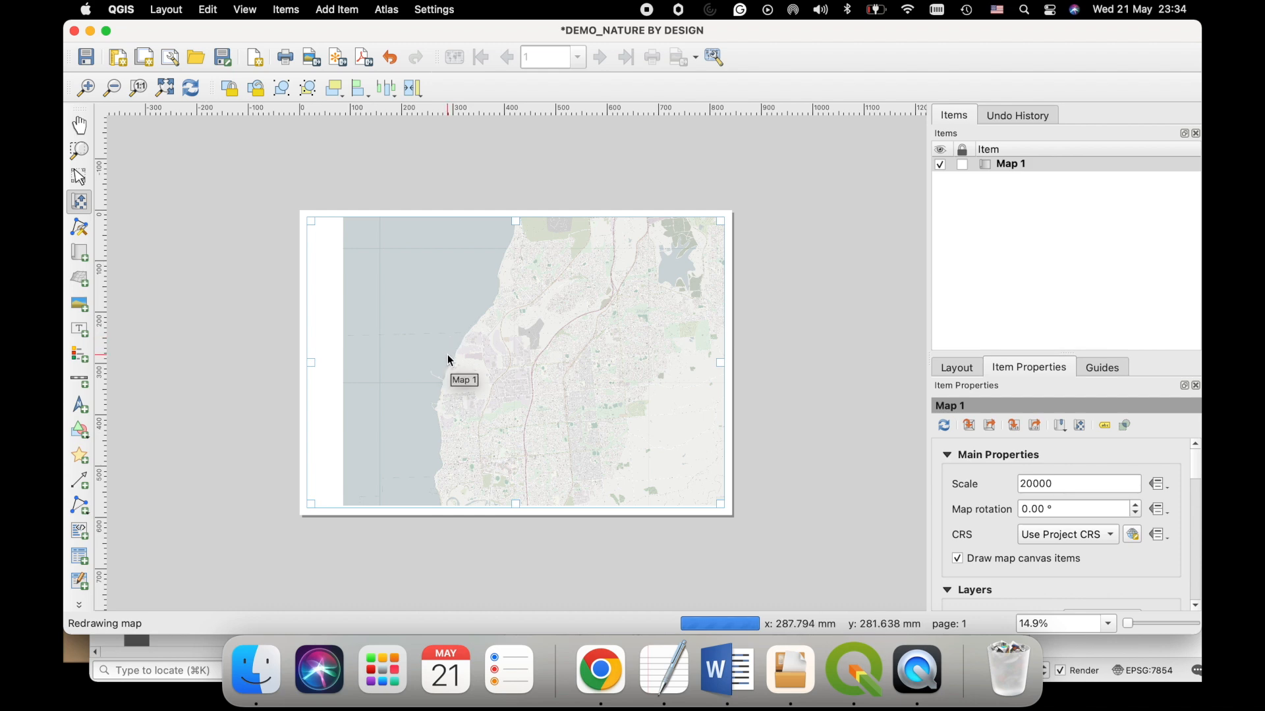
{"action": "left_click_drag", "start_coordinate": [444, 355], "coordinate": [377, 357]}
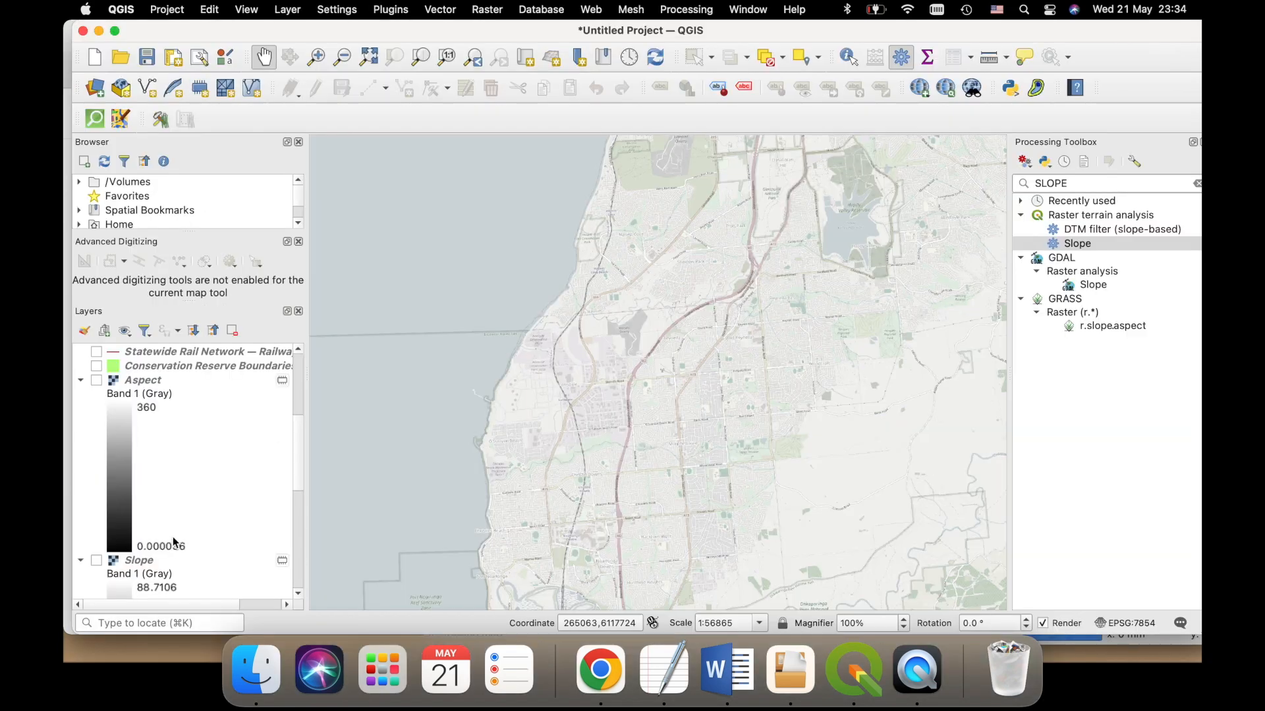
- Show the Merged elevation raster in the main project window and return to the print layout
{"action": "scroll", "coordinate": [168, 513], "scroll_direction": "down", "scroll_amount": 3}
{"action": "scroll", "coordinate": [178, 527], "scroll_direction": "up", "scroll_amount": 8}
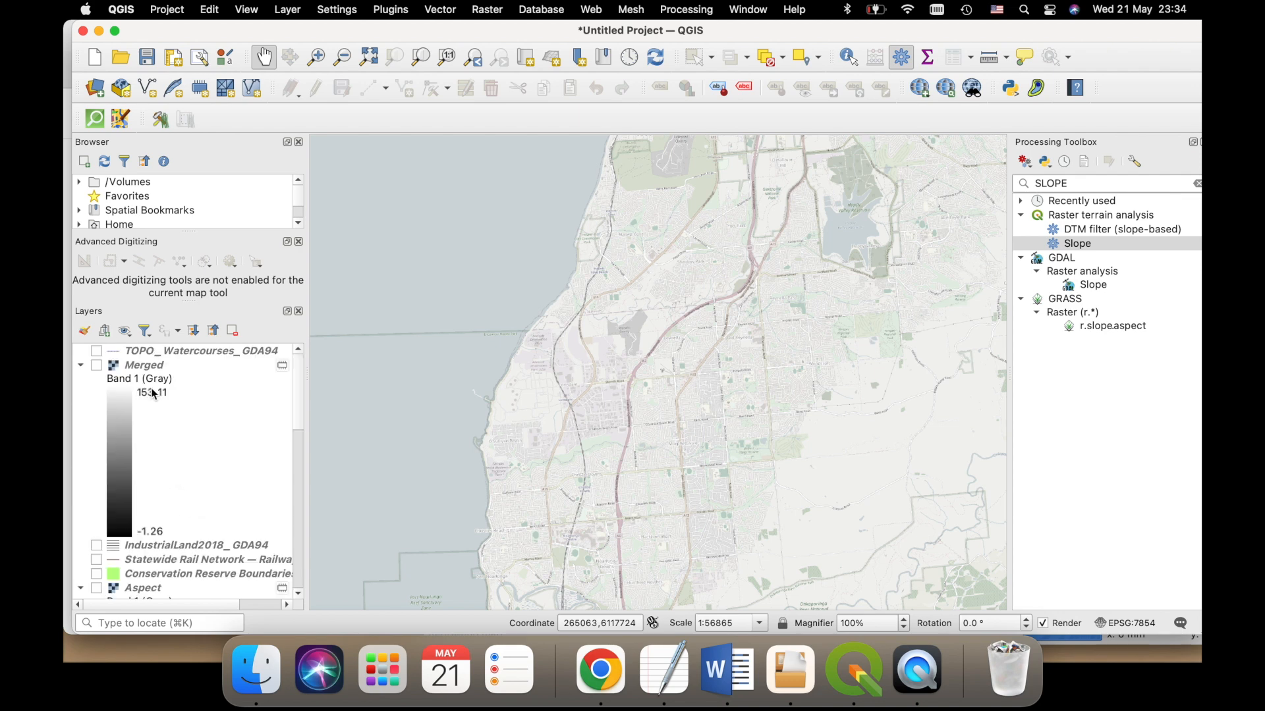
{"action": "left_click", "coordinate": [98, 366]}
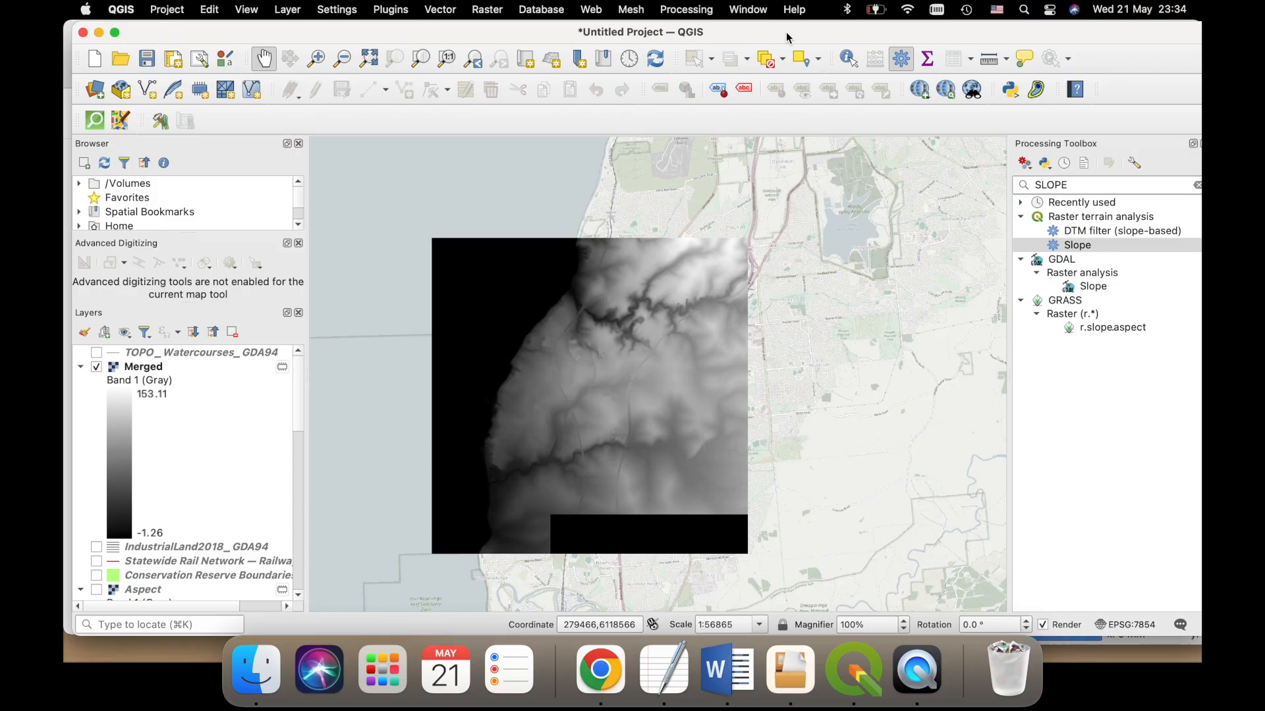
{"action": "double_click", "coordinate": [785, 32]}
{"action": "left_click", "coordinate": [756, 39]}
{"action": "left_click_drag", "start_coordinate": [763, 43], "coordinate": [748, 43]}
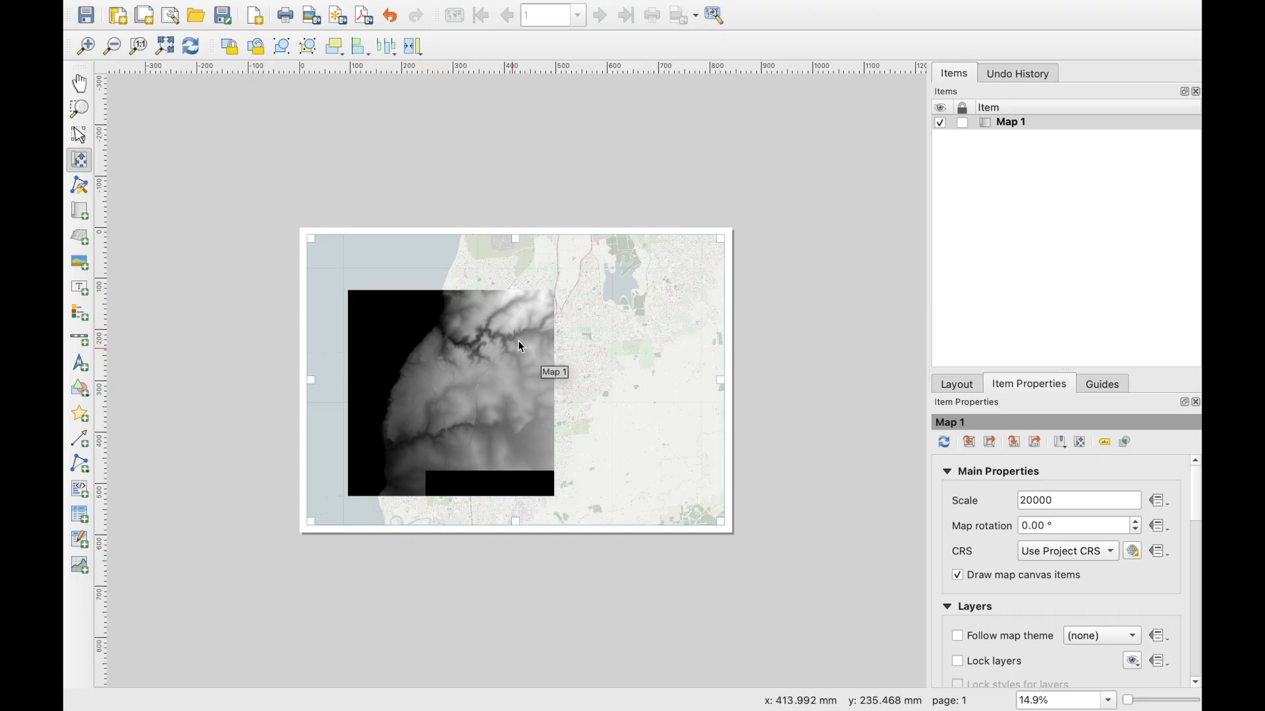
- Set the map item's scale to 10000 and shift its content to bring the raster's coastline into the frame
{"action": "left_click", "coordinate": [1077, 505]}
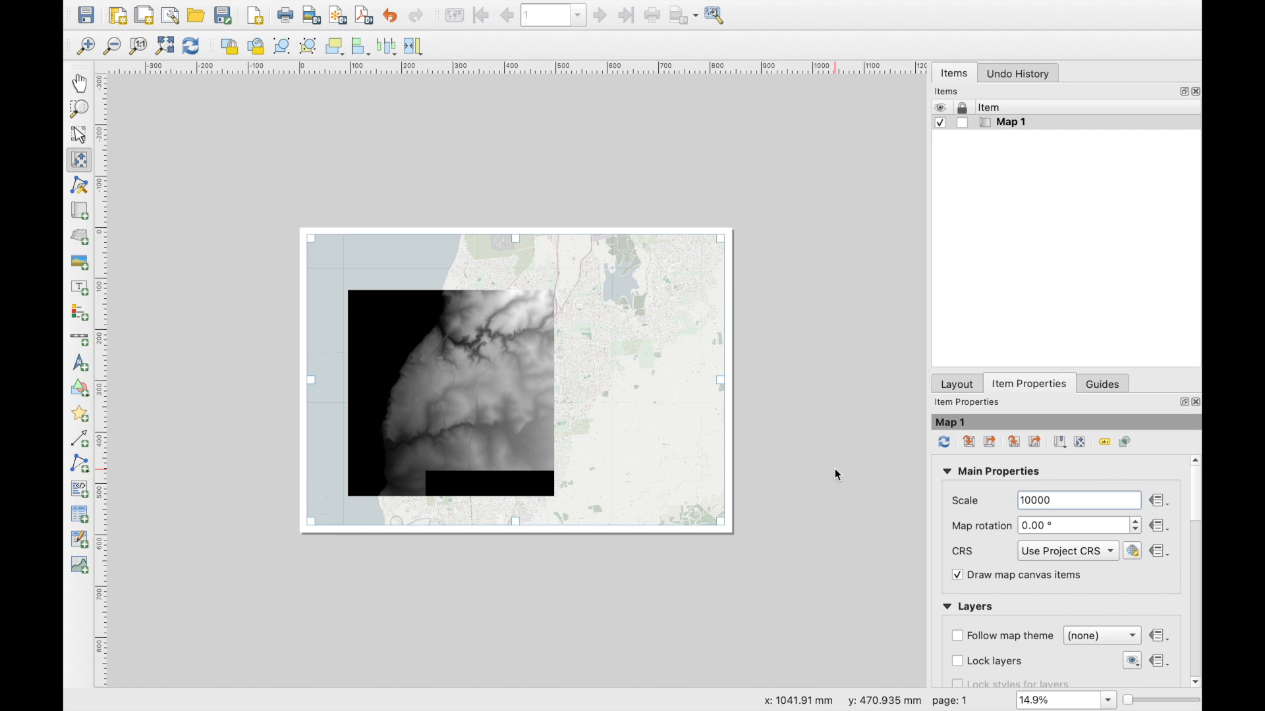
{"action": "key", "text": "Return"}
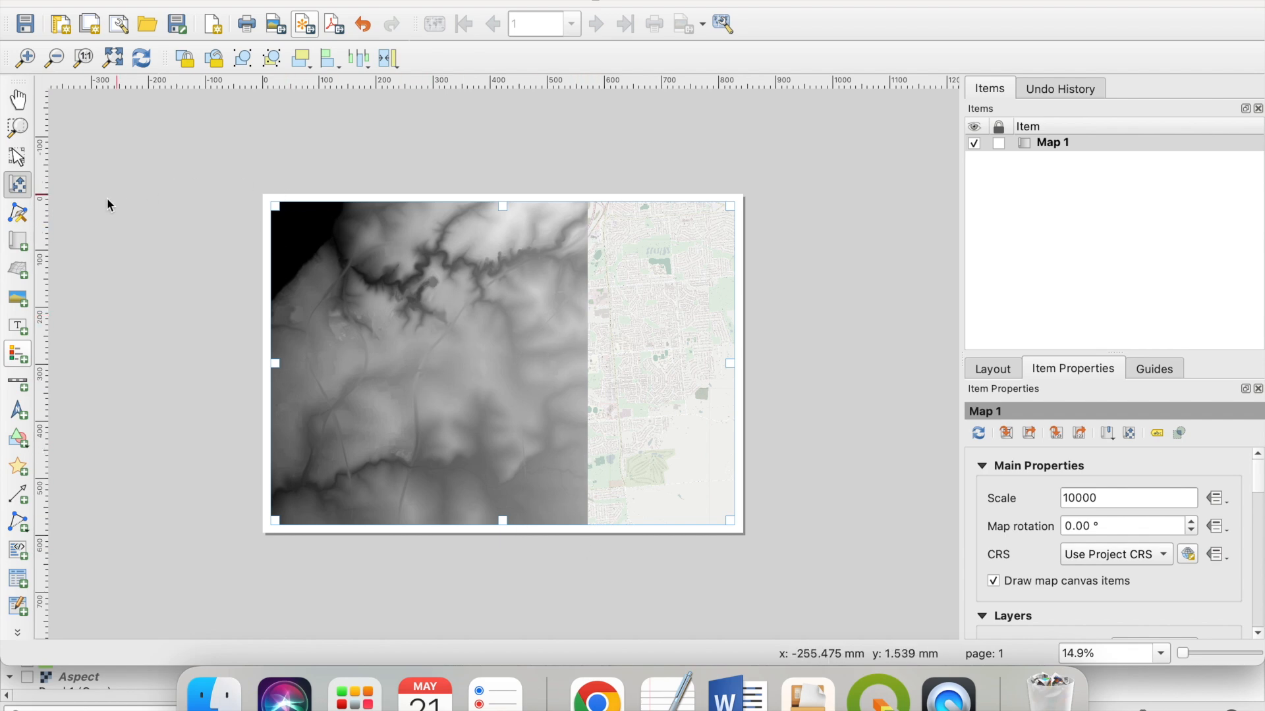
{"action": "left_click", "coordinate": [25, 190]}
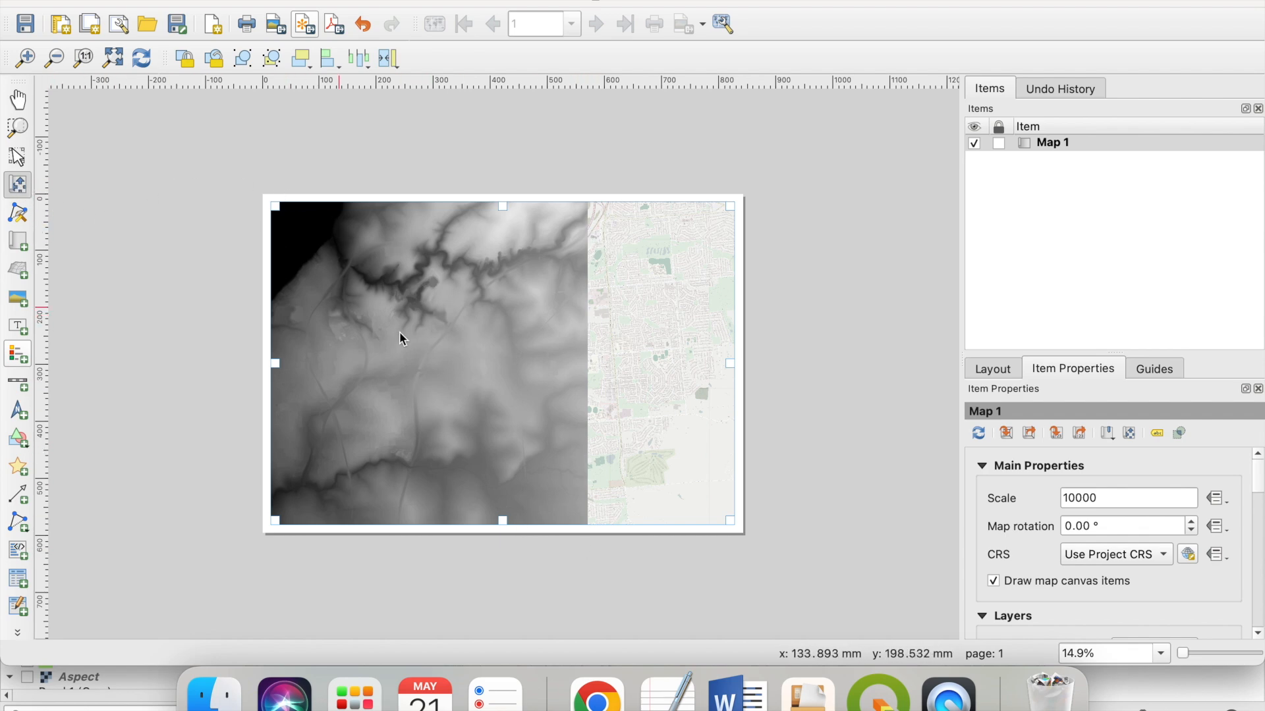
{"action": "left_click_drag", "start_coordinate": [396, 337], "coordinate": [548, 341]}
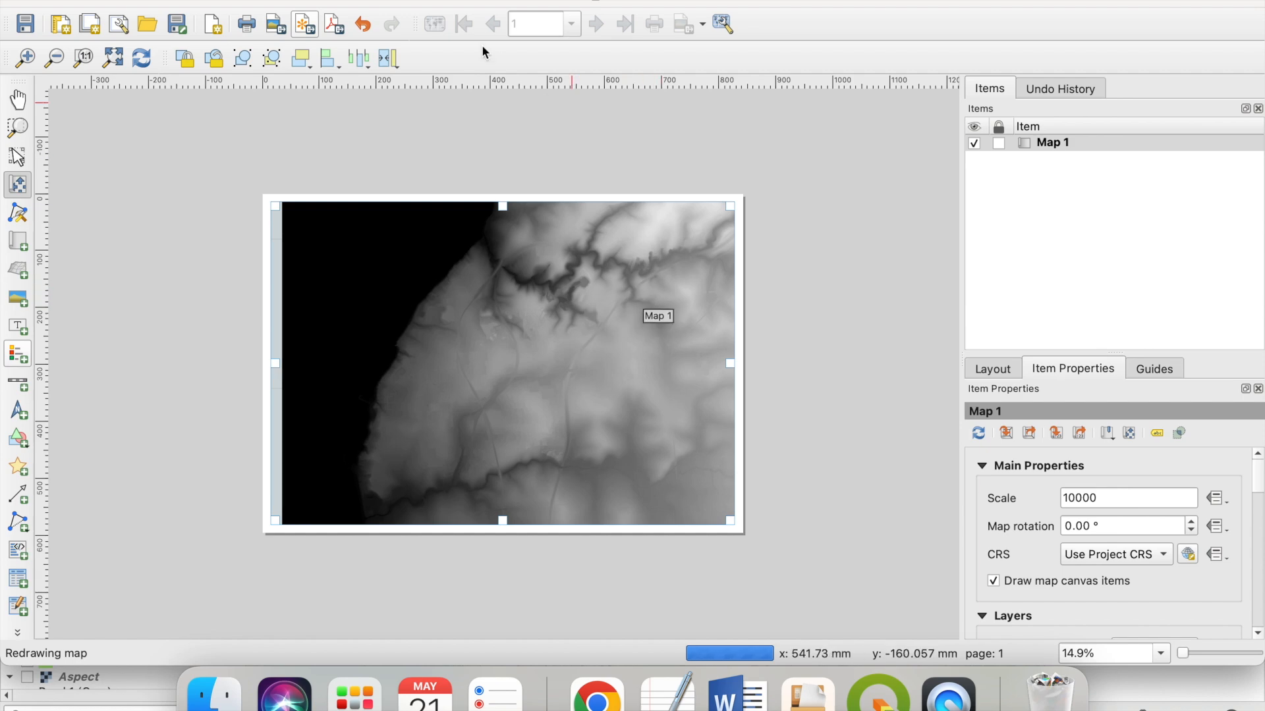
- In the main project window, show the watercourses, industrial land, rail network and conservation reserve layers
{"action": "left_click_drag", "start_coordinate": [462, 3], "coordinate": [857, 2]}
{"action": "double_click", "coordinate": [331, 54]}
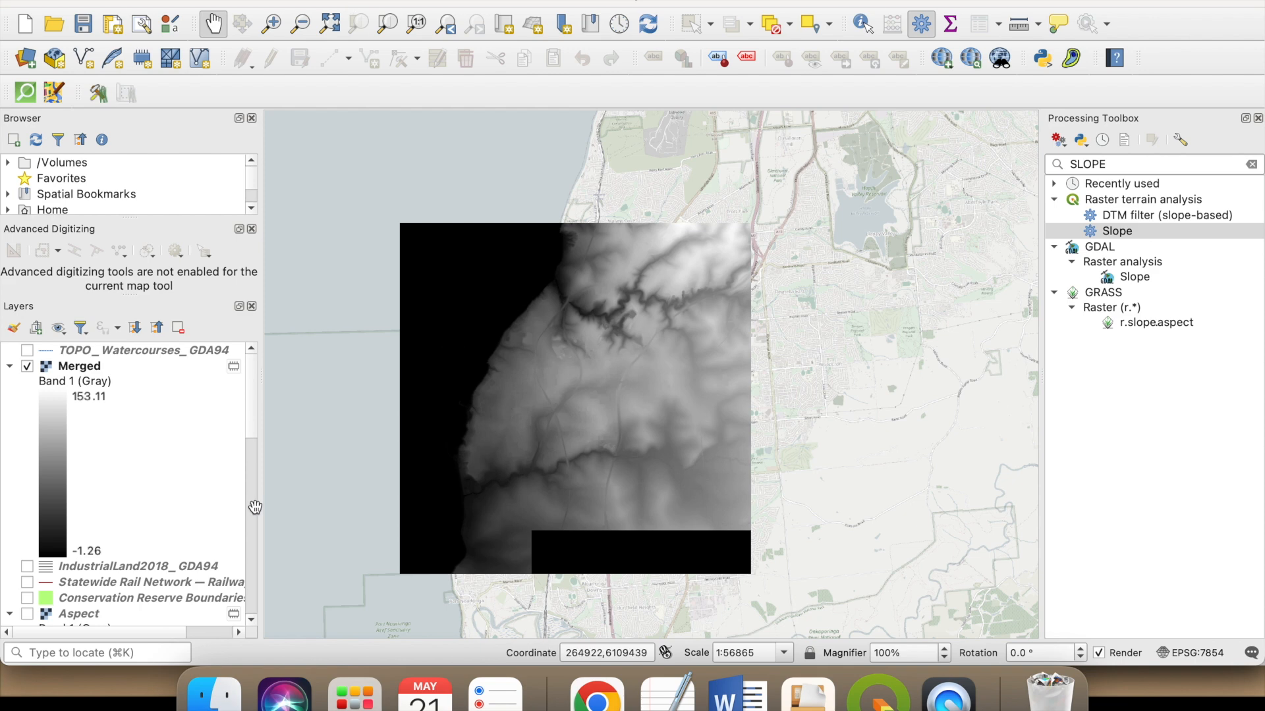
{"action": "left_click", "coordinate": [27, 350]}
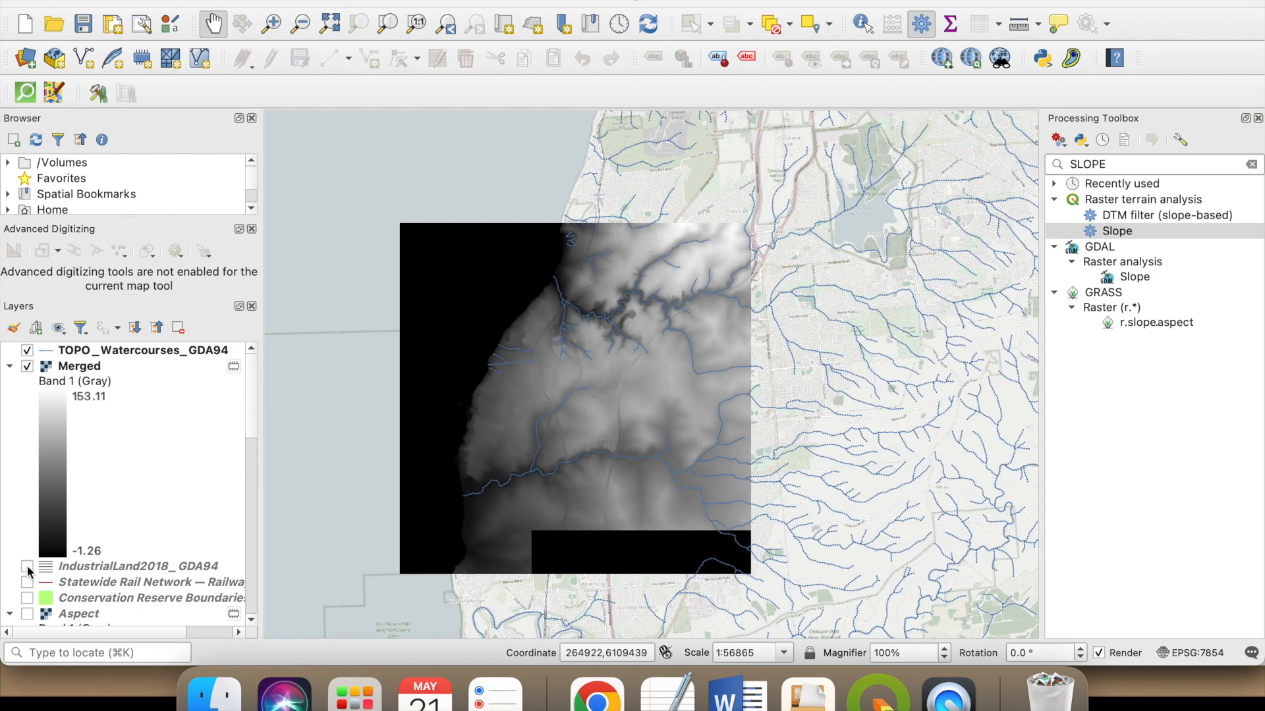
{"action": "left_click", "coordinate": [27, 566]}
{"action": "left_click", "coordinate": [27, 582]}
{"action": "left_click", "coordinate": [27, 598]}
- Show the Aspect and Hillshade rasters, hide the Merged raster, and return to the print layout
{"action": "scroll", "coordinate": [108, 549], "scroll_direction": "down", "scroll_amount": 3}
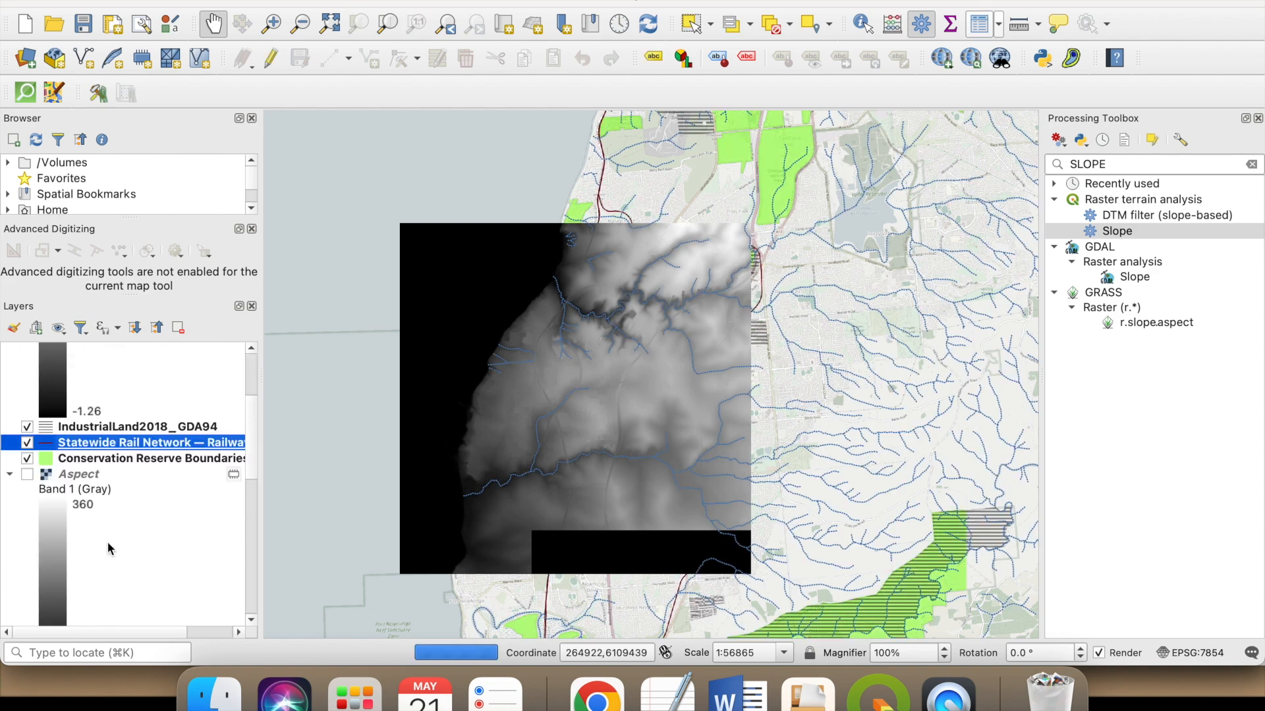
{"action": "scroll", "coordinate": [31, 488], "scroll_direction": "down", "scroll_amount": 4}
{"action": "scroll", "coordinate": [33, 586], "scroll_direction": "down", "scroll_amount": 4}
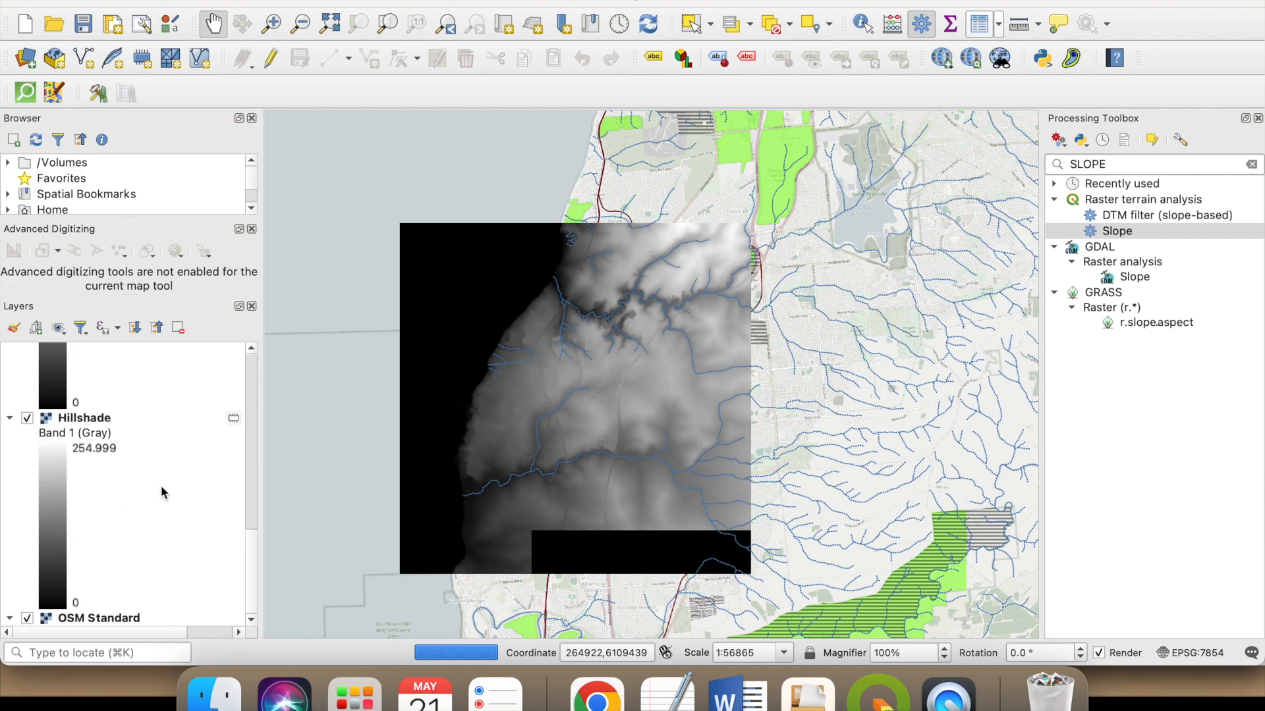
{"action": "scroll", "coordinate": [158, 494], "scroll_direction": "up", "scroll_amount": 8}
{"action": "left_click", "coordinate": [27, 366]}
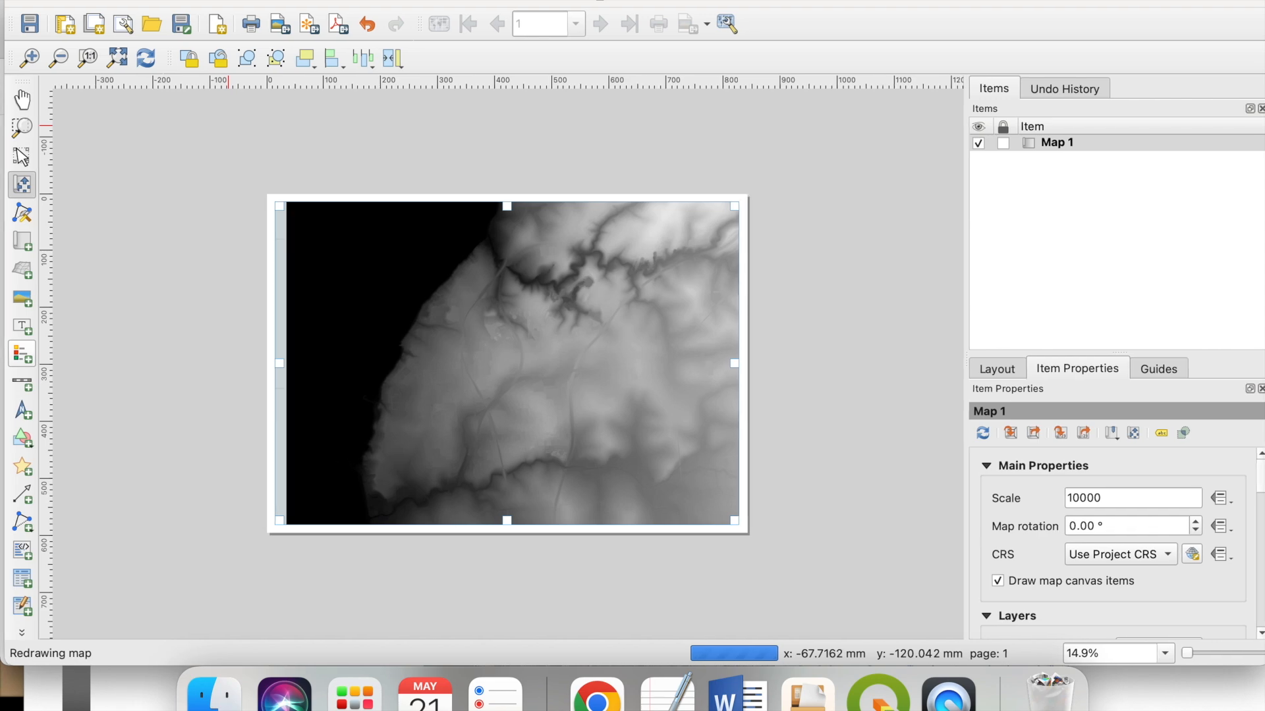
{"action": "left_click_drag", "start_coordinate": [342, 1], "coordinate": [338, 1]}
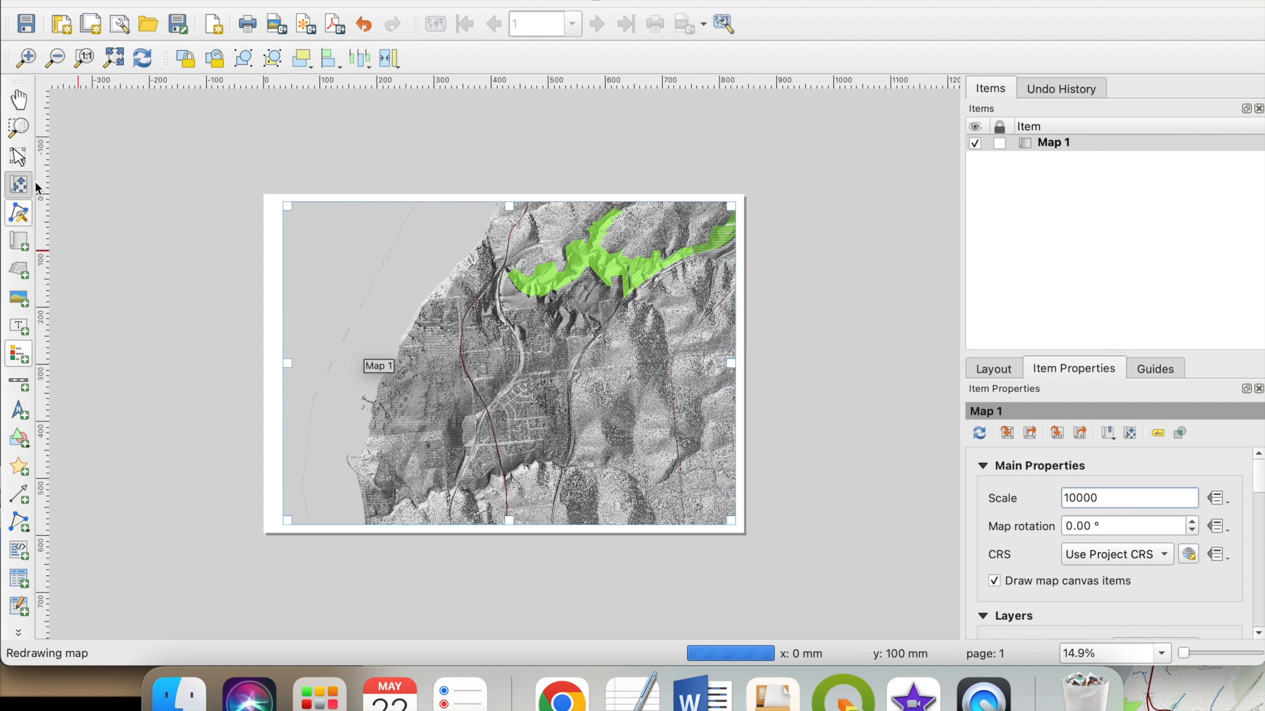
- Start a PDF export of the layout to the Desktop as DEMO_NATURE BY DESIGN_10000, but cancel rather than replace the existing file
{"action": "left_click", "coordinate": [19, 159]}
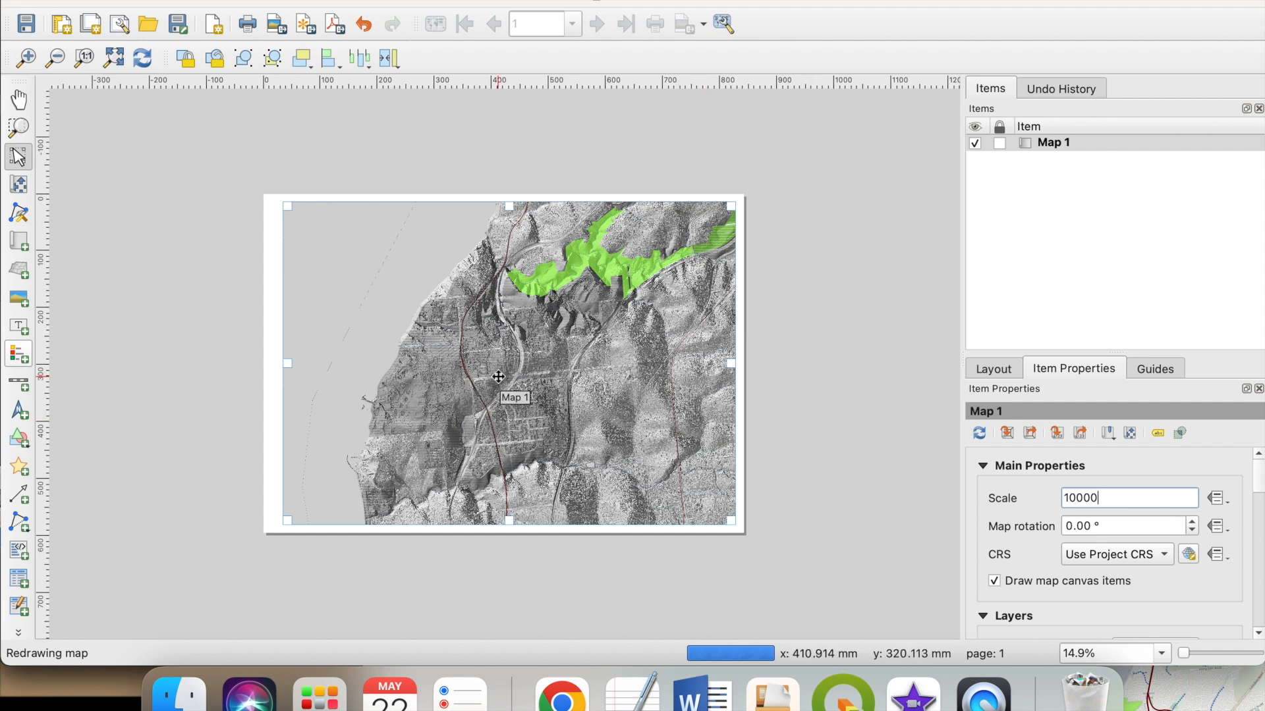
{"action": "left_click", "coordinate": [336, 26]}
{"action": "left_click", "coordinate": [785, 438]}
{"action": "left_click", "coordinate": [760, 99]}
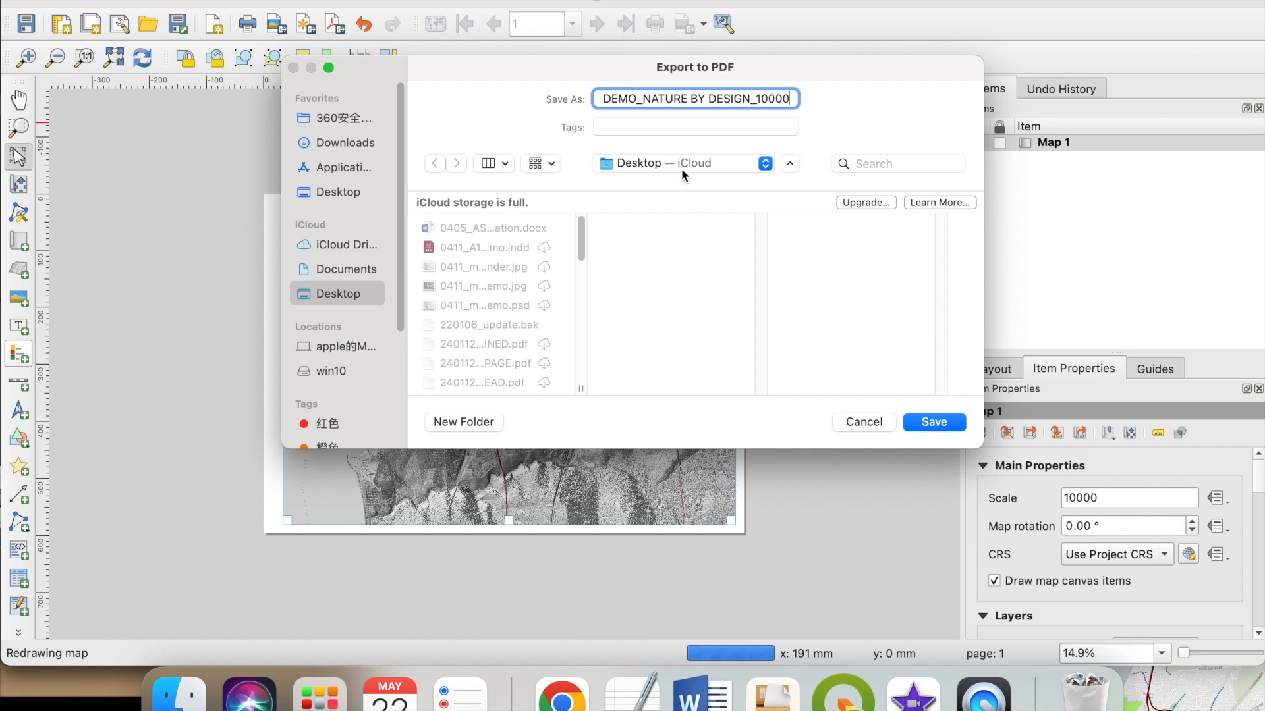
{"action": "left_click", "coordinate": [934, 425]}
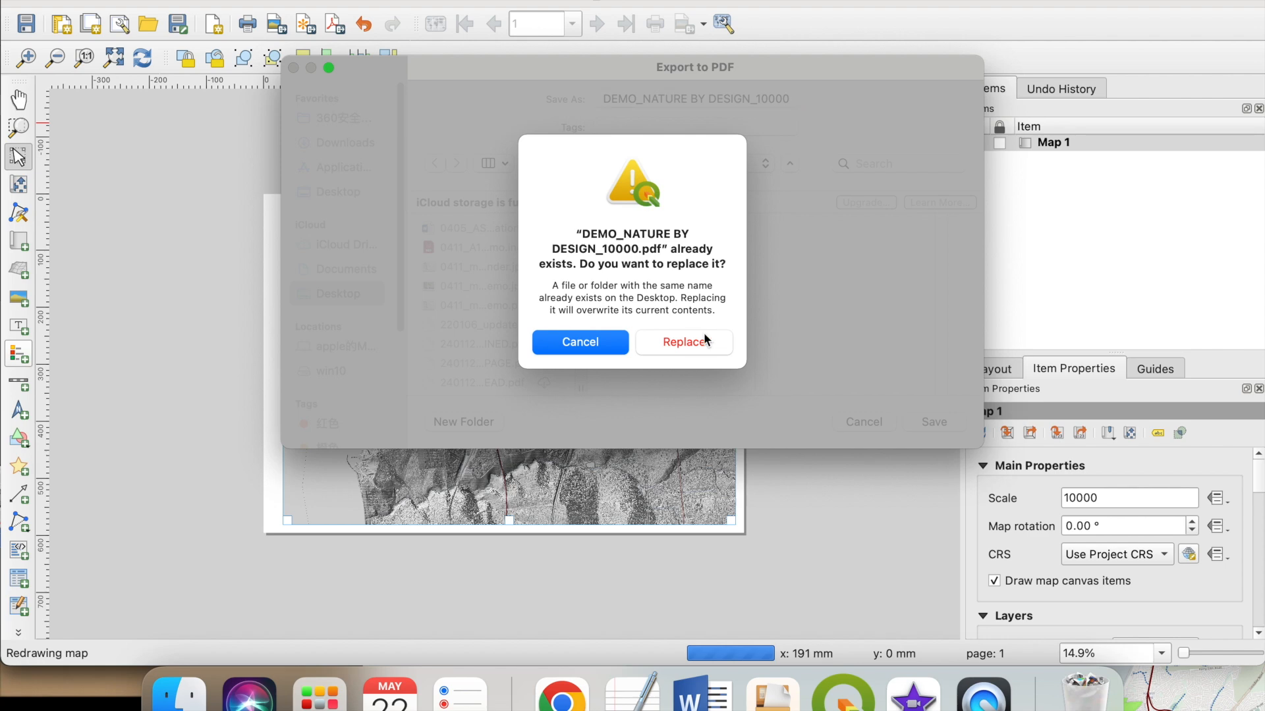
{"action": "left_click", "coordinate": [596, 347]}
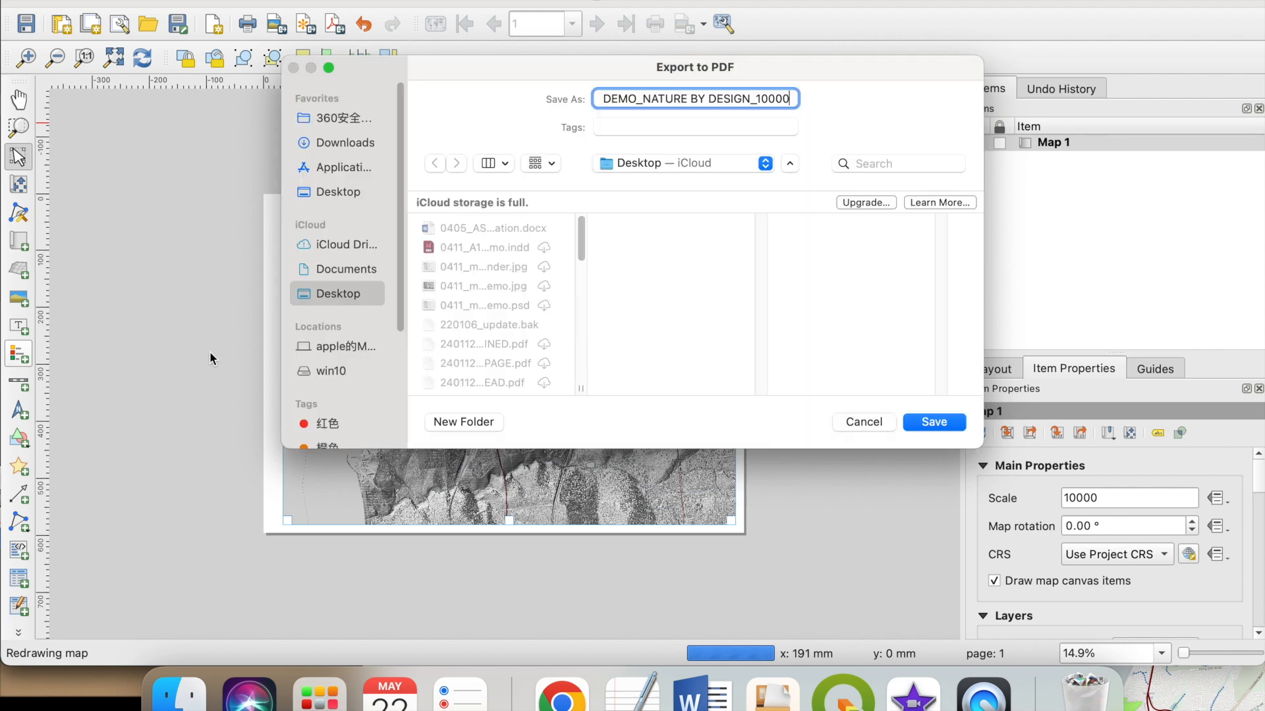
{"action": "left_click", "coordinate": [860, 422]}
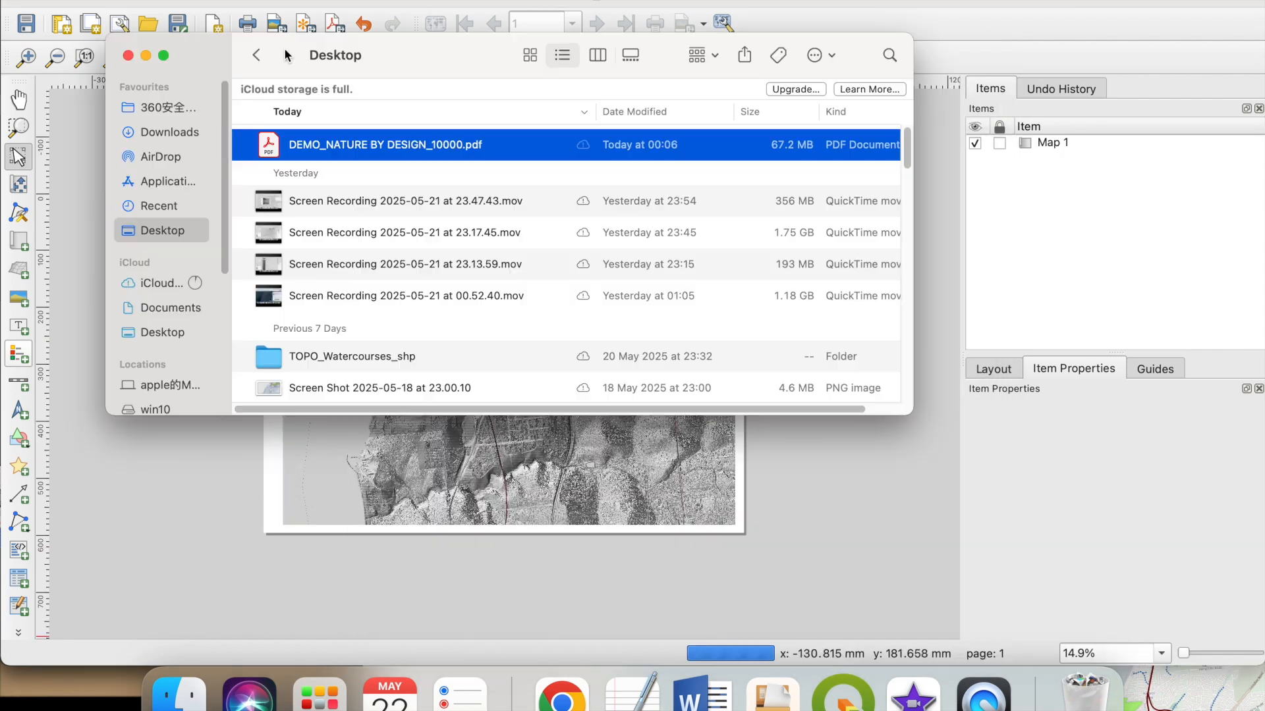
- Open DEMO_NATURE BY DESIGN_10000.pdf from the Desktop in Preview and examine the exported map at different magnifications
{"action": "left_click_drag", "start_coordinate": [475, 63], "coordinate": [622, 112]}
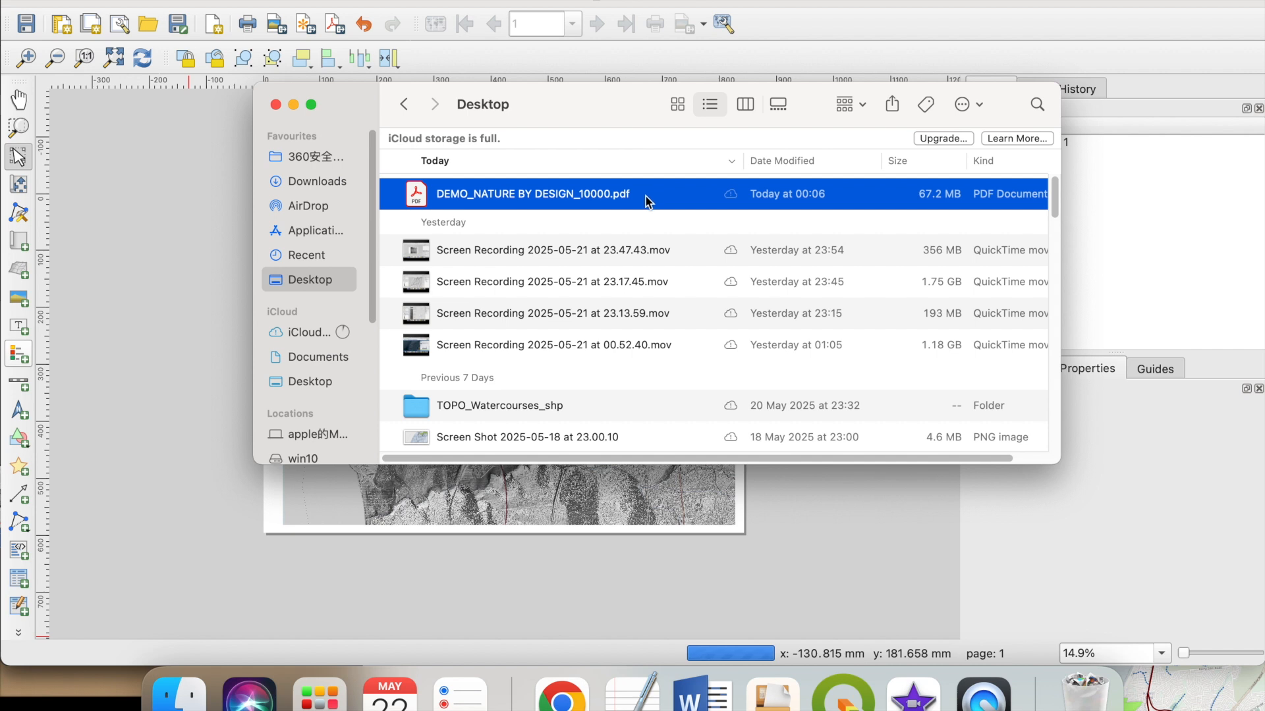
{"action": "right_click", "coordinate": [647, 195]}
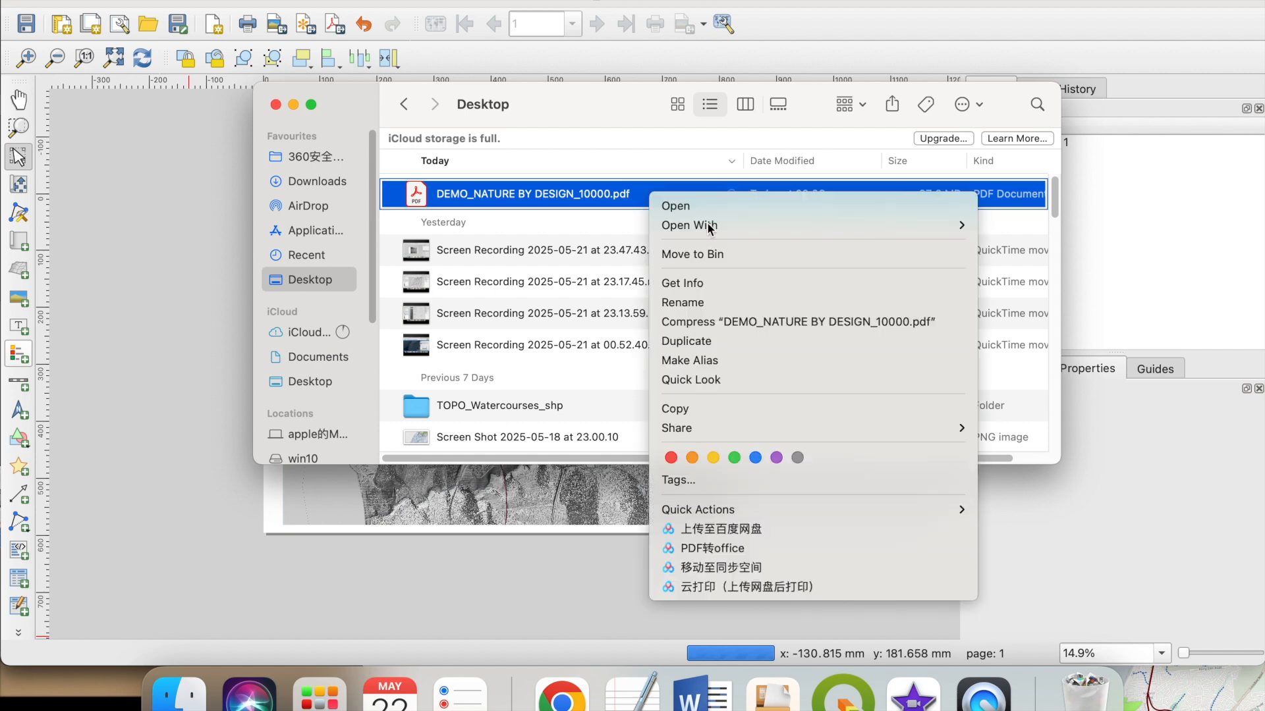
{"action": "mouse_move", "coordinate": [725, 225]}
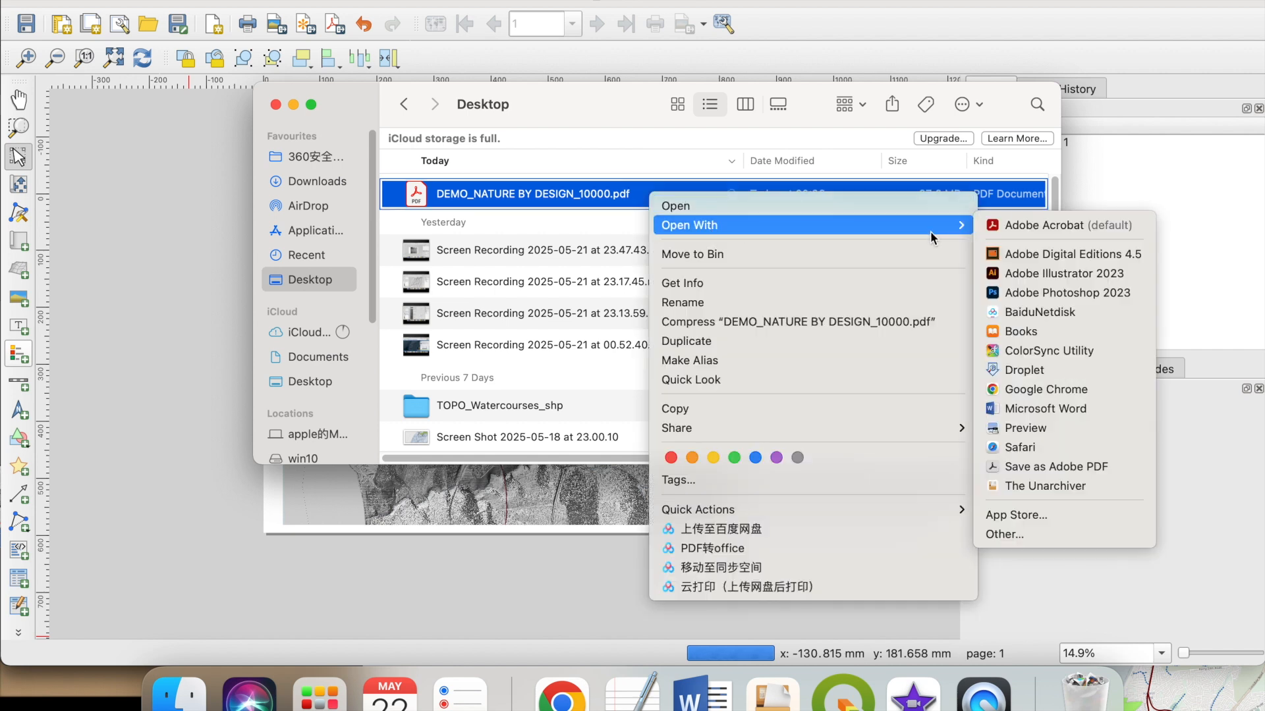
{"action": "left_click", "coordinate": [1026, 430]}
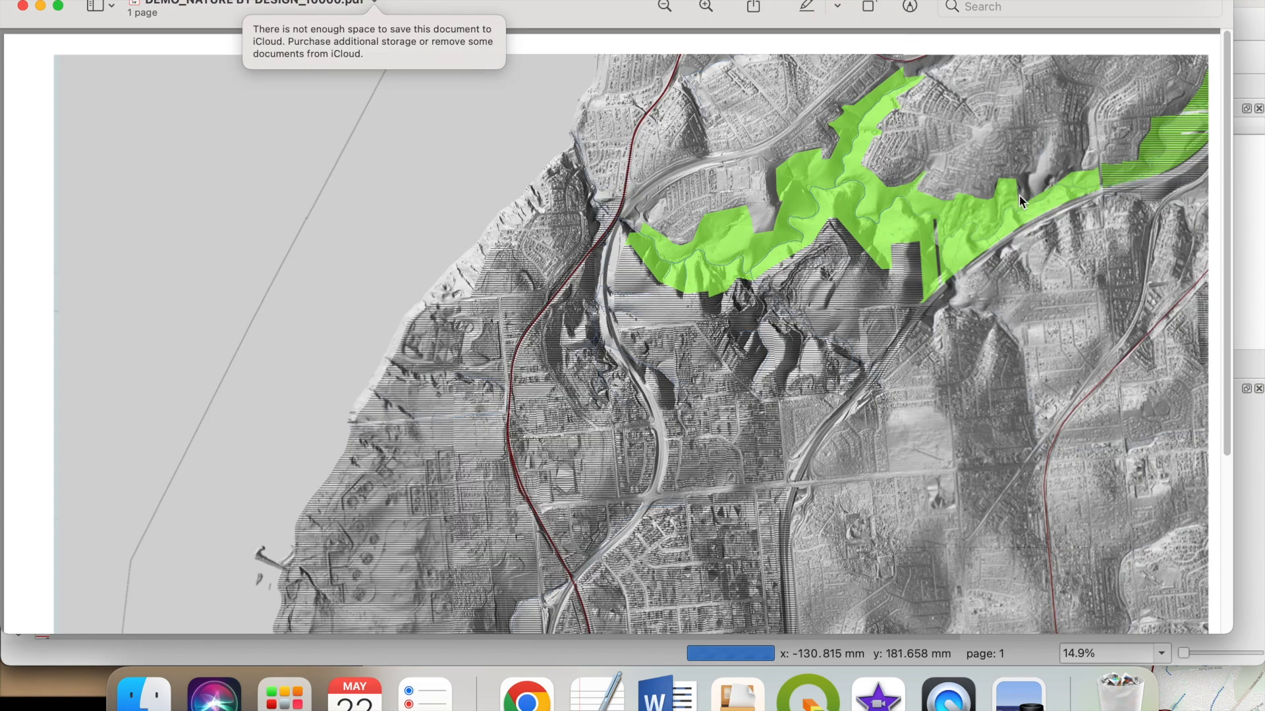
{"action": "left_click", "coordinate": [667, 6]}
{"action": "left_click", "coordinate": [667, 6]}
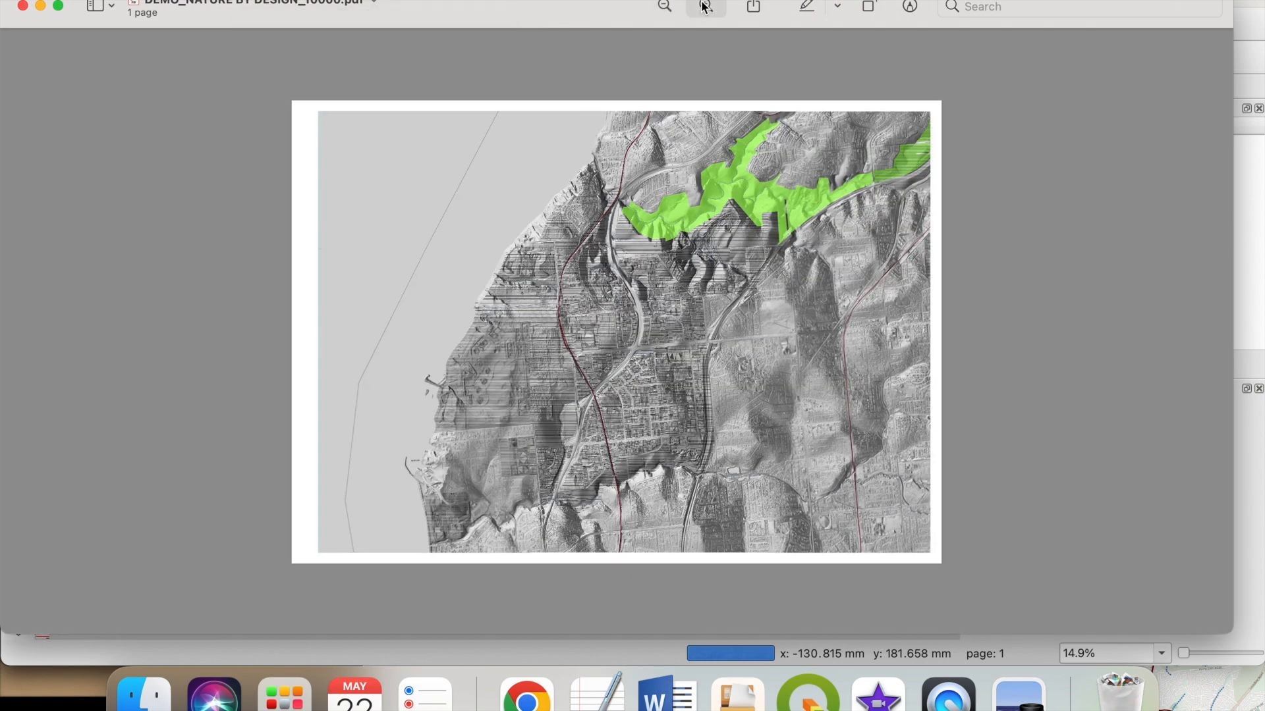
{"action": "left_click", "coordinate": [706, 6]}
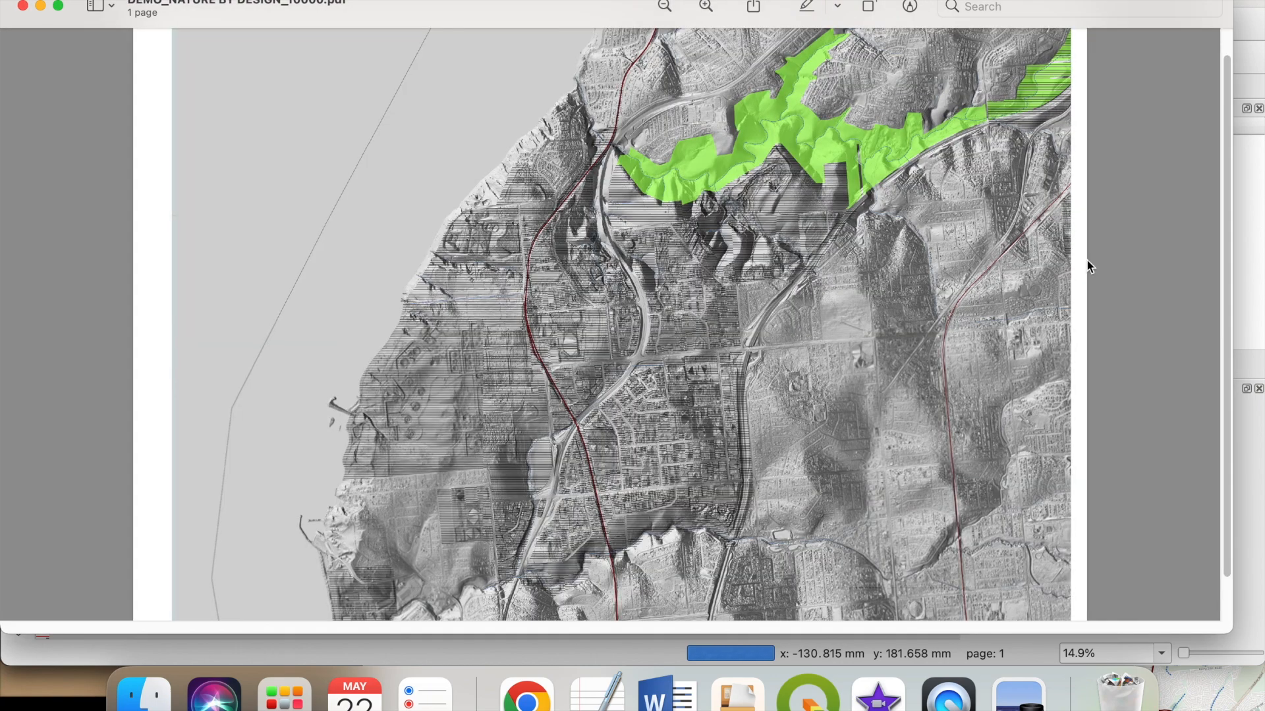